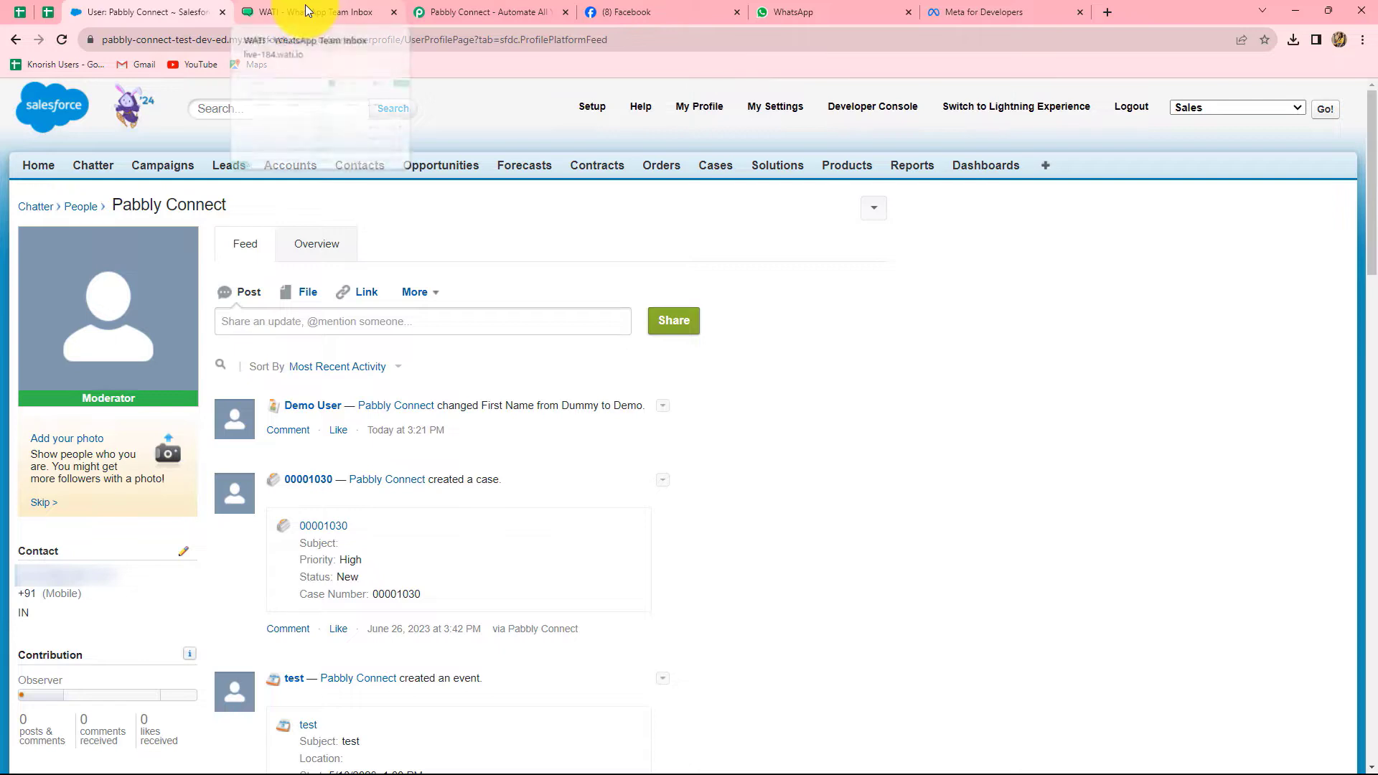
# Check the WATI message templates, then bring up the Pabbly Connect website
pyautogui.click(304, 6)
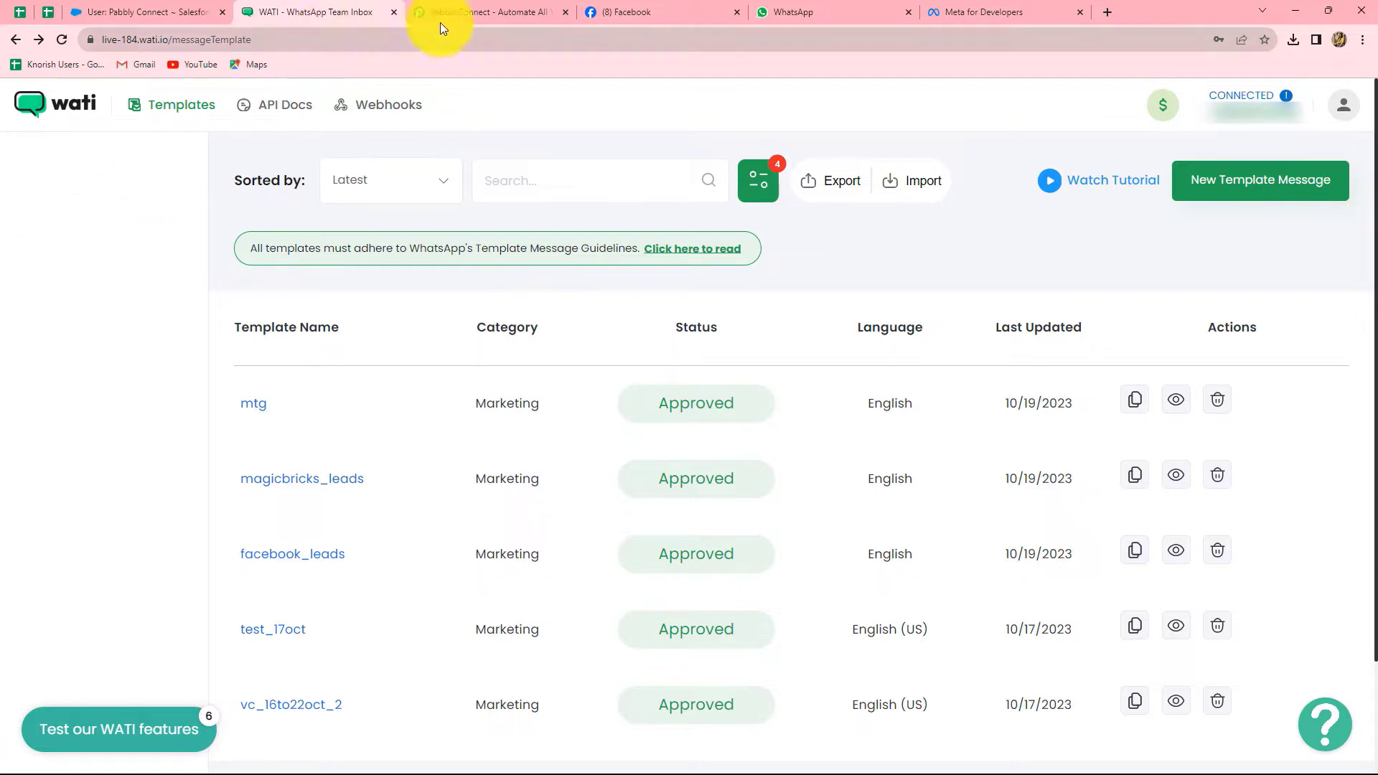
pyautogui.click(459, 11)
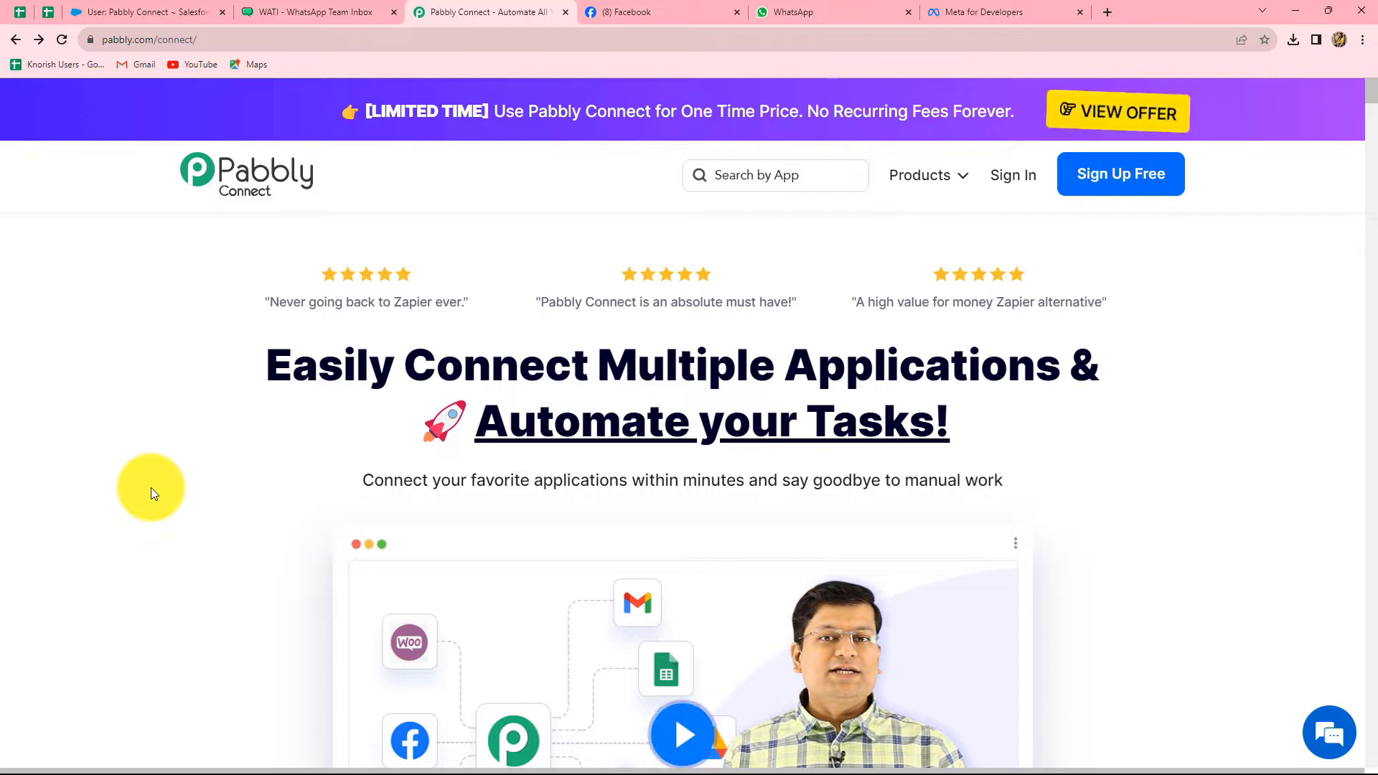
# Dismiss the lifetime-offer popup and sign in to the Pabbly account
pyautogui.moveTo(106, 45)
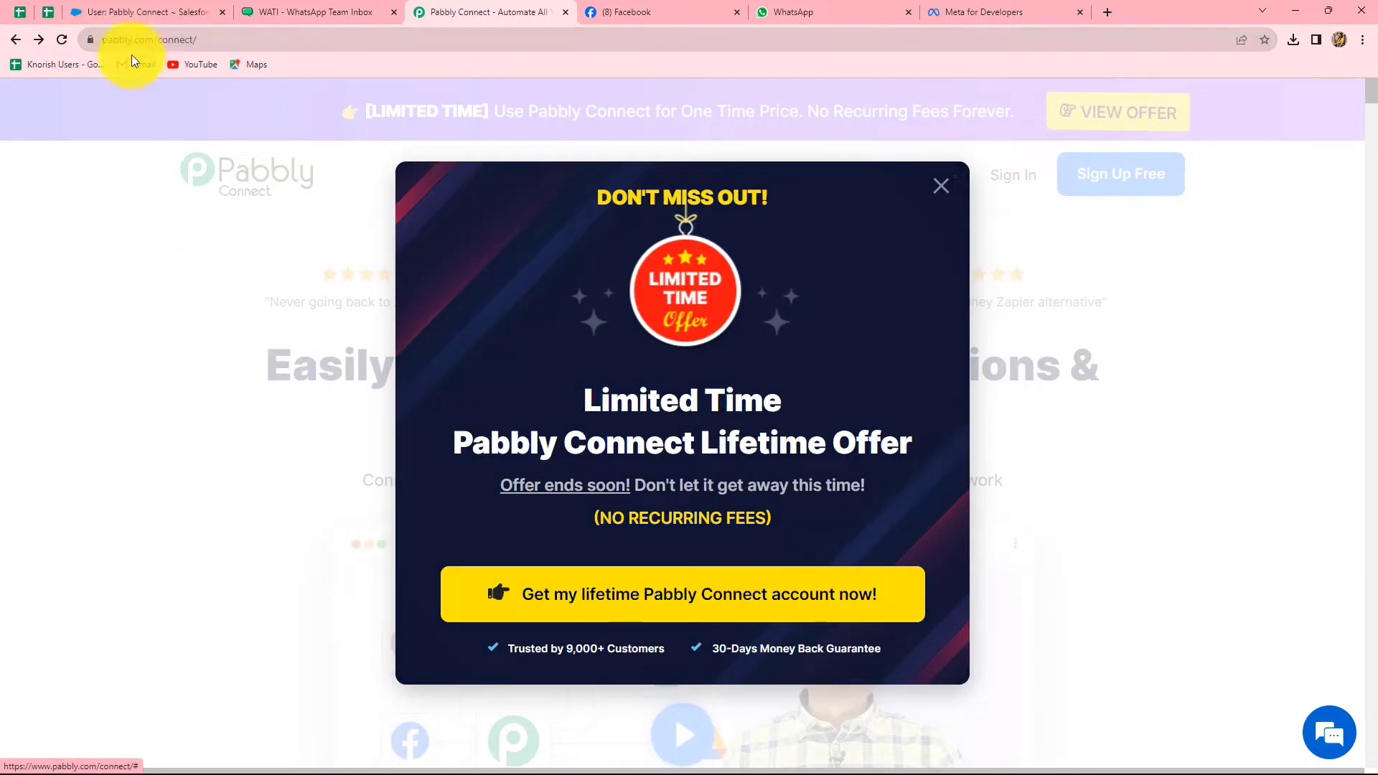
pyautogui.click(941, 186)
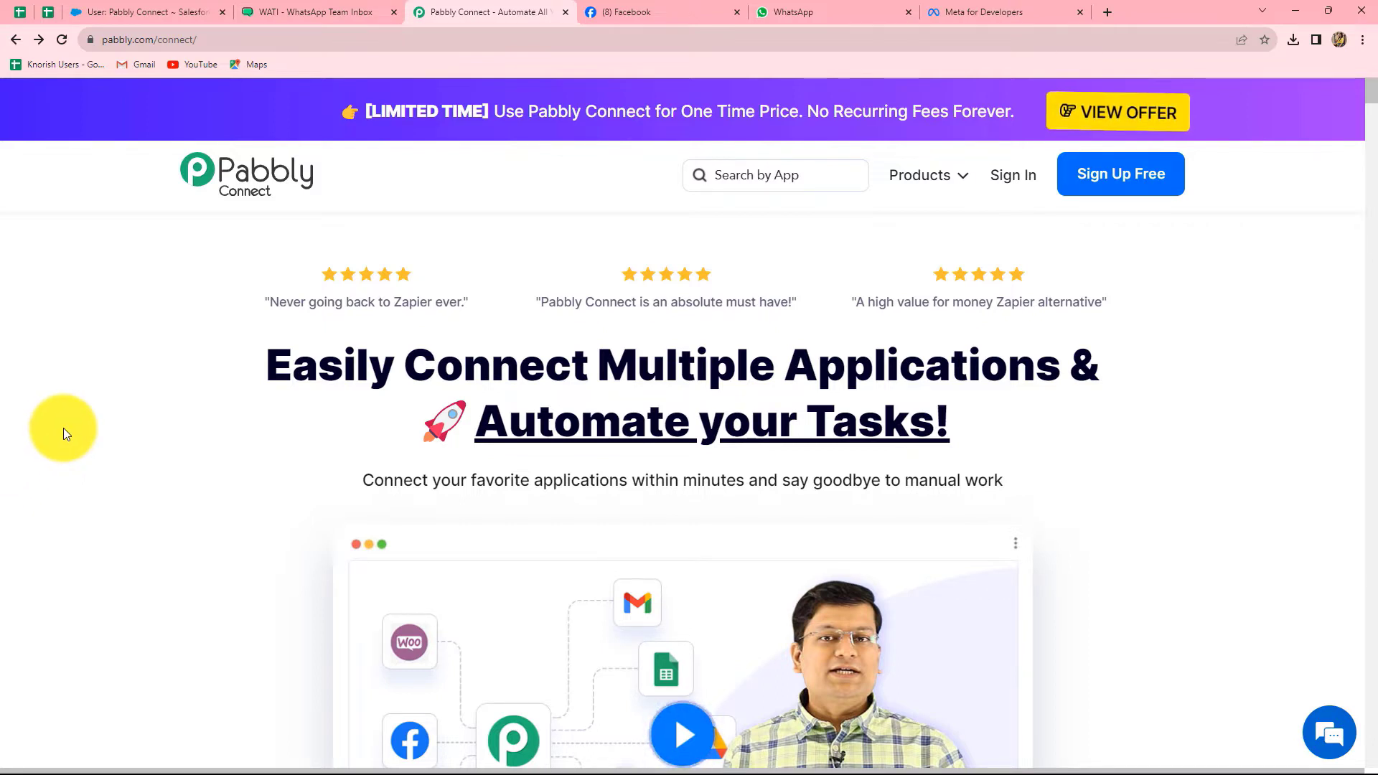
pyautogui.click(1017, 181)
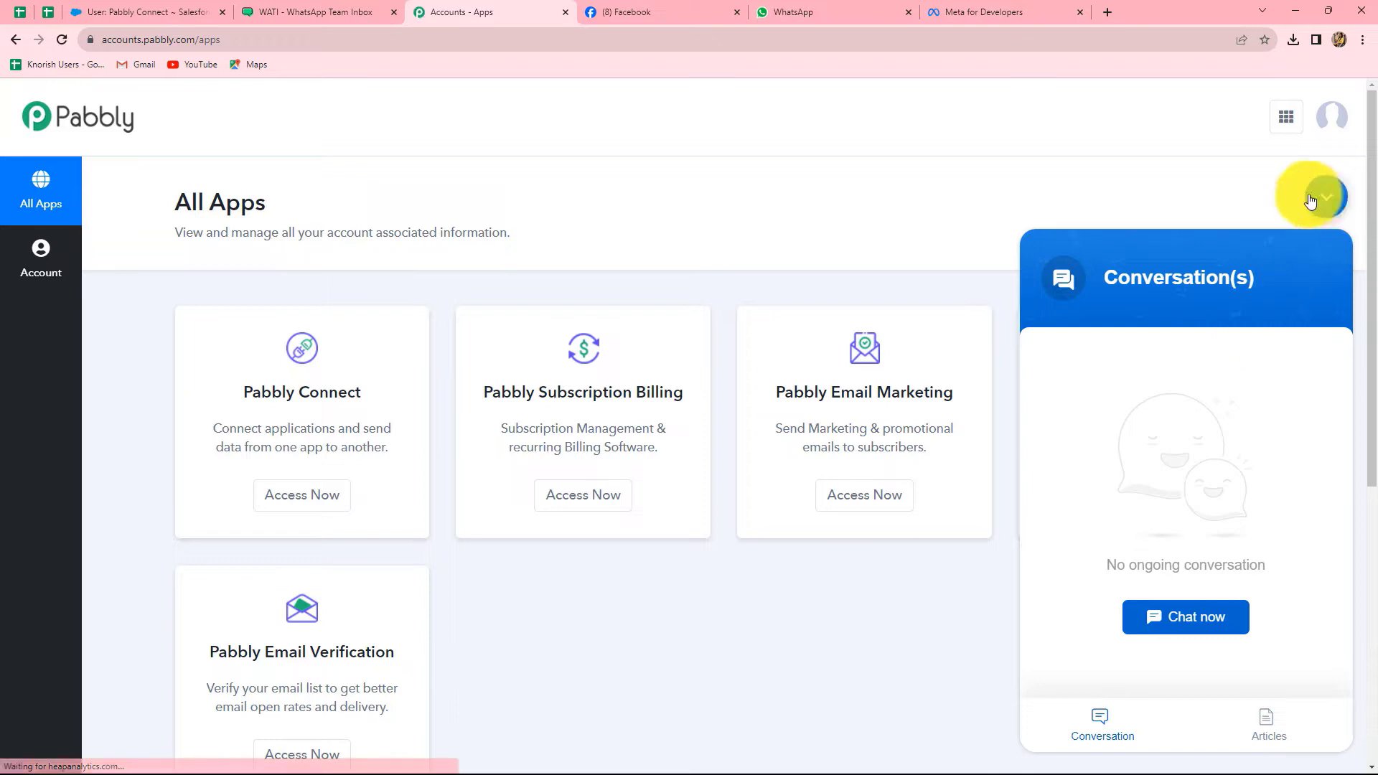
# Close the support chat and launch Pabbly Connect from the All Apps list
pyautogui.click(1319, 197)
pyautogui.scroll(-1, 615, 695)
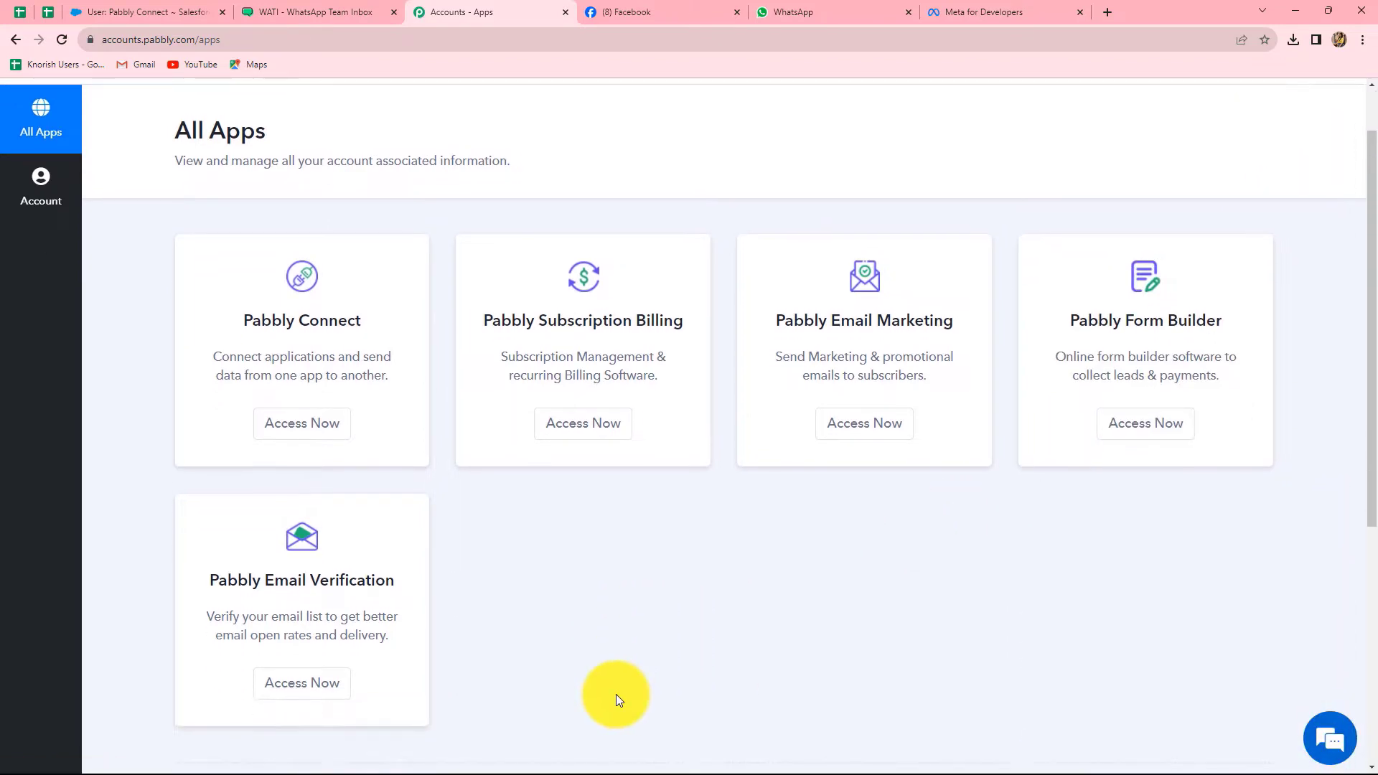
pyautogui.click(299, 427)
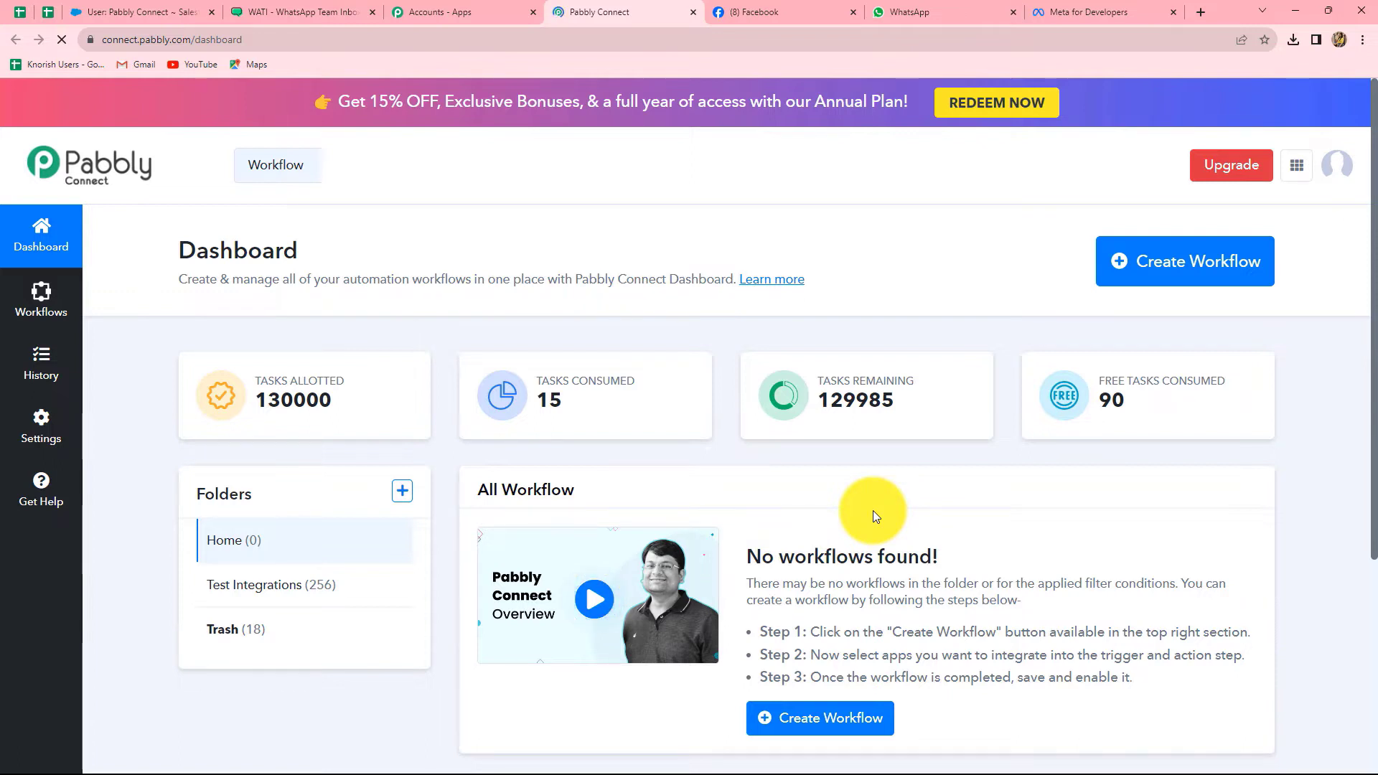
pyautogui.scroll(-2, 874, 513)
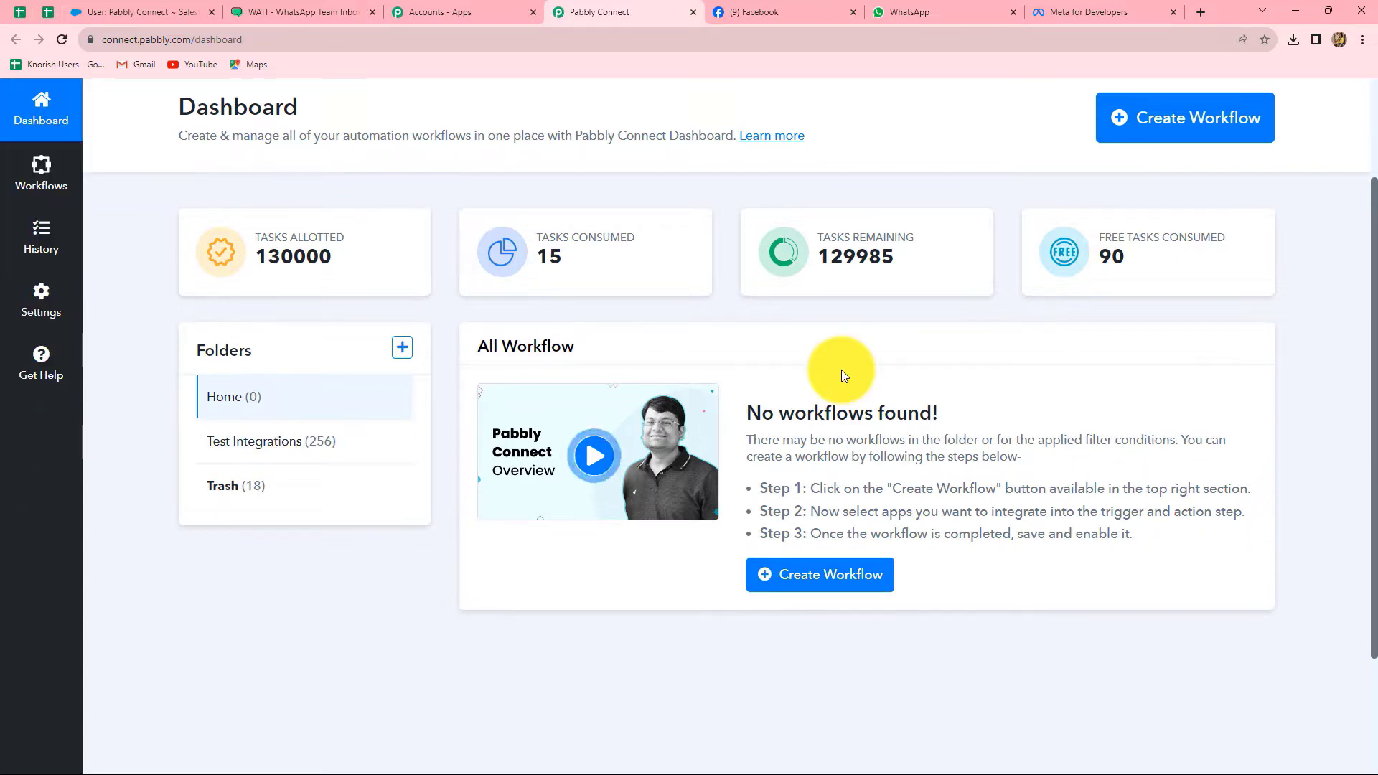
# Paste the name 'Add Facebook Leads to Salesforce & Send WhatsApp Message' into a new workflow and file it under Test Integrations
pyautogui.click(1151, 127)
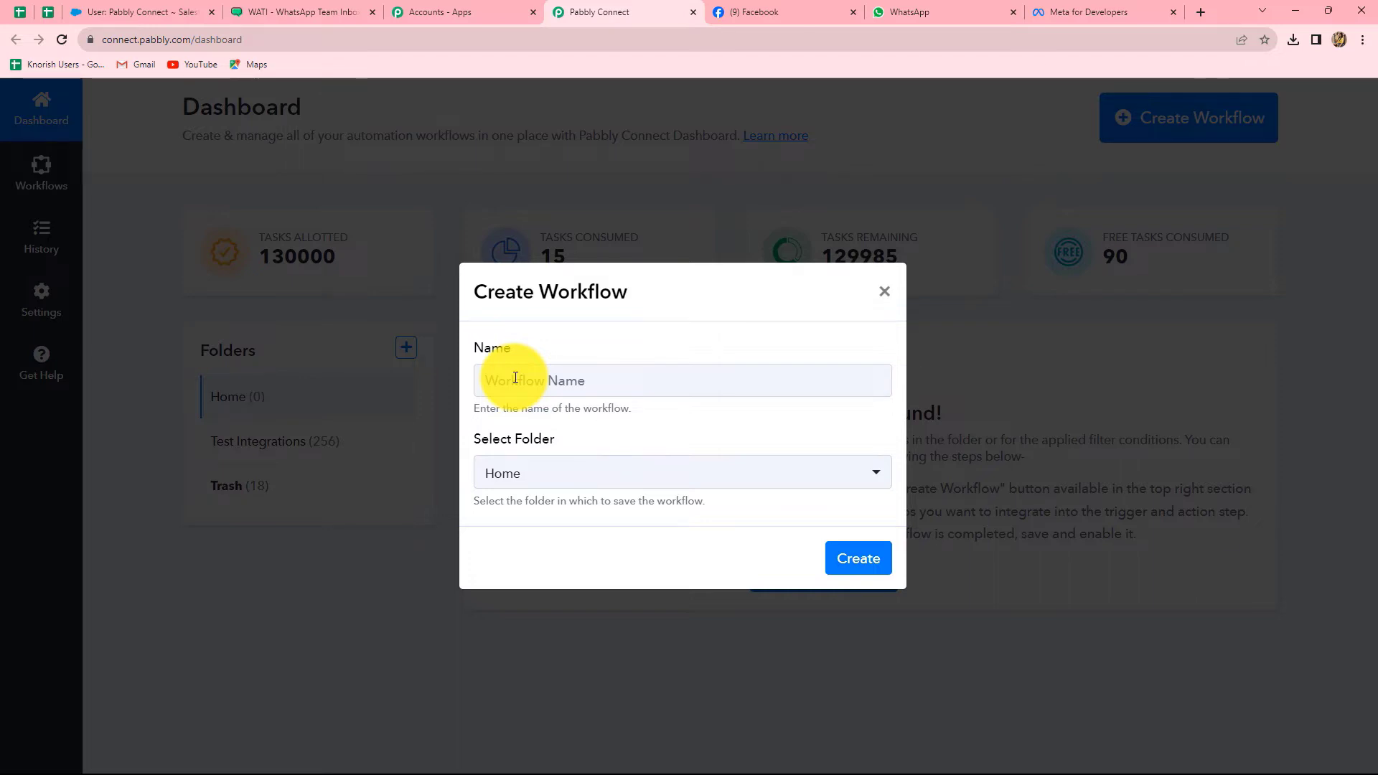
pyautogui.click(515, 378)
pyautogui.write('Add Facebook Leads to Salesforce & Send WhatsApp Message')
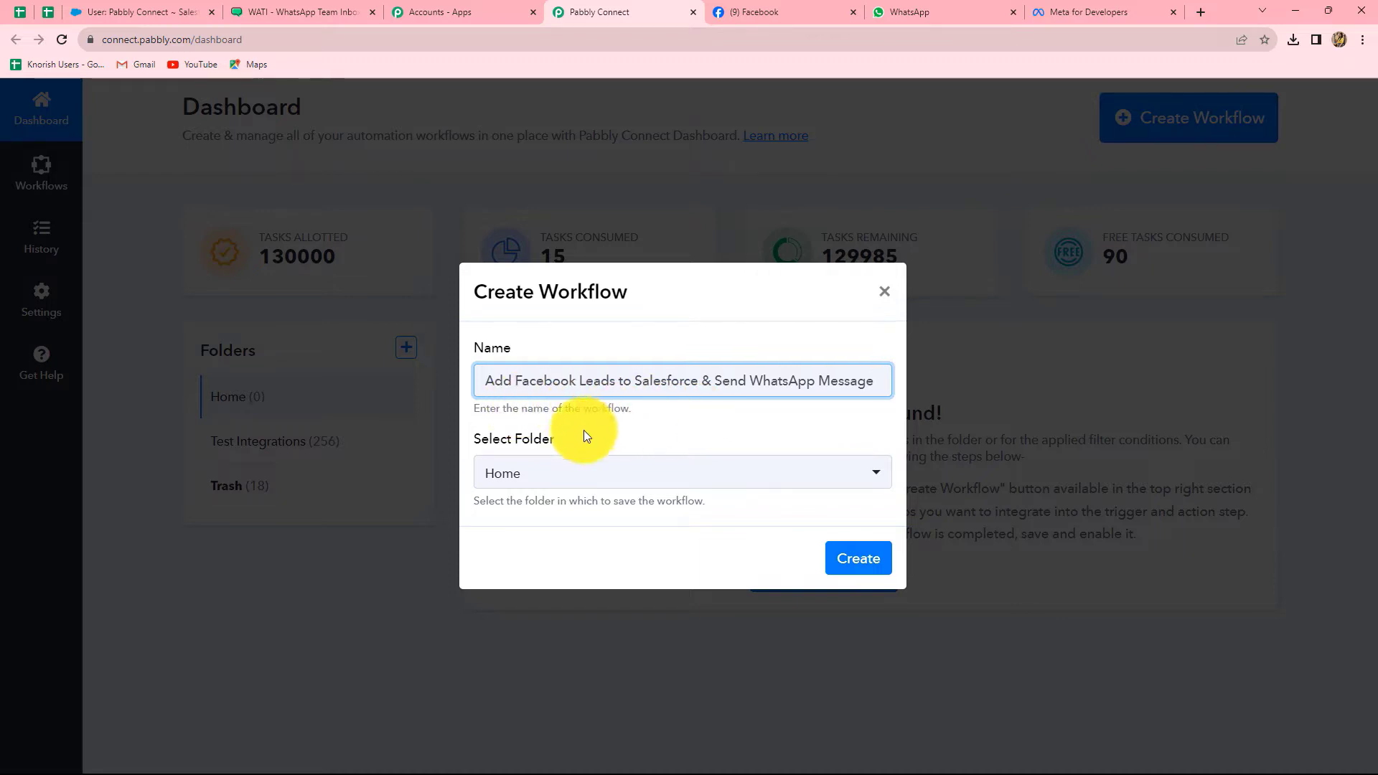
pyautogui.click(553, 485)
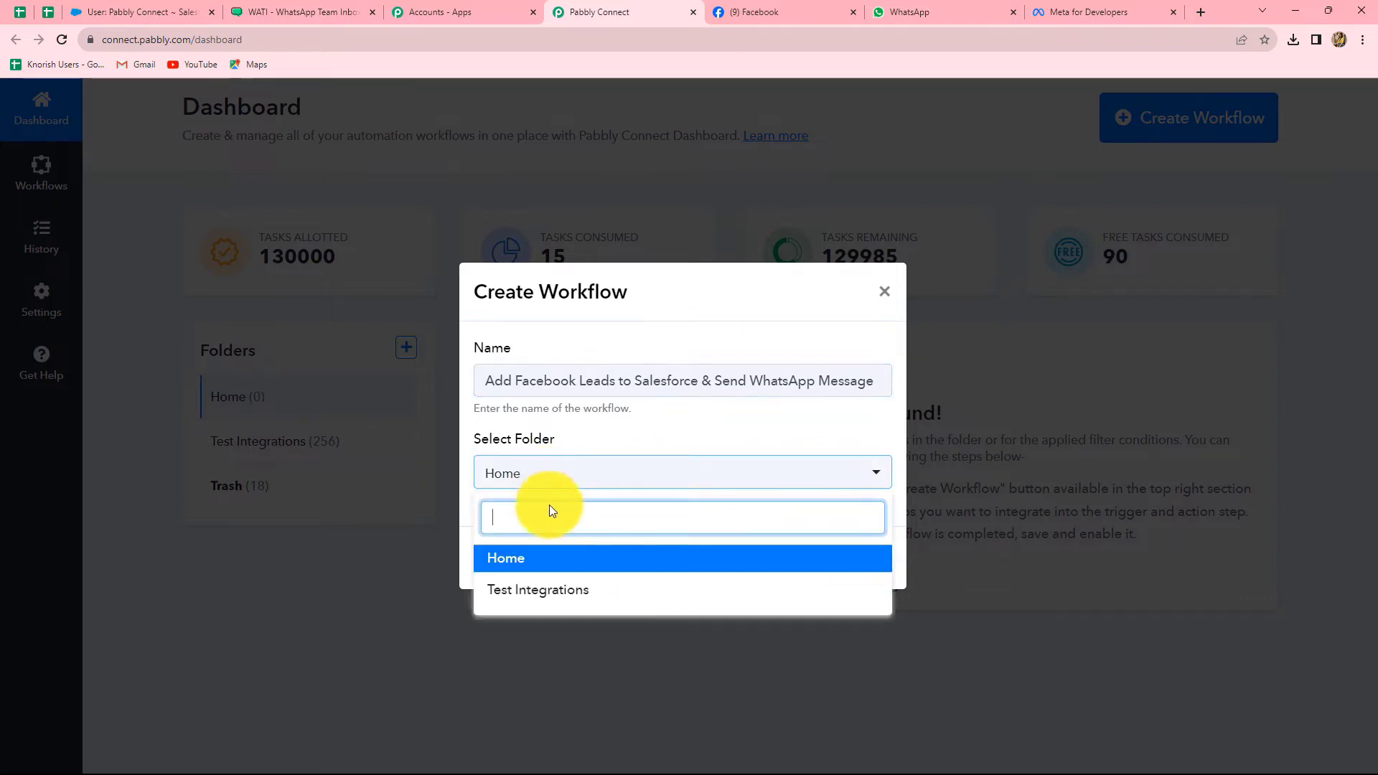
pyautogui.click(566, 592)
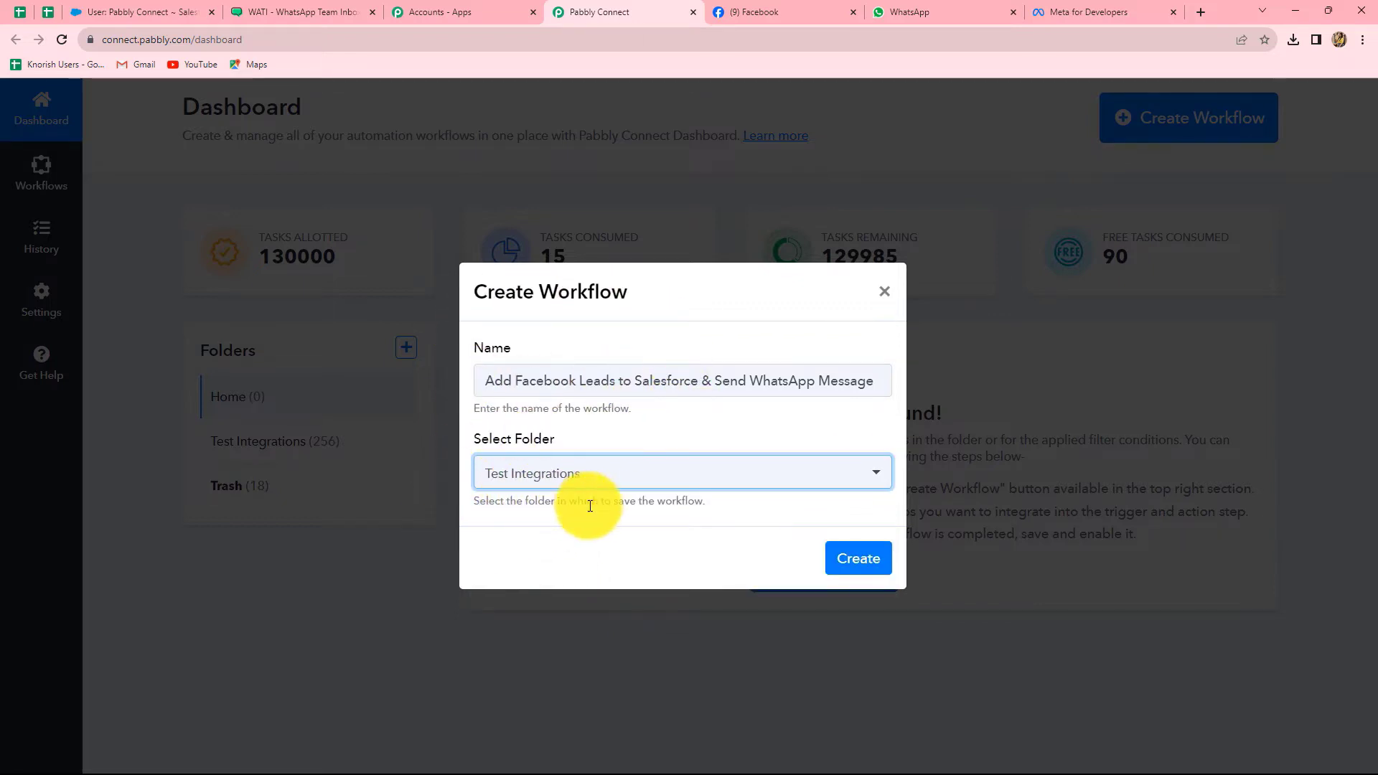
pyautogui.click(832, 556)
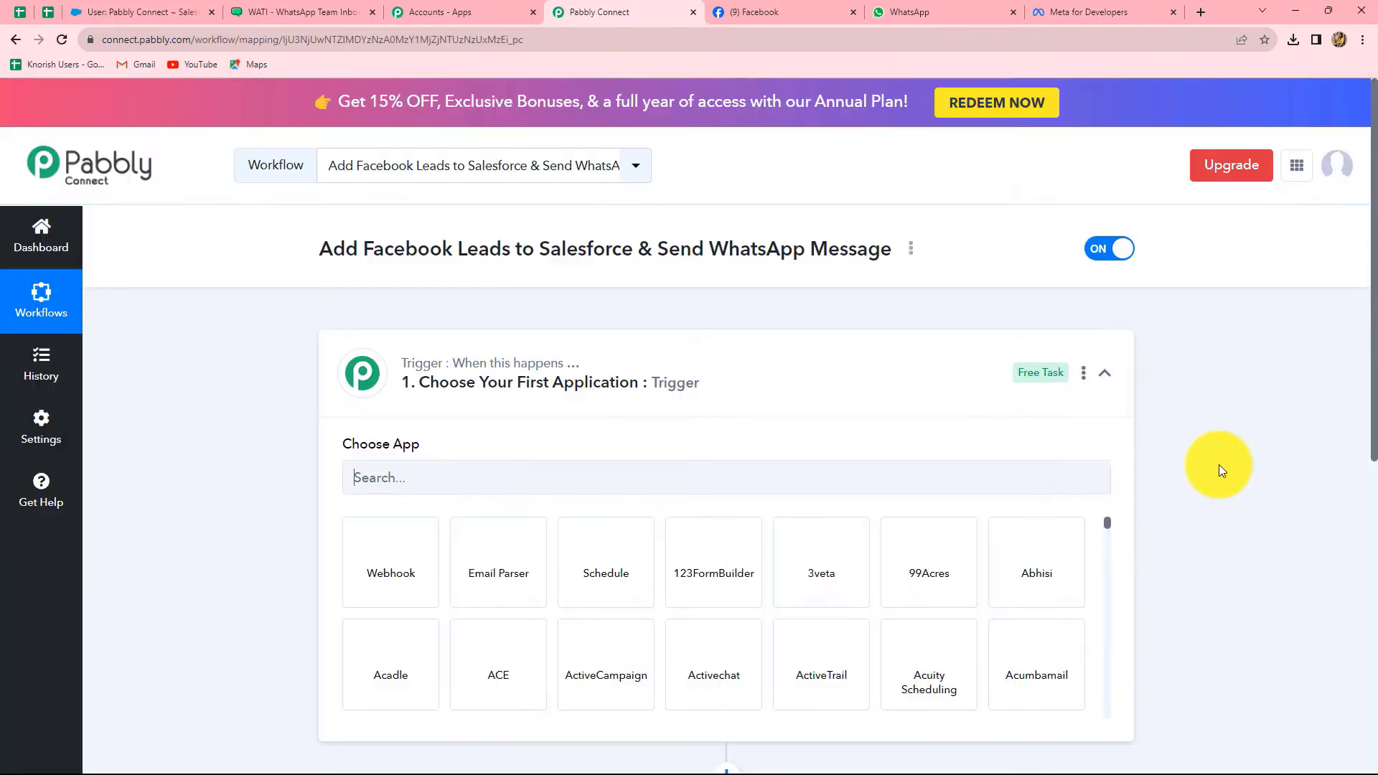
pyautogui.scroll(-4, 1218, 464)
pyautogui.scroll(4, 514, 283)
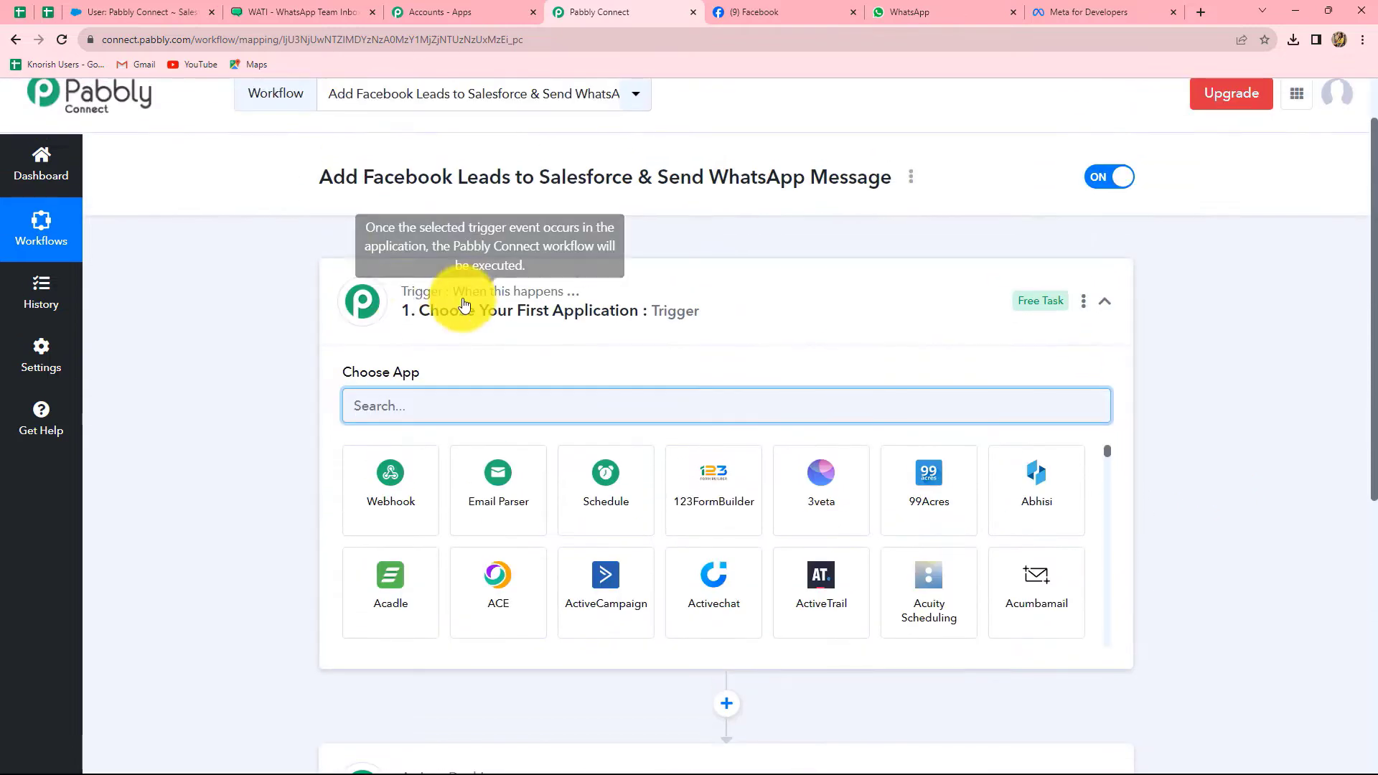
pyautogui.scroll(-4, 461, 304)
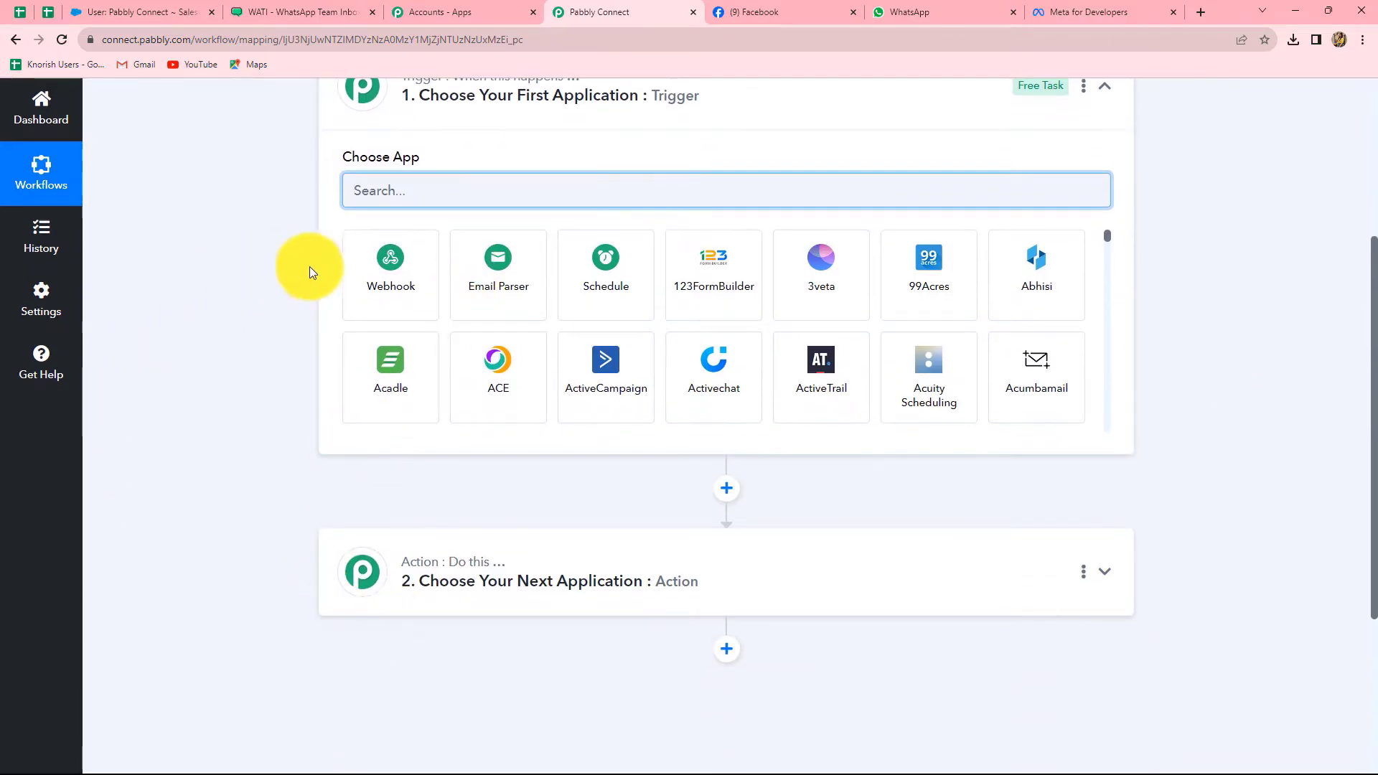
pyautogui.scroll(2, 305, 275)
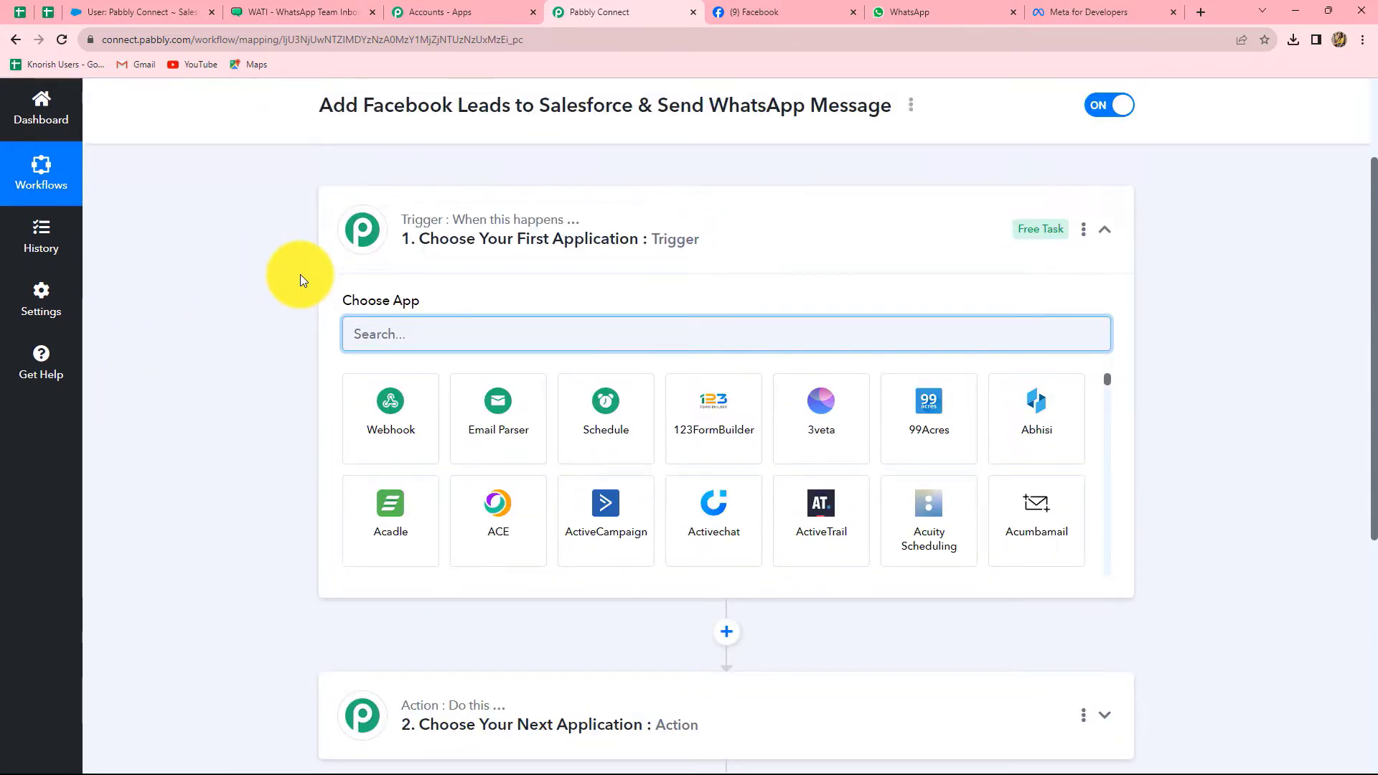
pyautogui.scroll(-1, 300, 280)
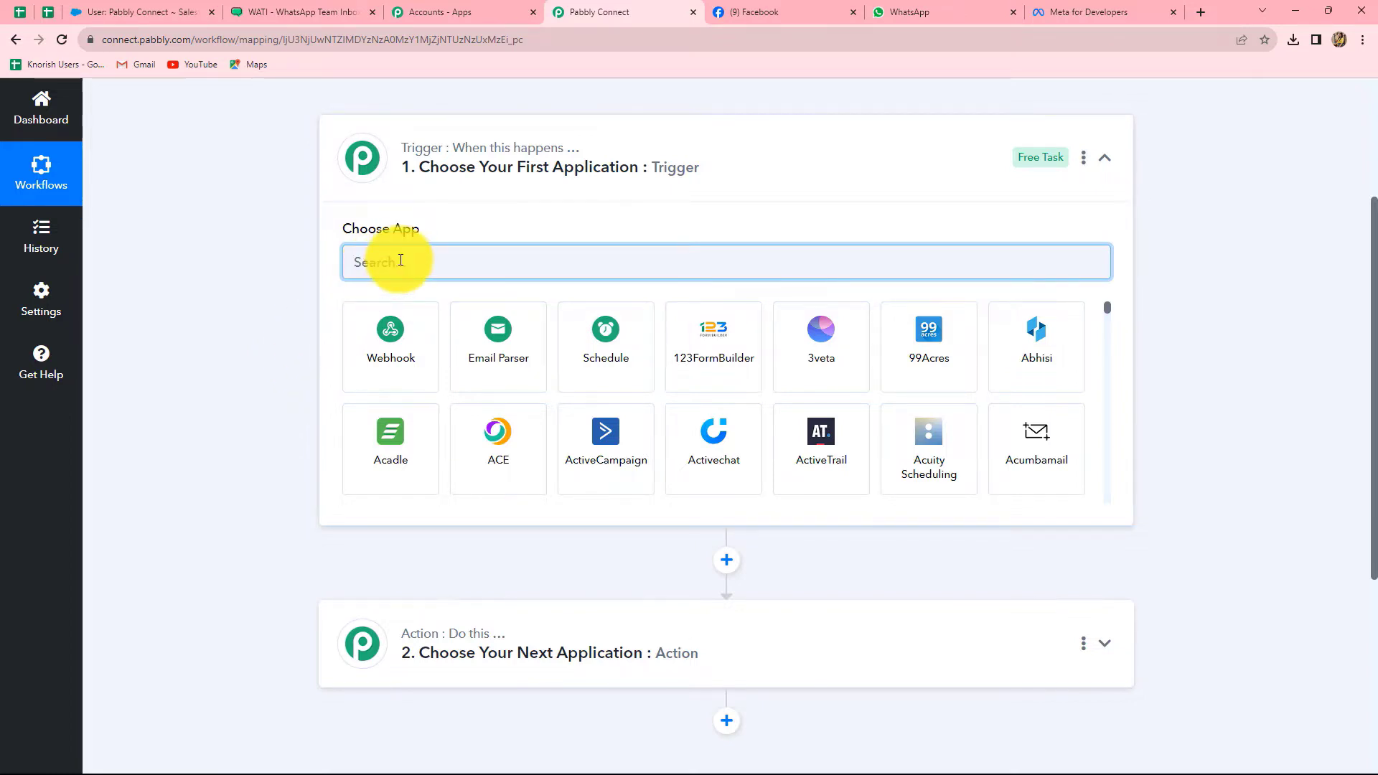
# Set the trigger to Facebook Lead Ads with the New Lead (Instant) event
pyautogui.write('Face')
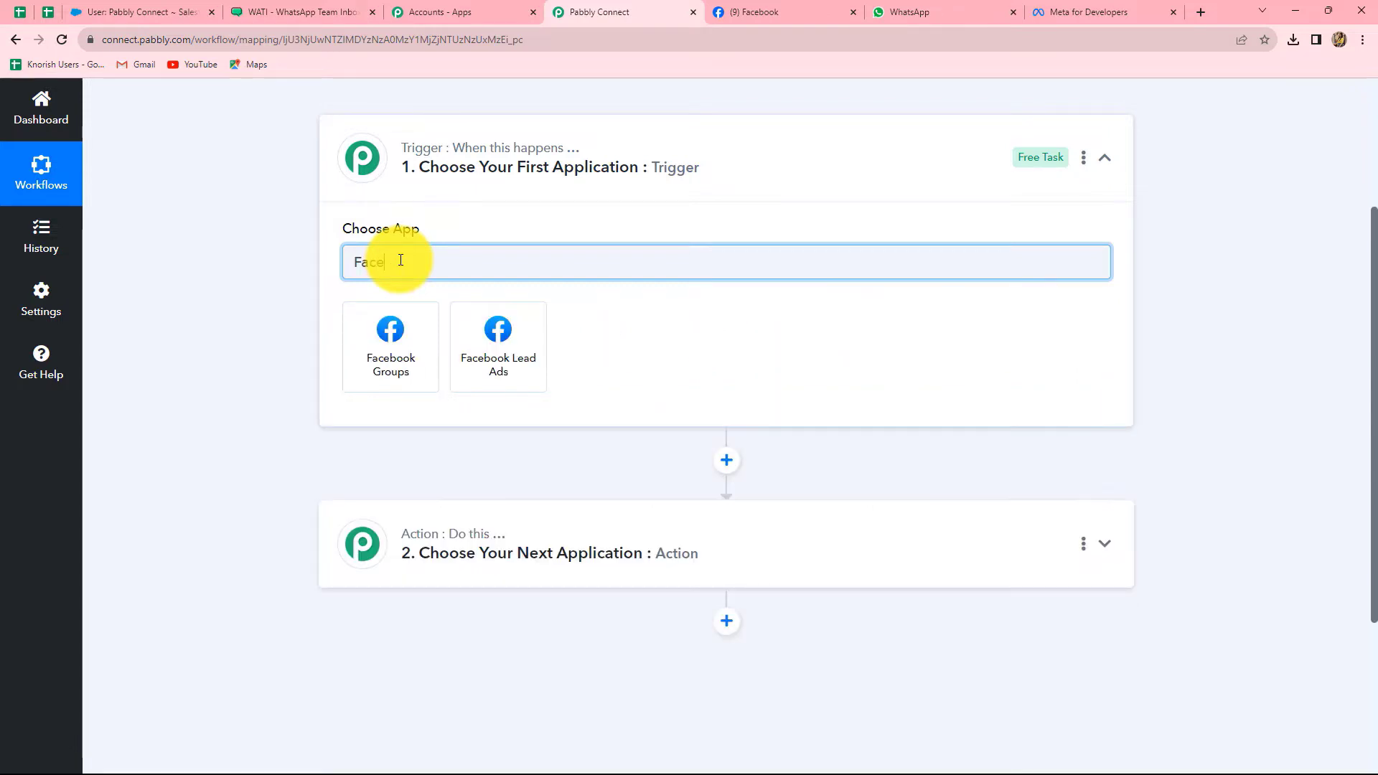
pyautogui.click(498, 364)
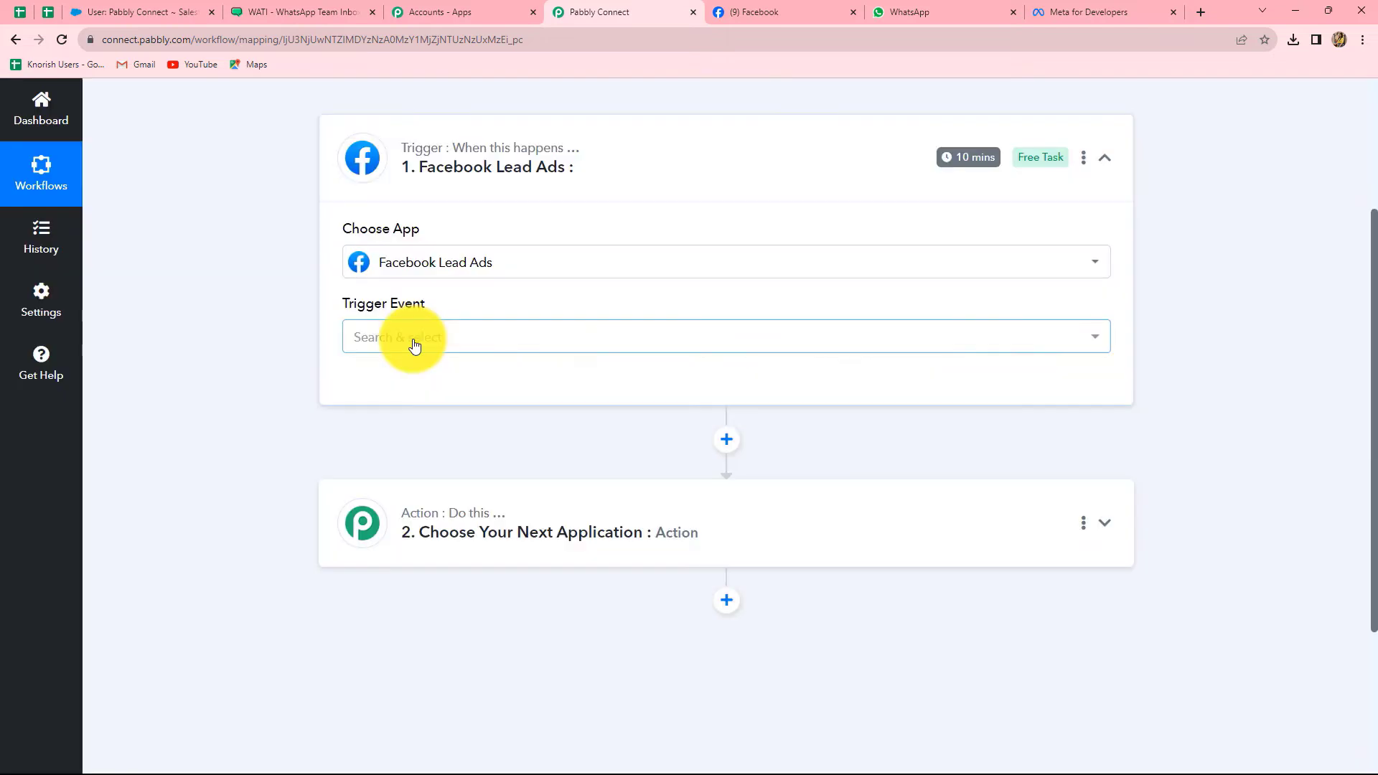
pyautogui.click(414, 346)
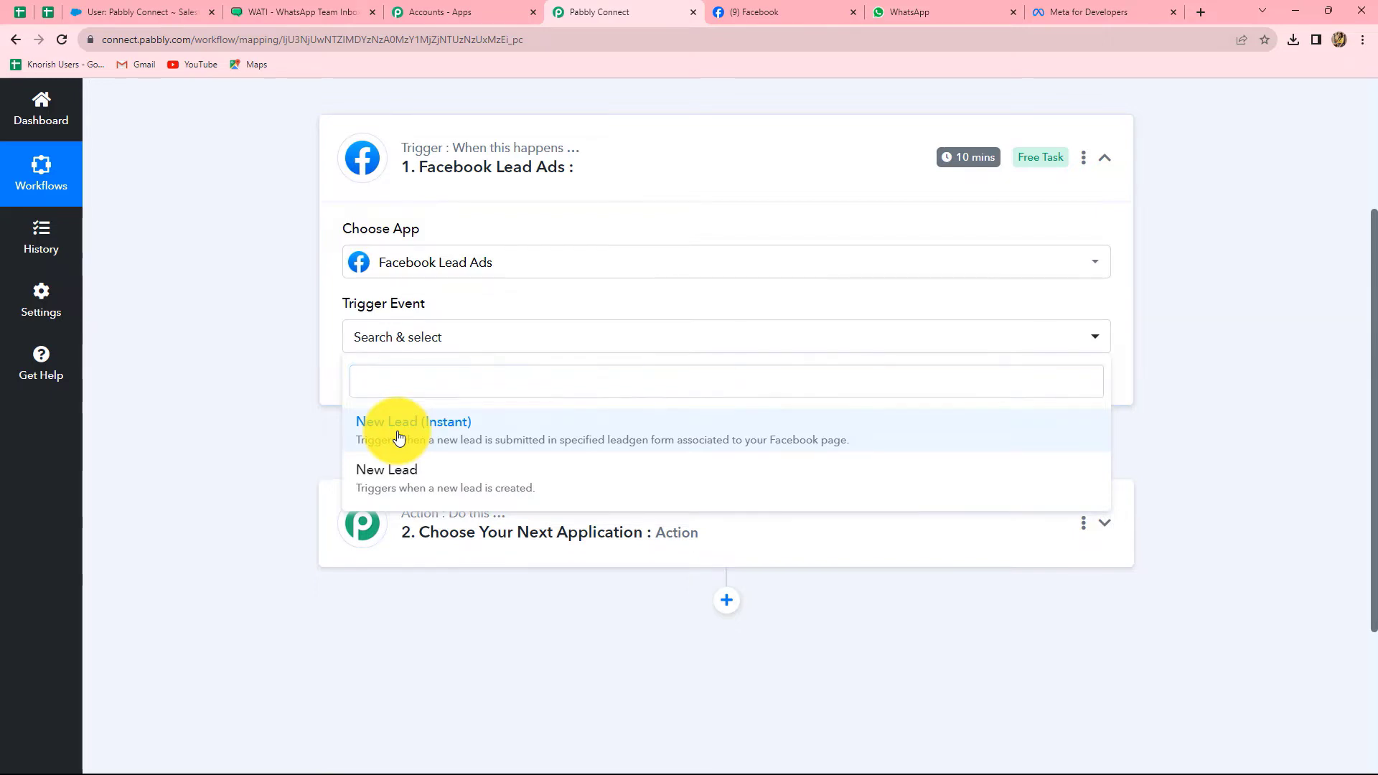
pyautogui.click(399, 436)
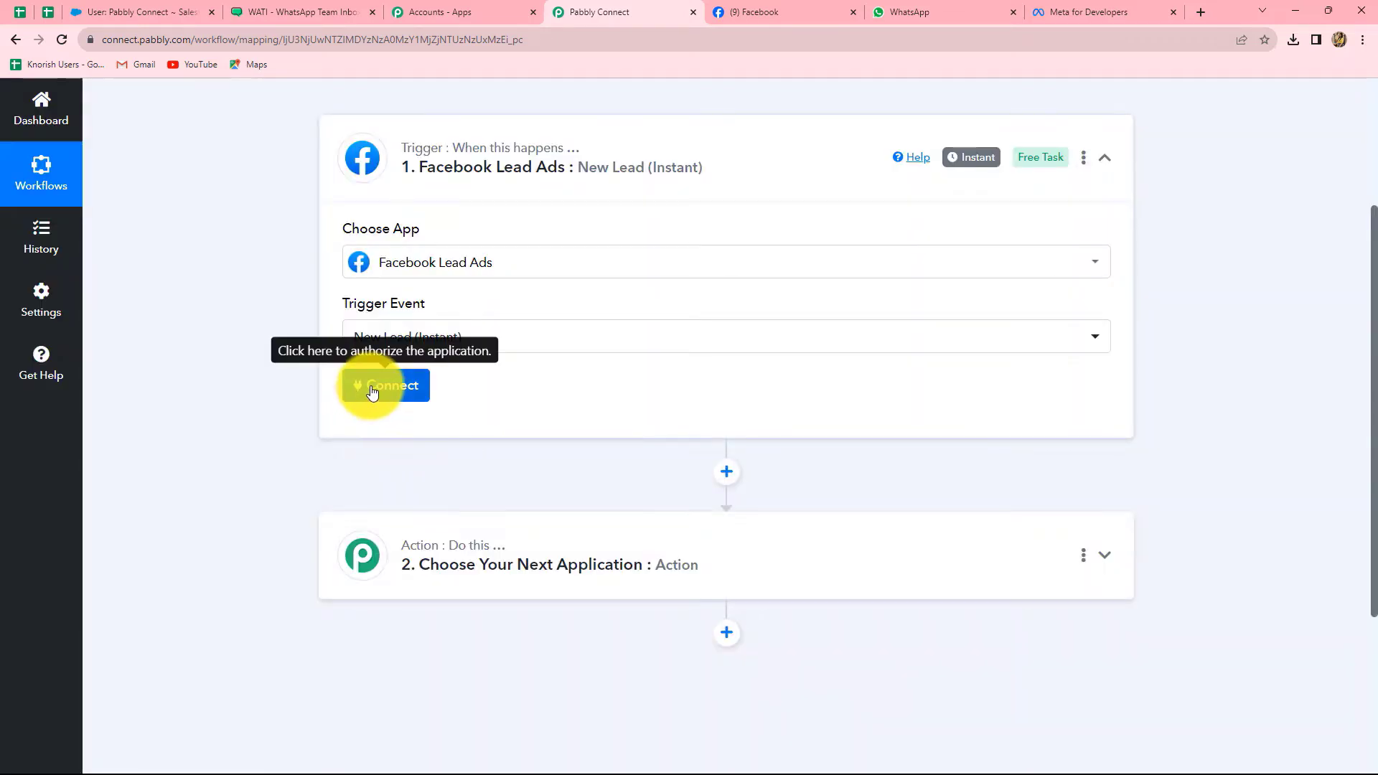
# Authorize a new Facebook Lead Ads account connection for the trigger
pyautogui.click(372, 391)
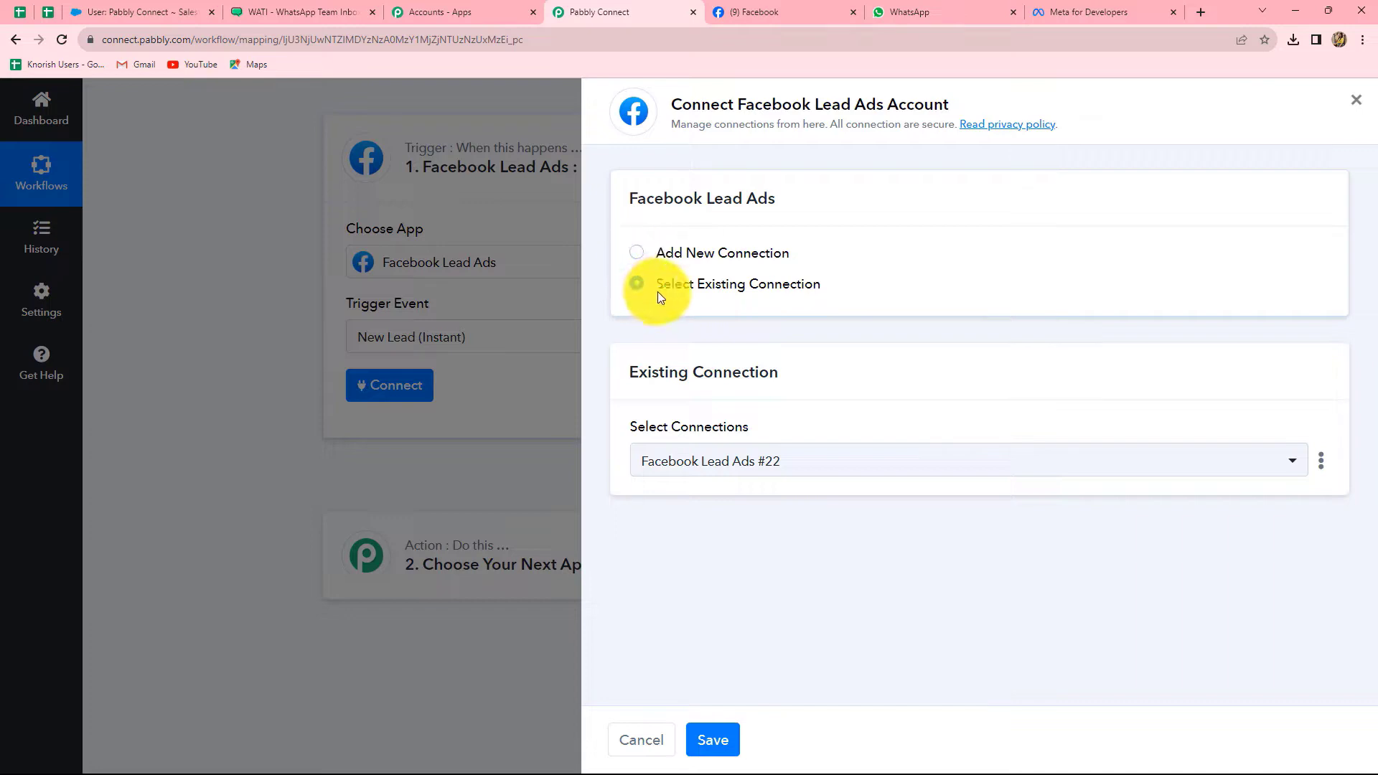
pyautogui.click(638, 257)
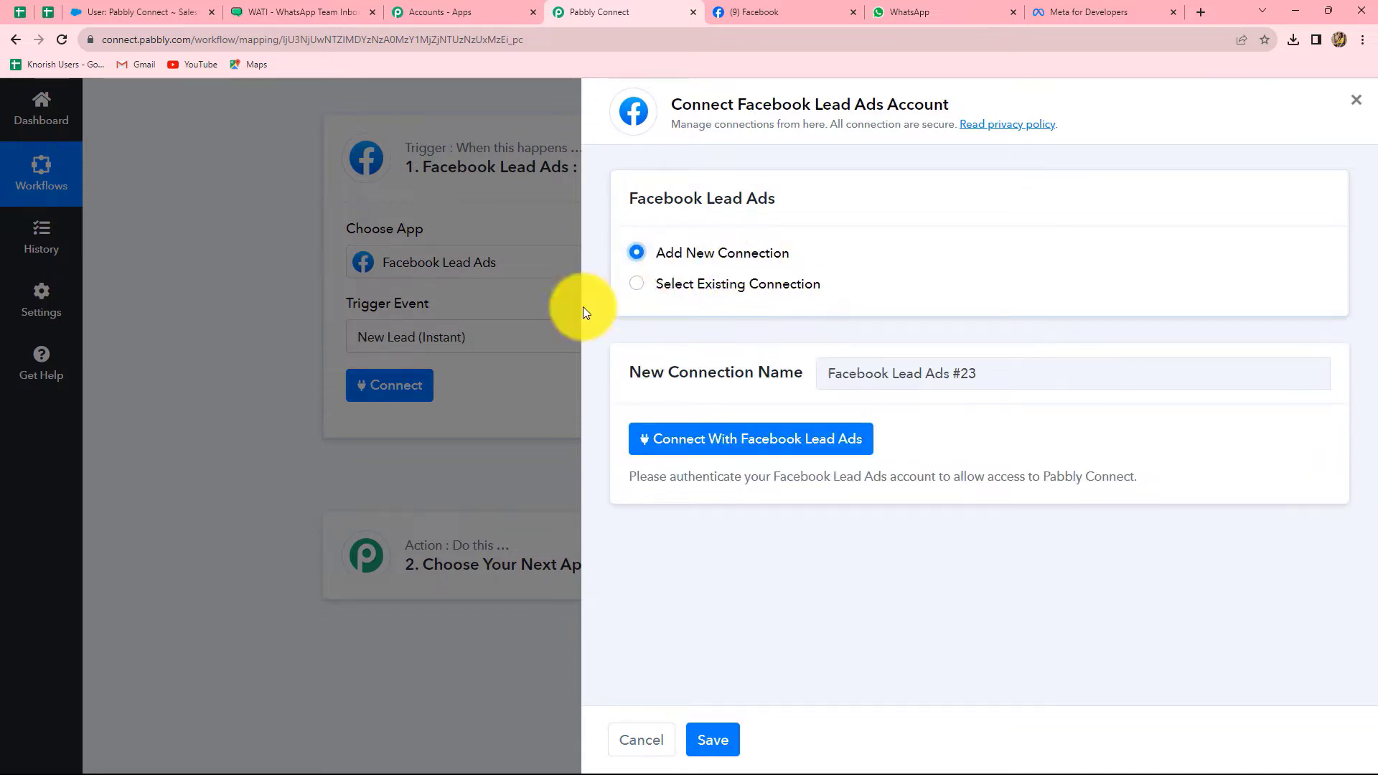
pyautogui.click(817, 447)
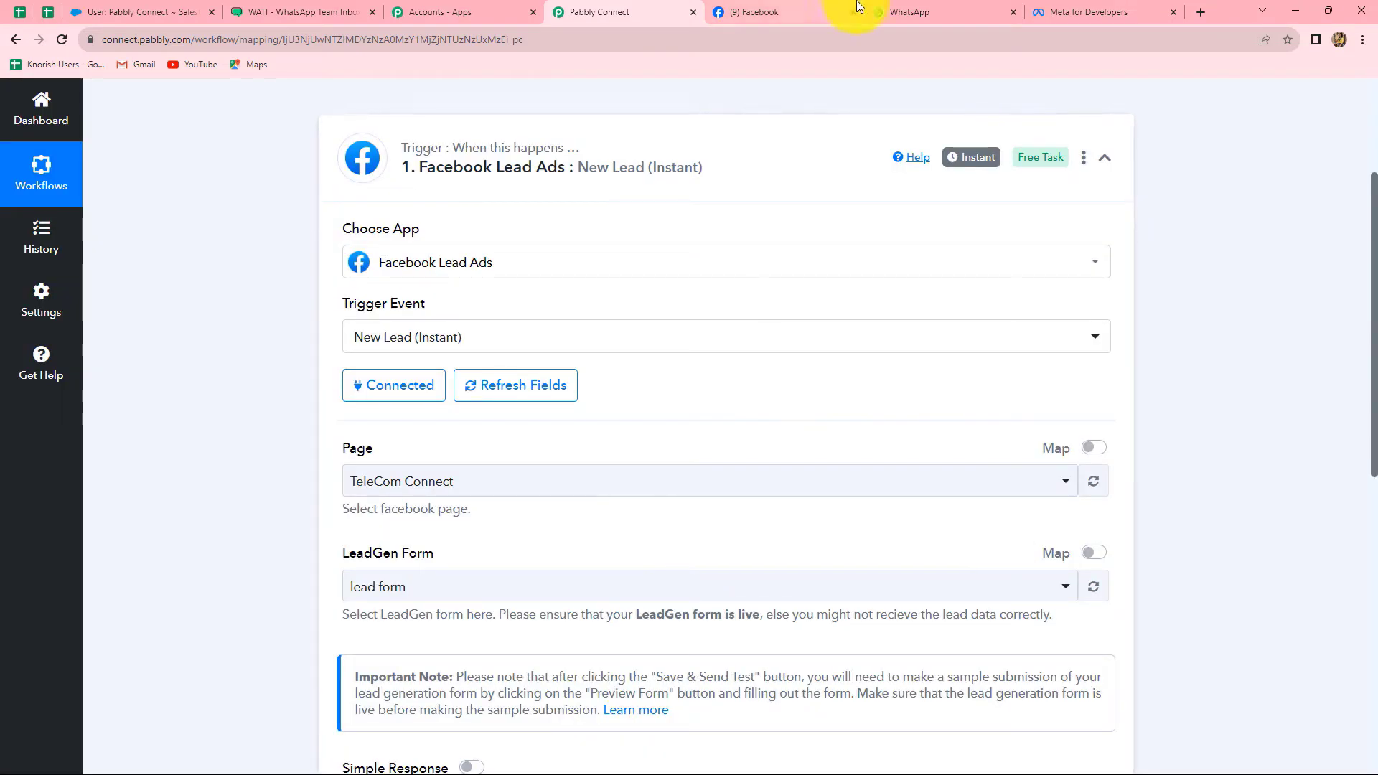
# Compare the workflow setup with the Facebook tab to see which page is in use
pyautogui.click(764, 12)
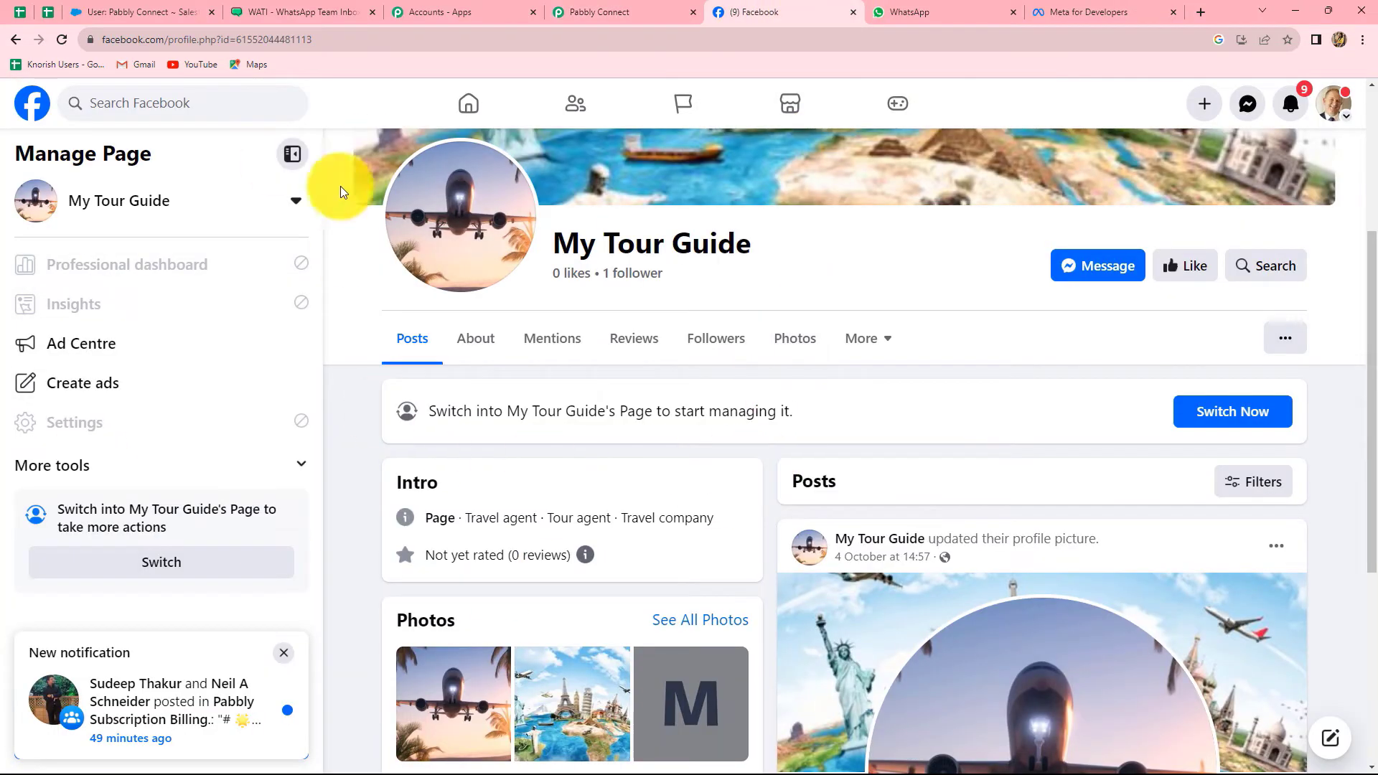
pyautogui.click(624, 15)
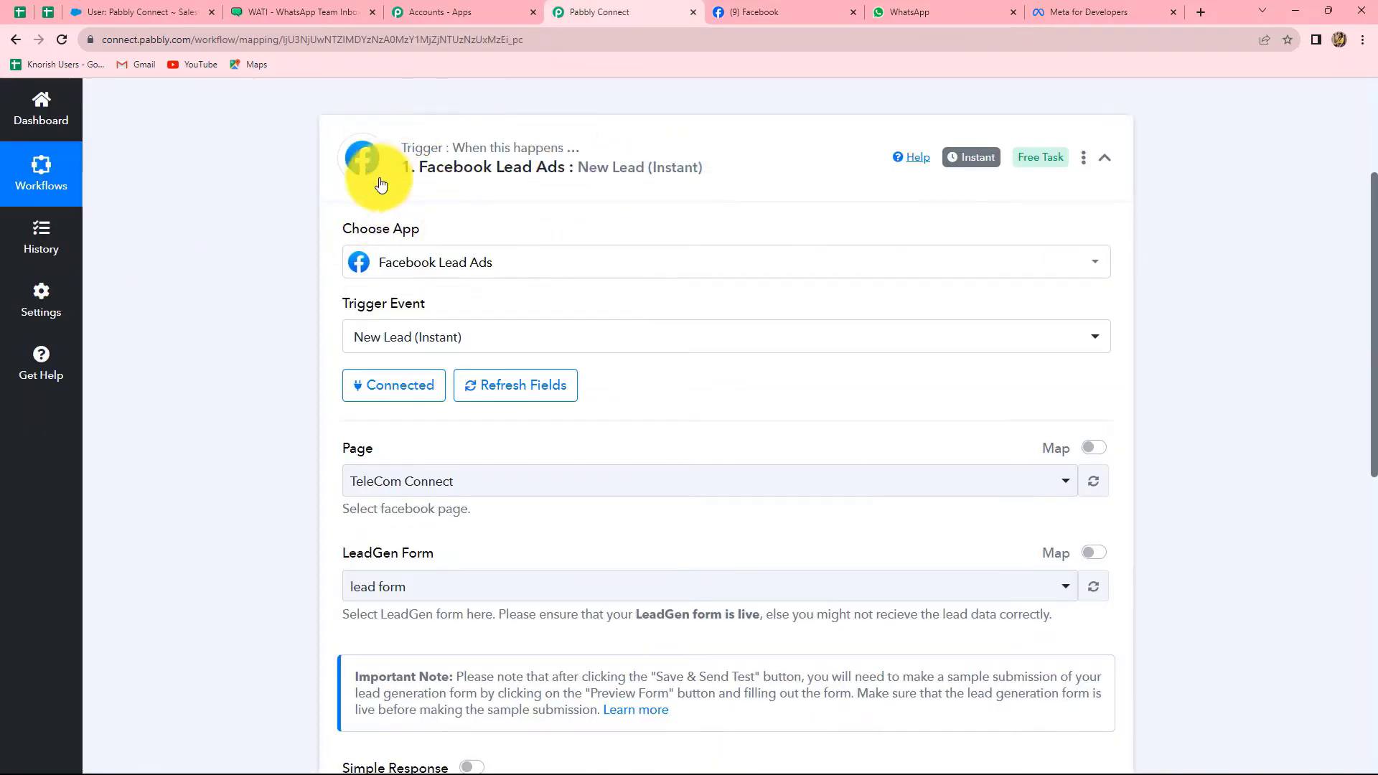
pyautogui.scroll(-3, 1372, 507)
pyautogui.scroll(2, 1372, 506)
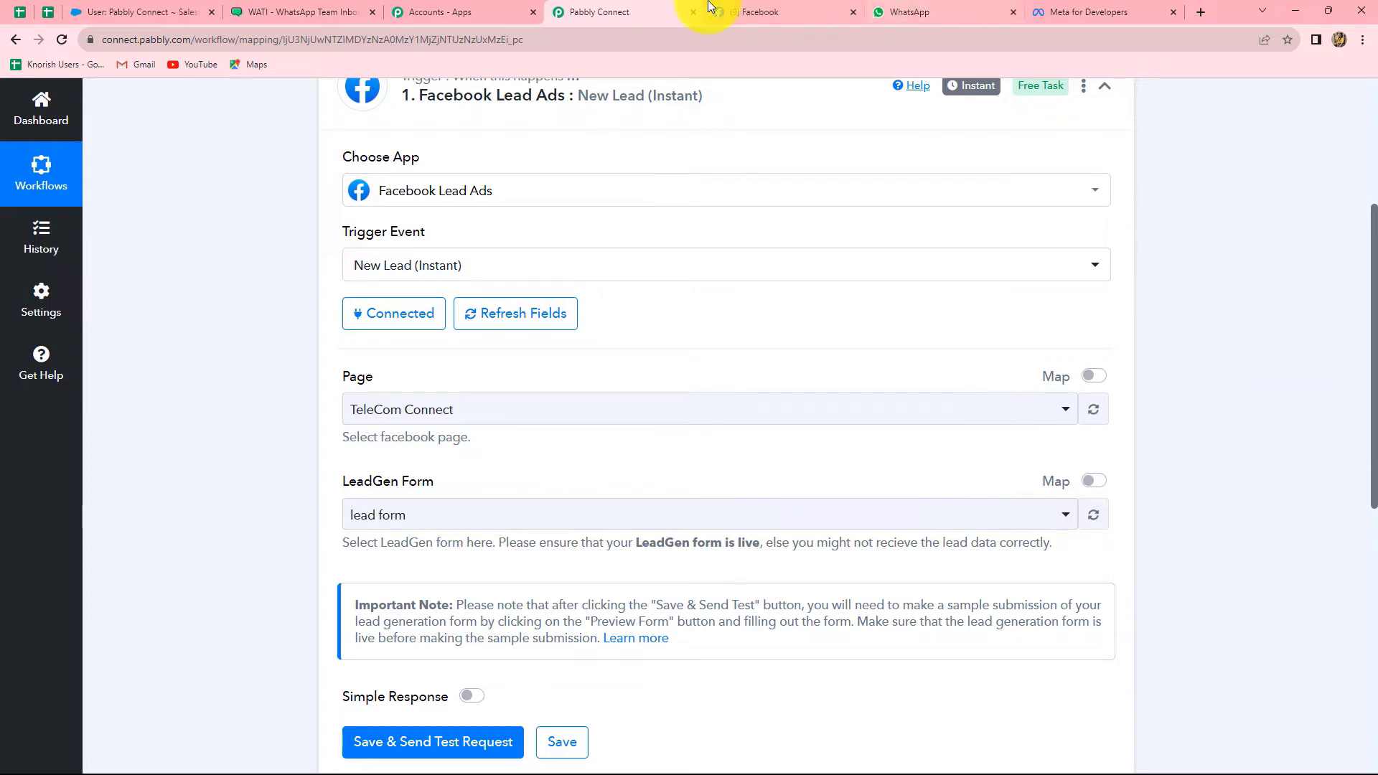
pyautogui.click(755, 5)
pyautogui.click(574, 7)
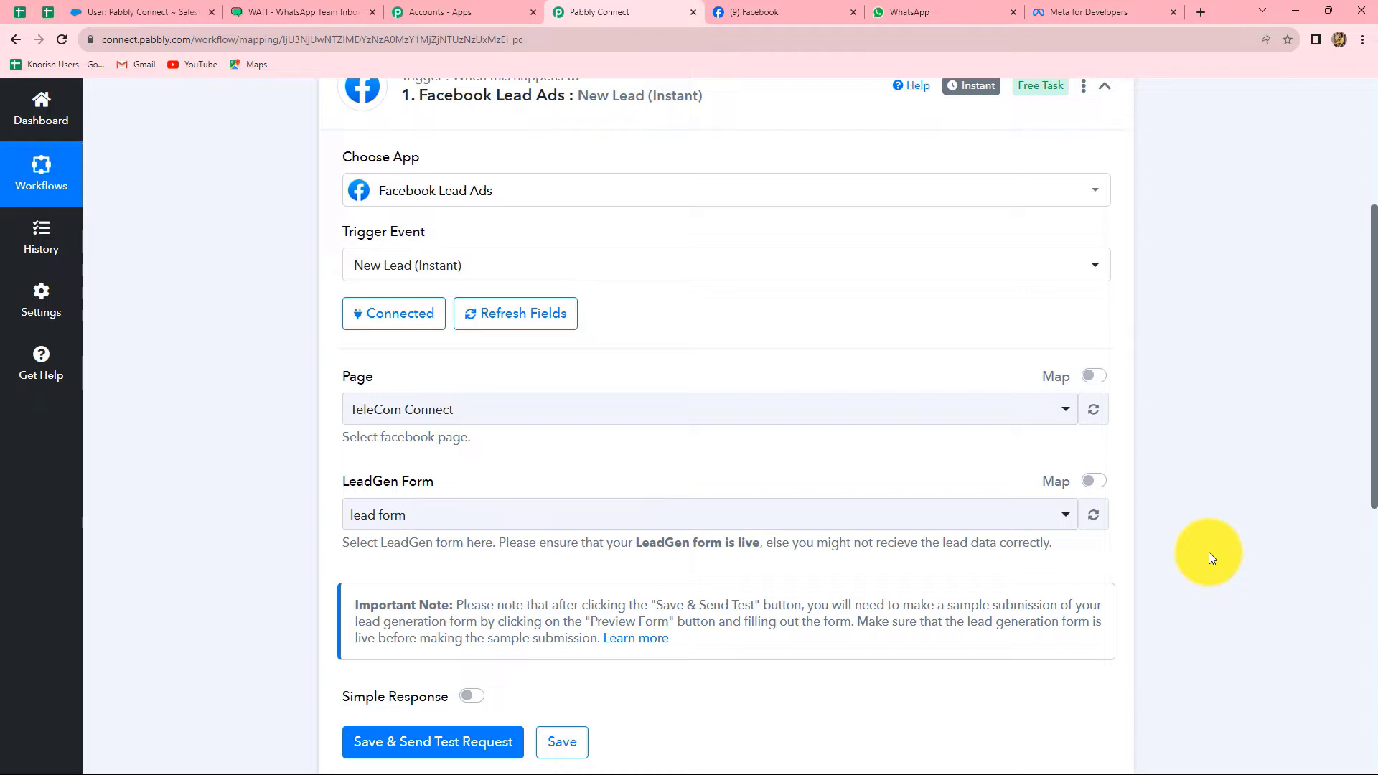
pyautogui.scroll(-1, 757, 540)
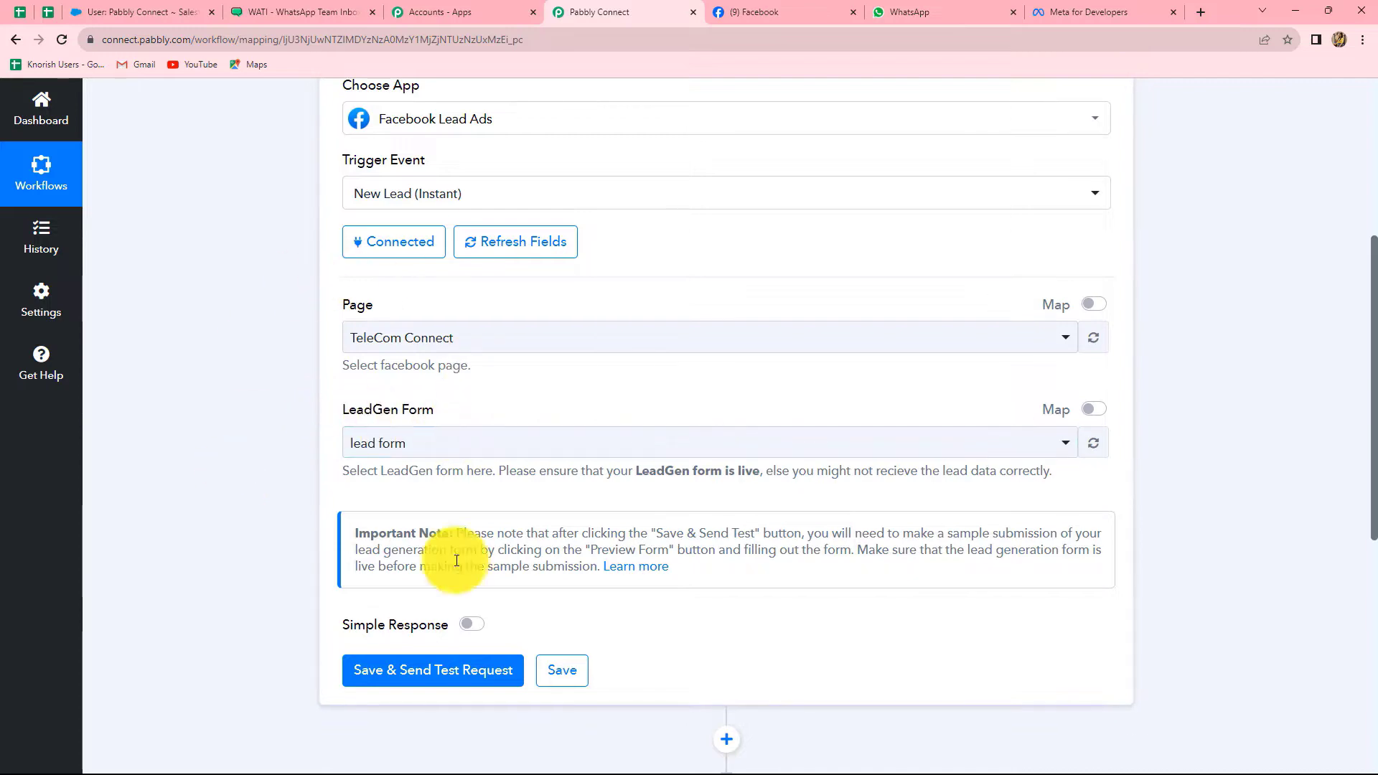
pyautogui.click(749, 10)
# Pick My Tour Guide in Facebook's managed-pages switcher, then go back to Pabbly Connect
pyautogui.click(188, 202)
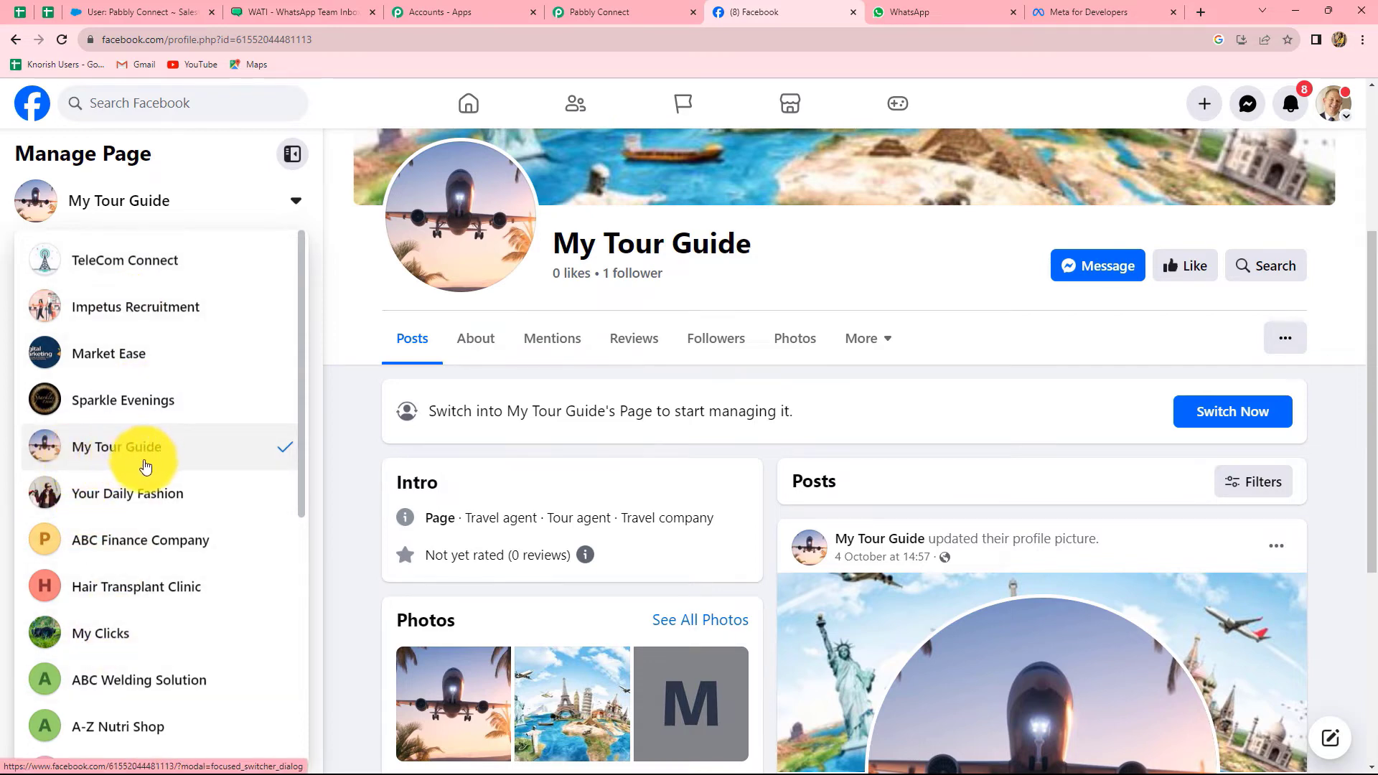
pyautogui.click(144, 447)
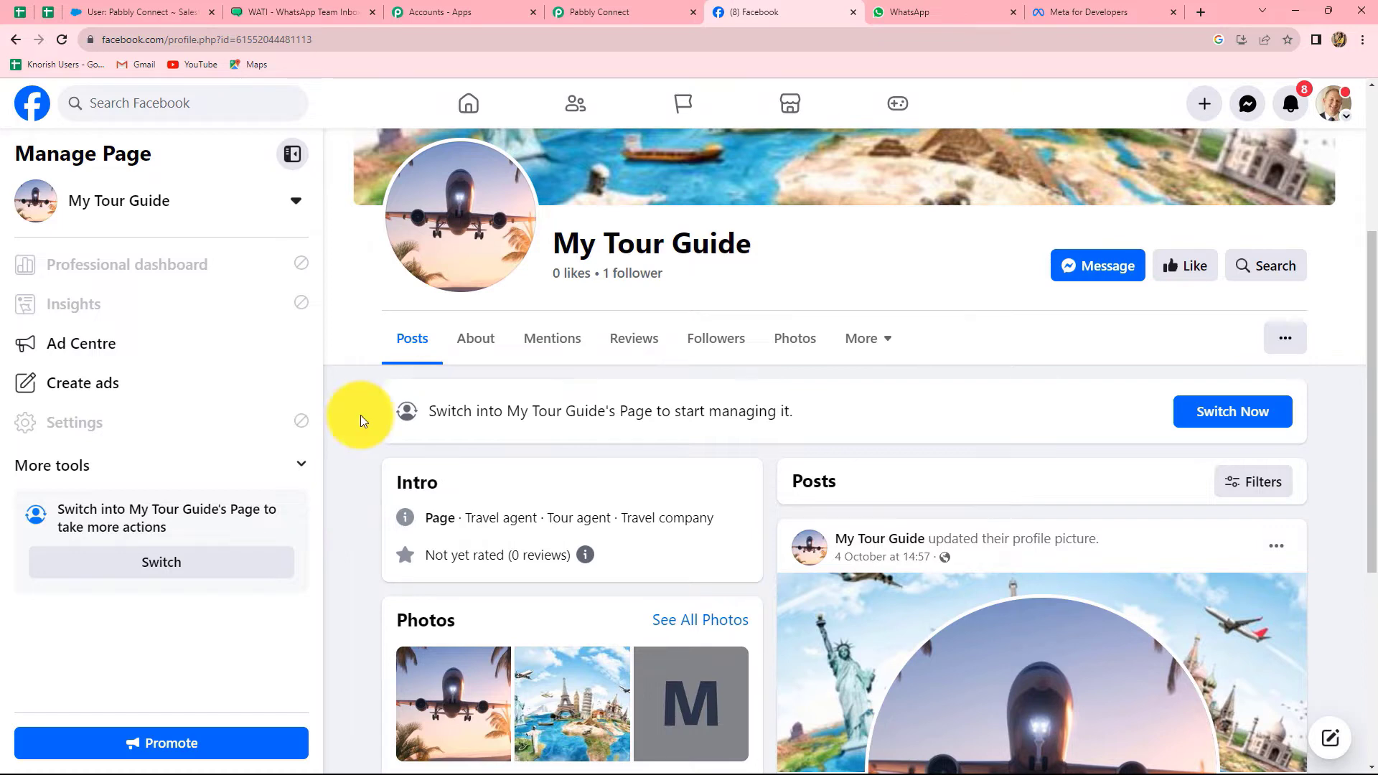
pyautogui.click(594, 11)
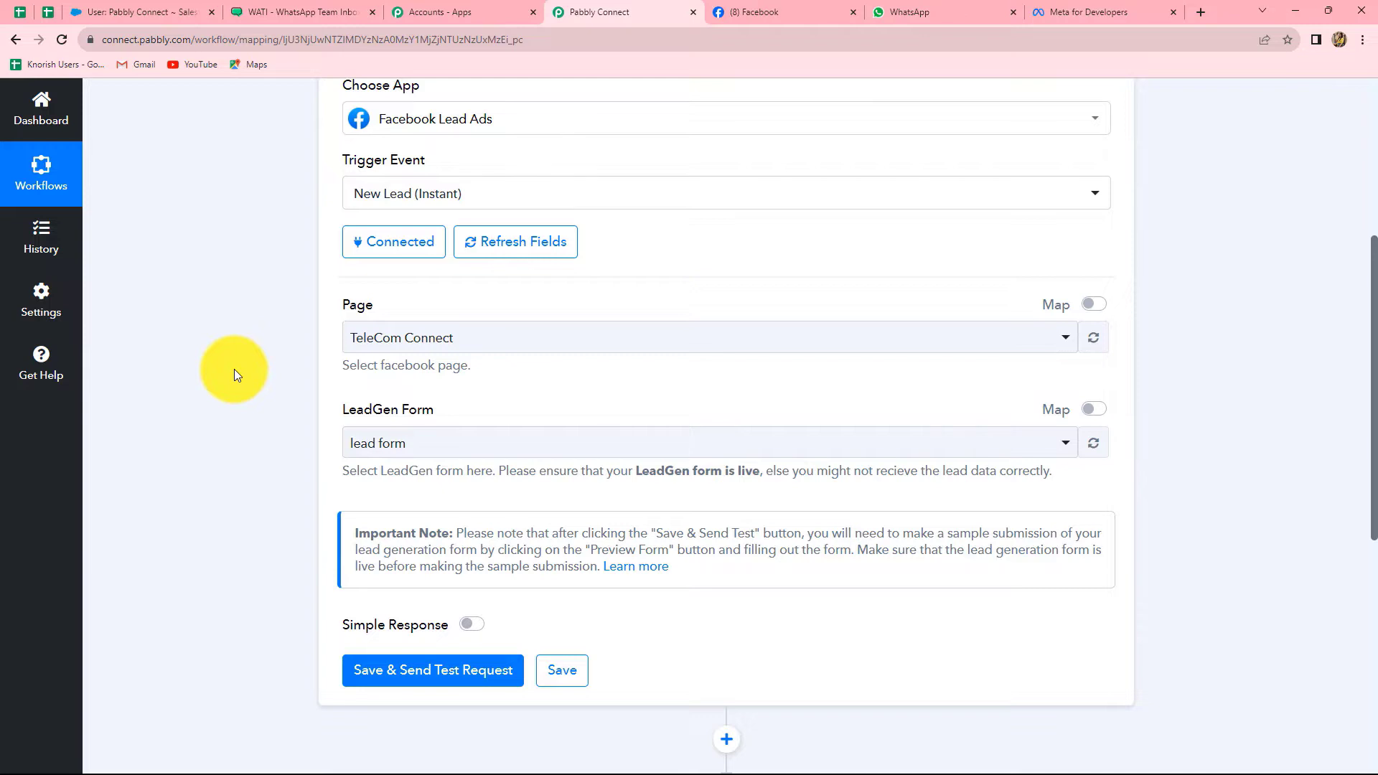
# Set the trigger's page to My Tour Guide and form to New Contact Form, then save and send a test request
pyautogui.click(460, 346)
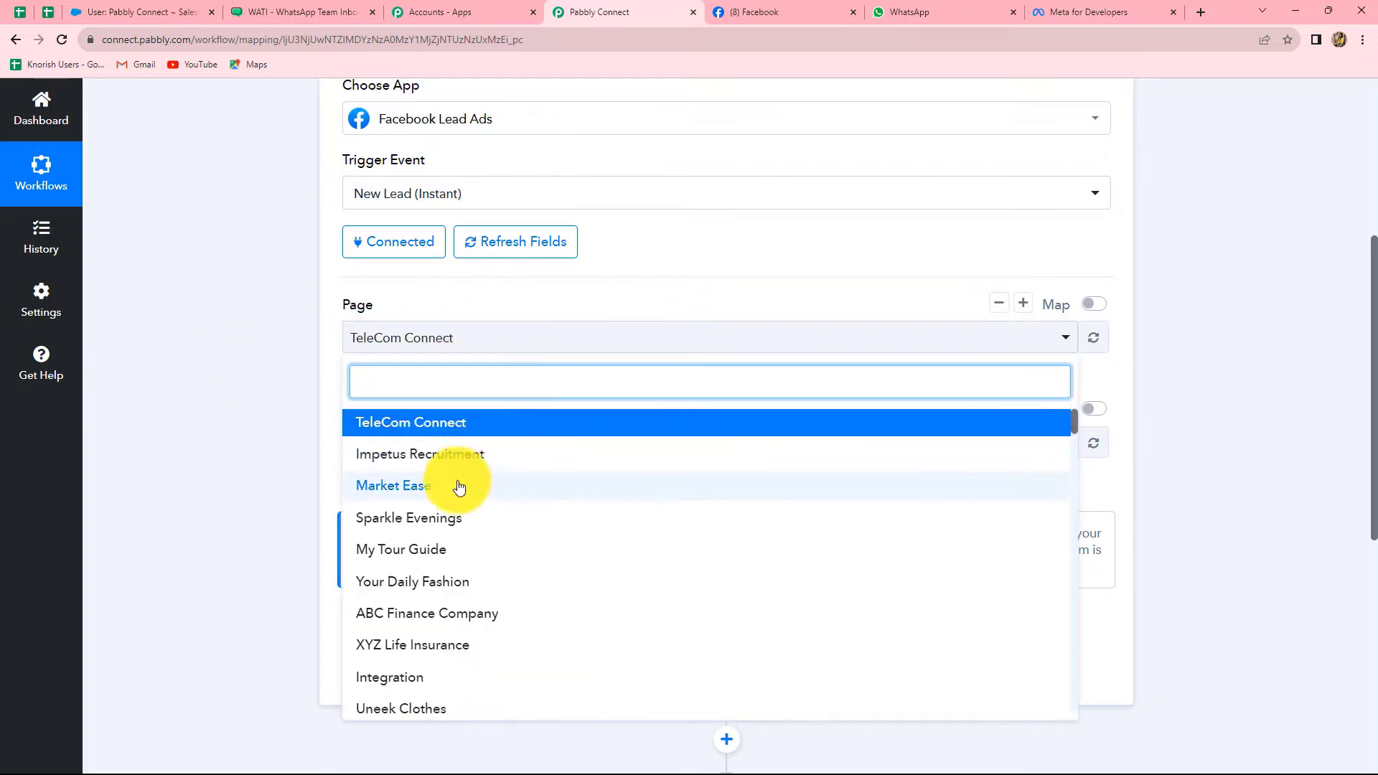
pyautogui.click(391, 554)
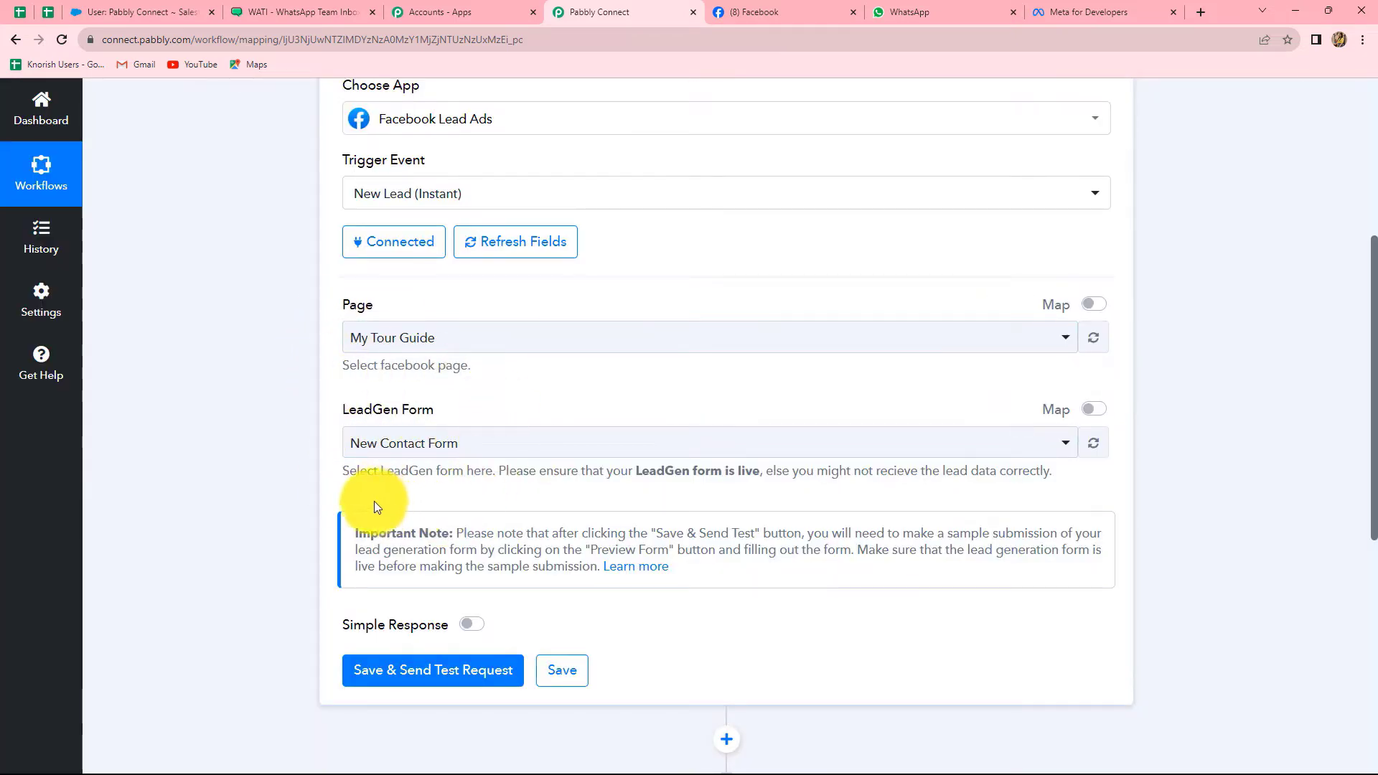
pyautogui.click(477, 444)
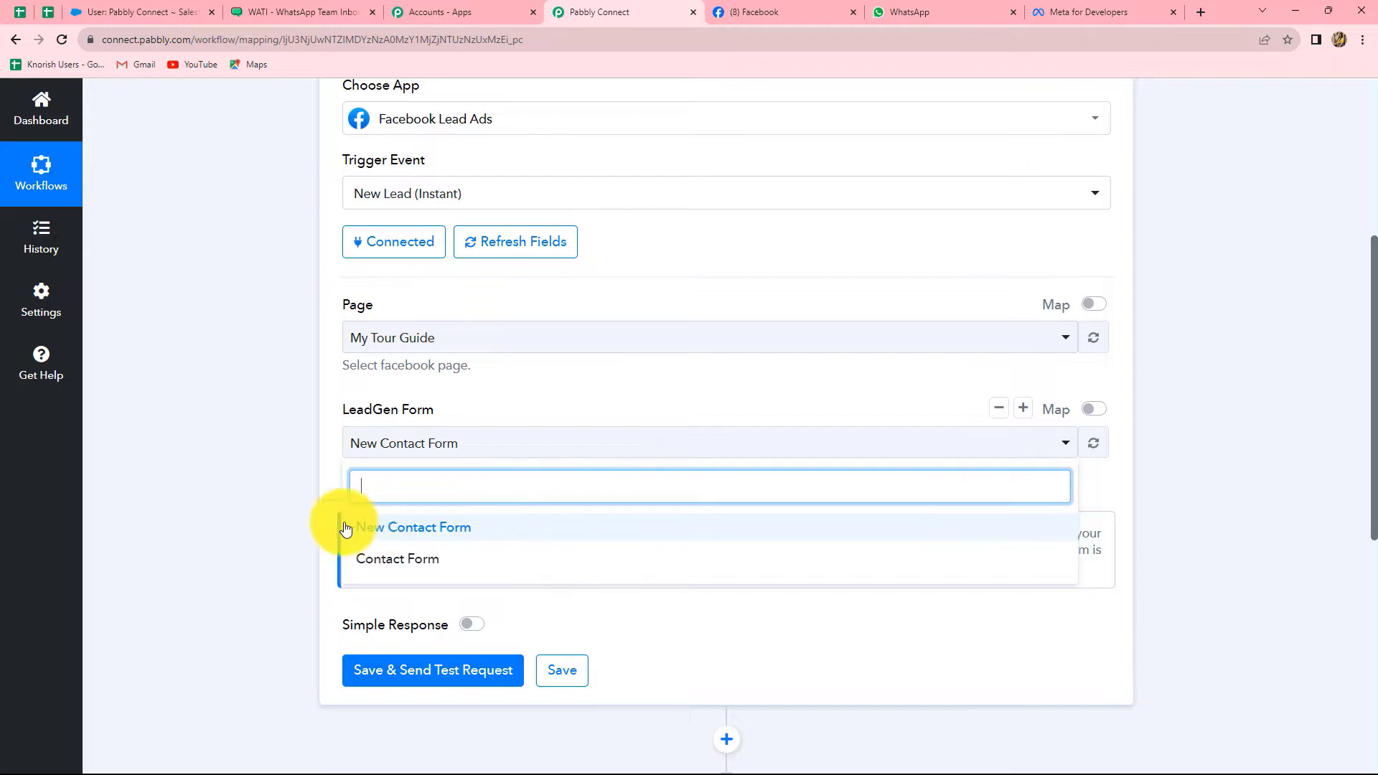
pyautogui.click(265, 454)
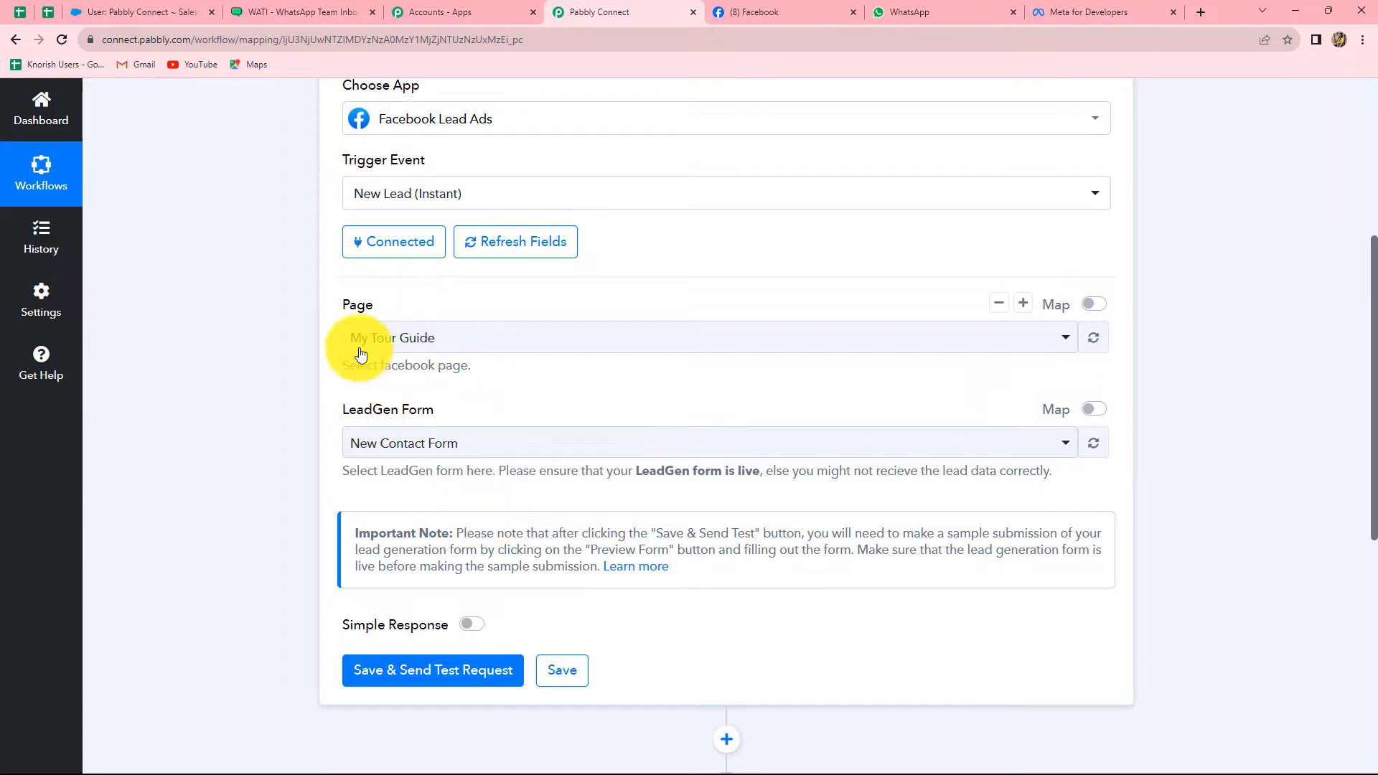
pyautogui.click(430, 670)
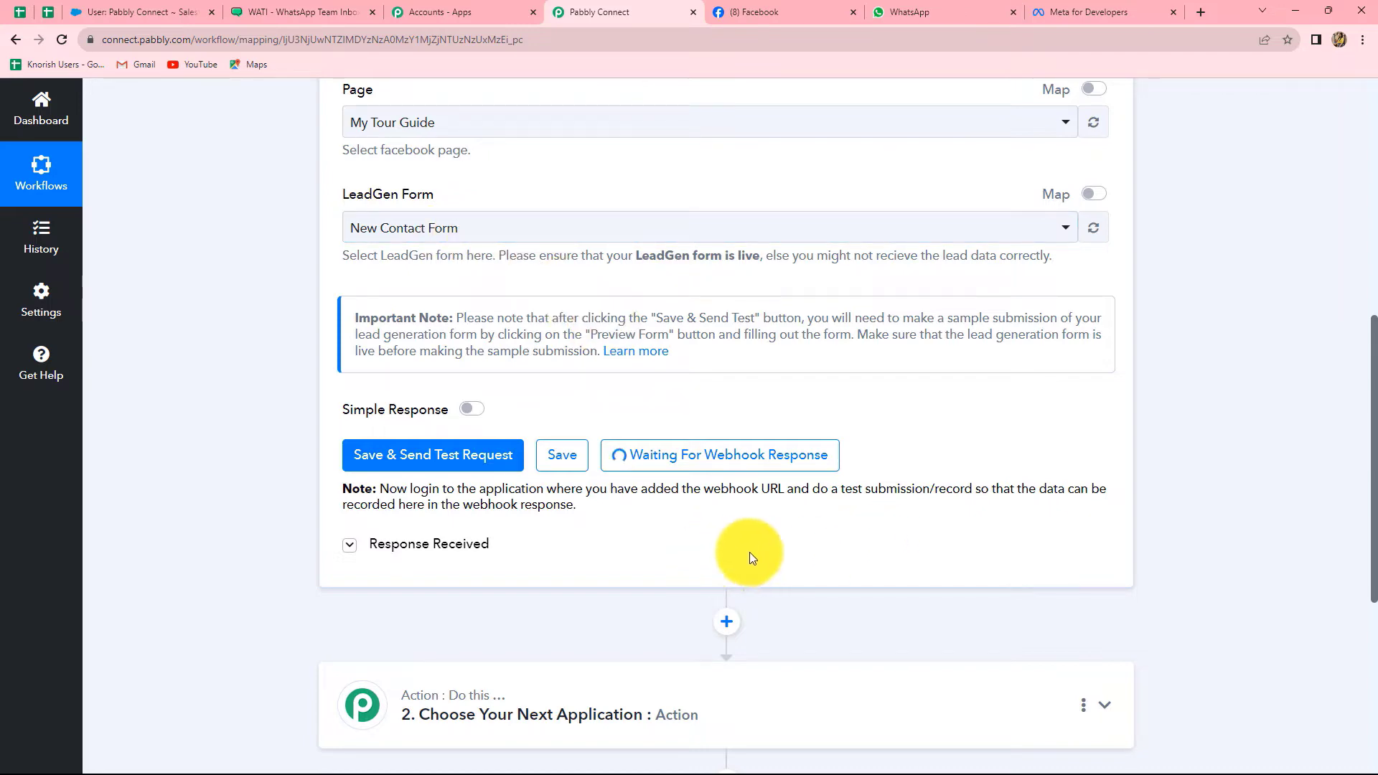
pyautogui.click(1115, 7)
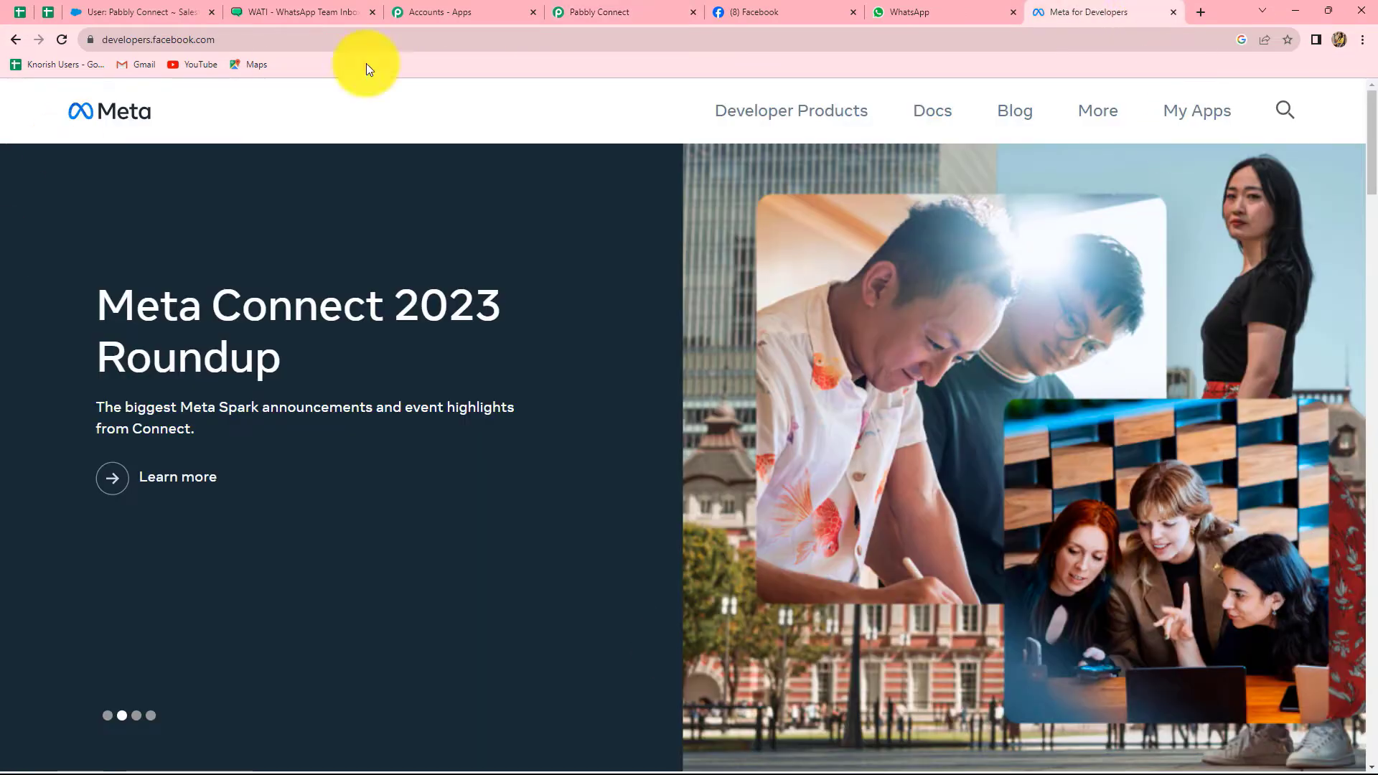
# Open the Lead Ads RTU Debug Tool under Other Developer Tools
pyautogui.click(1183, 113)
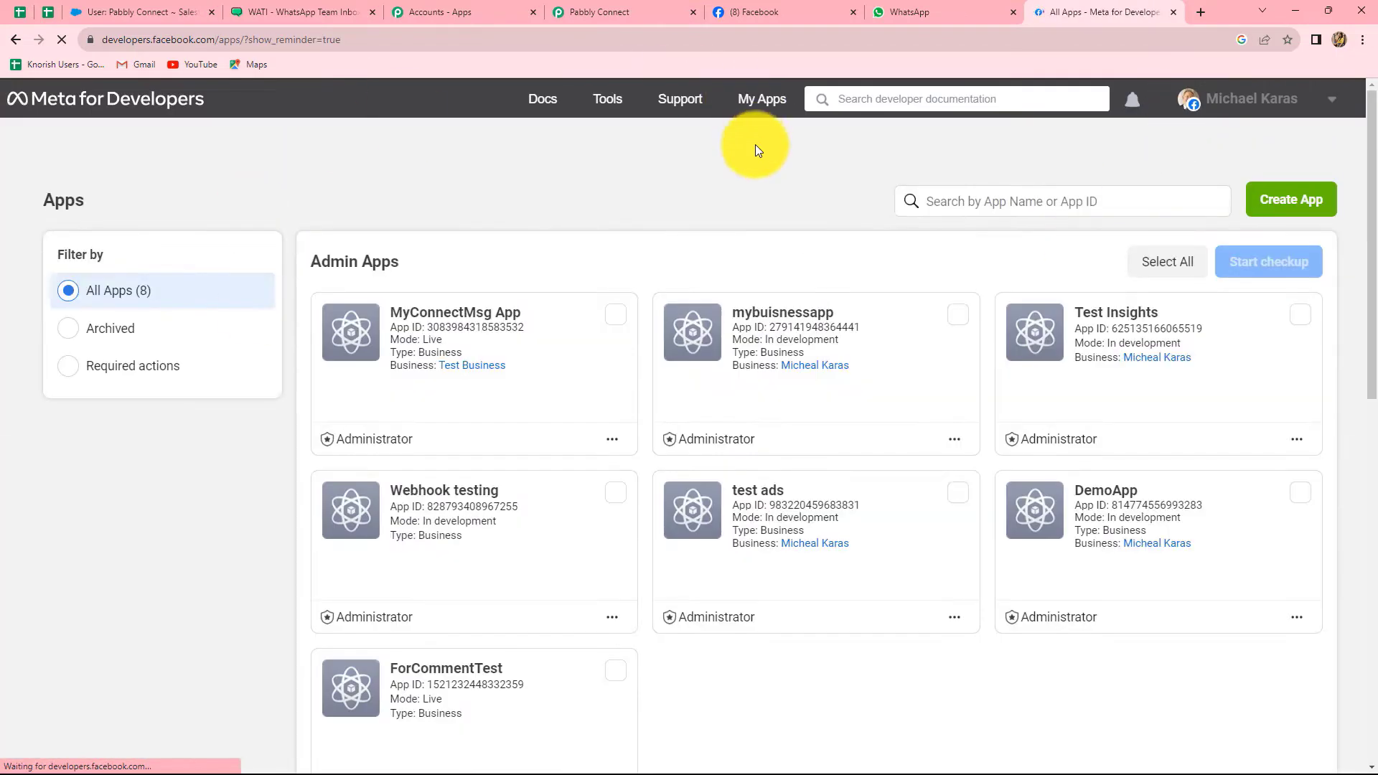
pyautogui.click(603, 101)
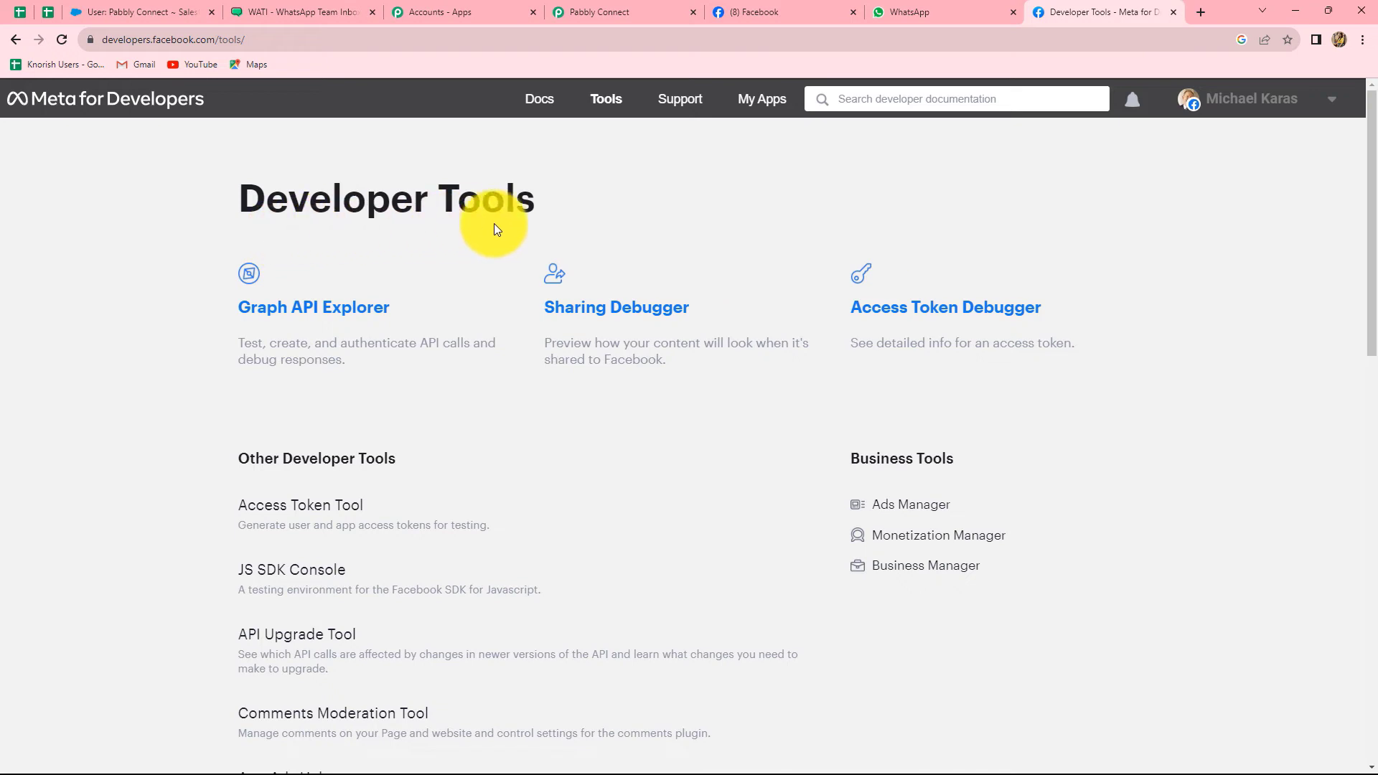
pyautogui.scroll(-3, 457, 412)
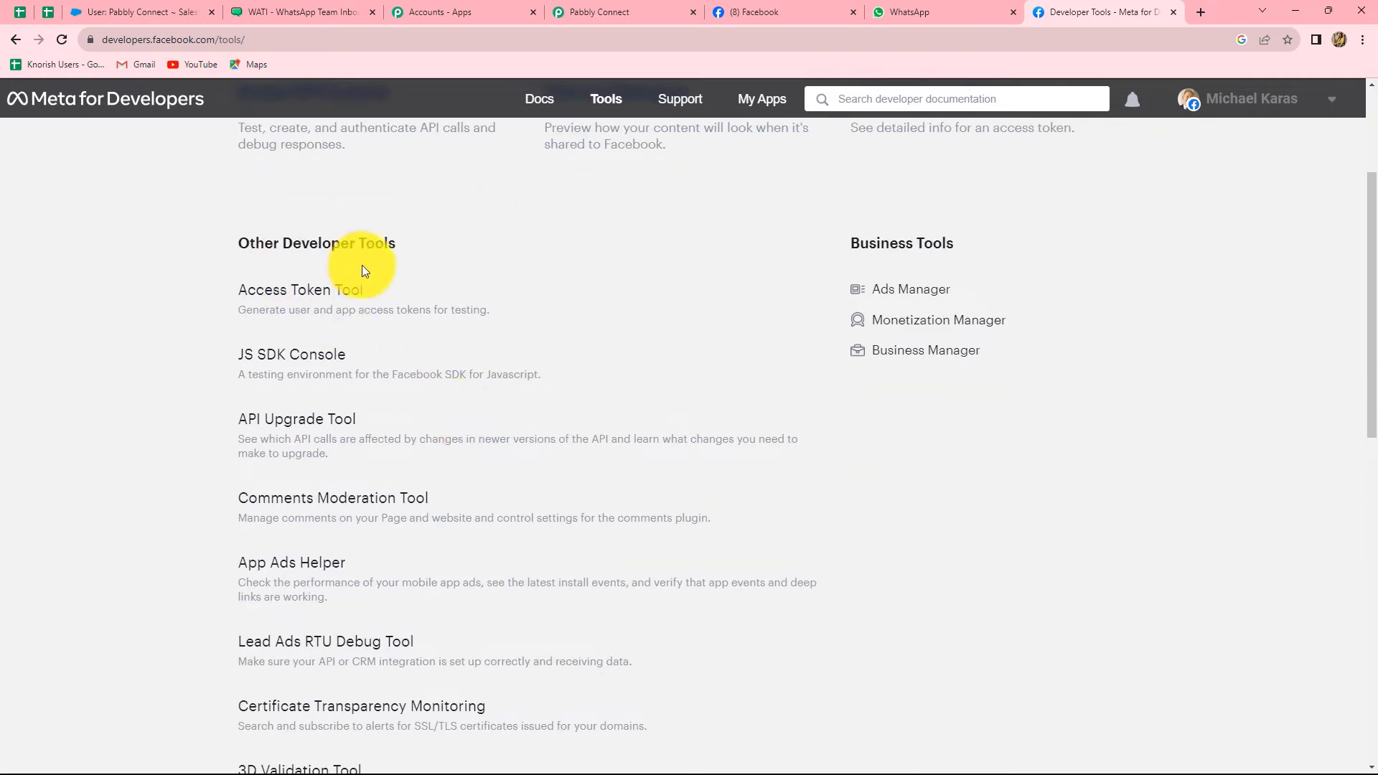
pyautogui.scroll(-2, 244, 656)
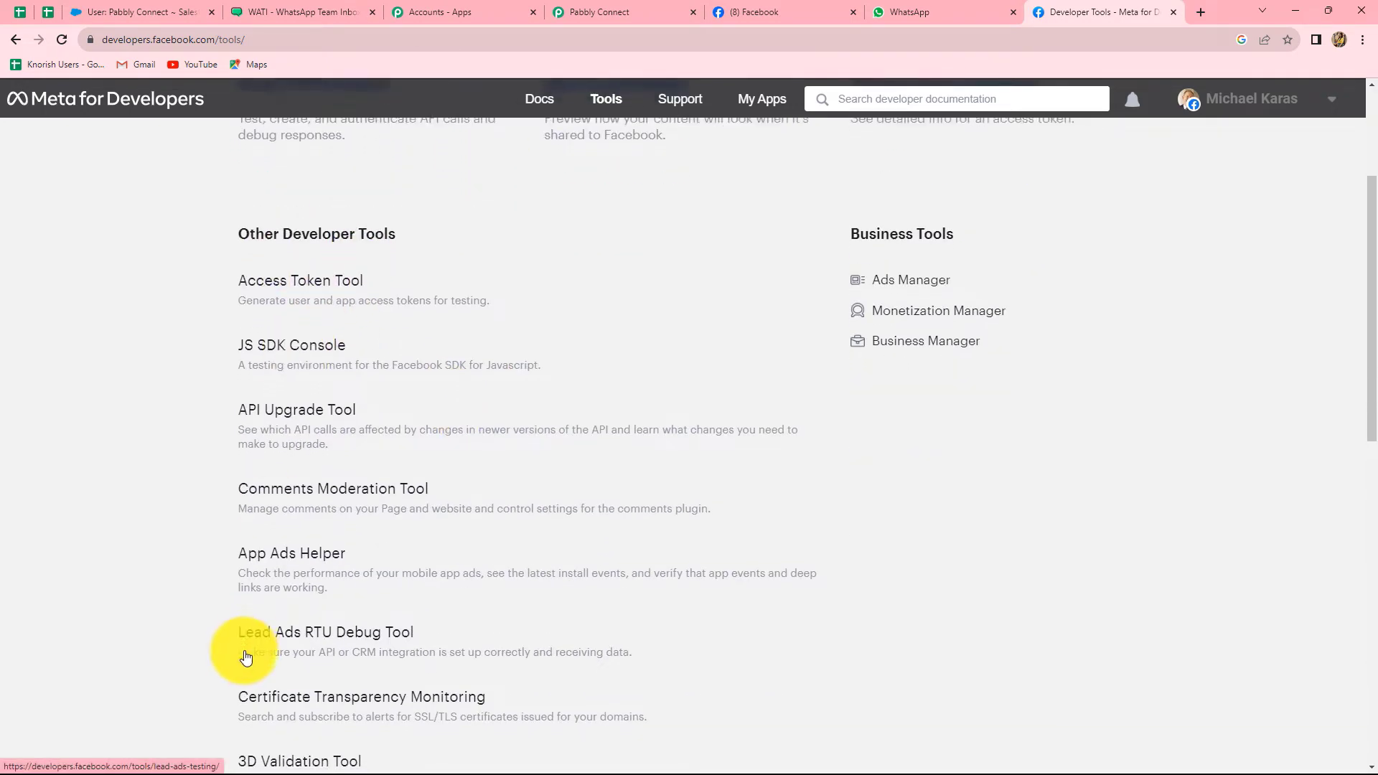
pyautogui.click(307, 505)
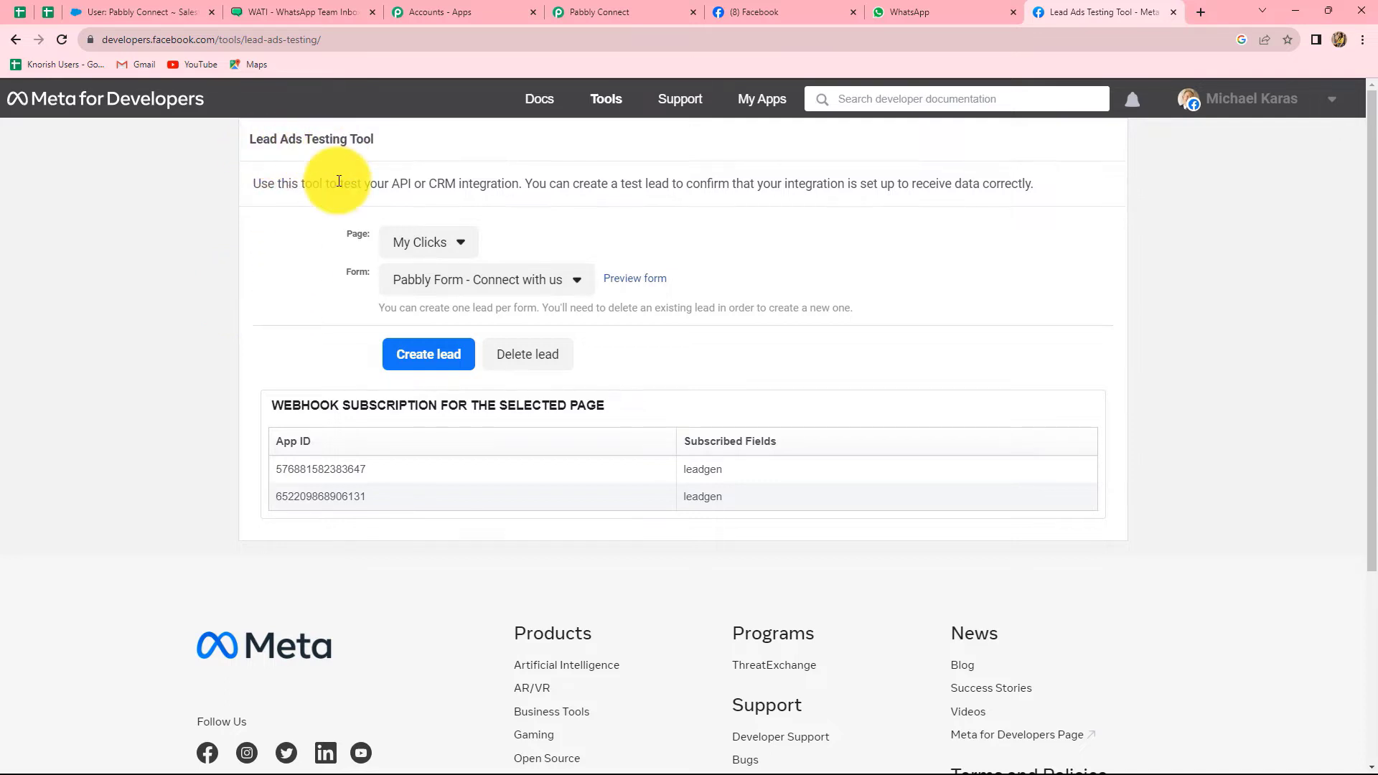
# Select My Tour Guide in the testing tool and delete its existing test lead
pyautogui.click(607, 8)
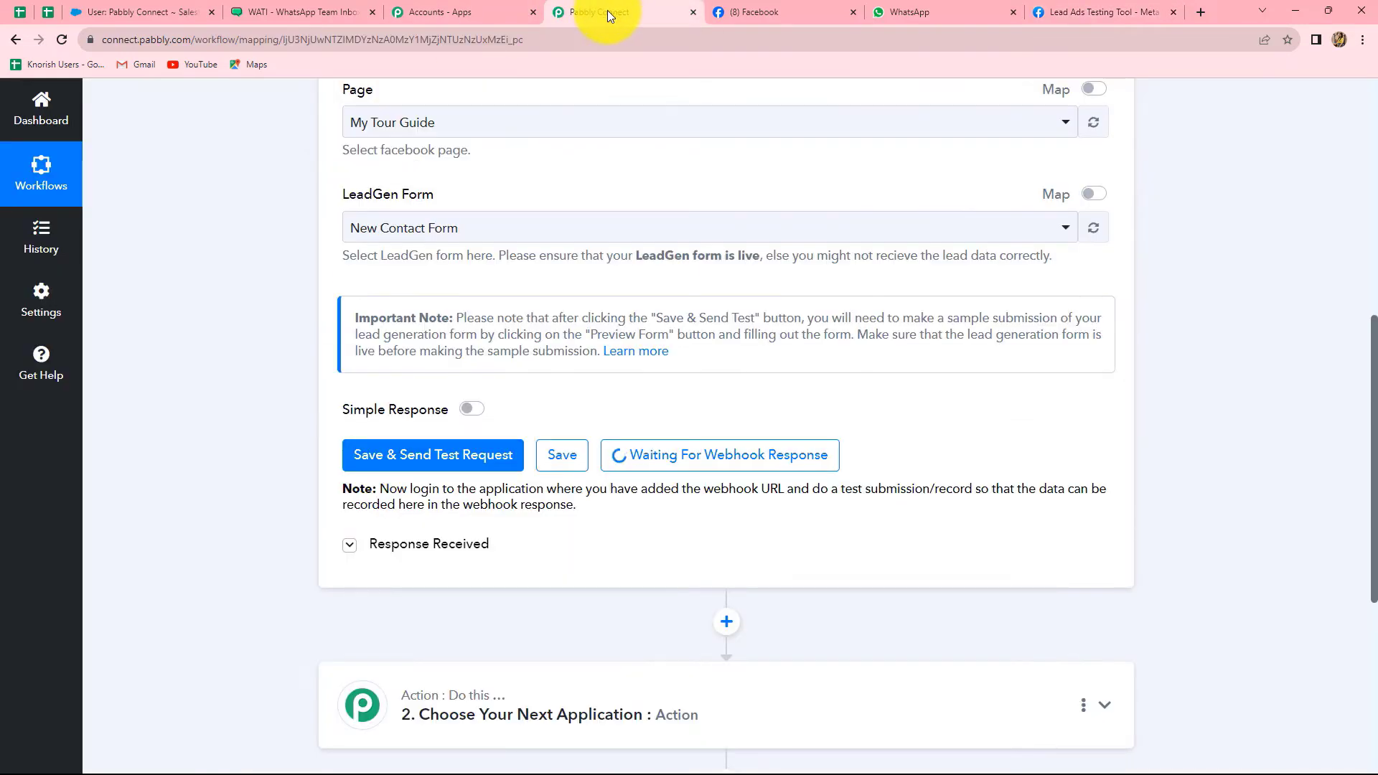
pyautogui.click(1091, 12)
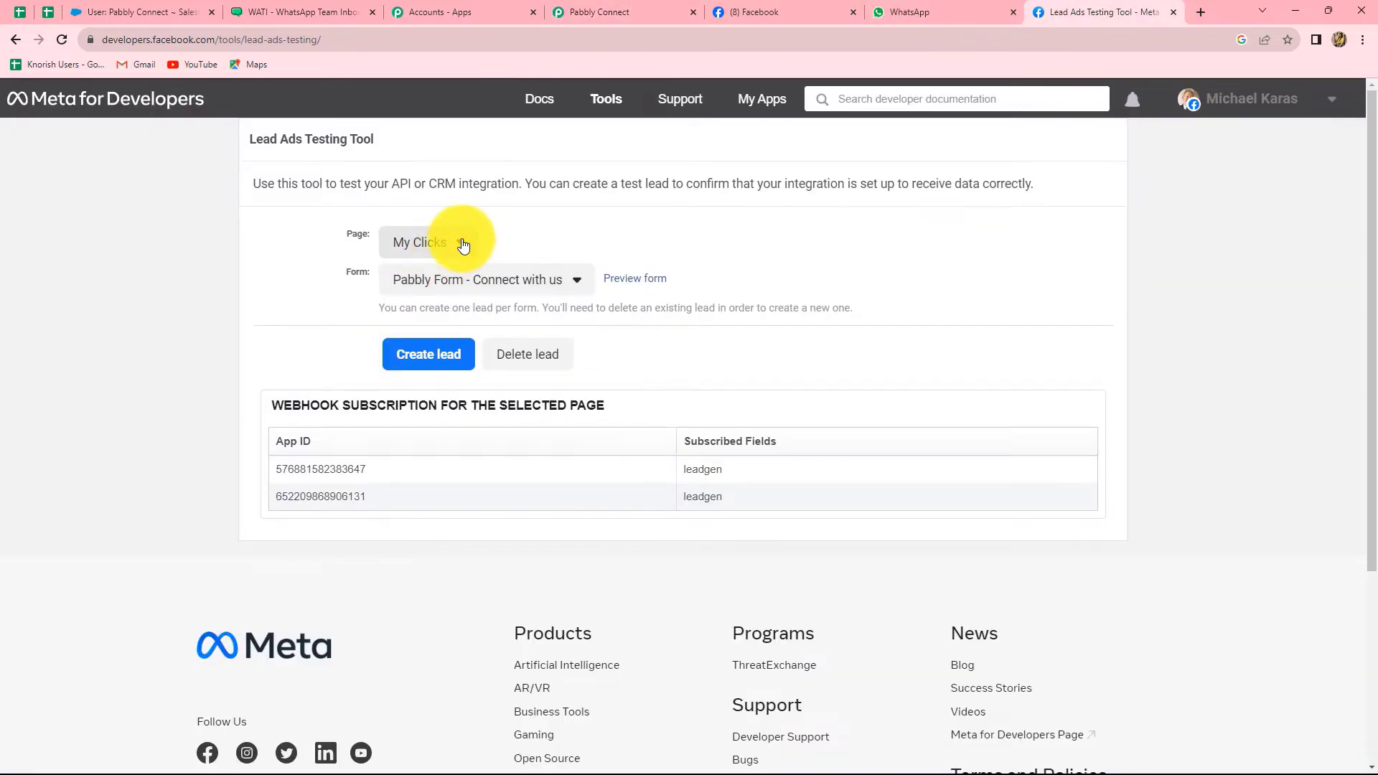
pyautogui.click(462, 244)
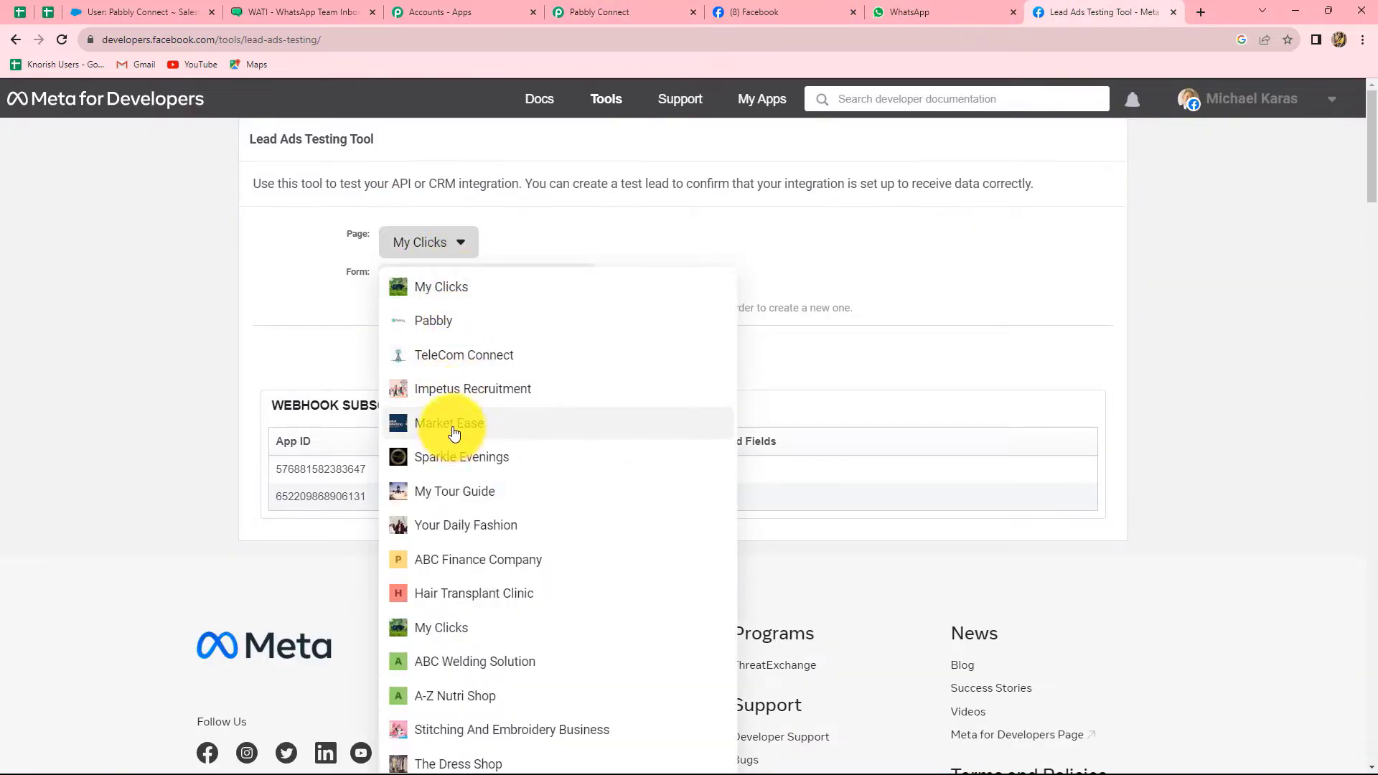
pyautogui.click(431, 488)
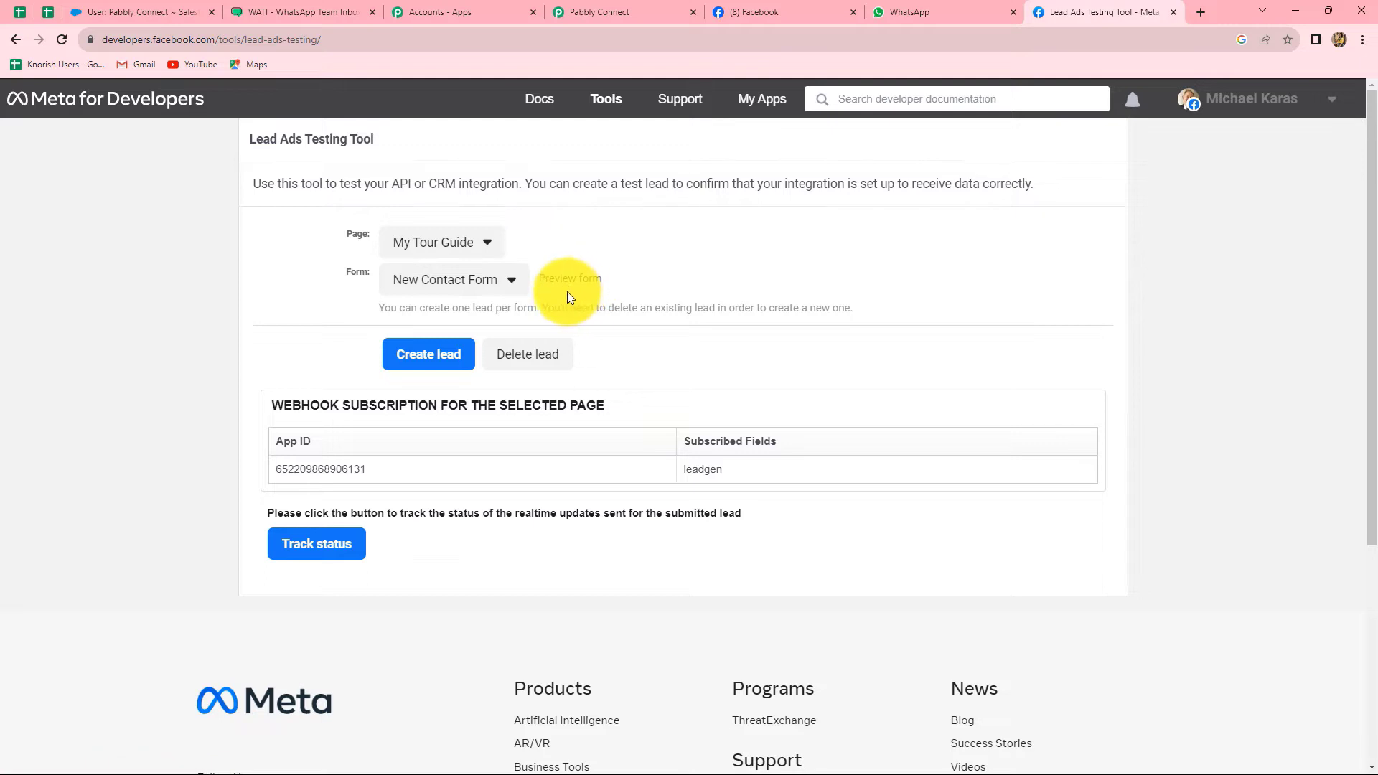
pyautogui.click(521, 361)
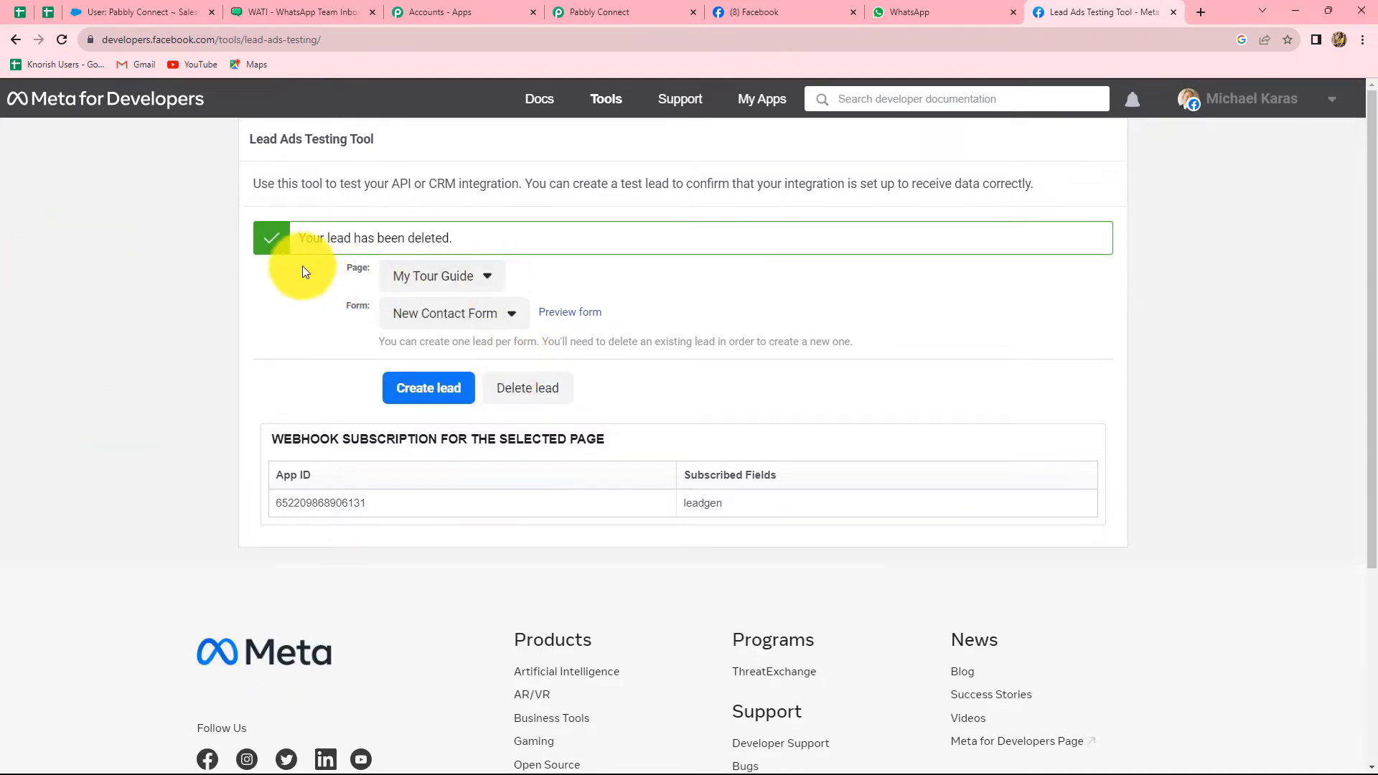
# Reload the tool, reselect My Tour Guide, and preview the New Contact Form
pyautogui.click(62, 40)
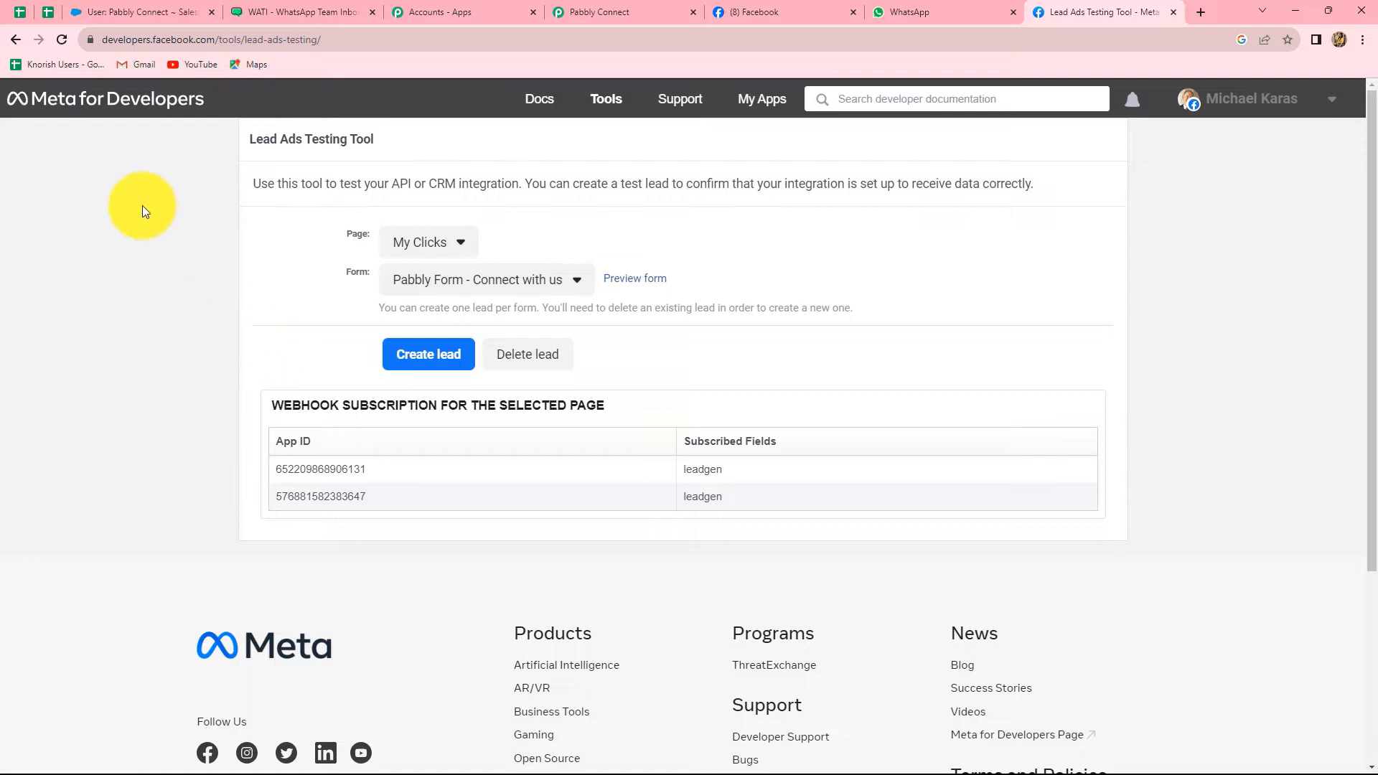
pyautogui.click(463, 257)
pyautogui.click(448, 489)
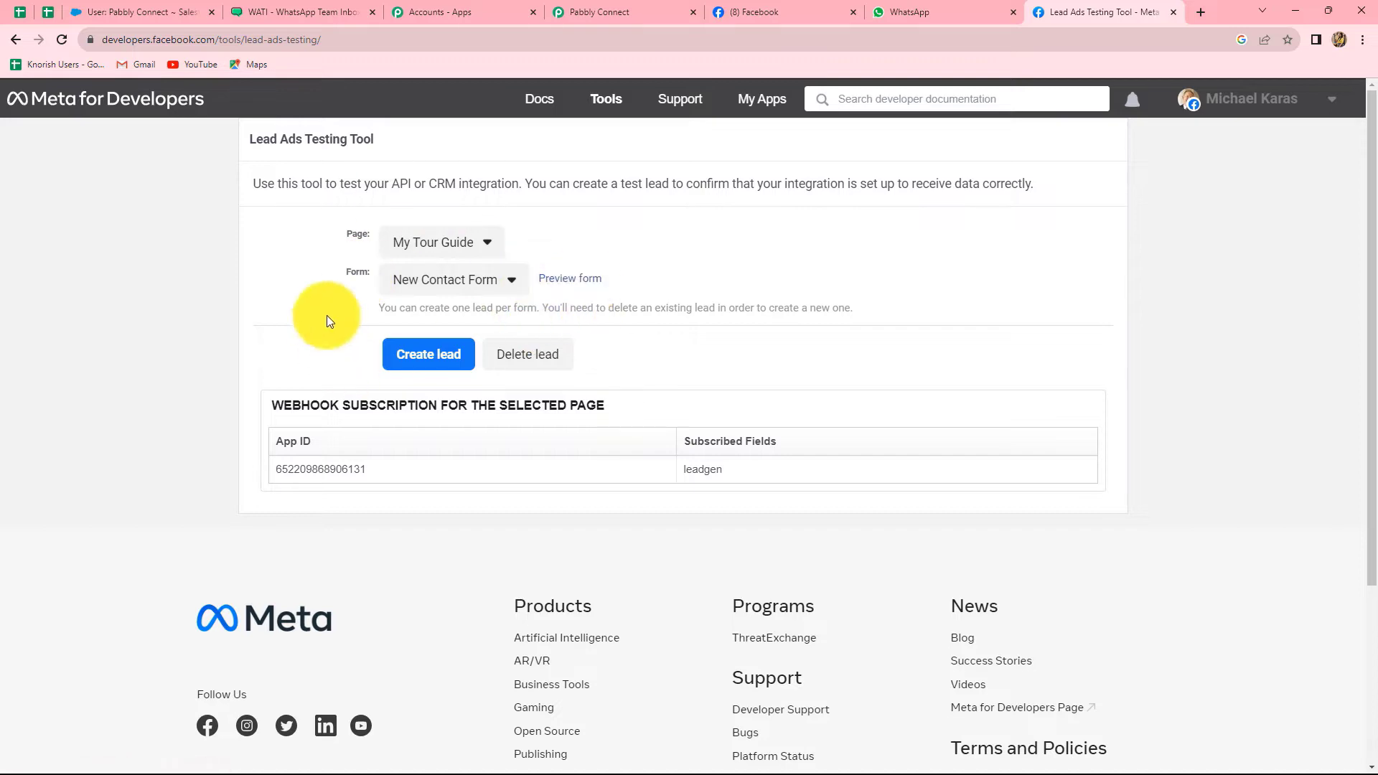
pyautogui.click(565, 282)
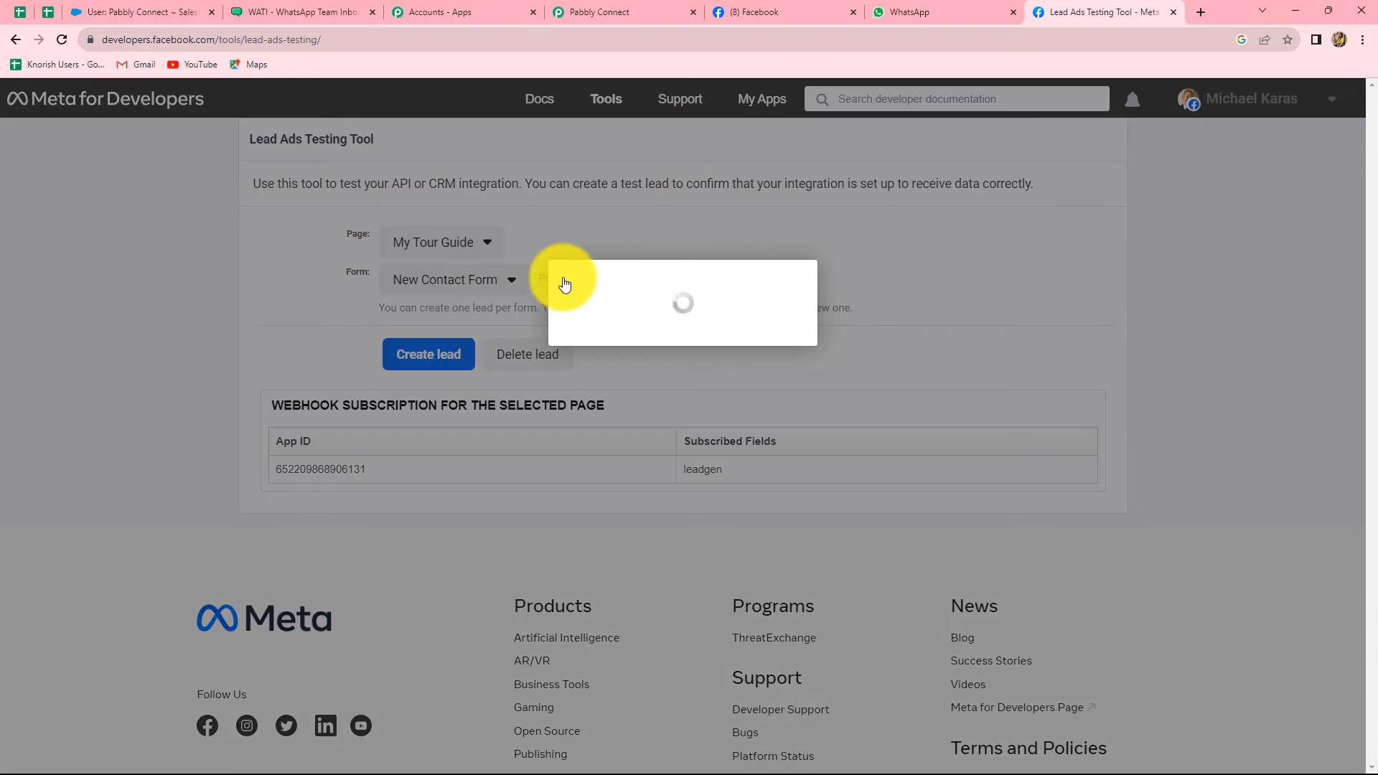
# Fill in the test lead form's first name, last name and email with test values
pyautogui.scroll(-2, 779, 447)
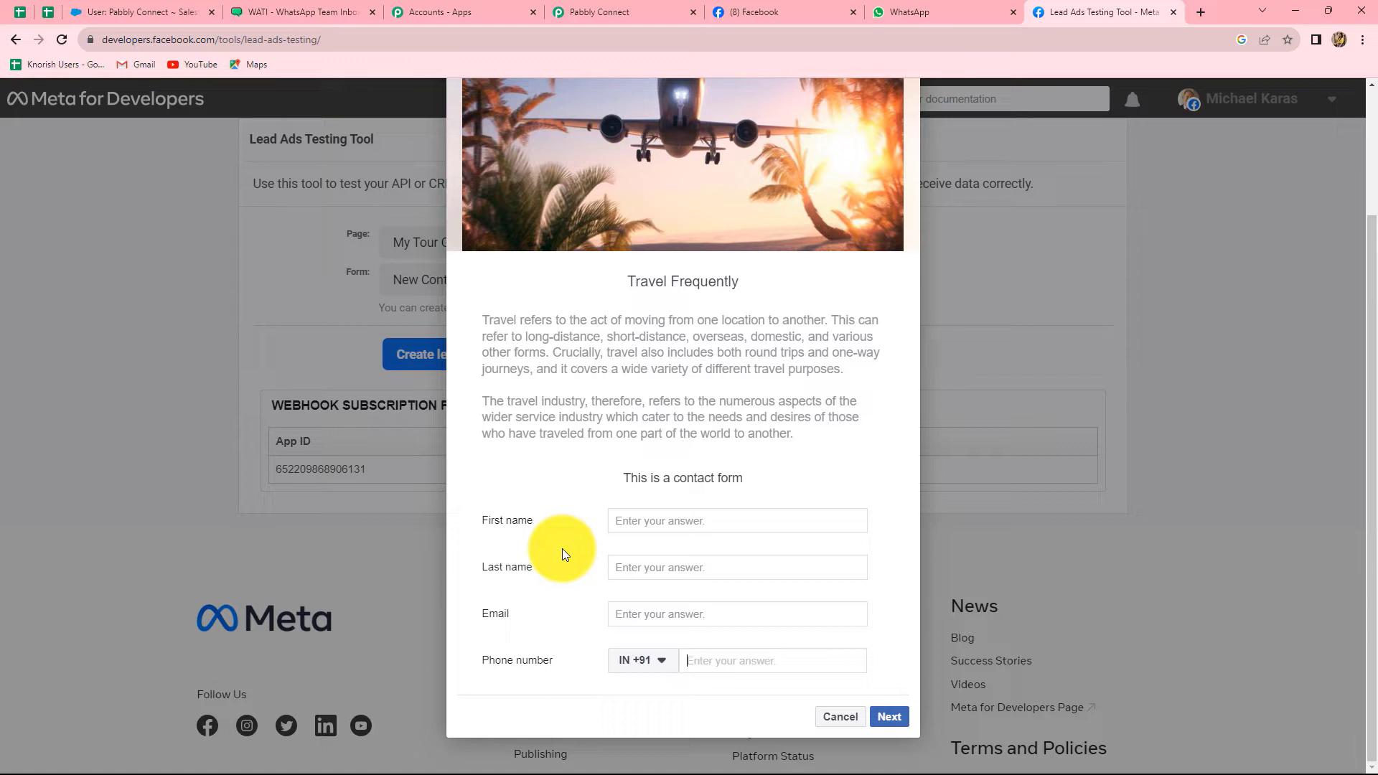
pyautogui.click(646, 525)
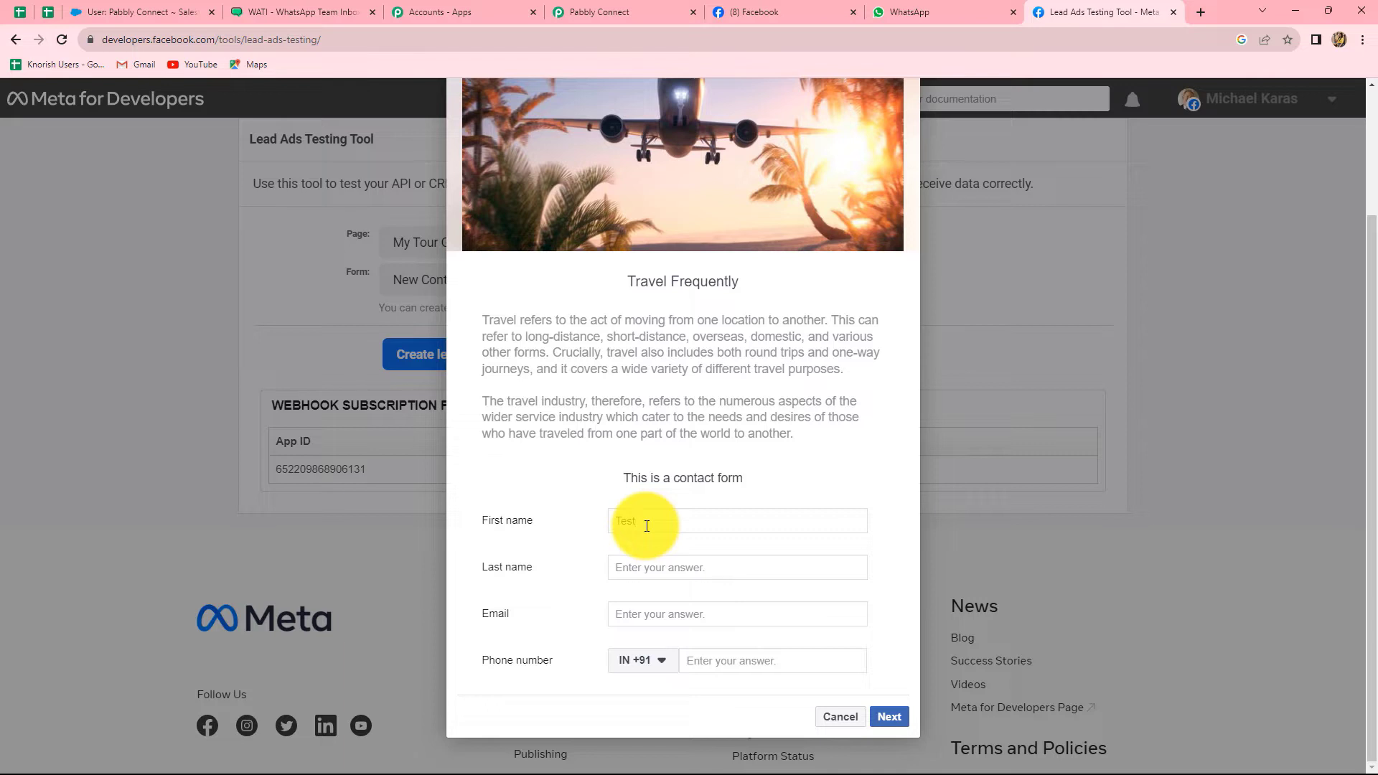
pyautogui.click(643, 564)
pyautogui.write('U')
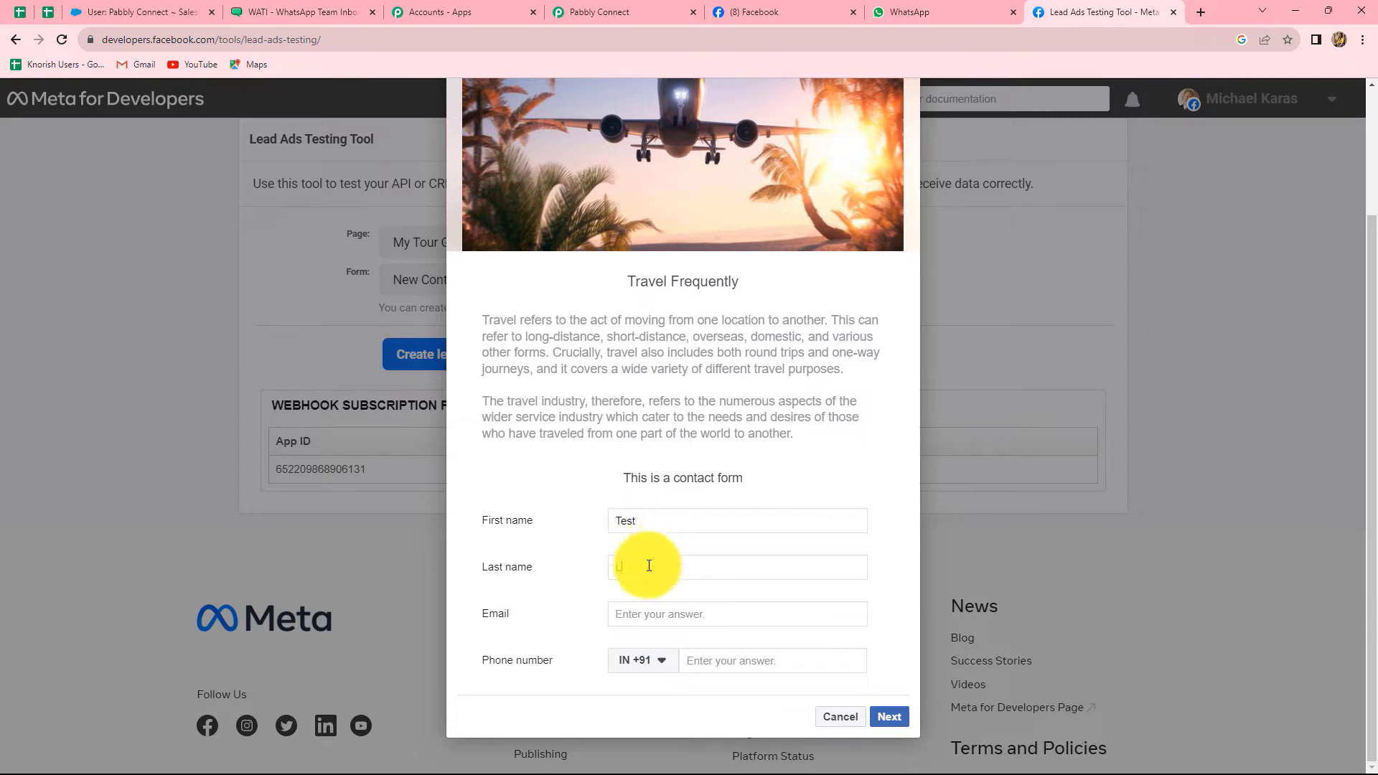
pyautogui.write('ead')
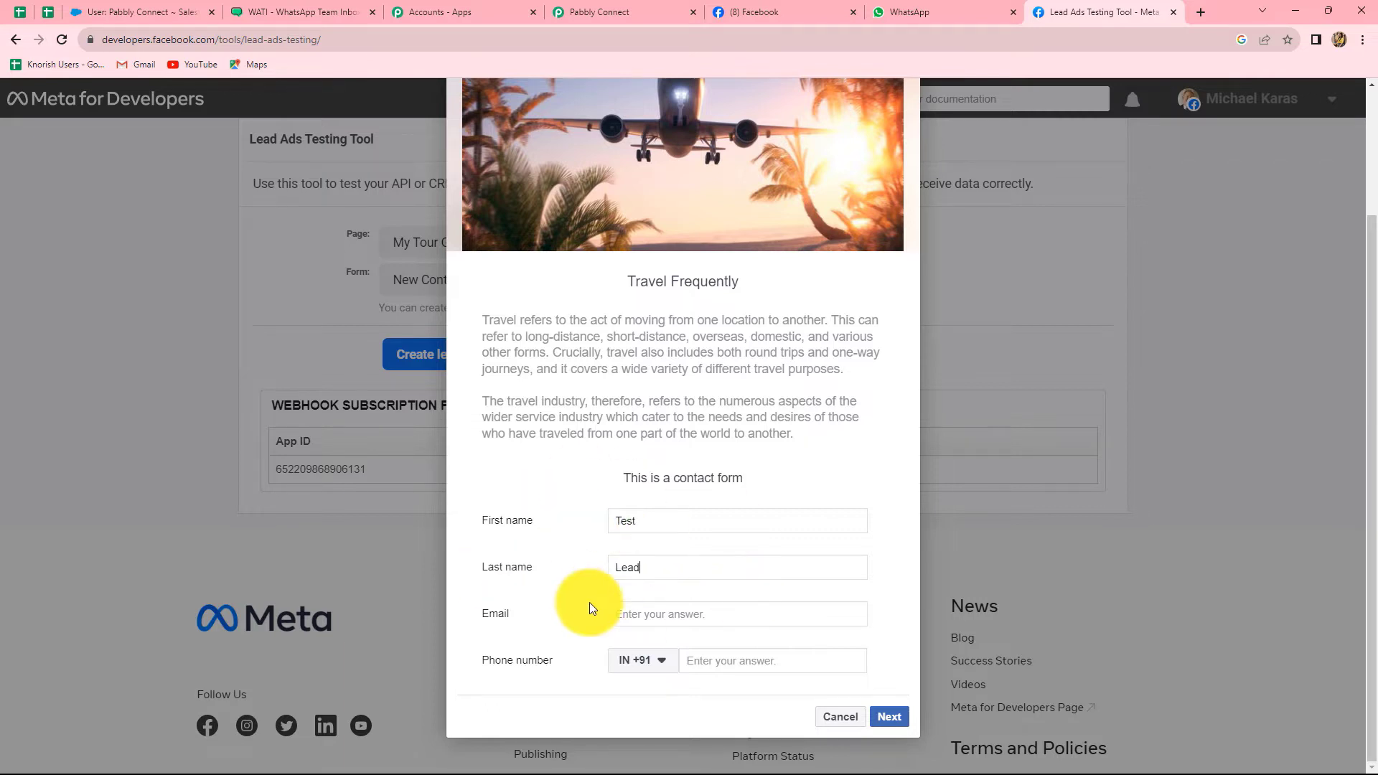
pyautogui.click(620, 617)
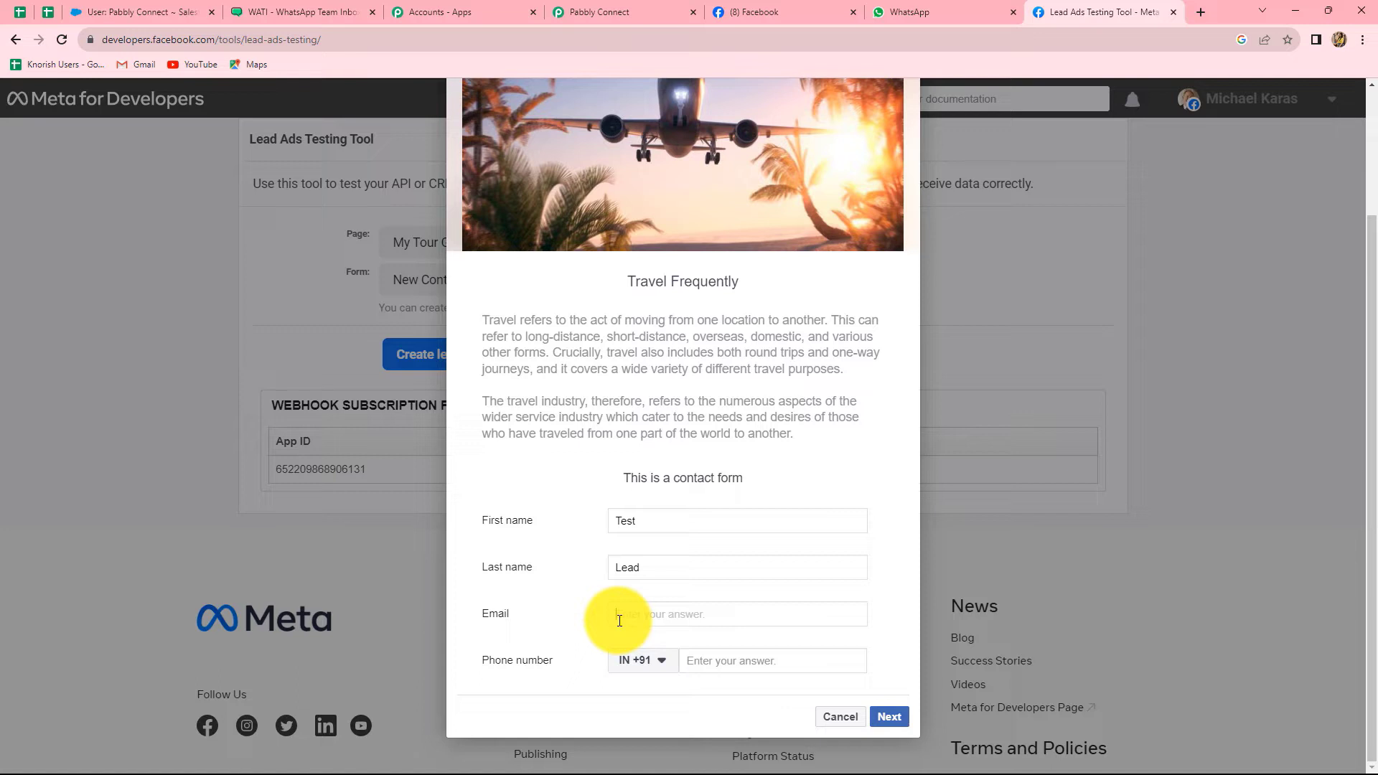
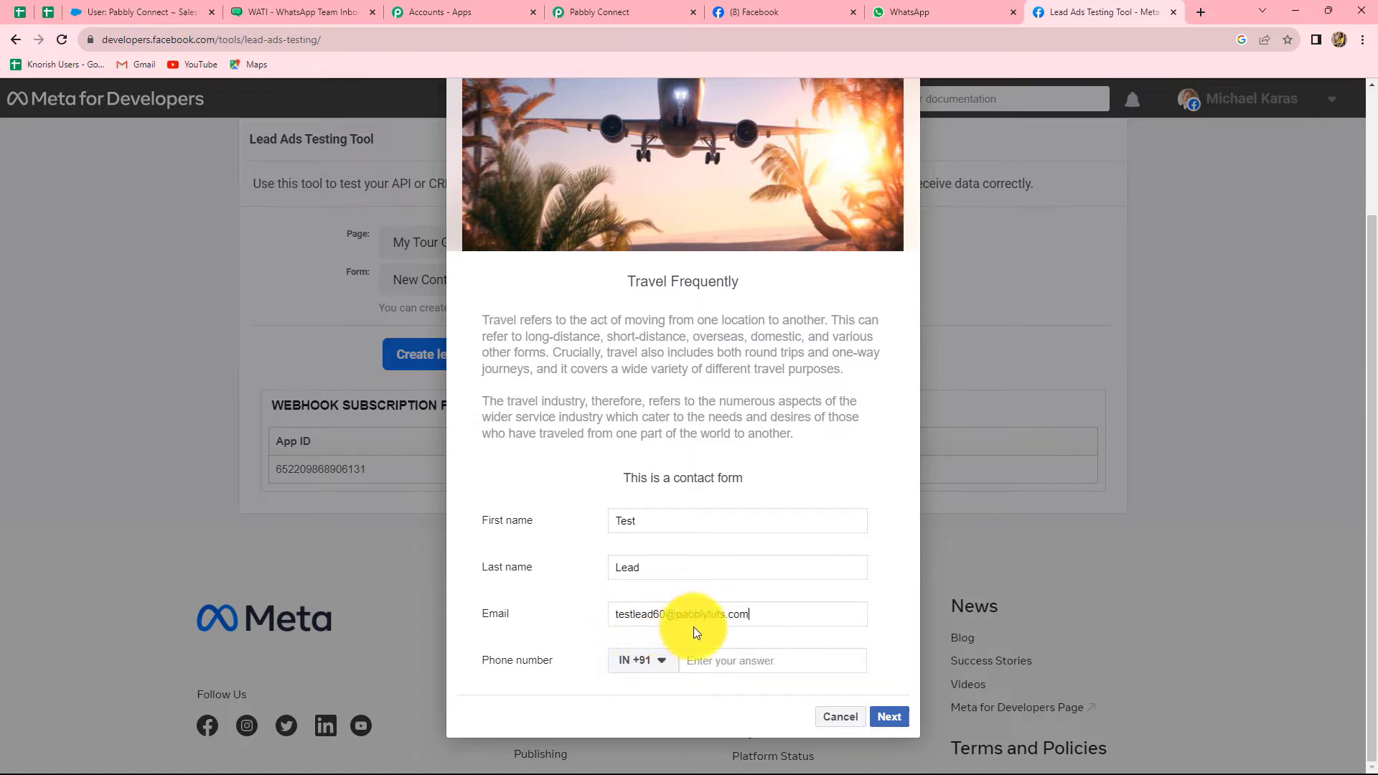
# Enter a test phone number, submit the lead form, and return to Pabbly Connect
pyautogui.click(690, 661)
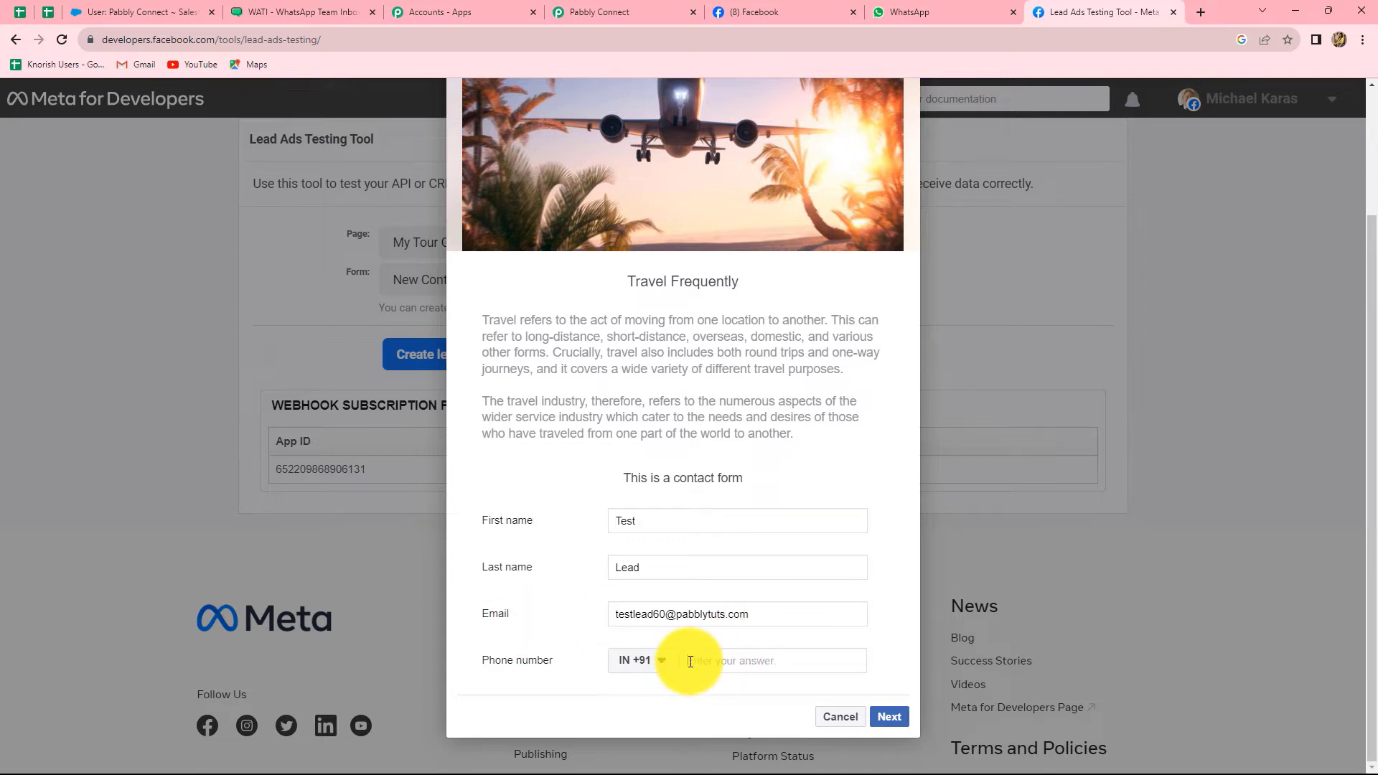
pyautogui.write('90909 09090')
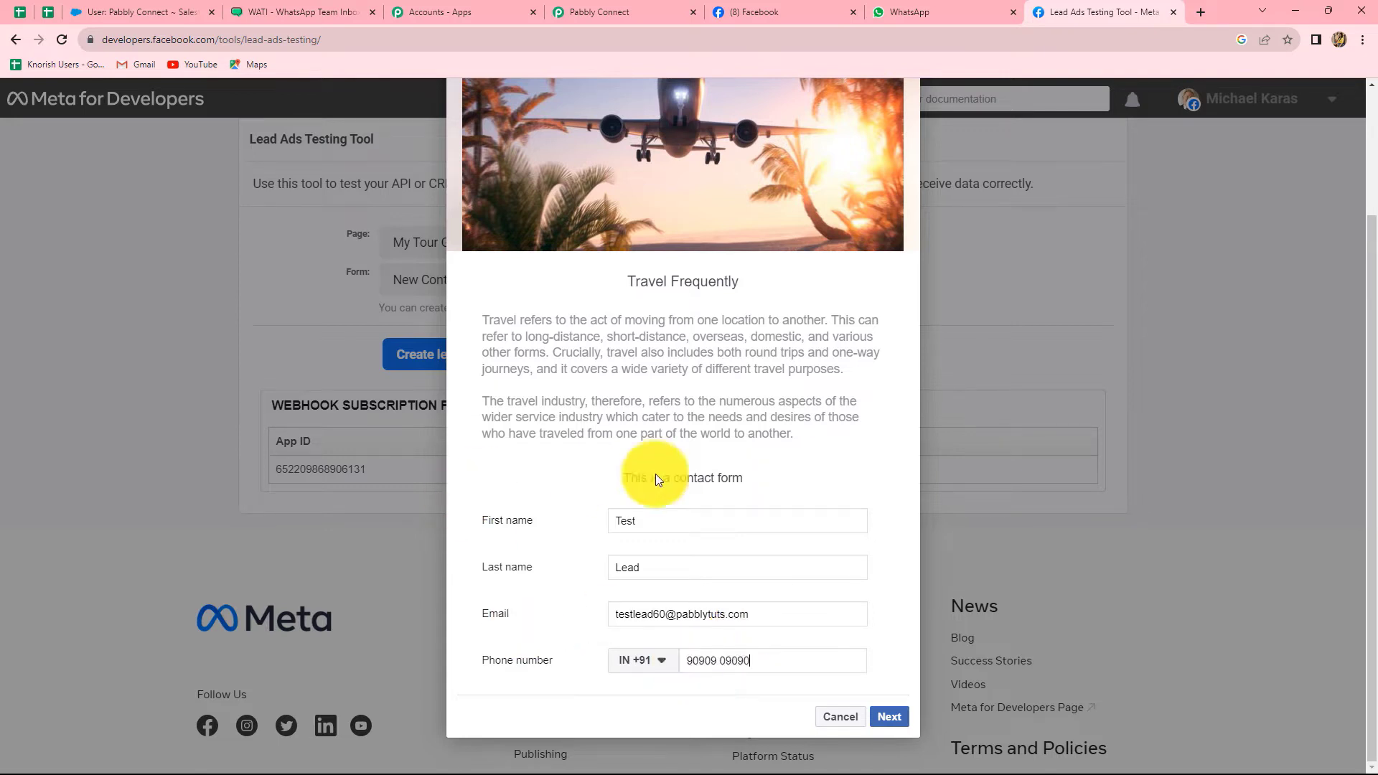
pyautogui.click(890, 716)
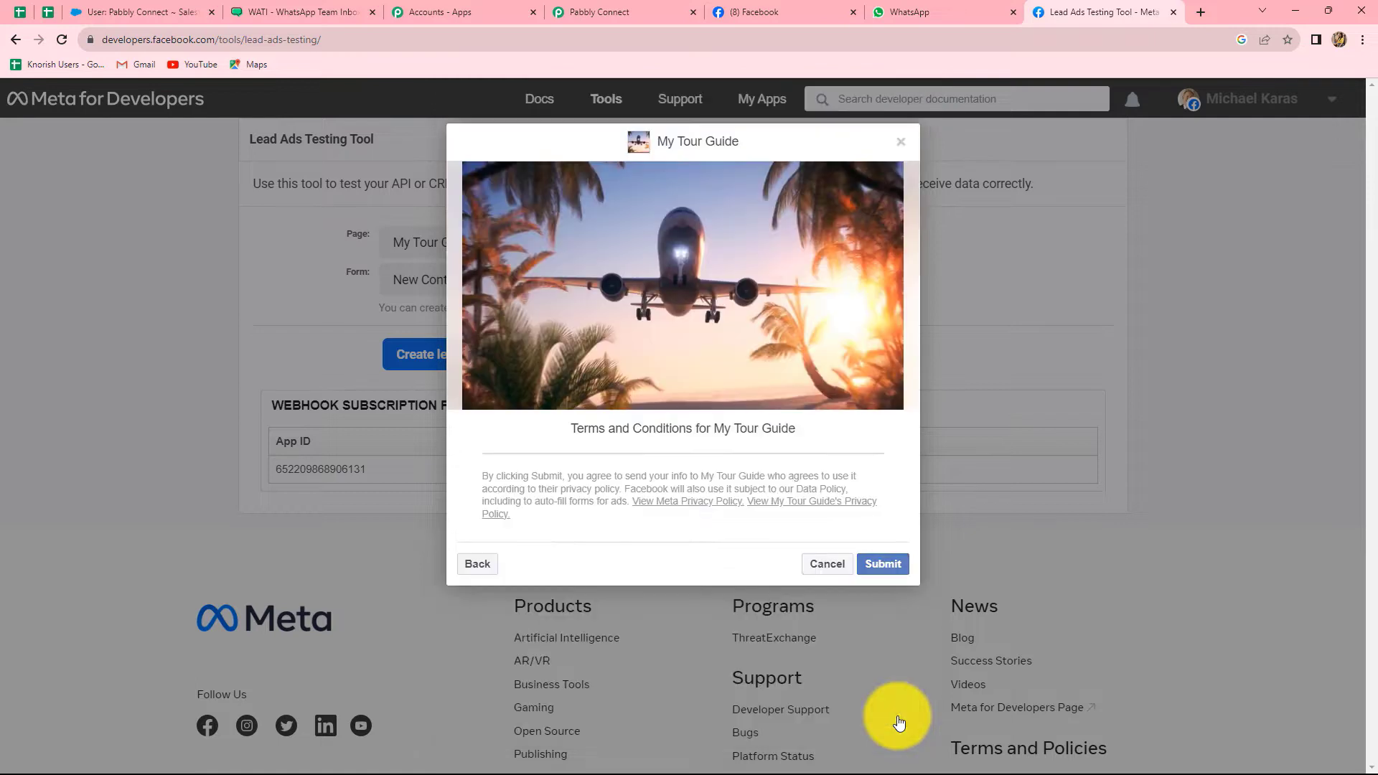
pyautogui.click(887, 567)
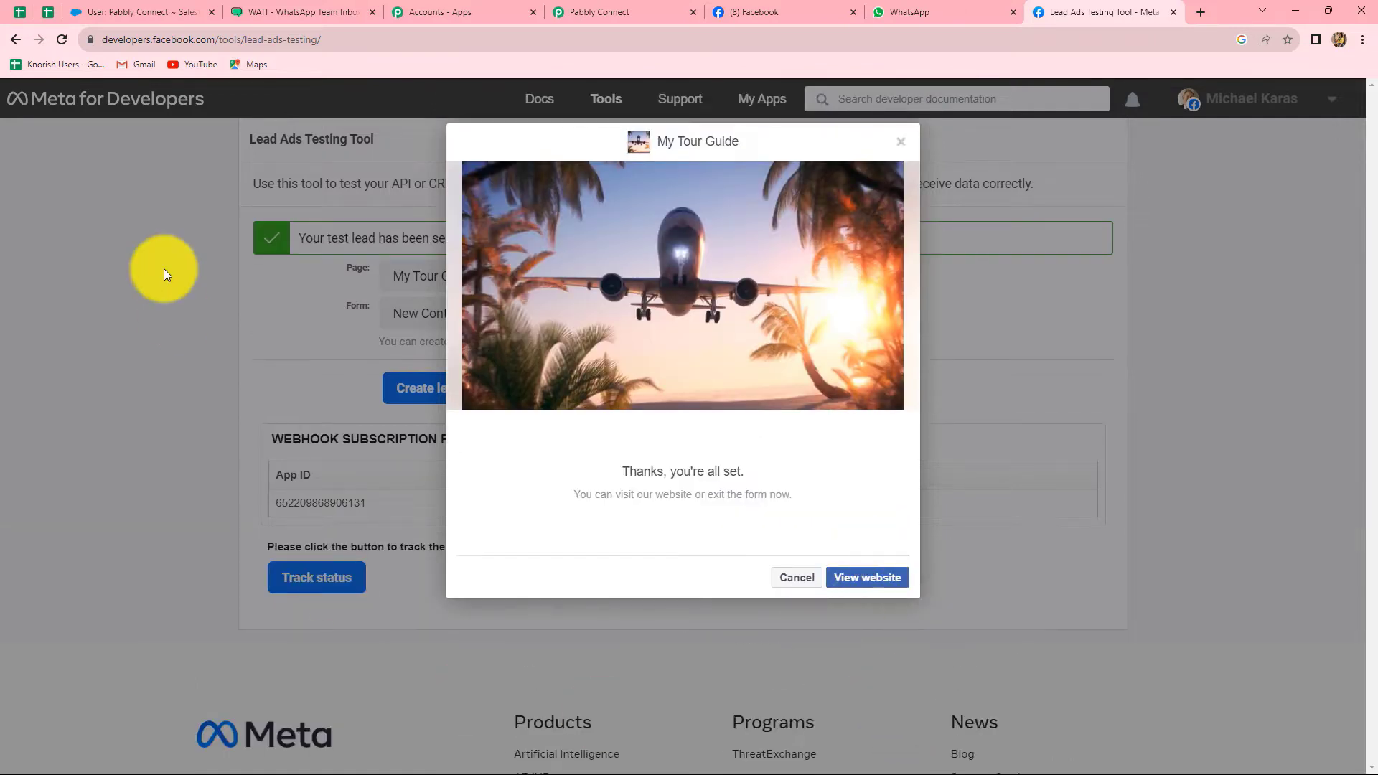
pyautogui.click(584, 12)
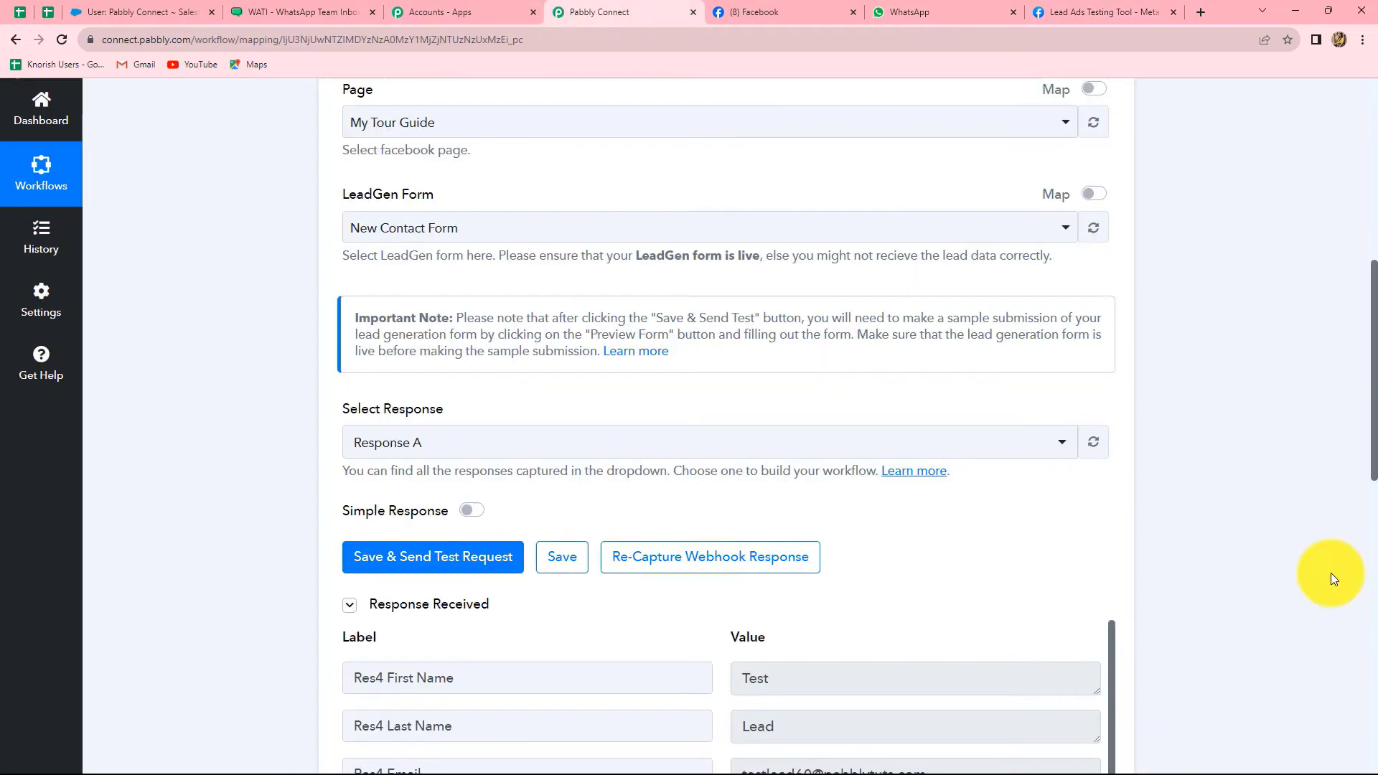
# Check the test lead's captured name, email and phone, then open '2. Choose Your Next Application'
pyautogui.scroll(-5, 1331, 572)
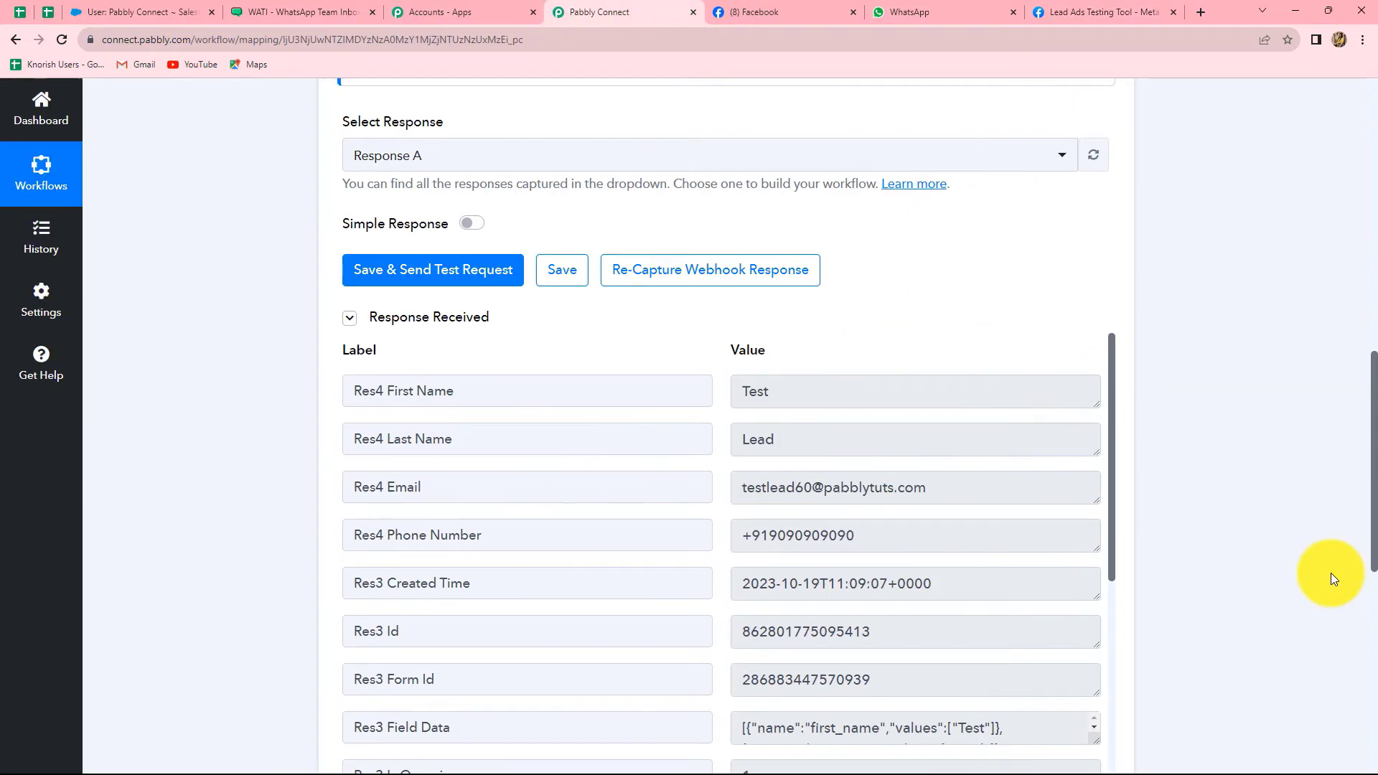
pyautogui.scroll(-3, 1330, 573)
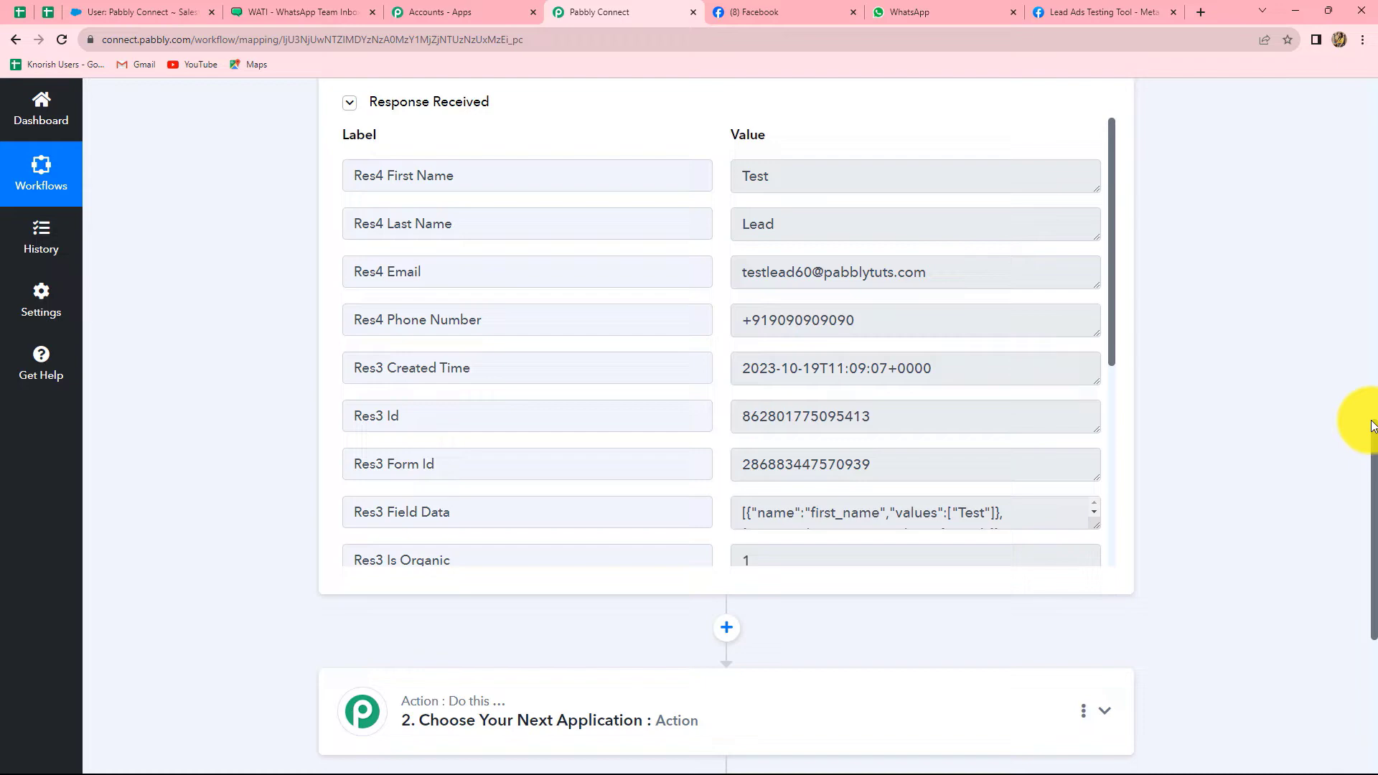
pyautogui.scroll(-3, 1354, 414)
pyautogui.scroll(6, 1345, 396)
pyautogui.scroll(-9, 1345, 396)
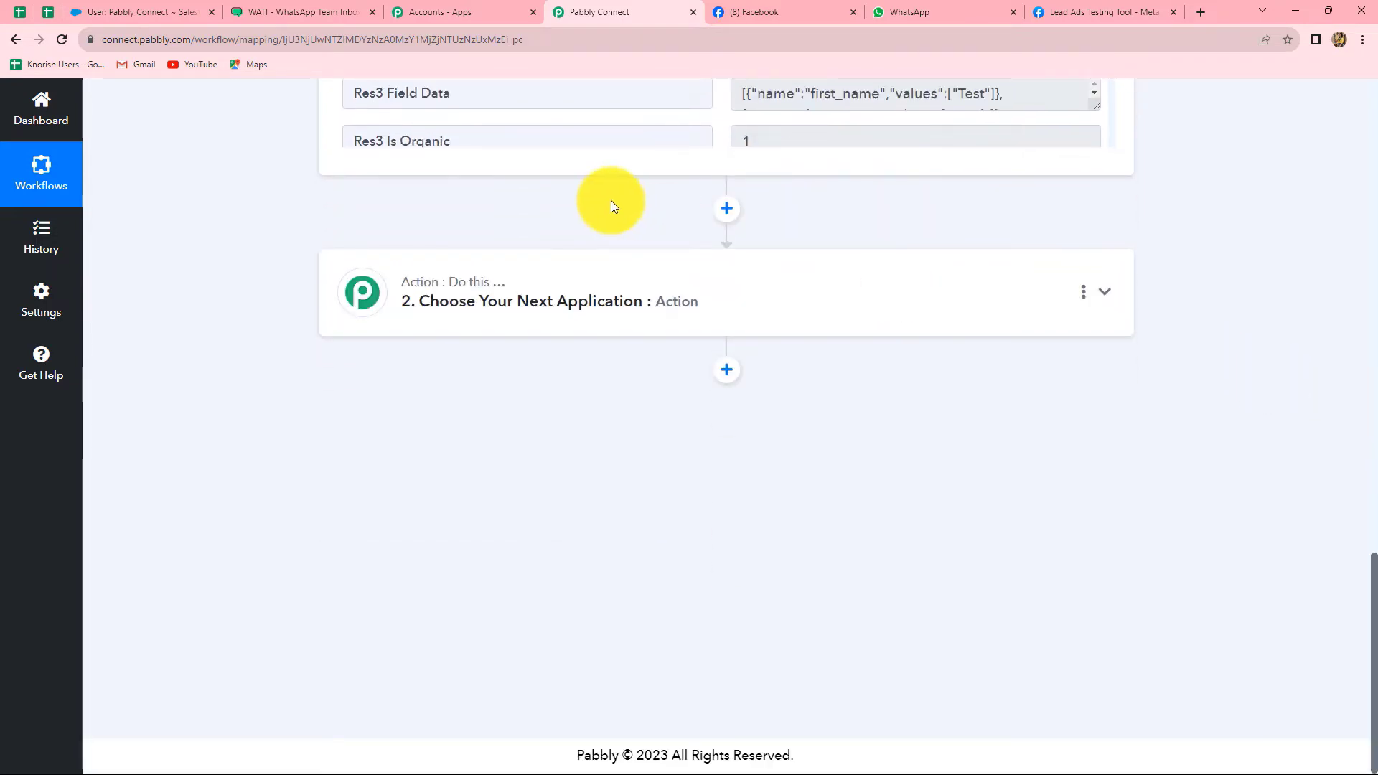
pyautogui.click(584, 299)
# Search 'Sales', choose Salesforce with the Create Lead action event, and start connecting an account
pyautogui.click(440, 406)
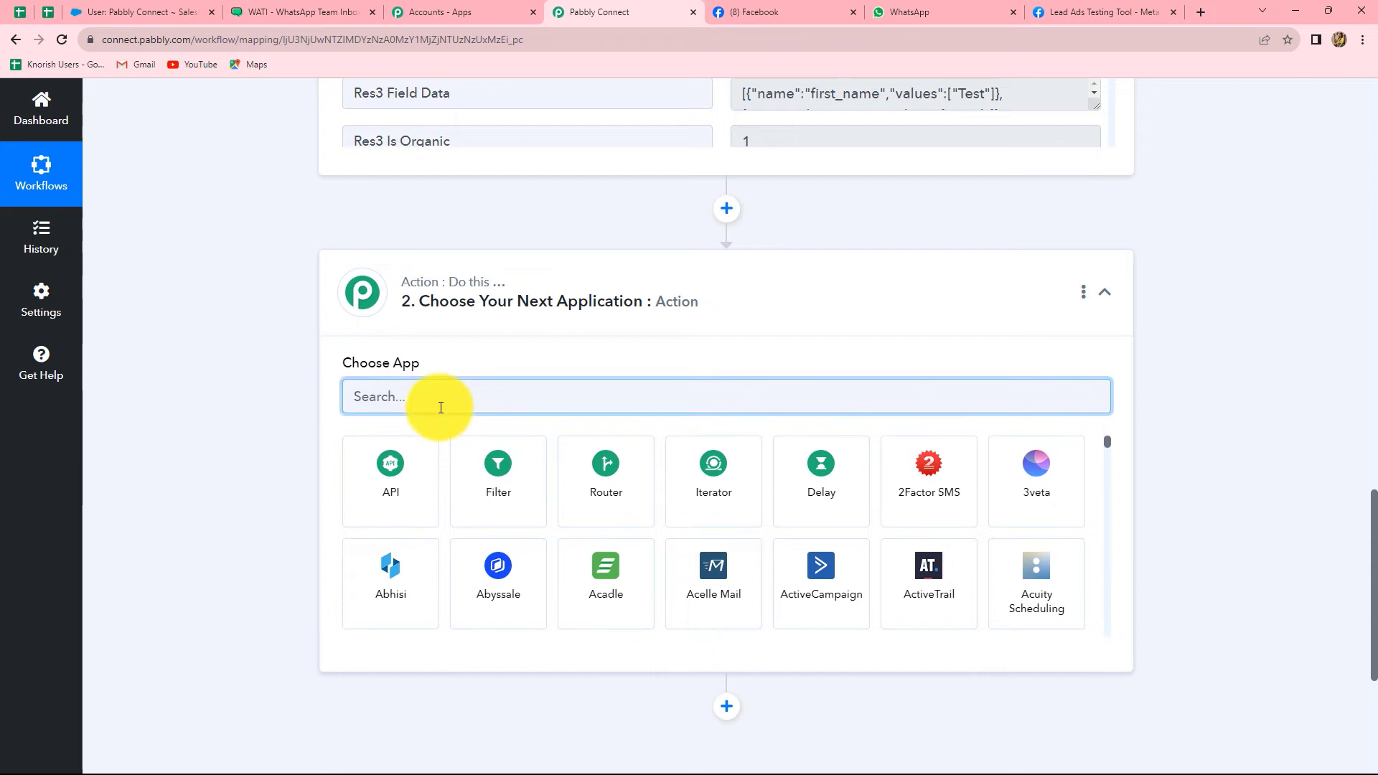
pyautogui.write('Sales')
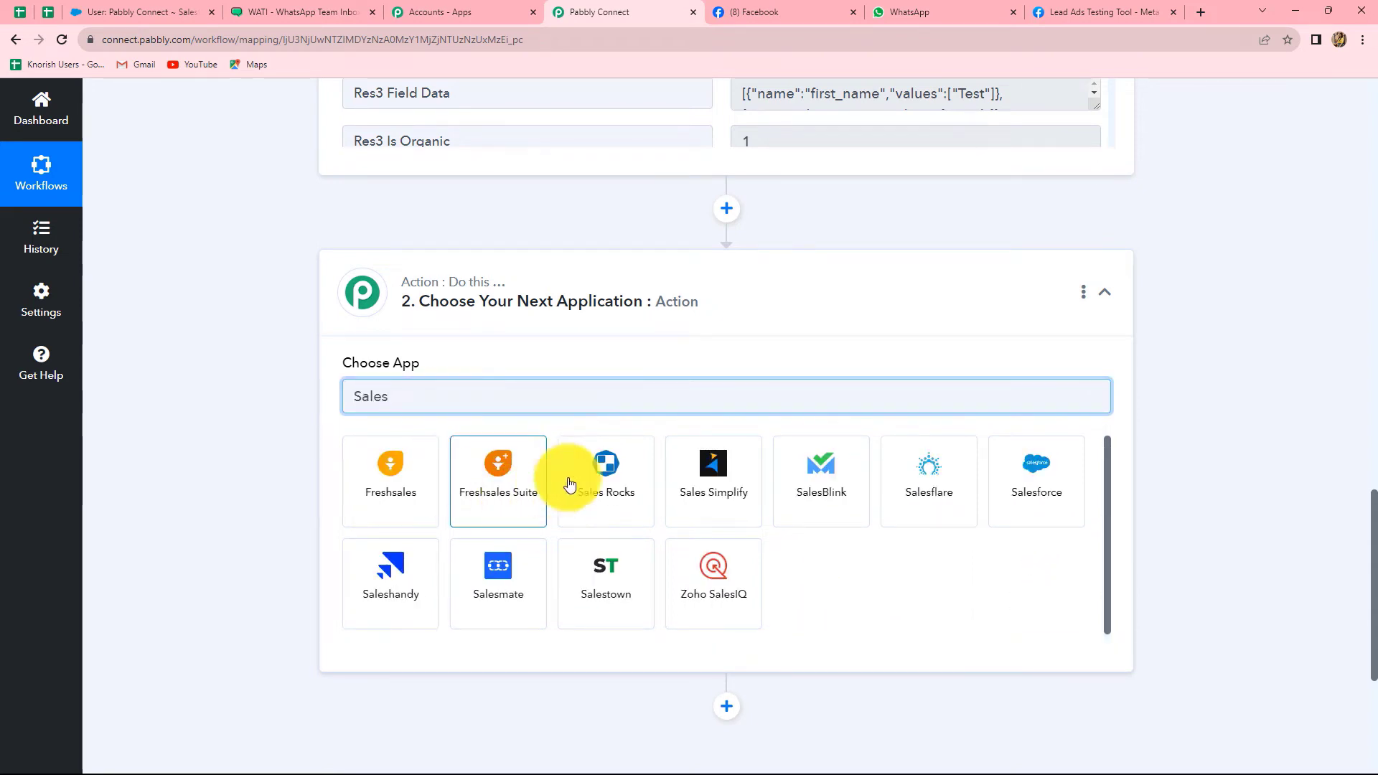
pyautogui.click(1012, 495)
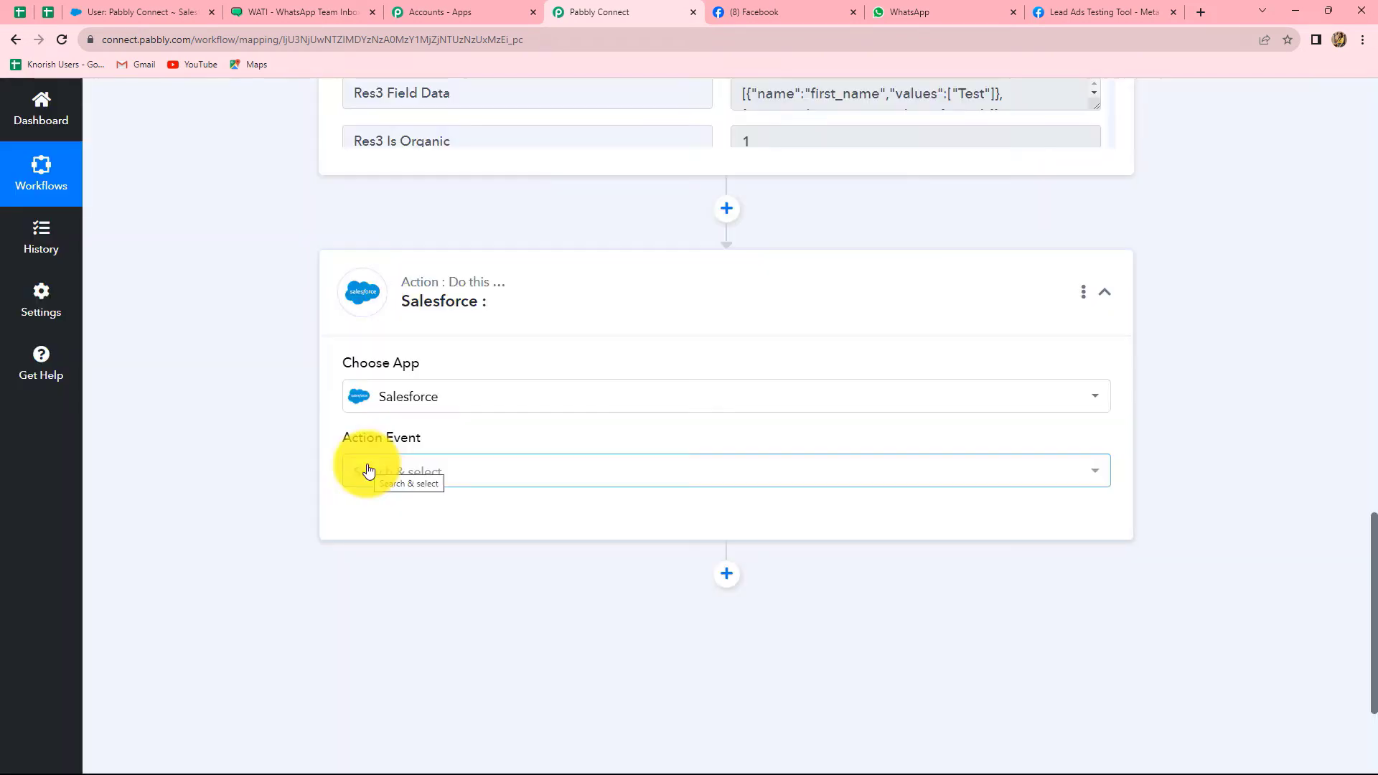
pyautogui.click(368, 470)
pyautogui.scroll(-1, 436, 336)
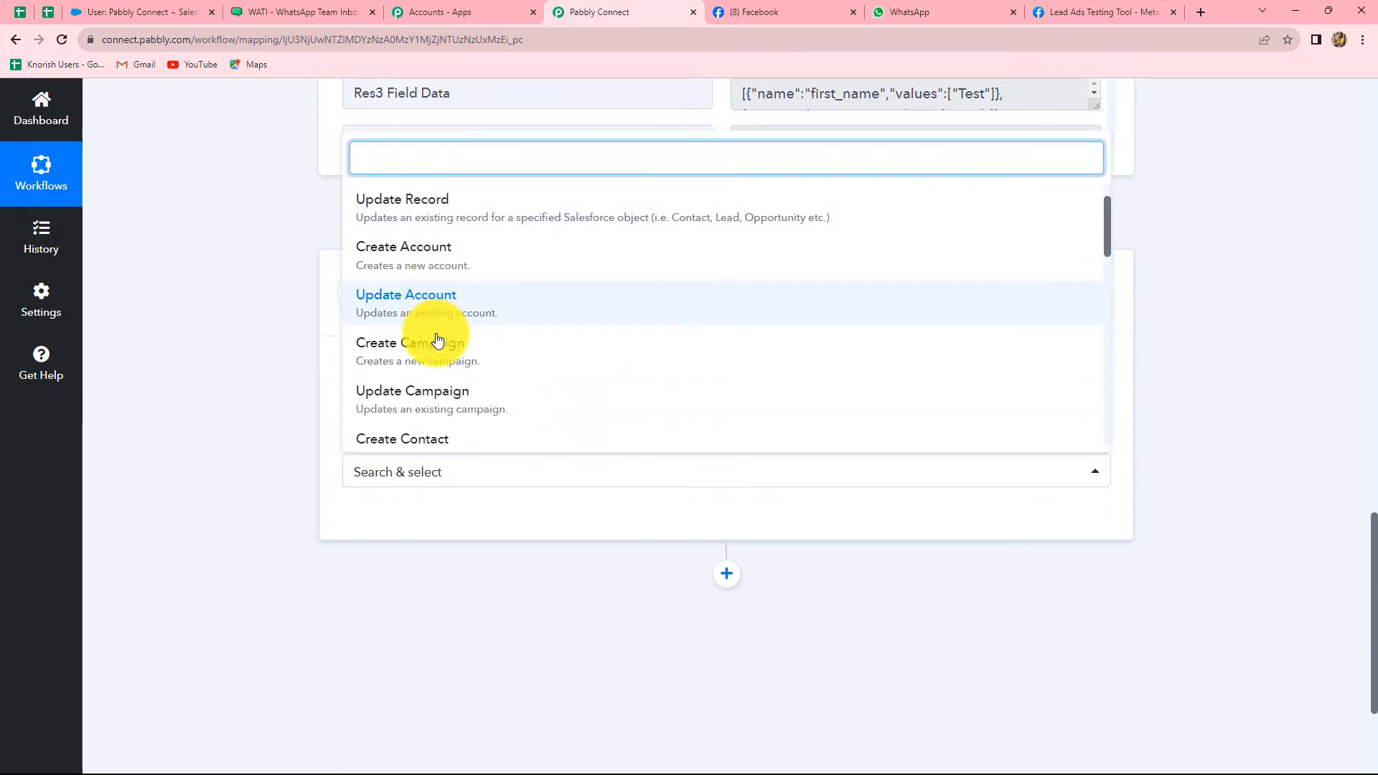
pyautogui.scroll(-3, 436, 334)
pyautogui.click(436, 308)
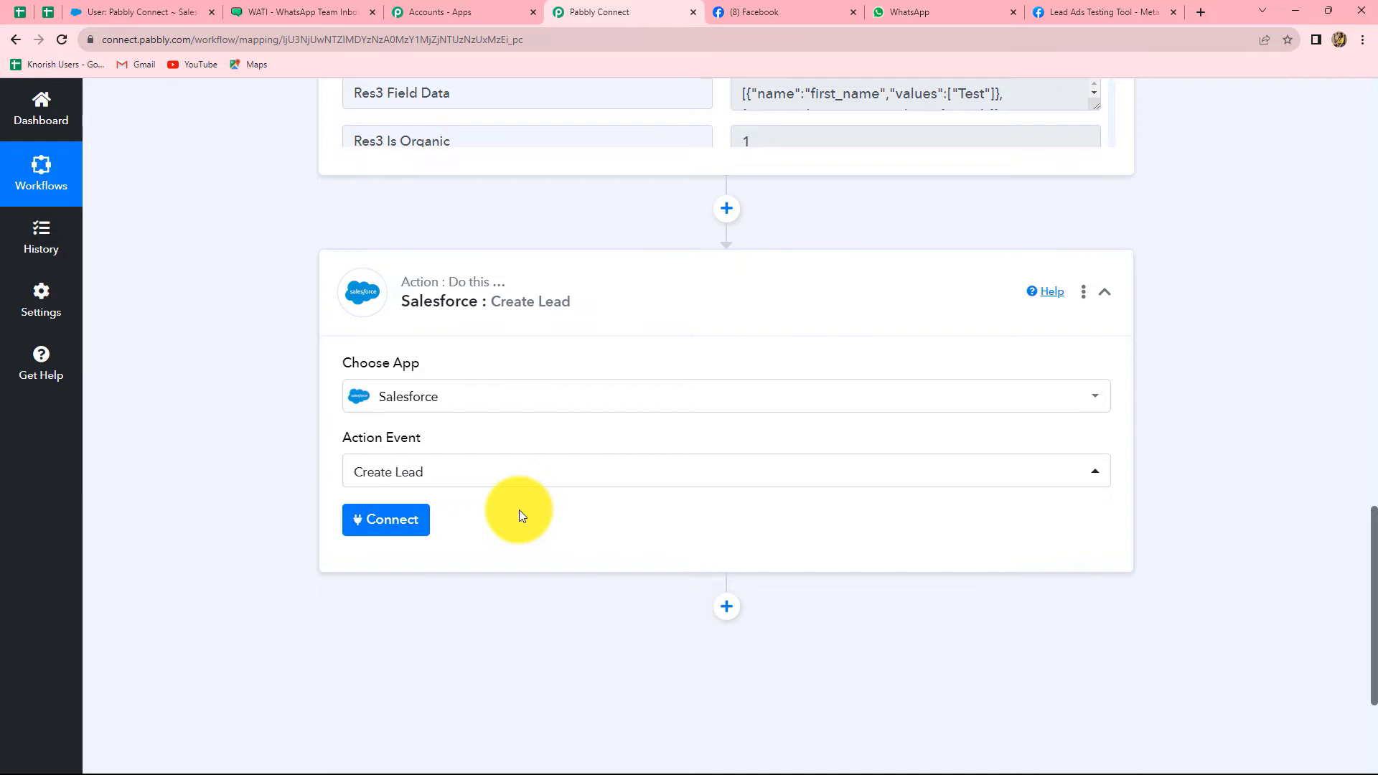
pyautogui.click(394, 529)
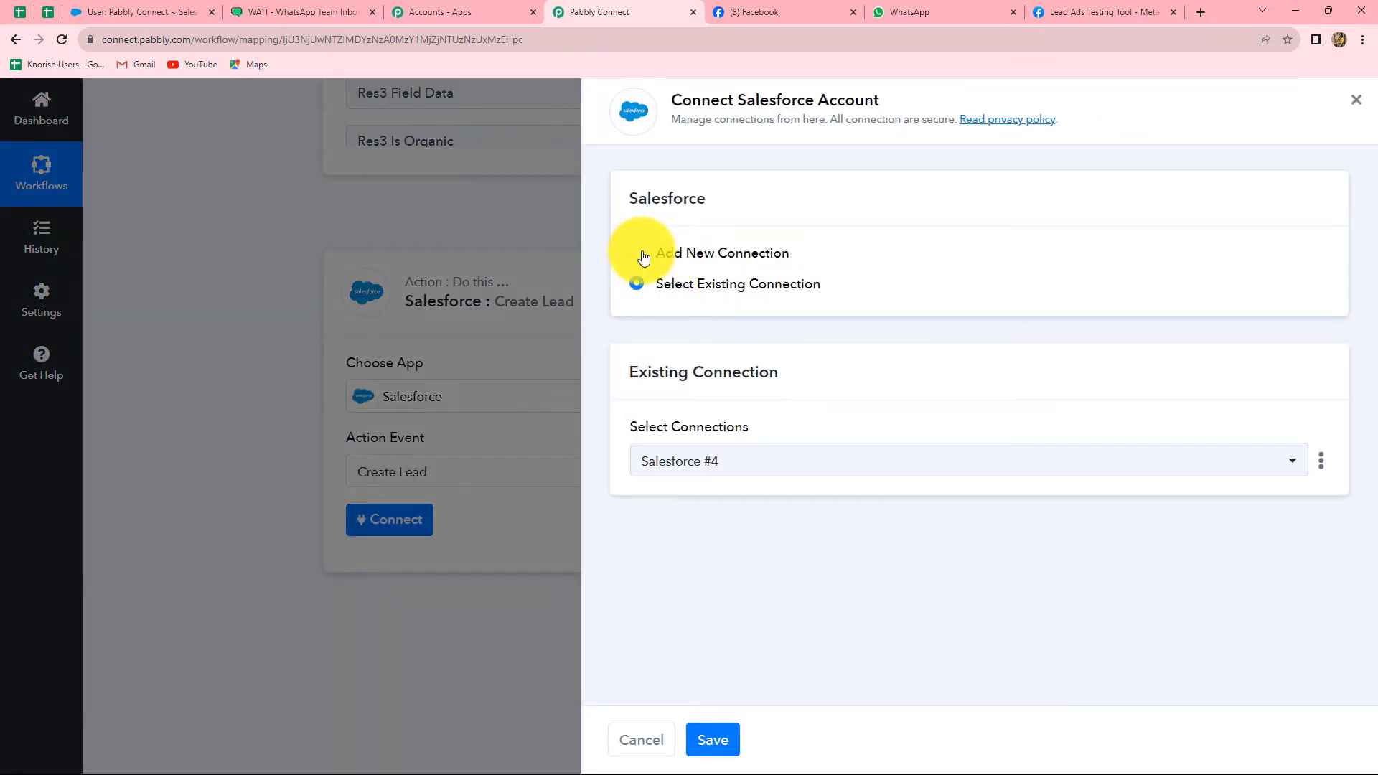
# Add a new Salesforce connection and allow Pabbly Connect access in the authorization popup
pyautogui.click(637, 255)
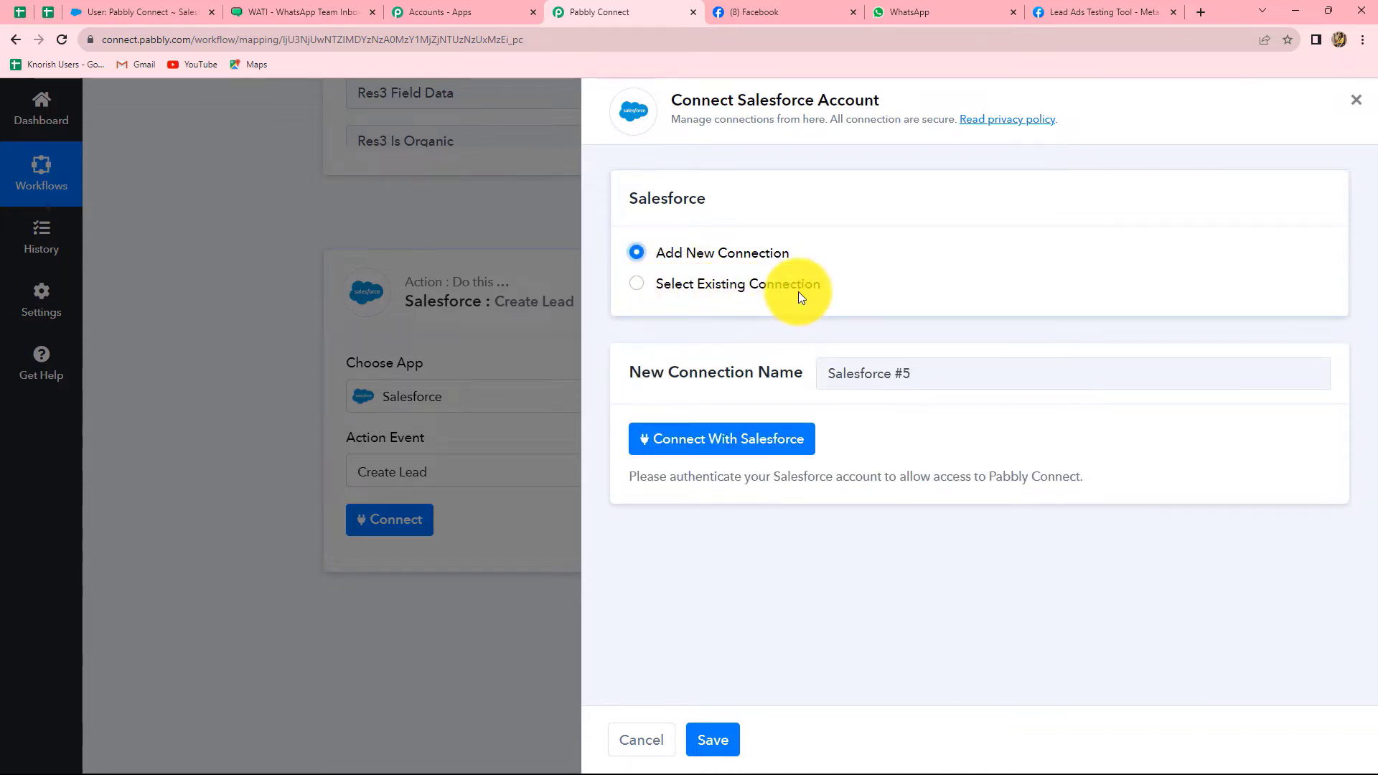
pyautogui.click(718, 446)
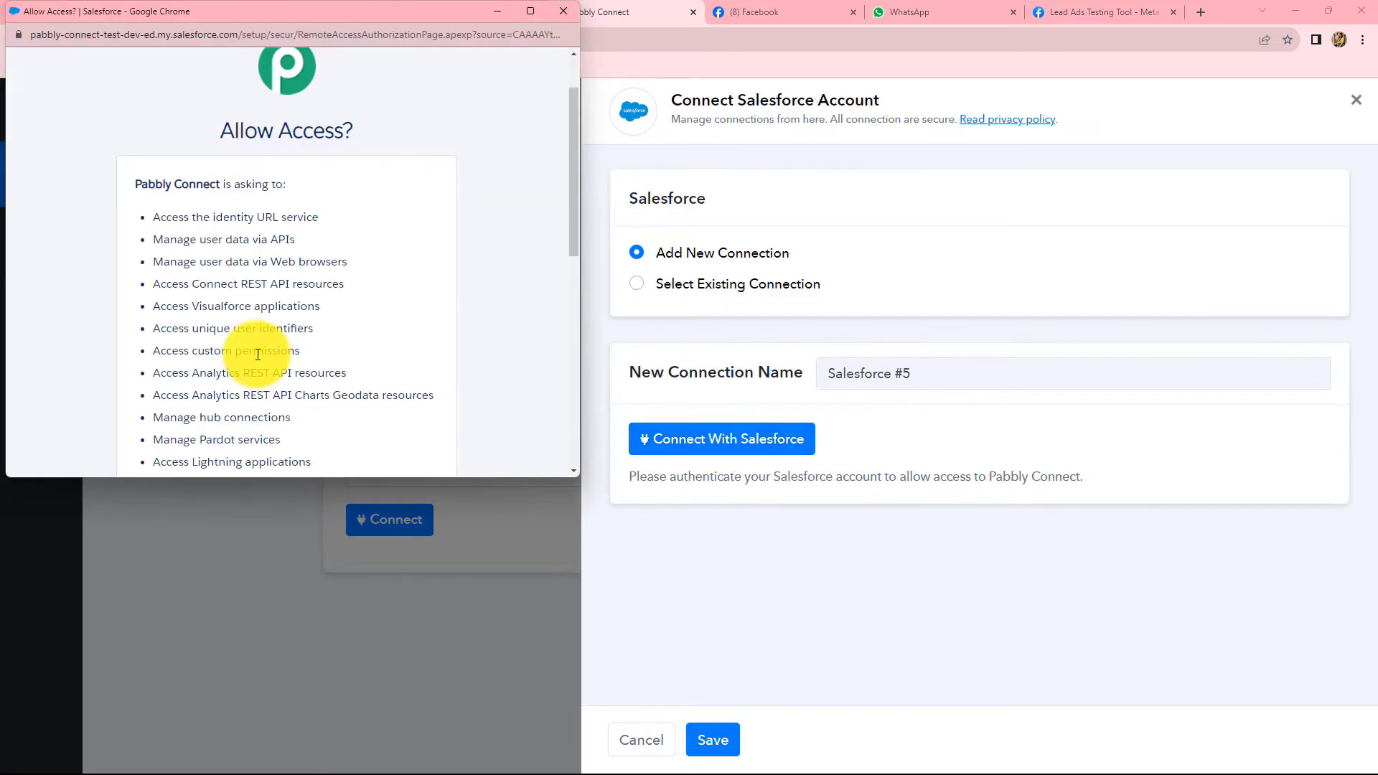
pyautogui.scroll(-8, 452, 328)
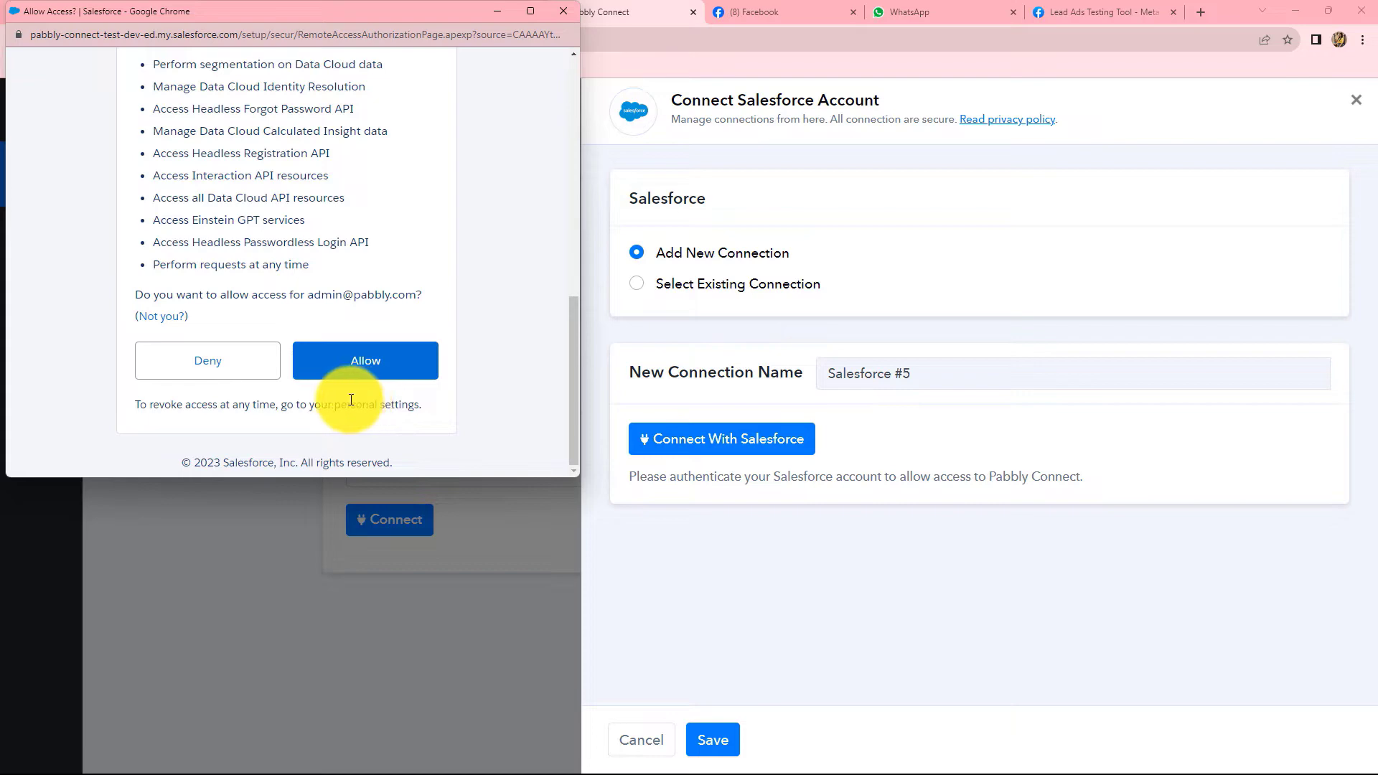
pyautogui.click(347, 374)
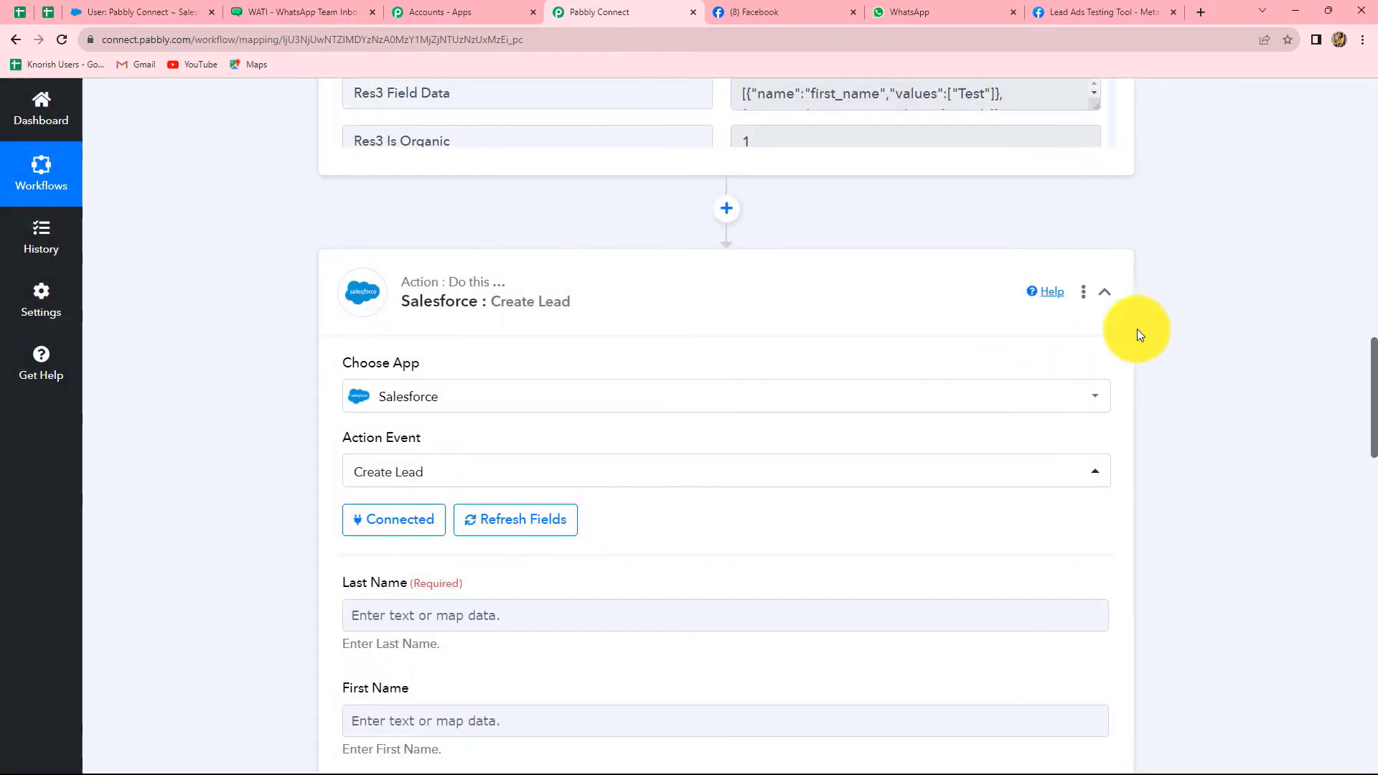
pyautogui.click(168, 5)
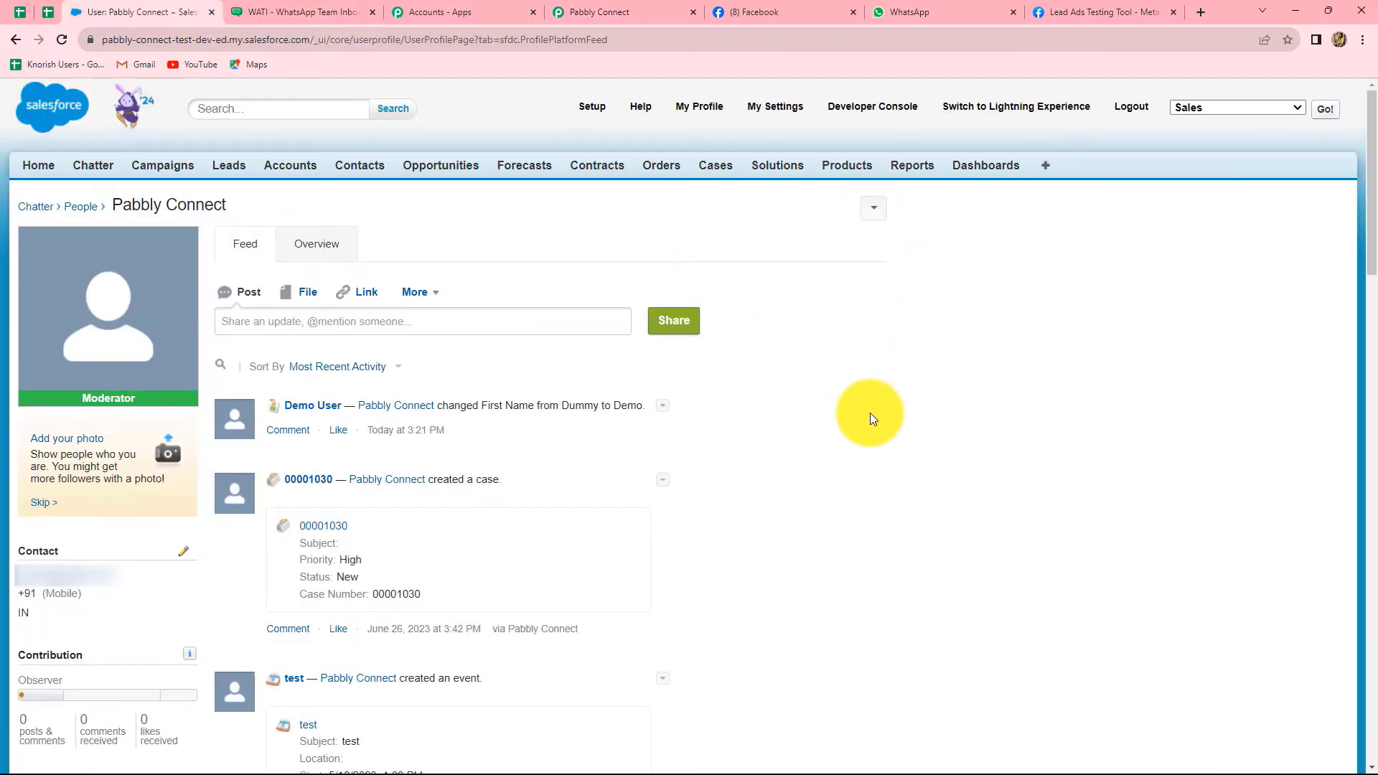
pyautogui.click(628, 12)
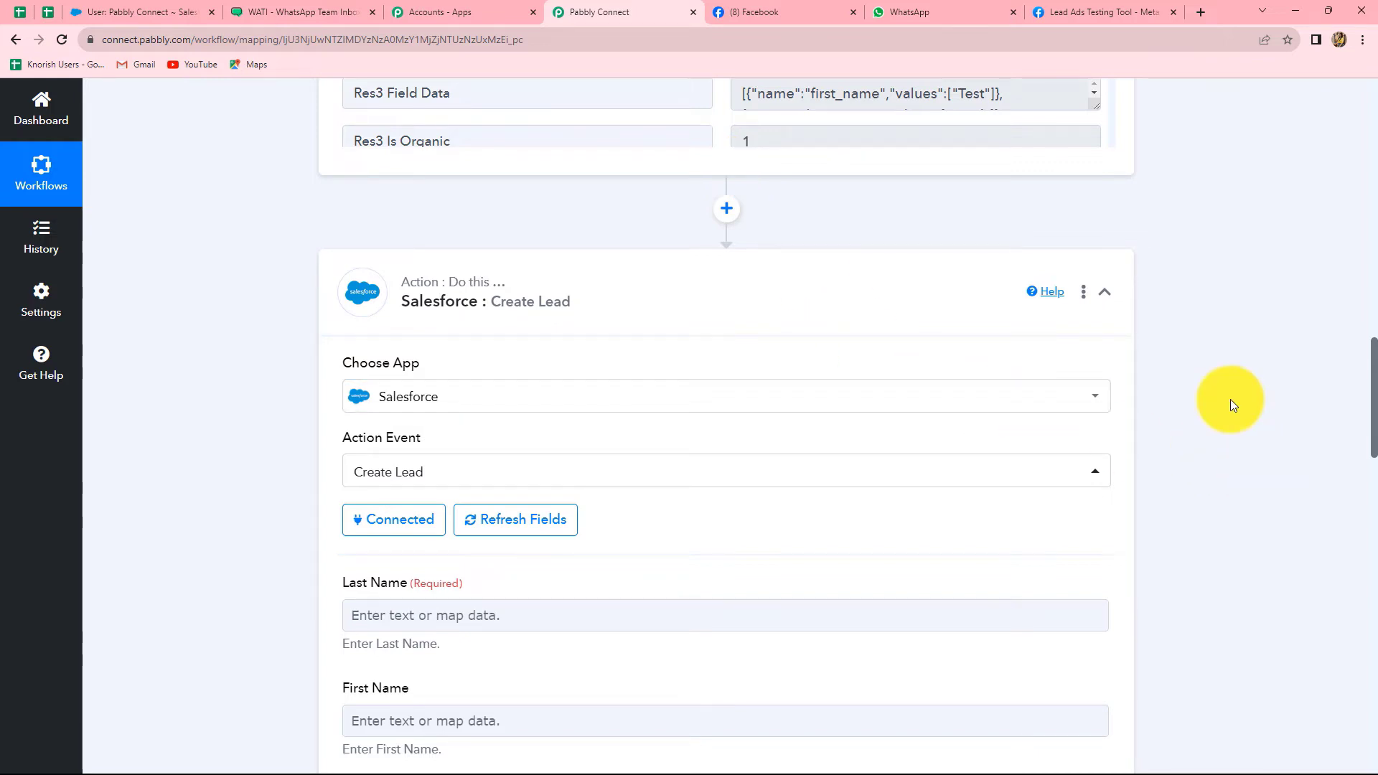
pyautogui.scroll(-4, 1230, 399)
pyautogui.scroll(-3, 619, 354)
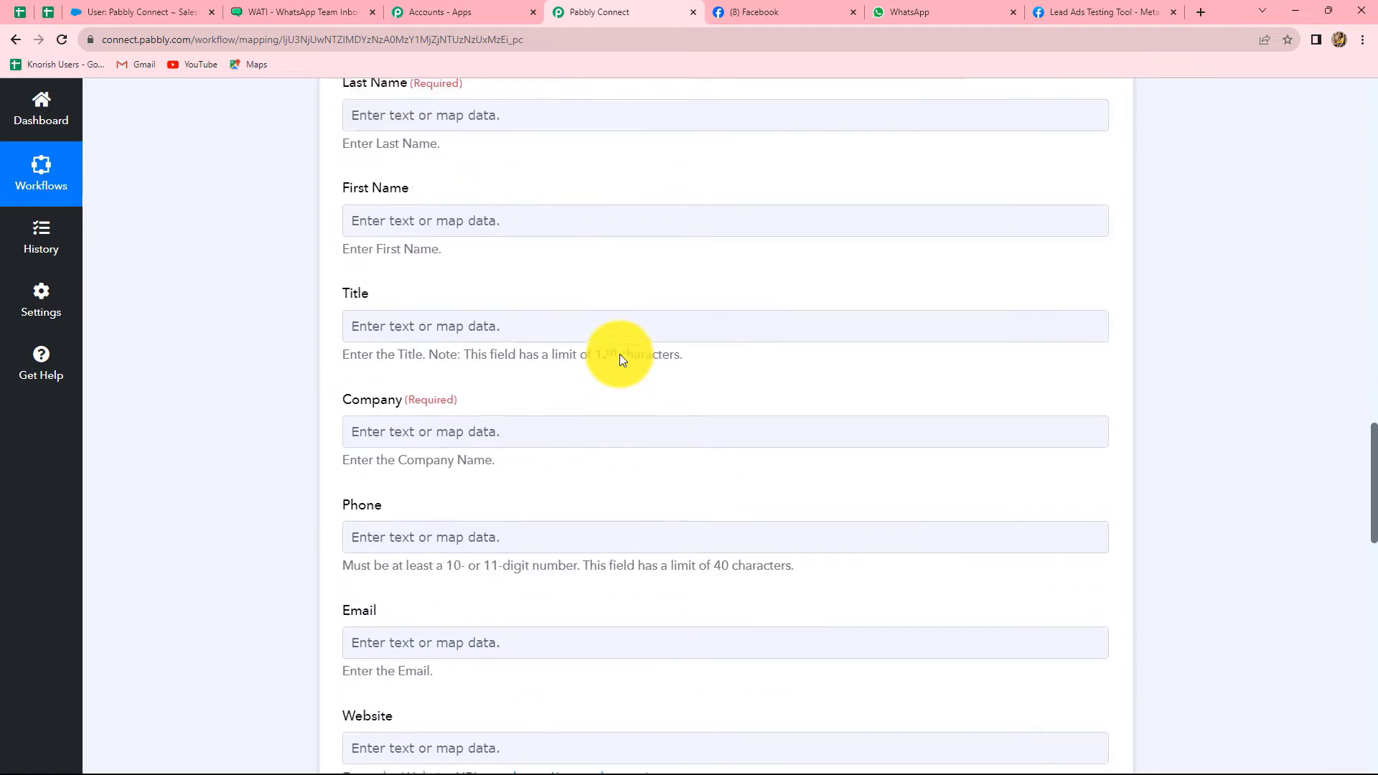
pyautogui.scroll(4, 622, 489)
pyautogui.scroll(-10, 623, 488)
pyautogui.scroll(-4, 623, 489)
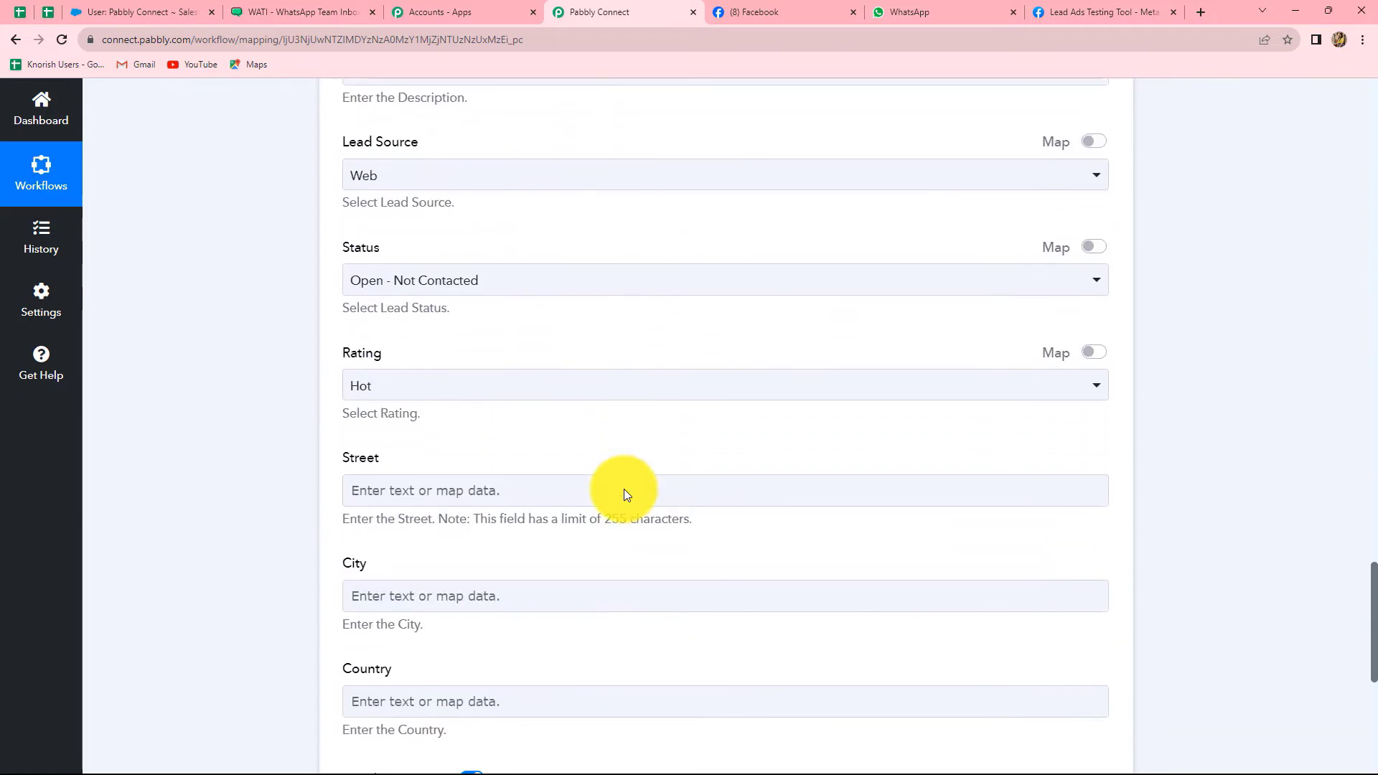
pyautogui.scroll(15, 623, 489)
pyautogui.click(376, 407)
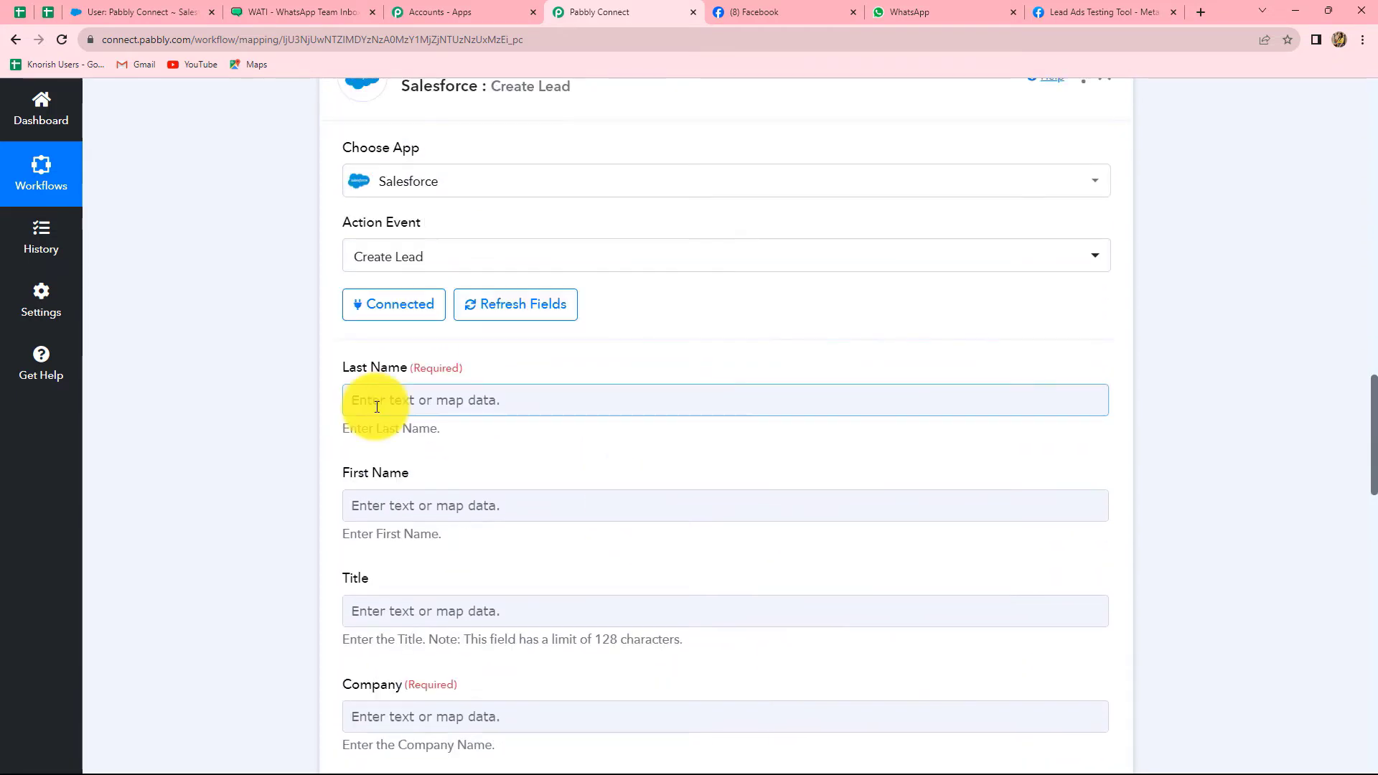
pyautogui.scroll(-3, 605, 561)
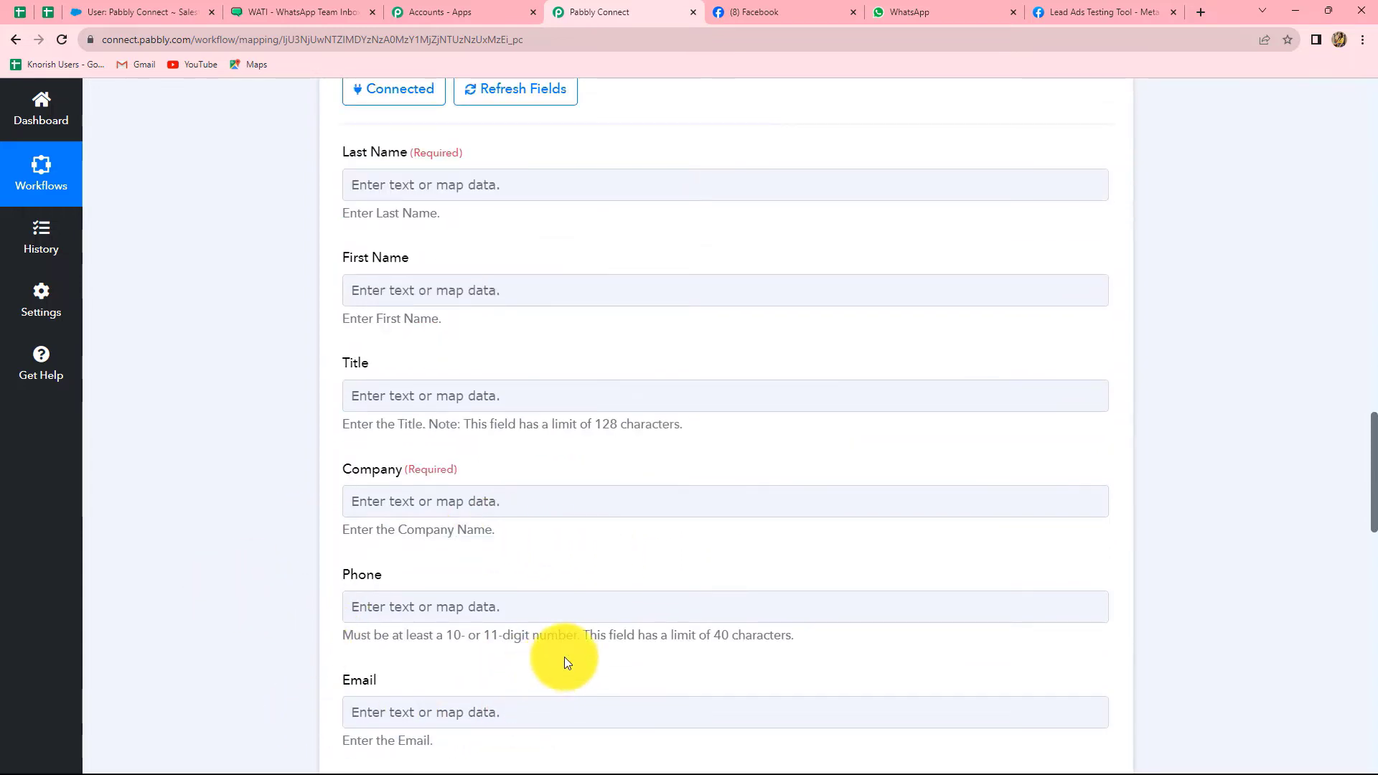
pyautogui.scroll(3, 564, 657)
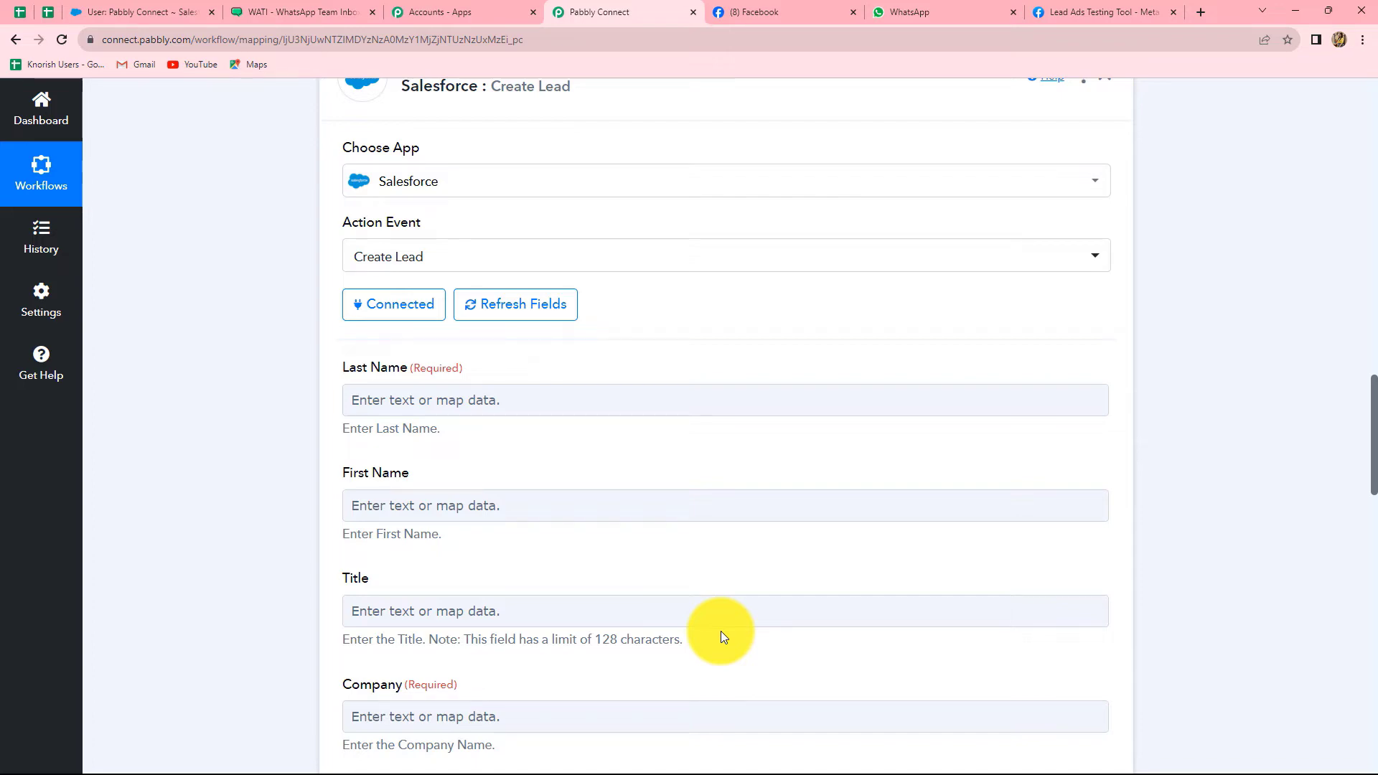
pyautogui.scroll(8, 803, 498)
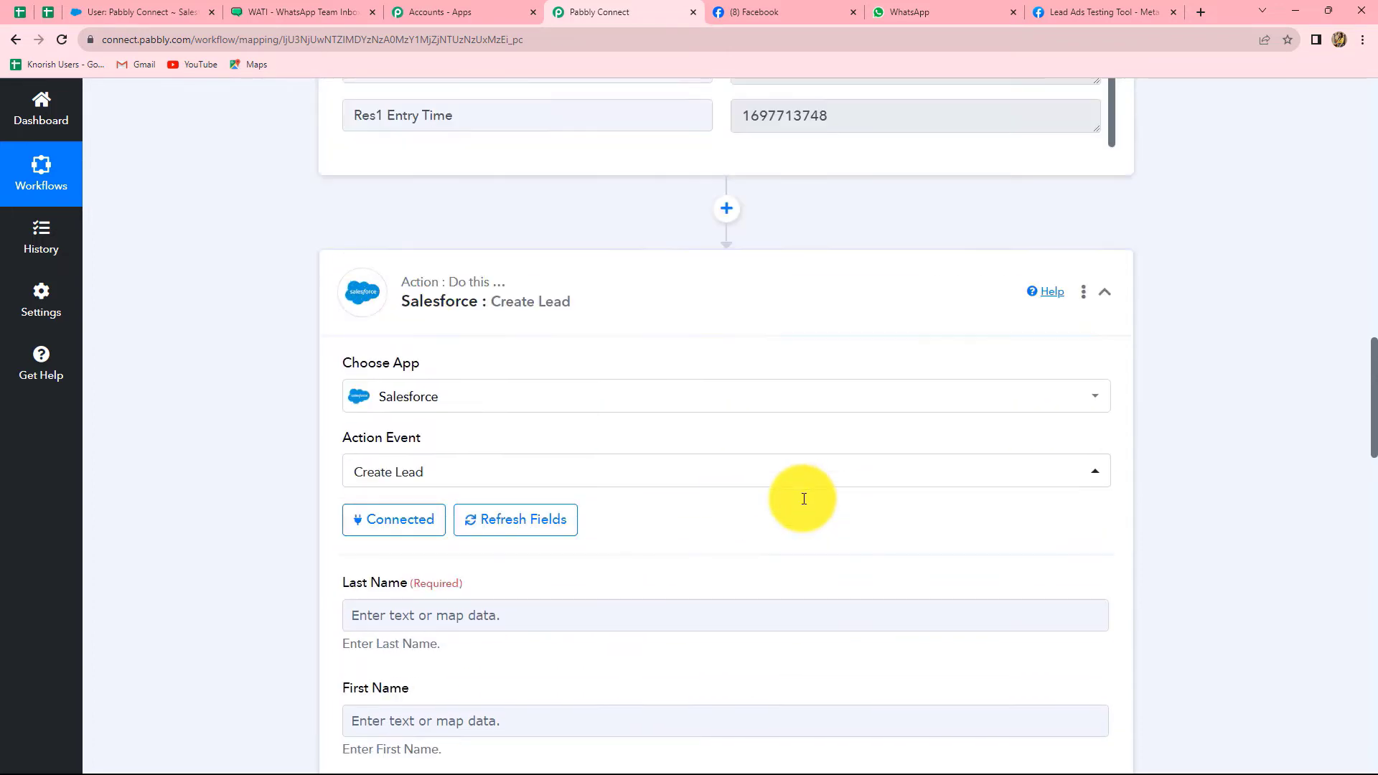
pyautogui.scroll(3, 803, 500)
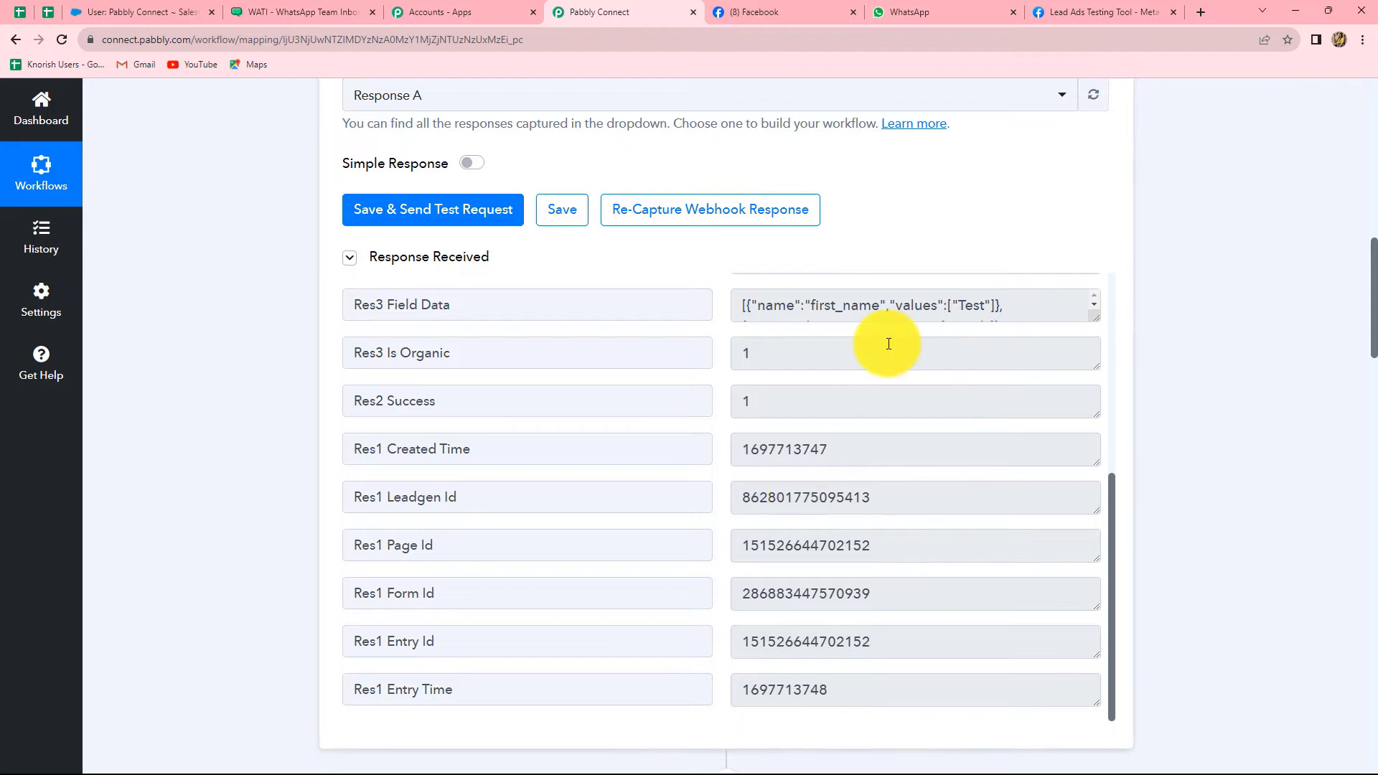
pyautogui.scroll(-3, 889, 343)
pyautogui.scroll(5, 888, 343)
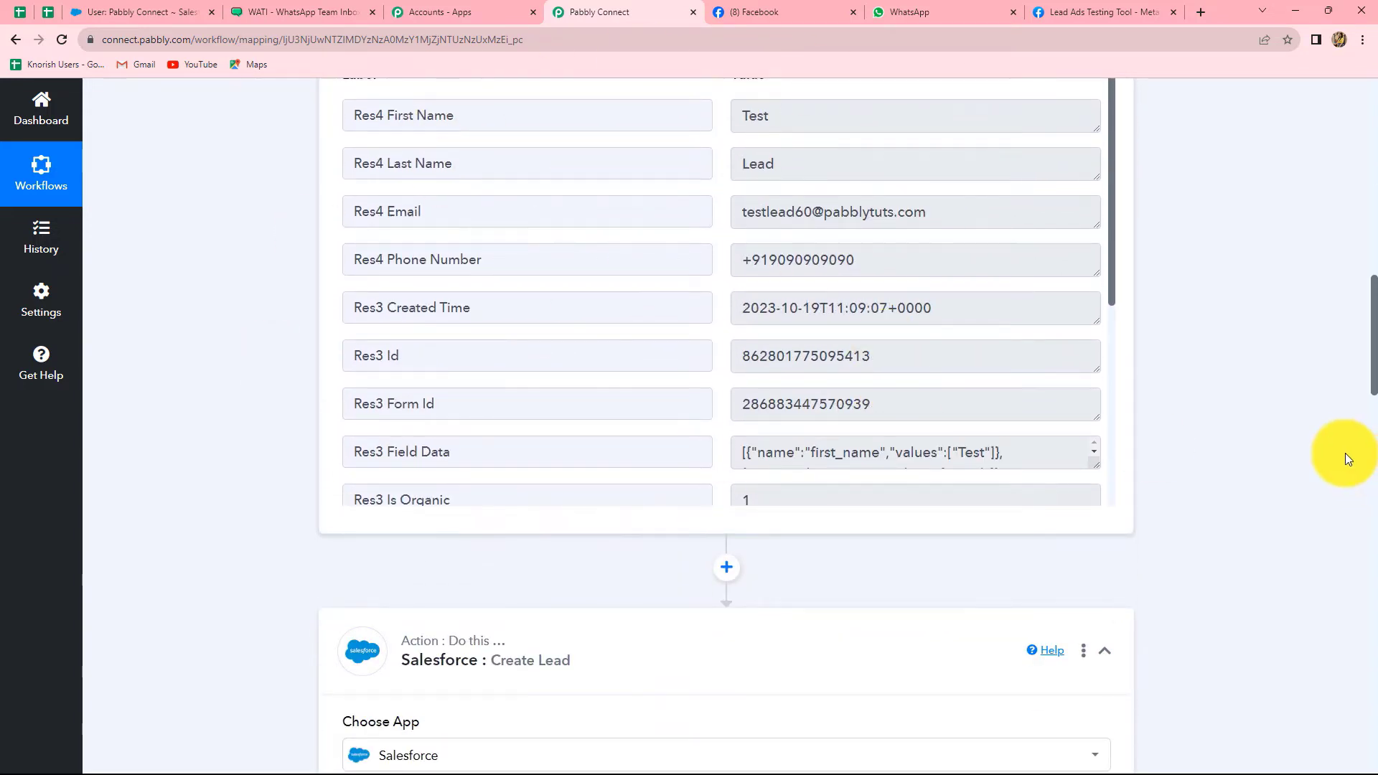
pyautogui.scroll(-10, 1331, 458)
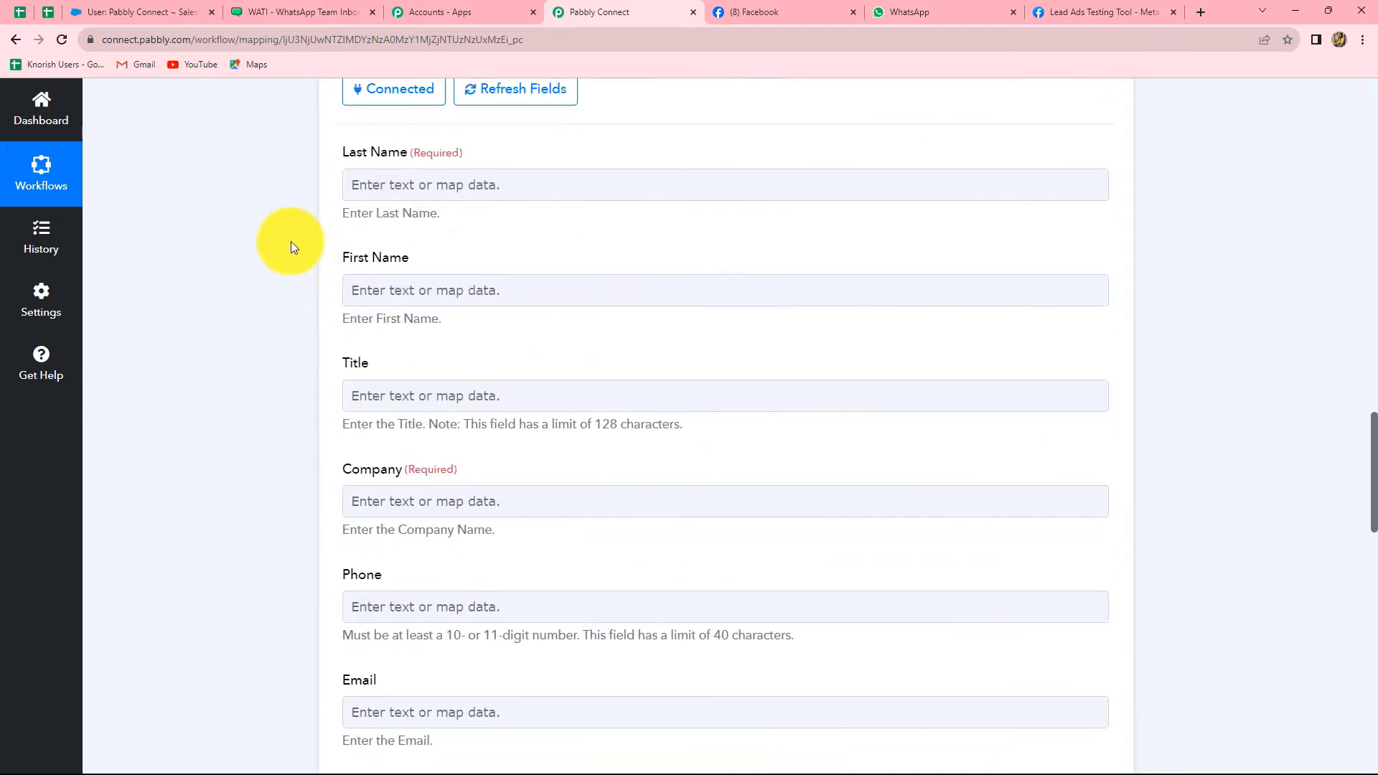
# Map the Salesforce Last Name field to the Facebook lead's Res4 Last Name
pyautogui.click(375, 188)
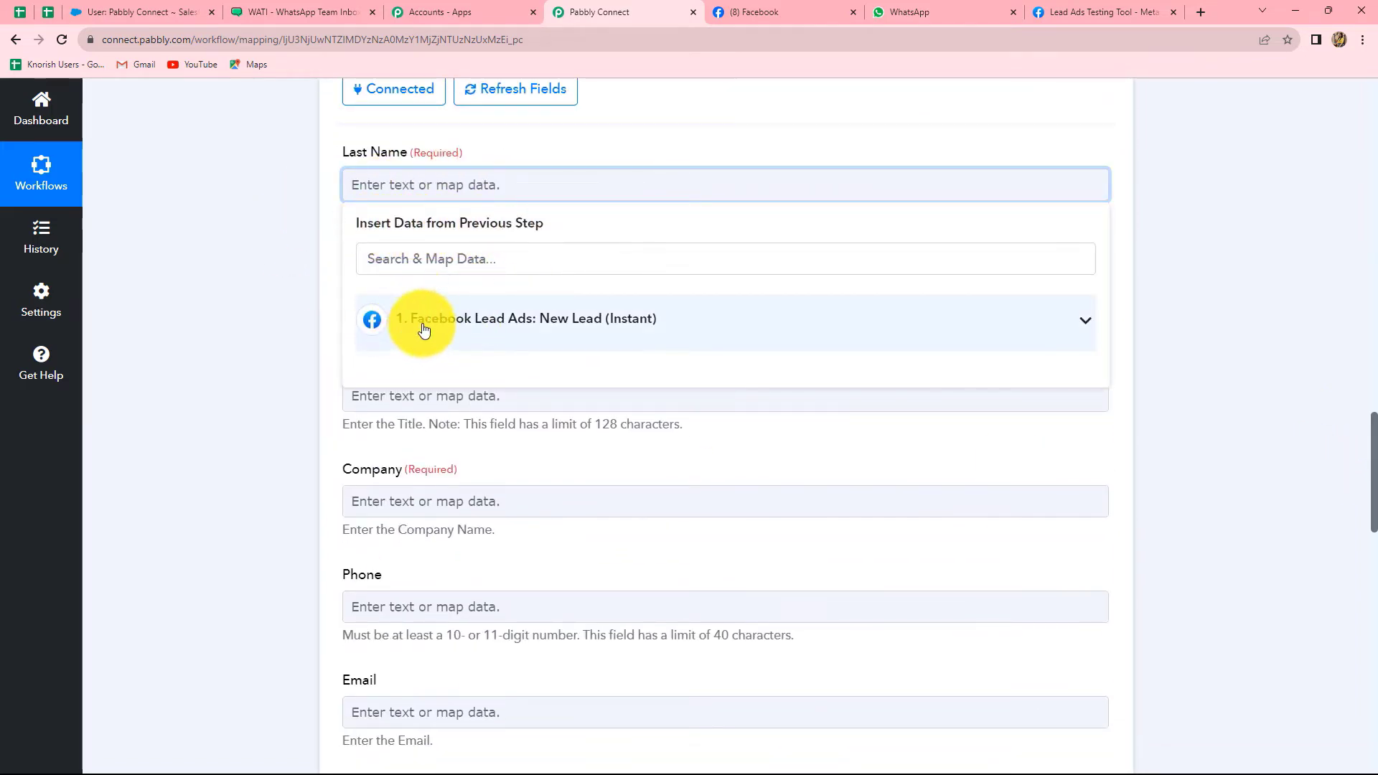
pyautogui.click(451, 322)
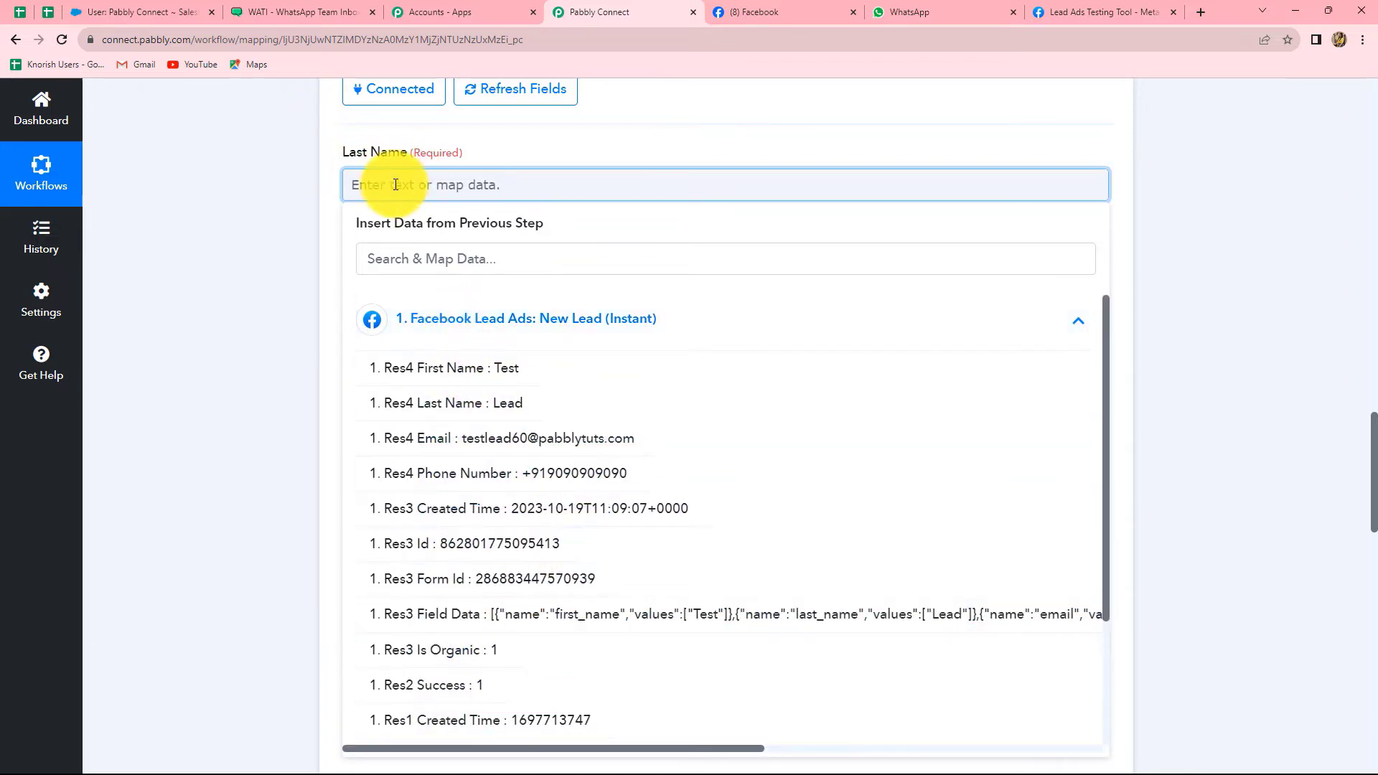
pyautogui.click(496, 415)
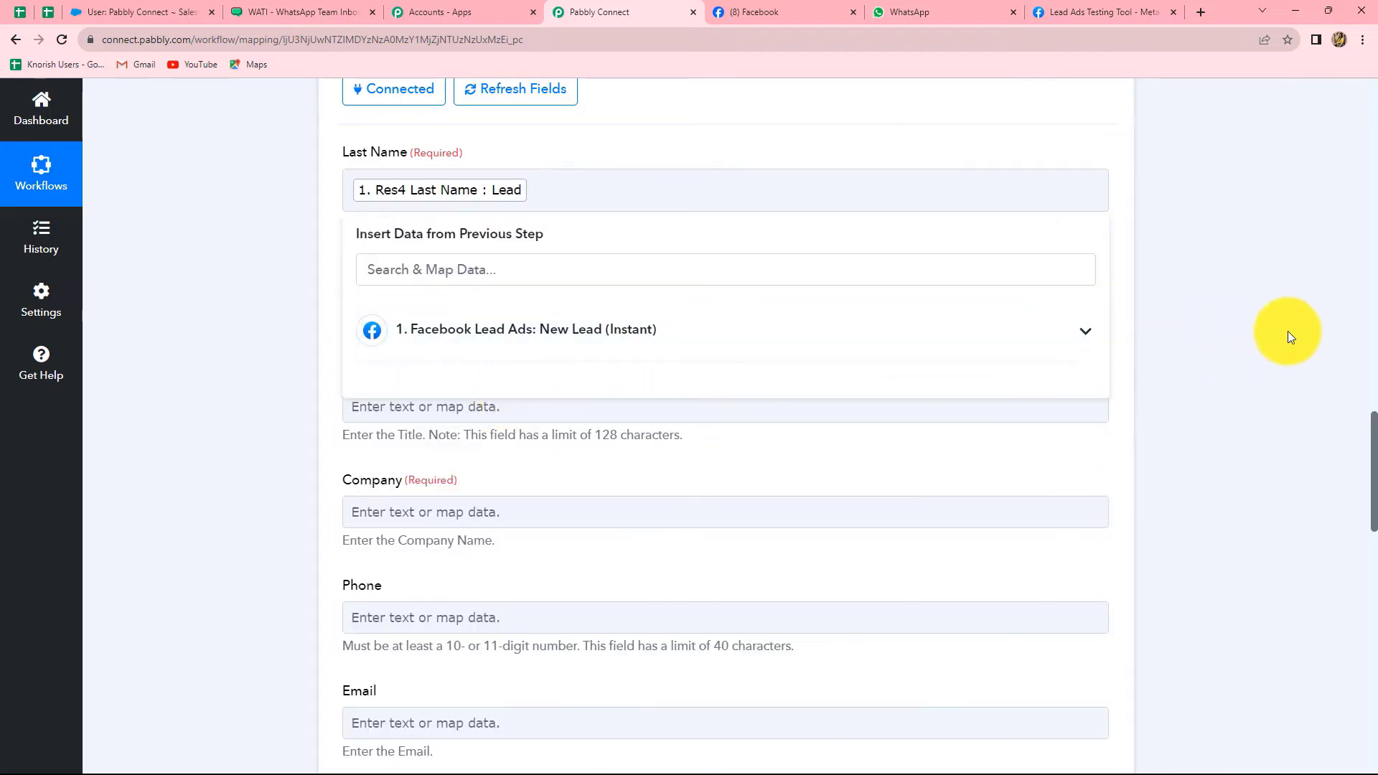
pyautogui.click(1287, 330)
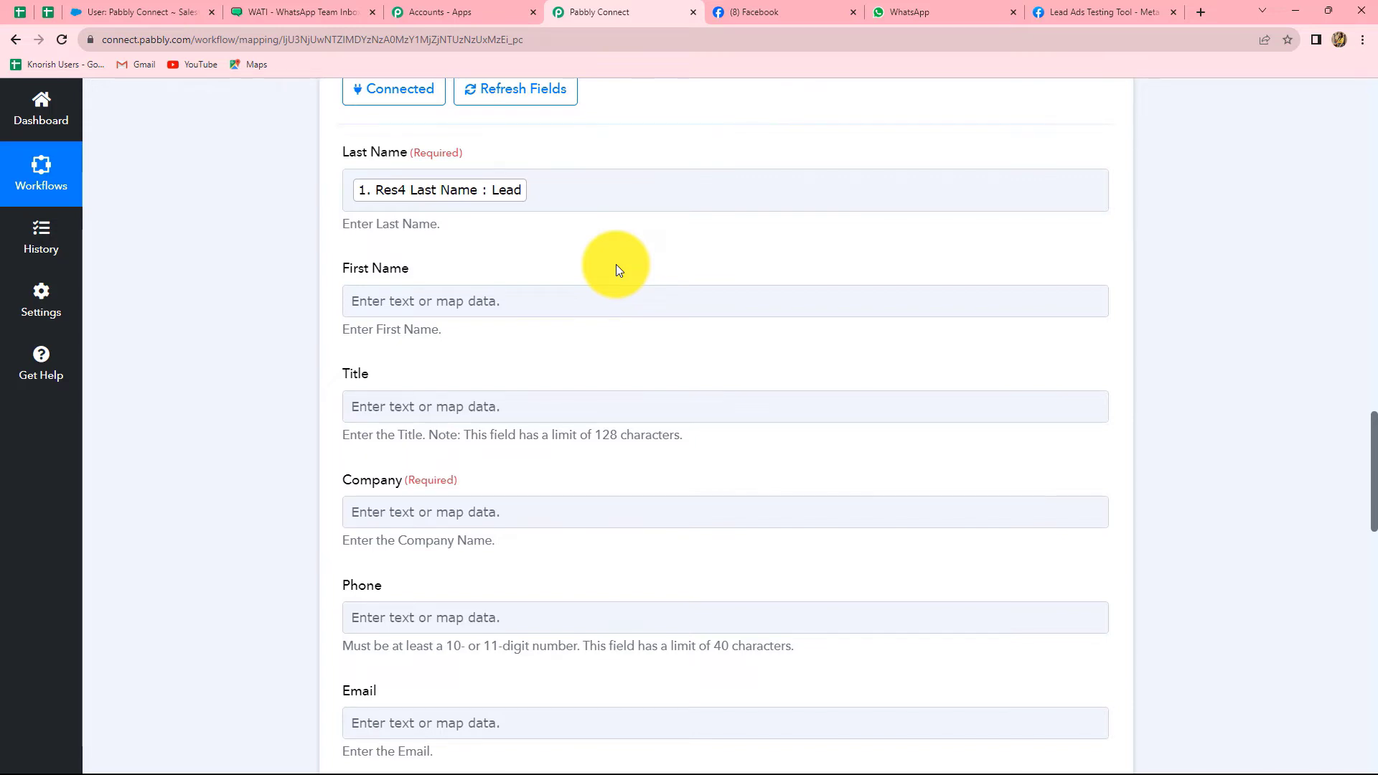
pyautogui.scroll(-2, 615, 270)
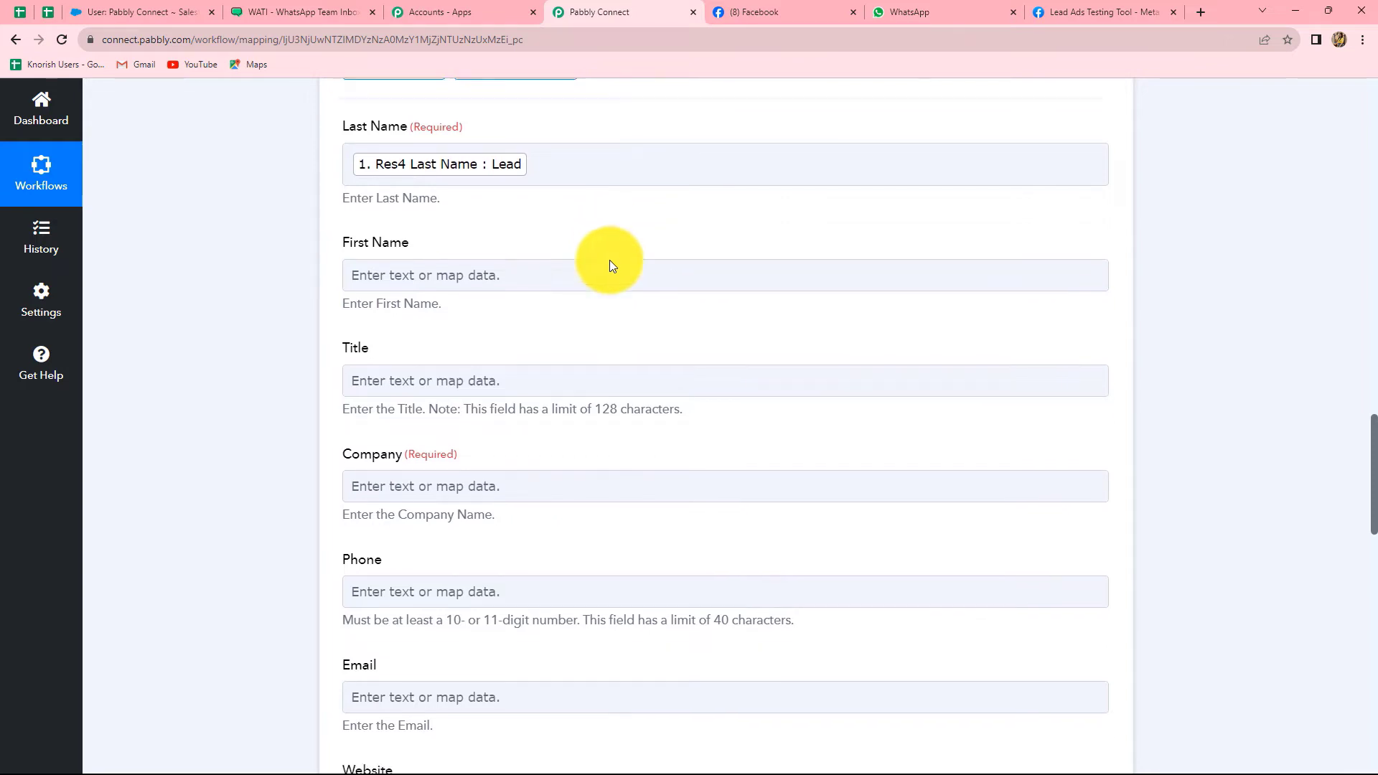
# Map the First Name field to the Facebook lead's Res4 First Name
pyautogui.click(436, 163)
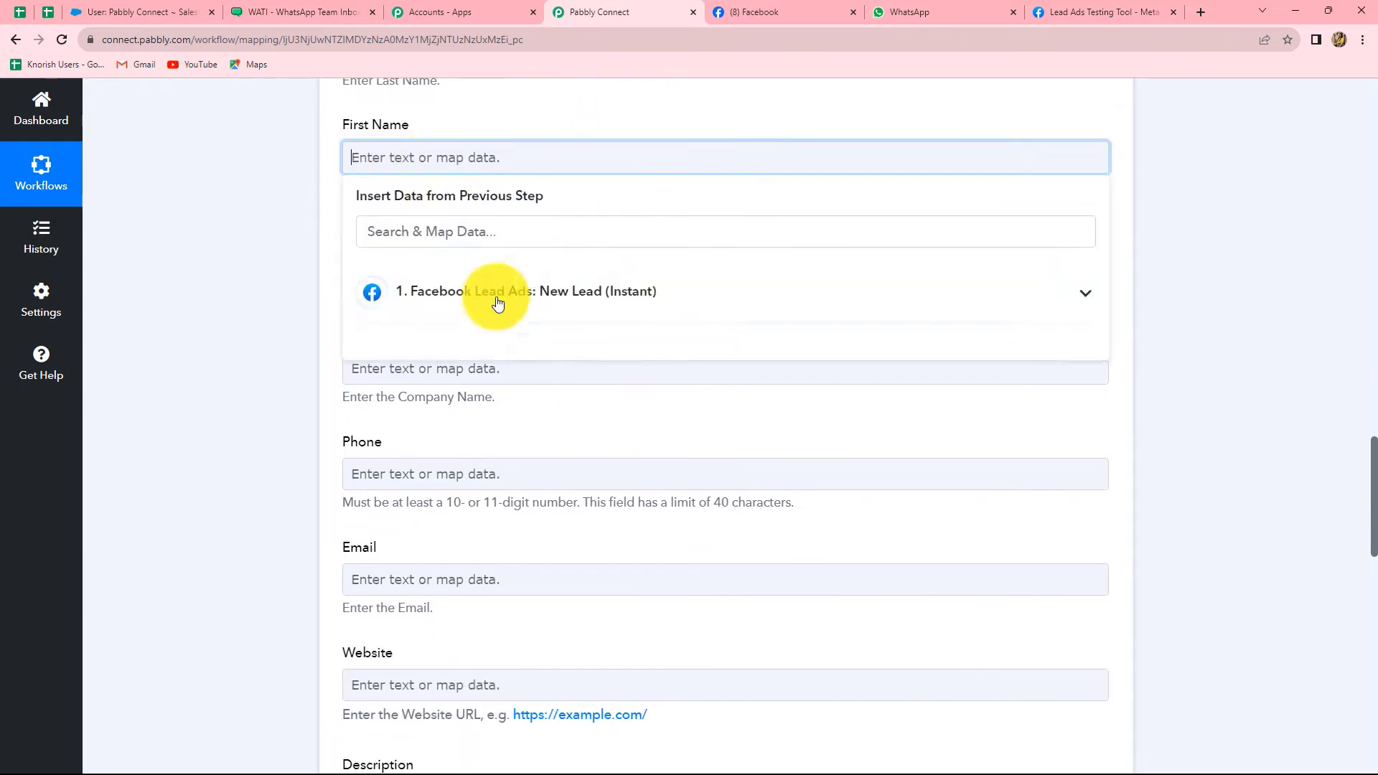
pyautogui.click(498, 293)
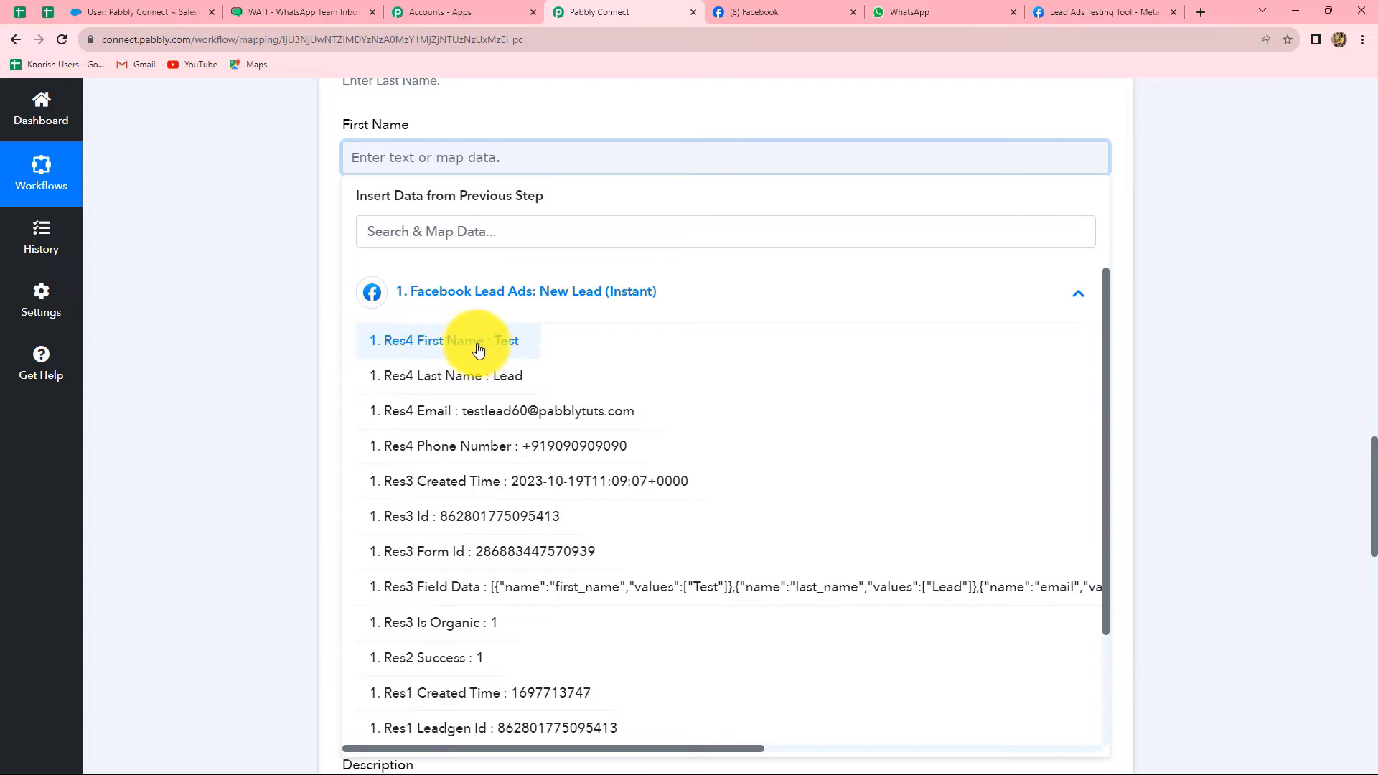
pyautogui.click(501, 344)
pyautogui.click(1245, 292)
pyautogui.scroll(-1, 497, 271)
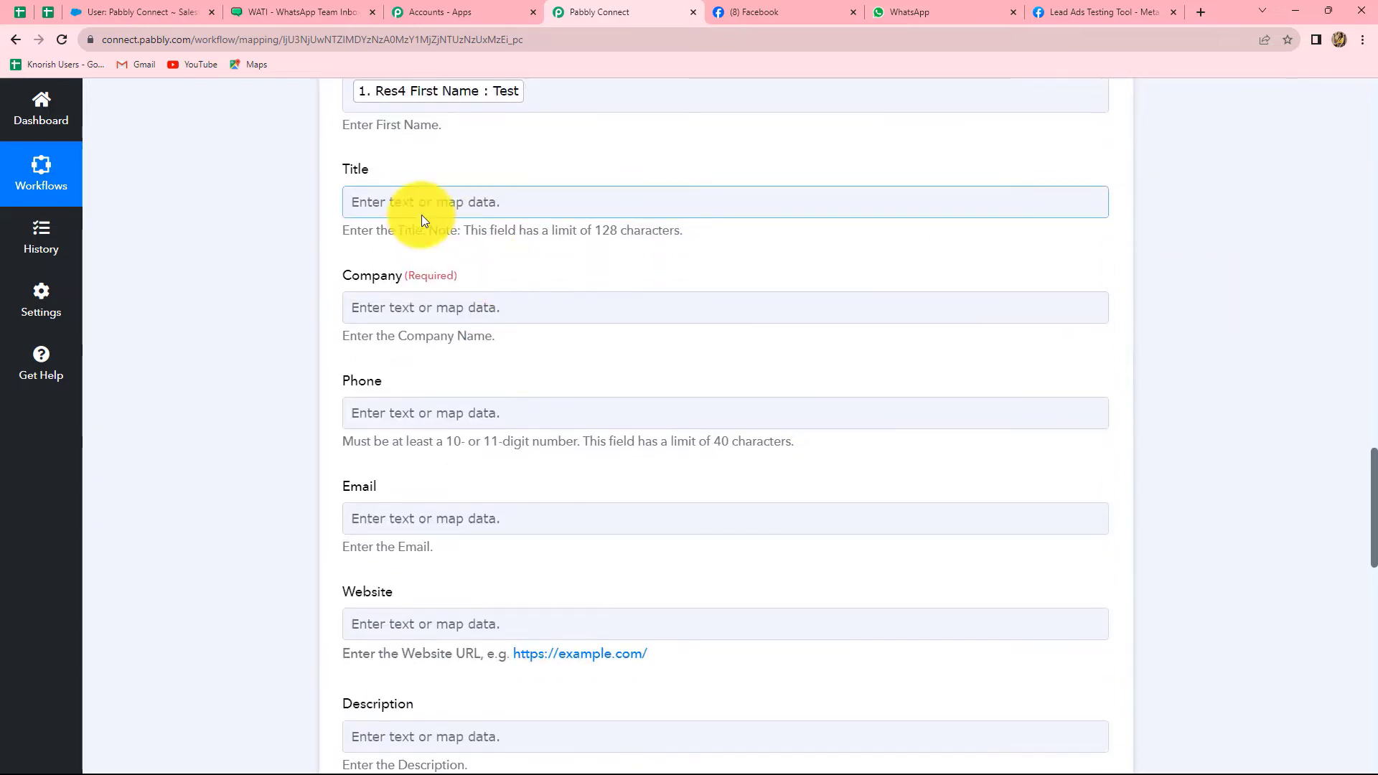
pyautogui.click(409, 211)
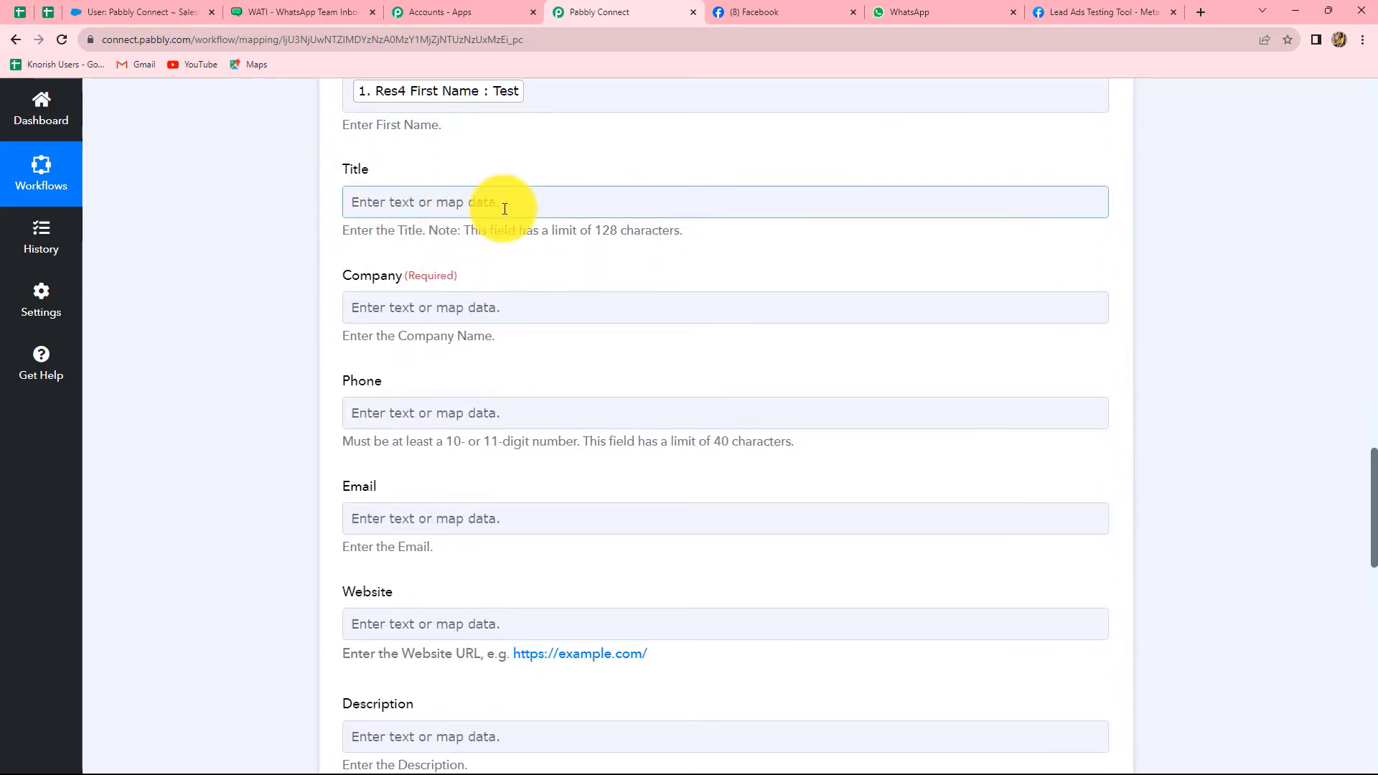
pyautogui.scroll(-2, 541, 206)
pyautogui.scroll(1, 539, 206)
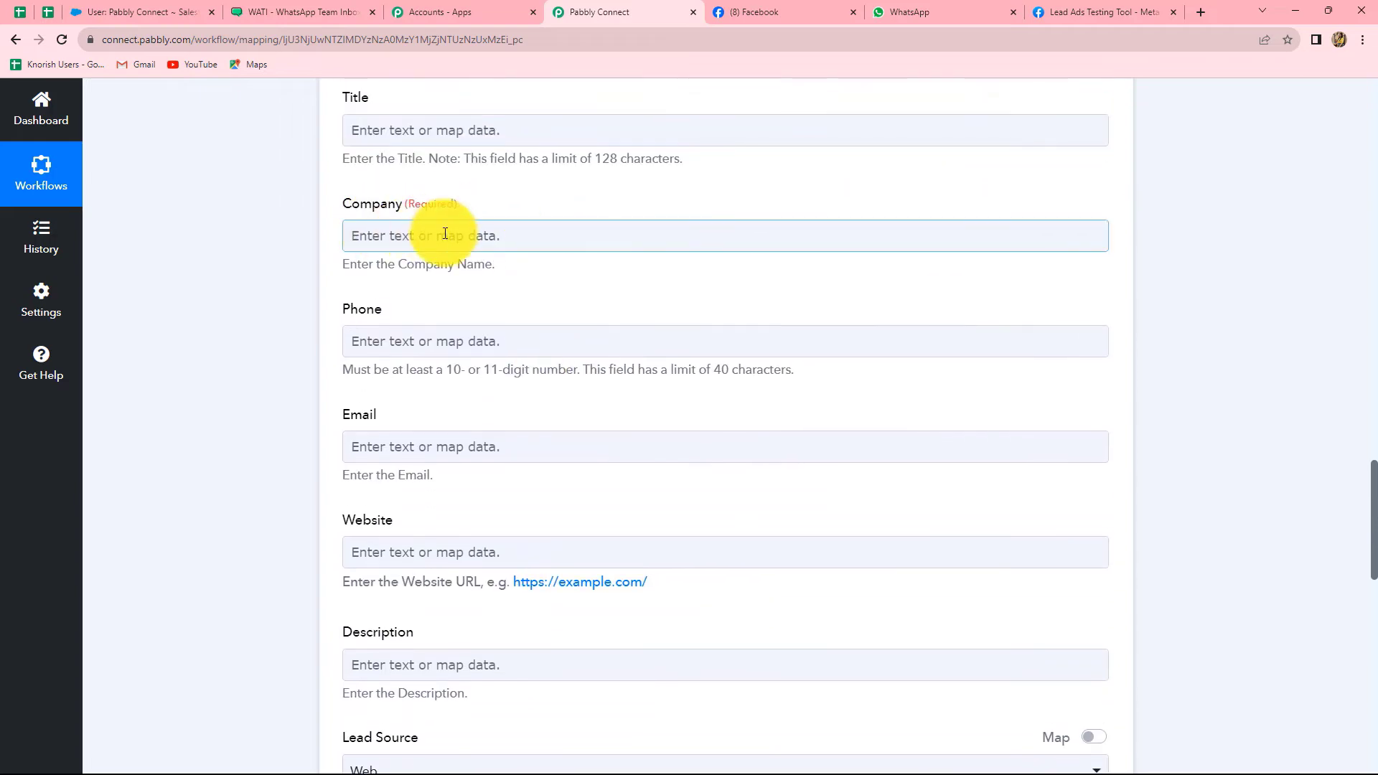
# Type 'Pabbly' as a fixed value in the Company field, dismissing the Insert Data dropdown
pyautogui.click(451, 239)
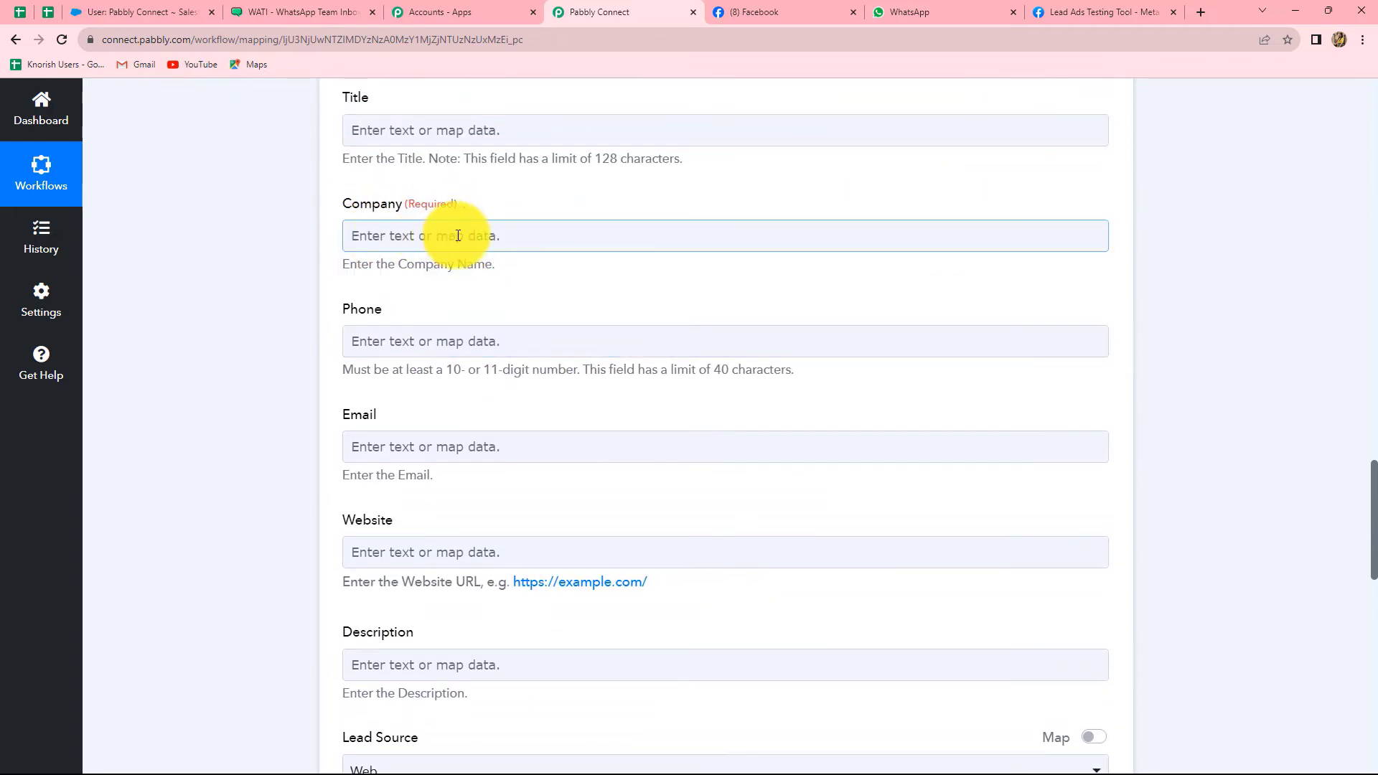
pyautogui.click(443, 237)
pyautogui.click(492, 380)
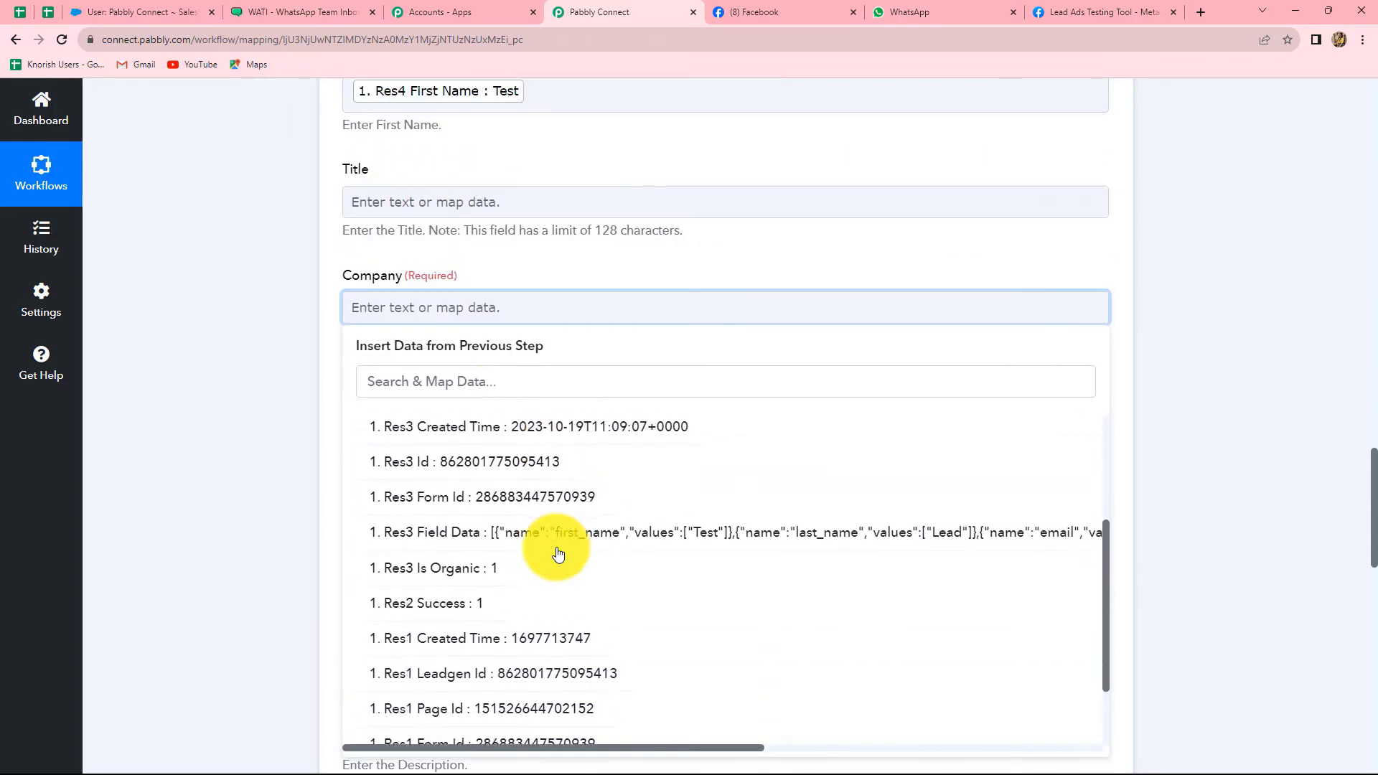
pyautogui.scroll(-3, 619, 549)
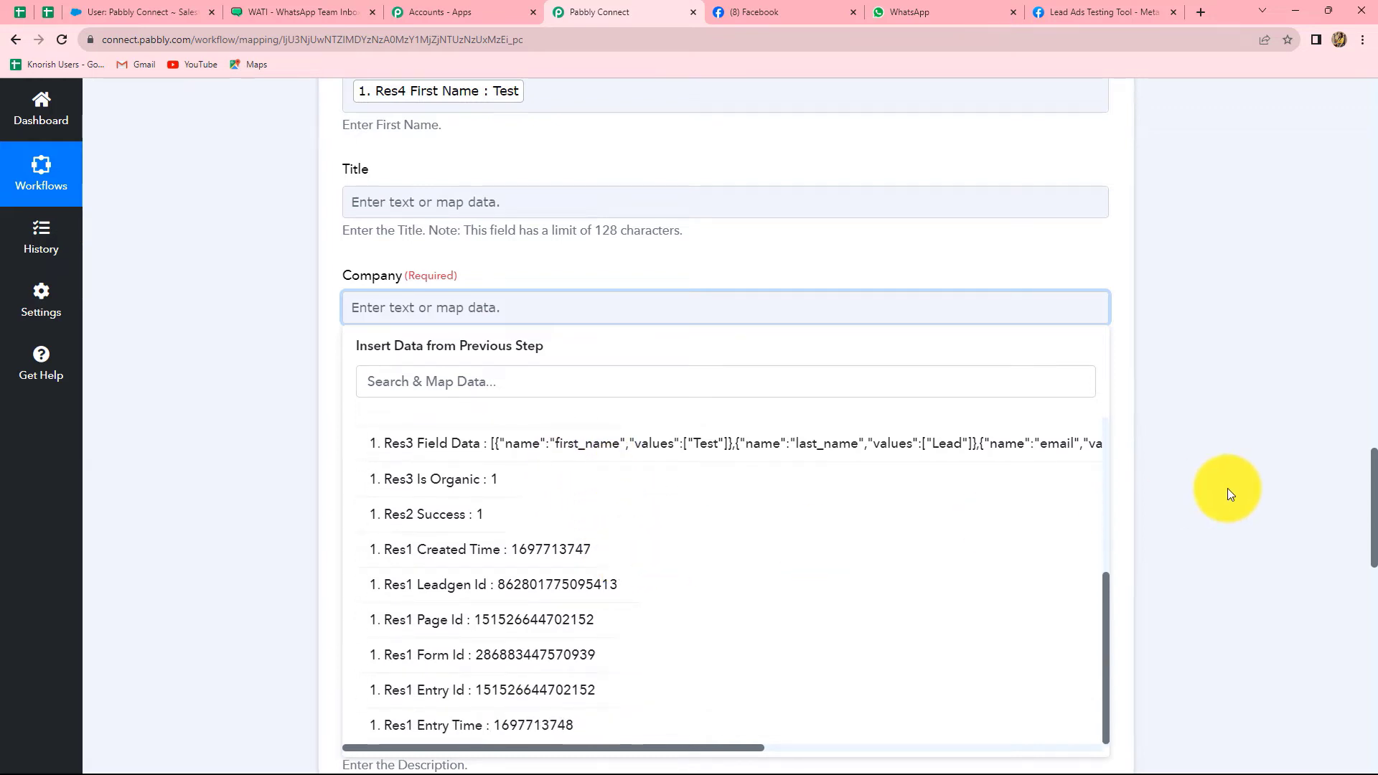
pyautogui.click(1227, 490)
pyautogui.click(462, 307)
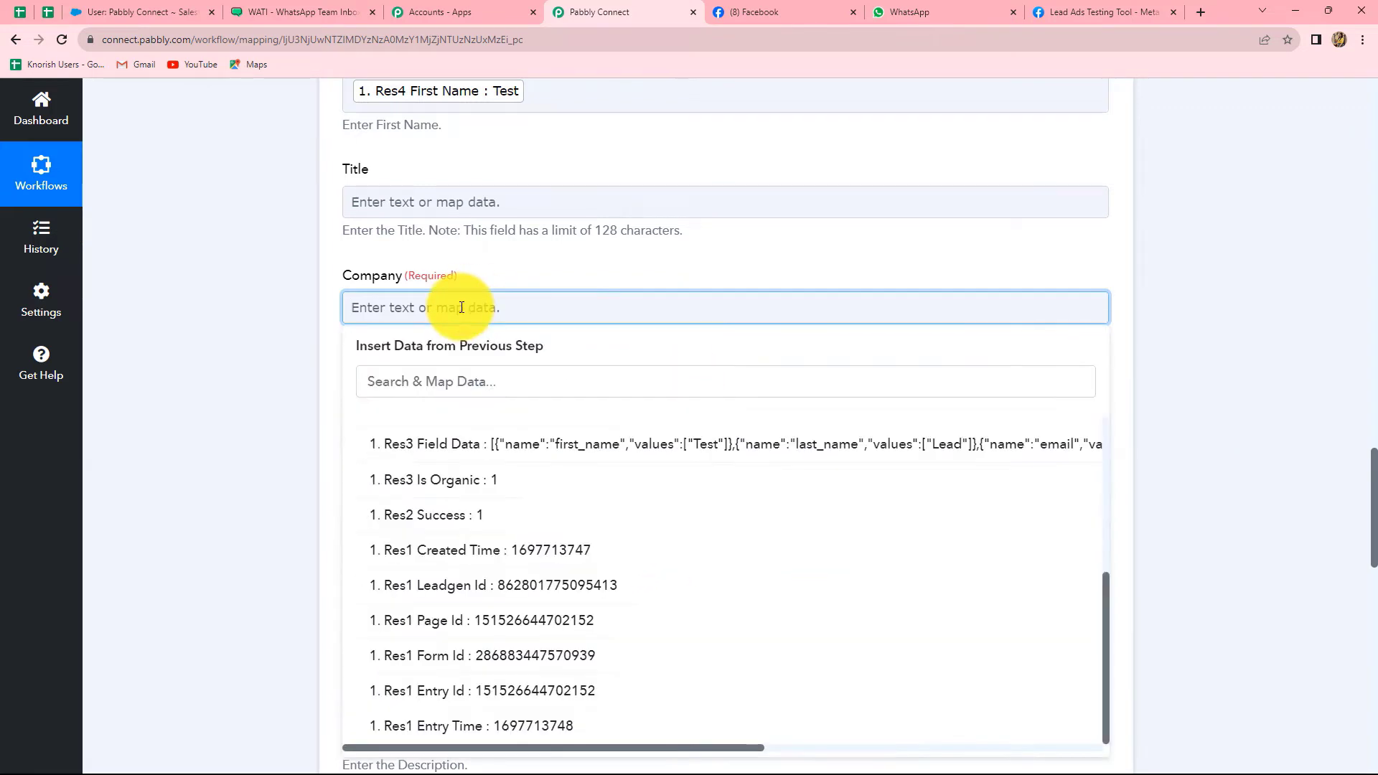
pyautogui.write('Pabbly')
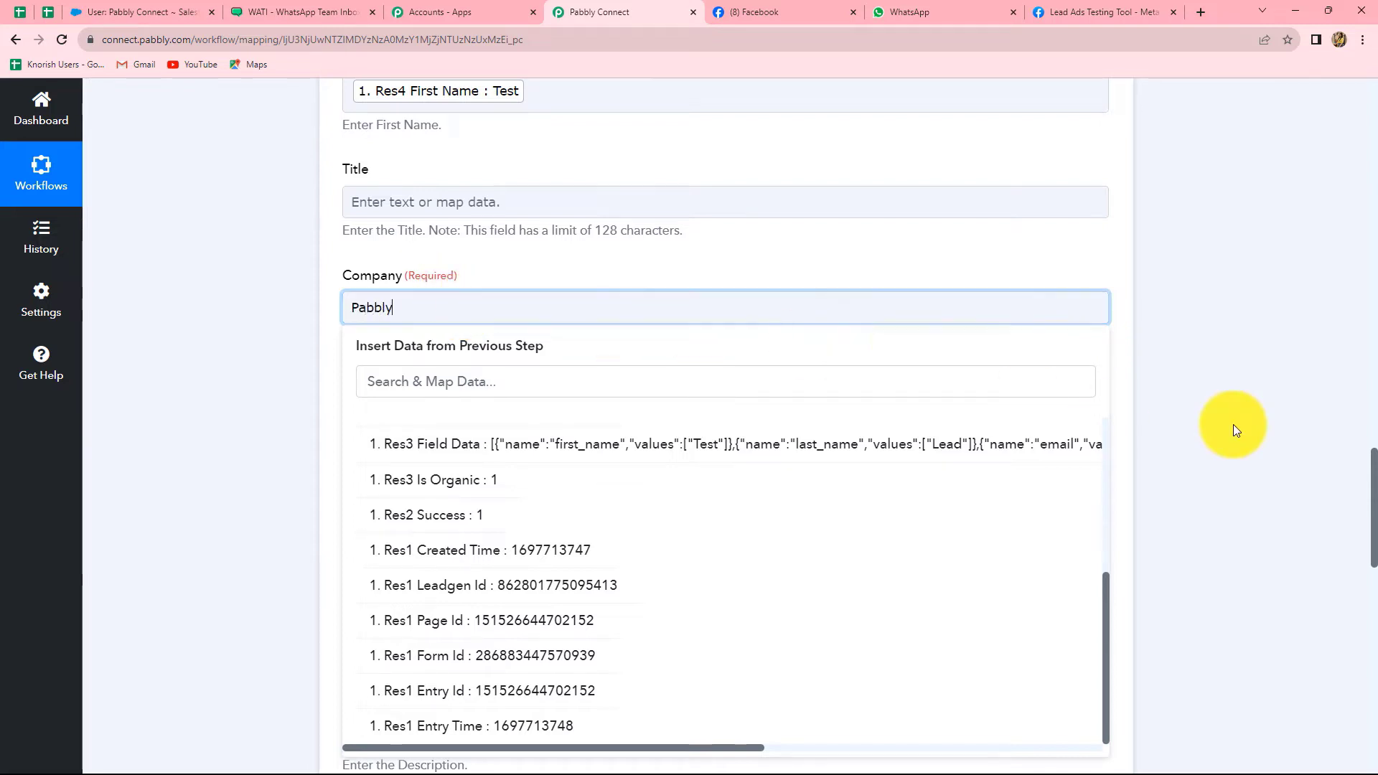
pyautogui.click(1232, 424)
pyautogui.click(445, 307)
pyautogui.scroll(5, 578, 548)
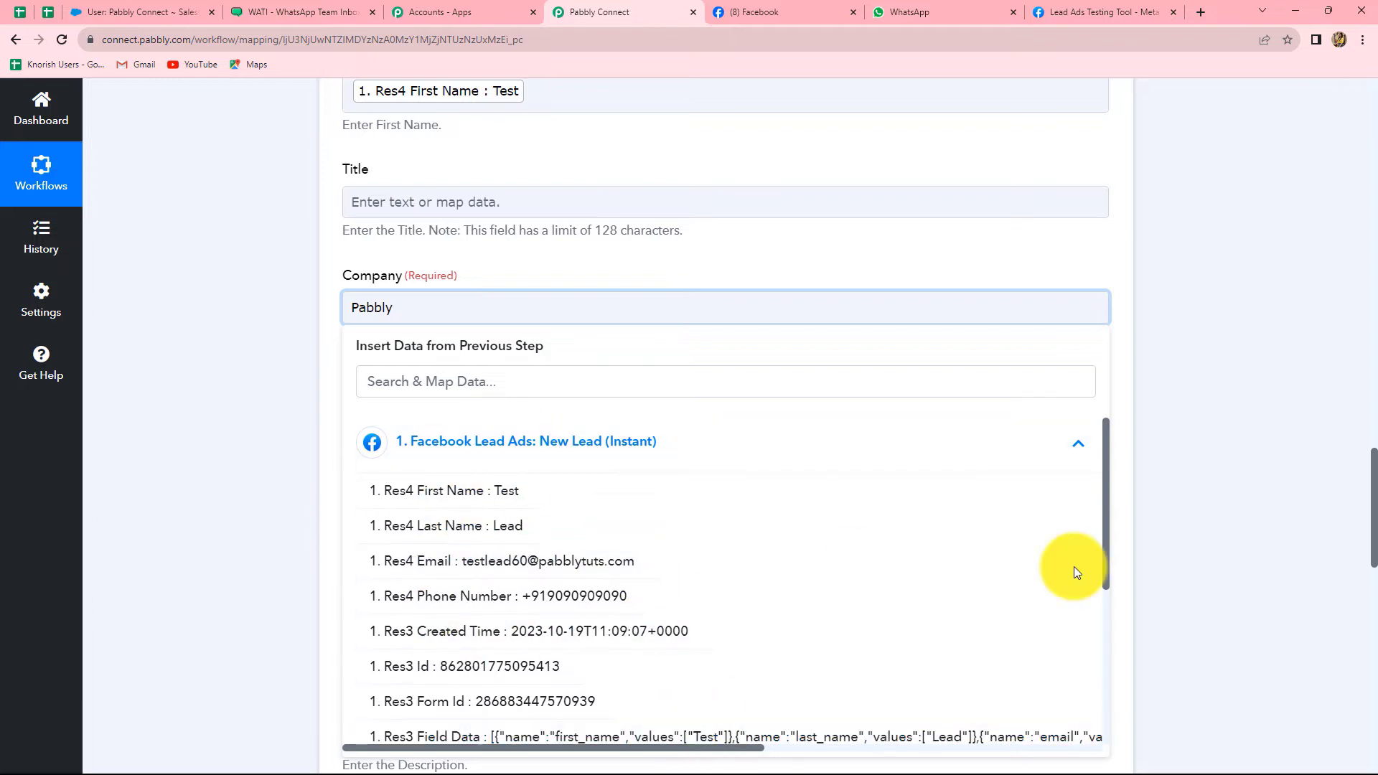
pyautogui.click(1229, 545)
pyautogui.scroll(-3, 523, 408)
pyautogui.click(356, 192)
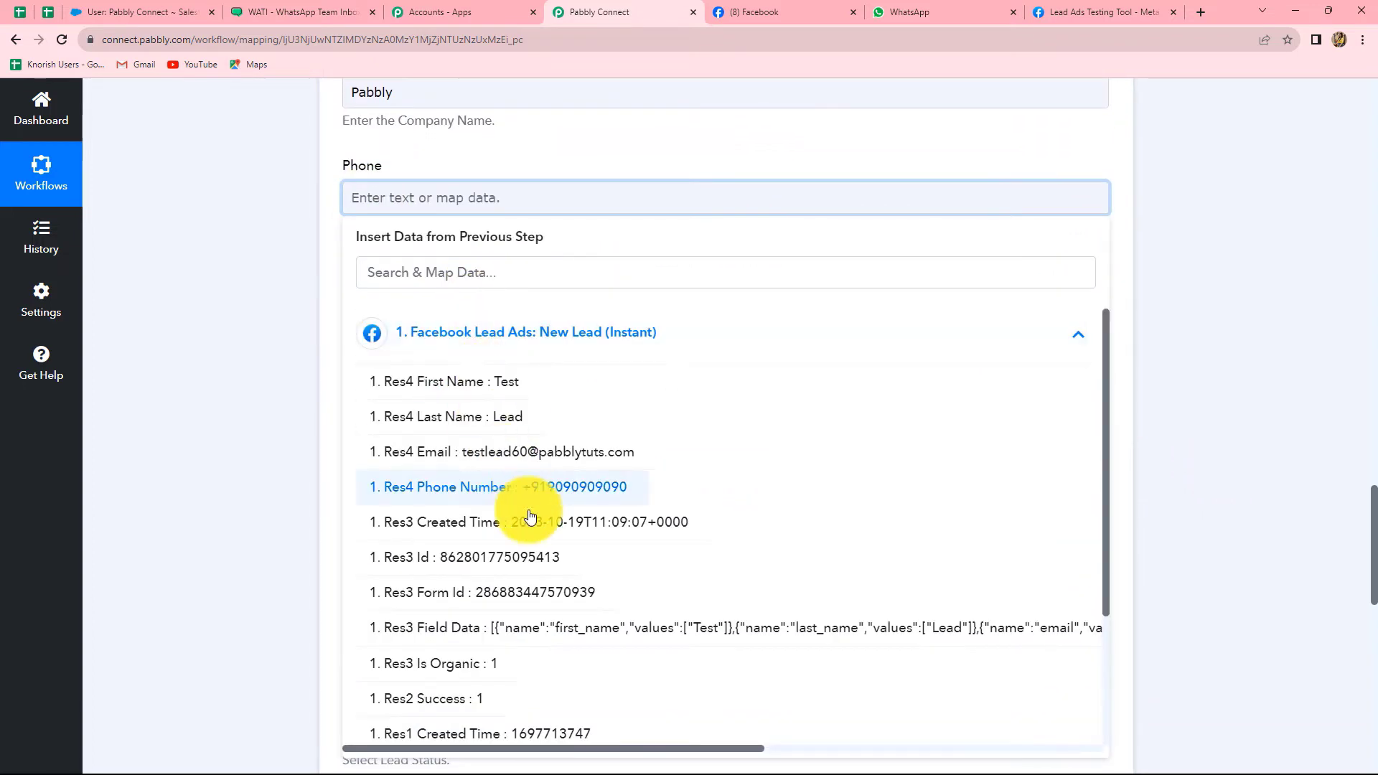
# Map Phone to the lead's Res4 Phone Number and Email to Res4 Email
pyautogui.click(580, 494)
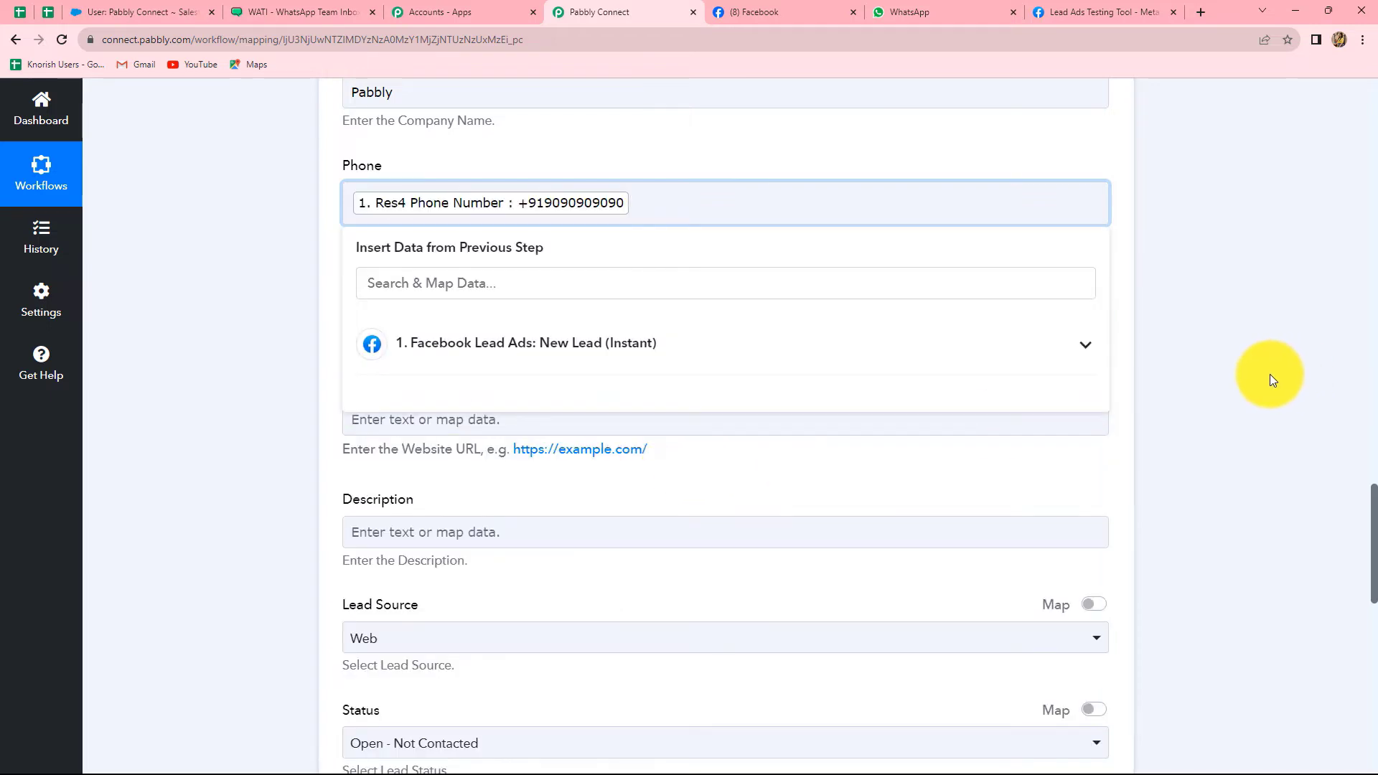
pyautogui.click(1267, 373)
pyautogui.scroll(-2, 343, 255)
pyautogui.click(391, 171)
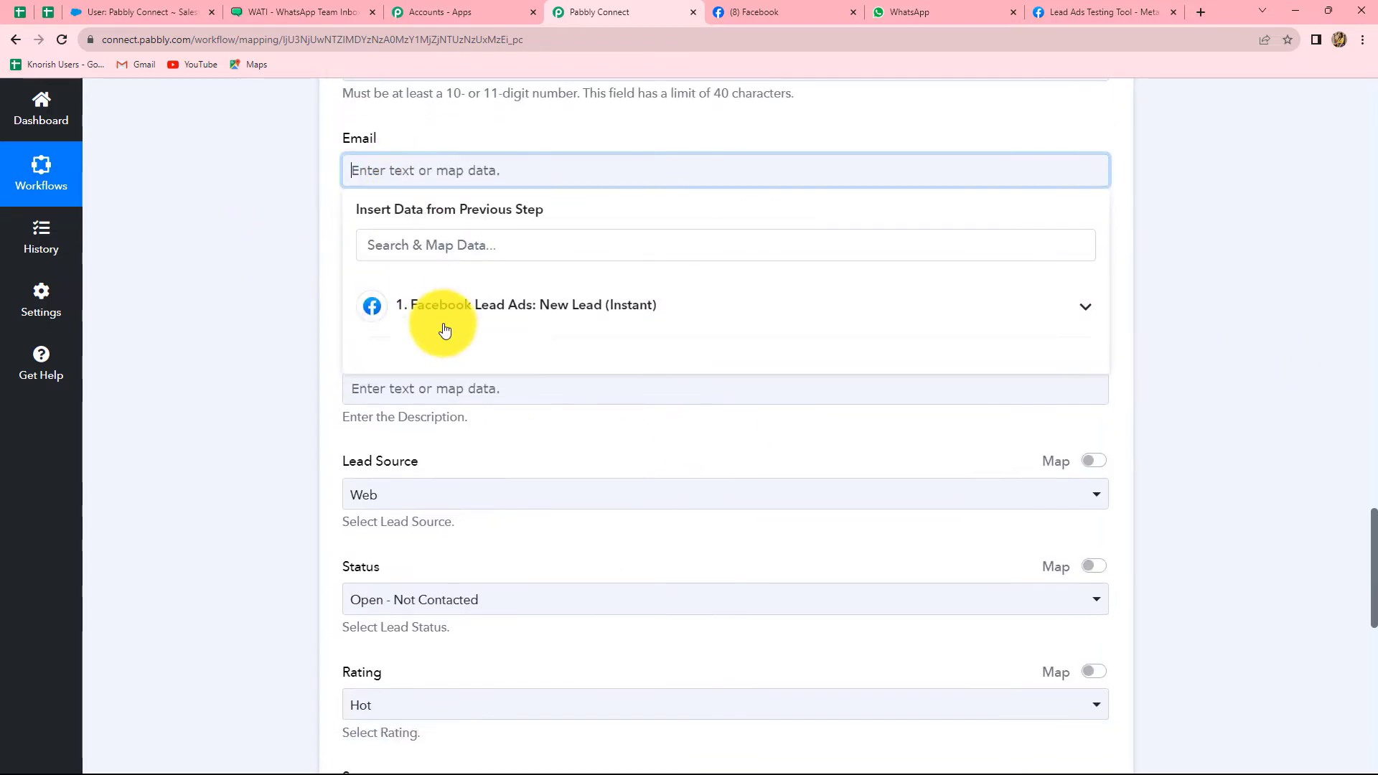
pyautogui.click(446, 315)
pyautogui.click(514, 434)
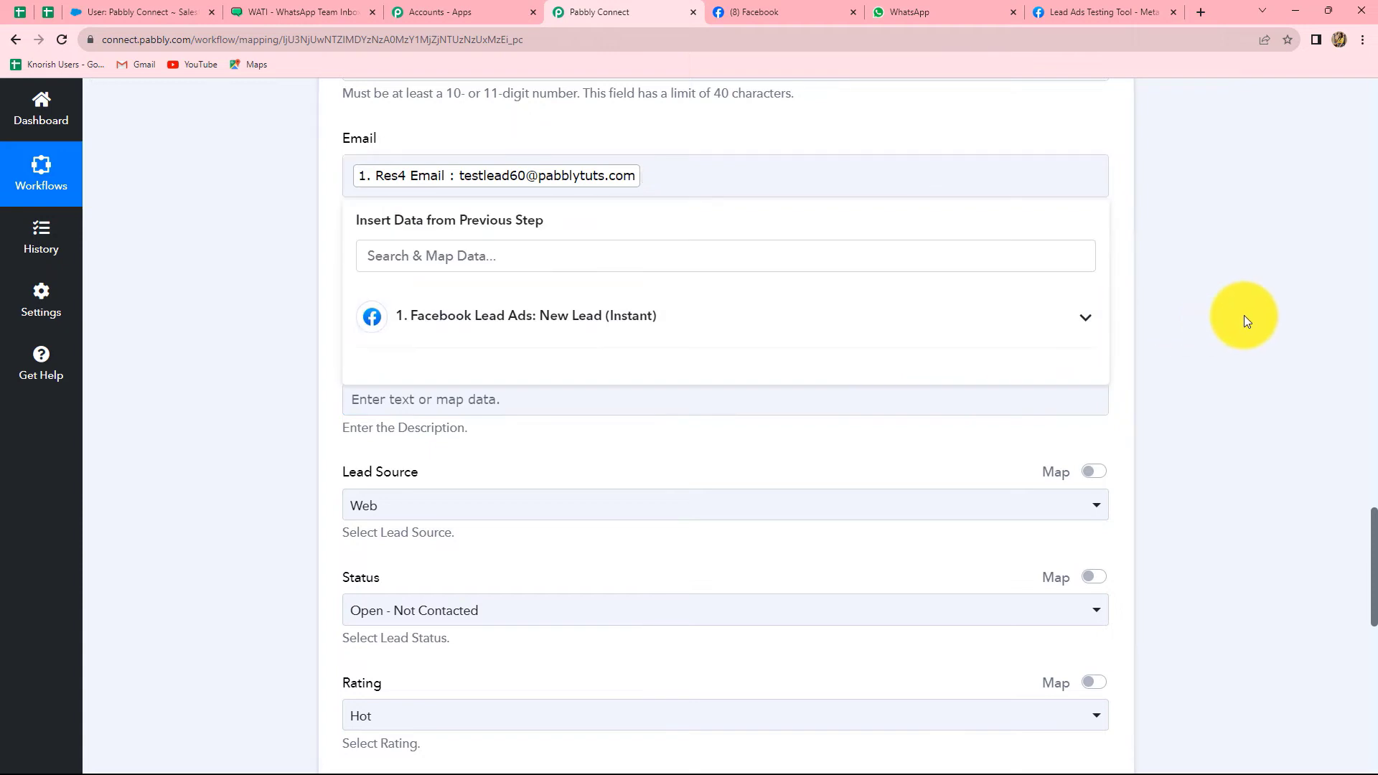
pyautogui.click(1243, 316)
# Keep Lead Source as Web and scroll through the remaining lead fields to the bottom
pyautogui.scroll(-3, 557, 300)
pyautogui.scroll(3, 557, 298)
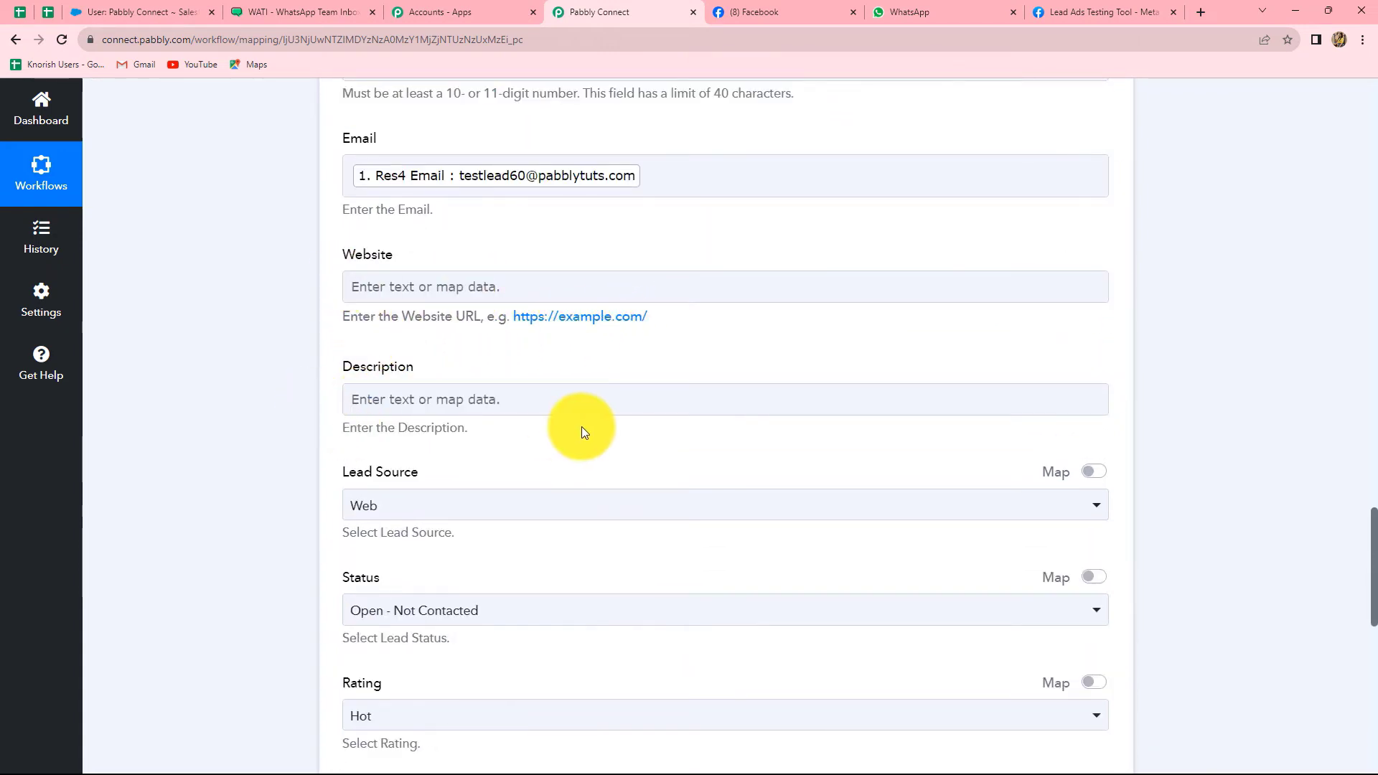
pyautogui.scroll(-2, 581, 426)
pyautogui.click(368, 359)
pyautogui.scroll(-3, 541, 373)
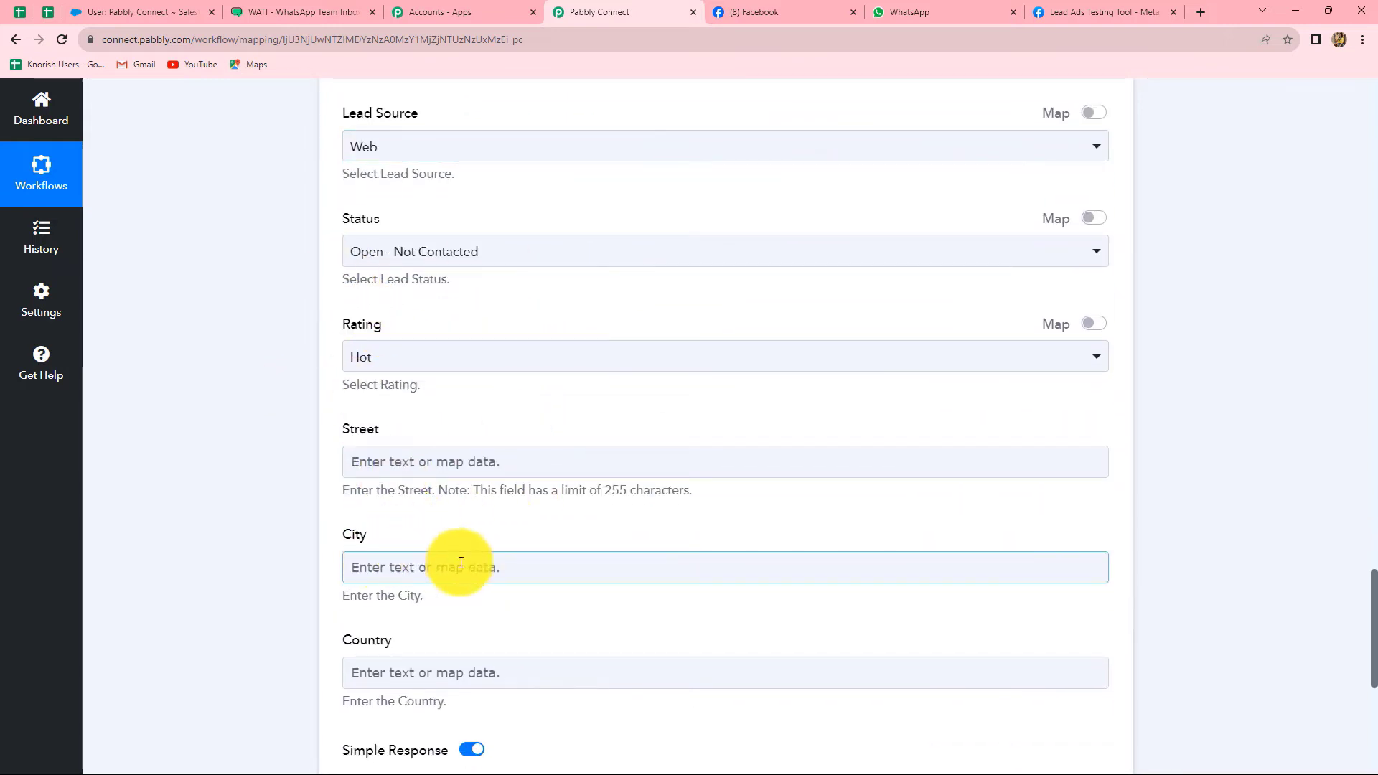
pyautogui.scroll(1, 532, 307)
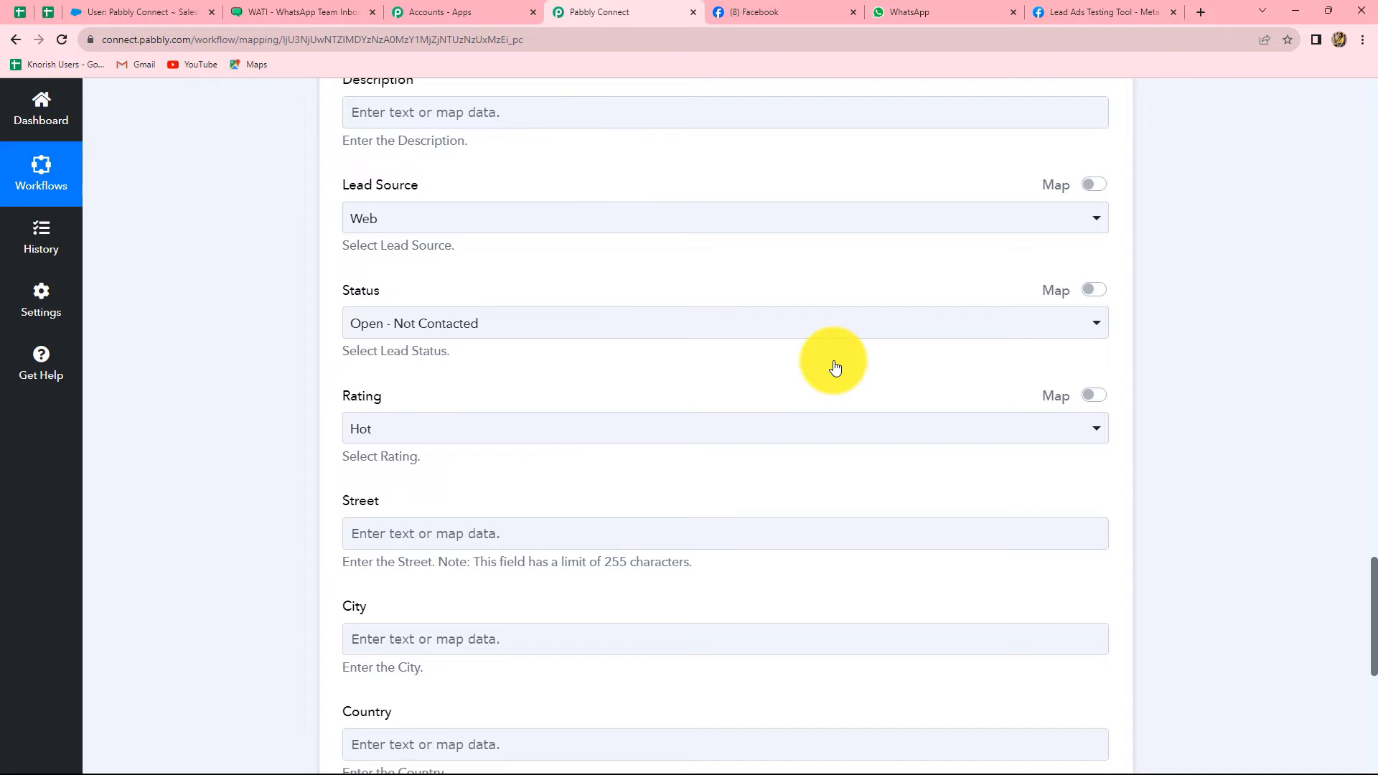
pyautogui.scroll(-8, 834, 368)
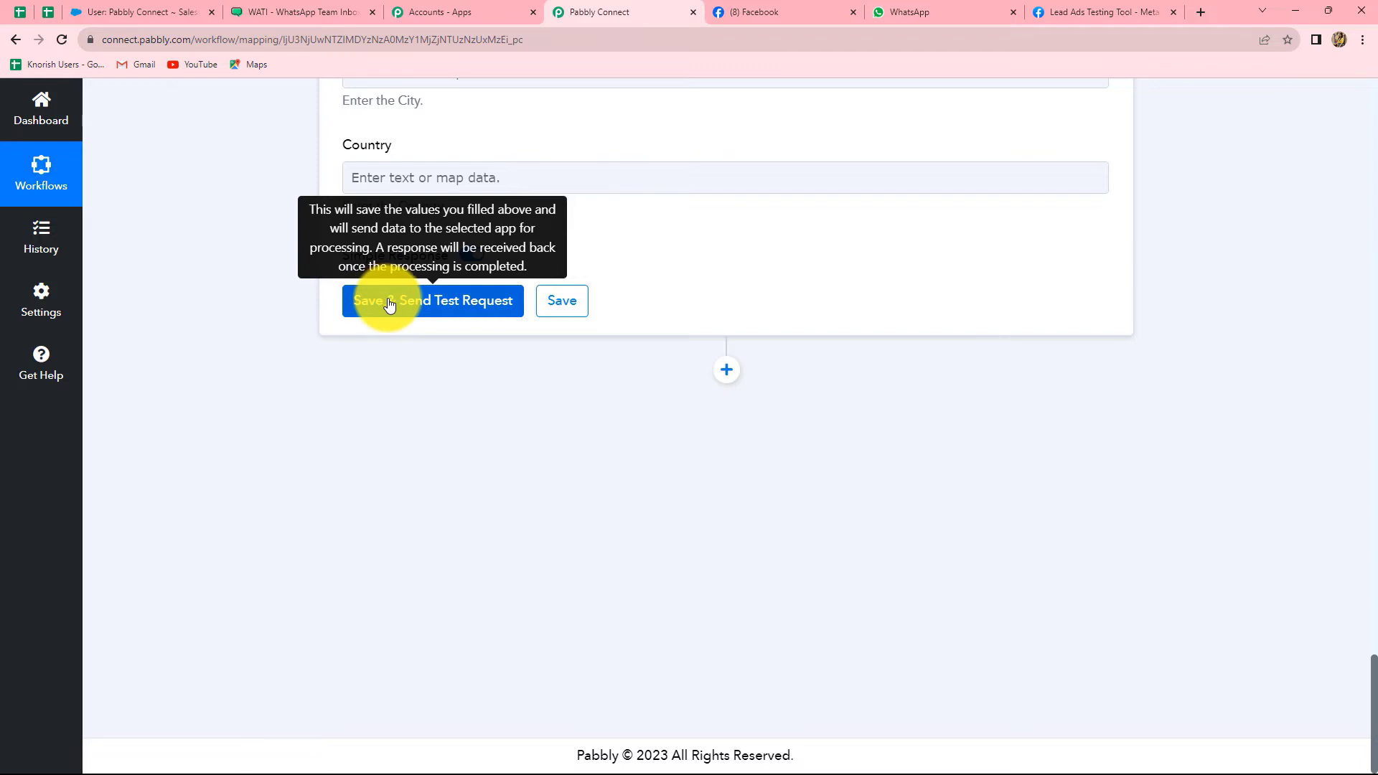
# Save and send a test request, checking the returned lead Id and Success 1
pyautogui.click(389, 305)
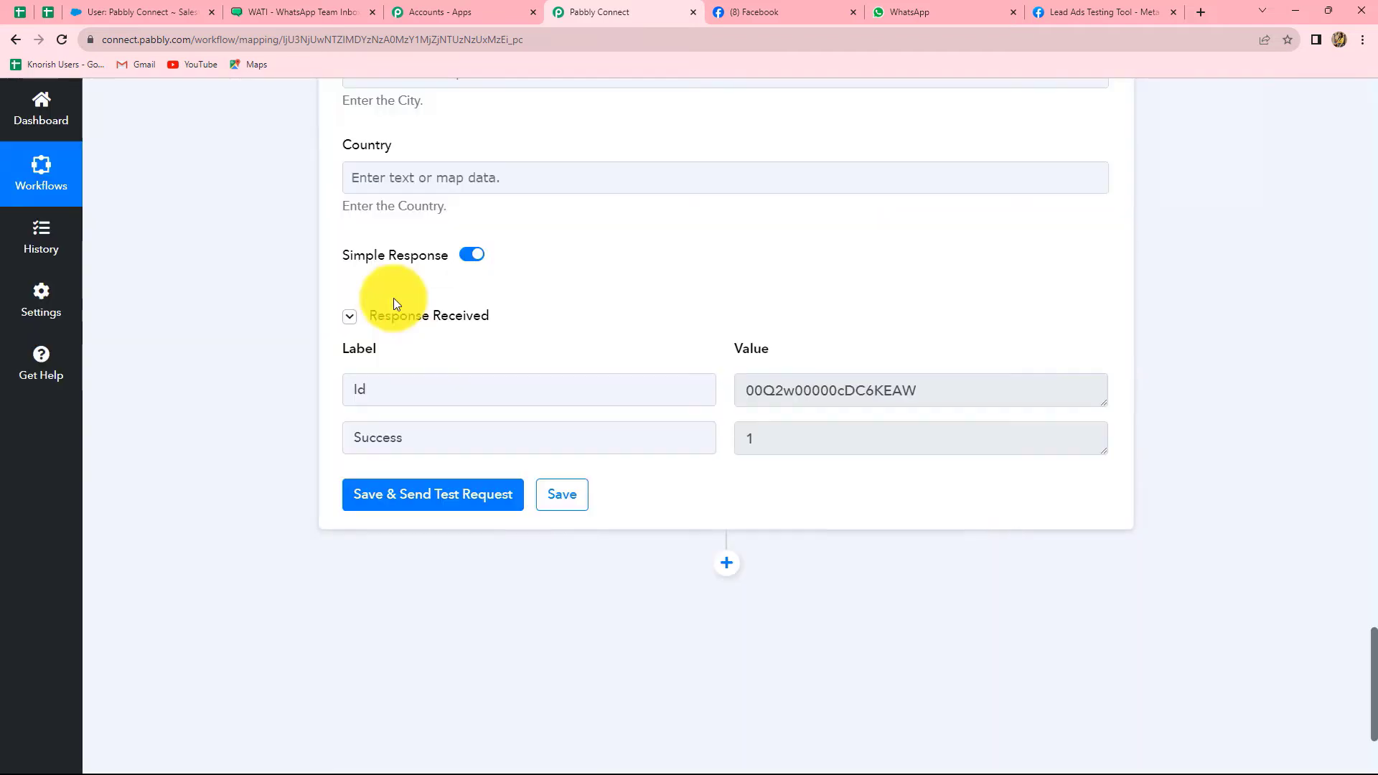
pyautogui.moveTo(745, 391); pyautogui.dragTo(948, 392)
pyautogui.click(947, 390)
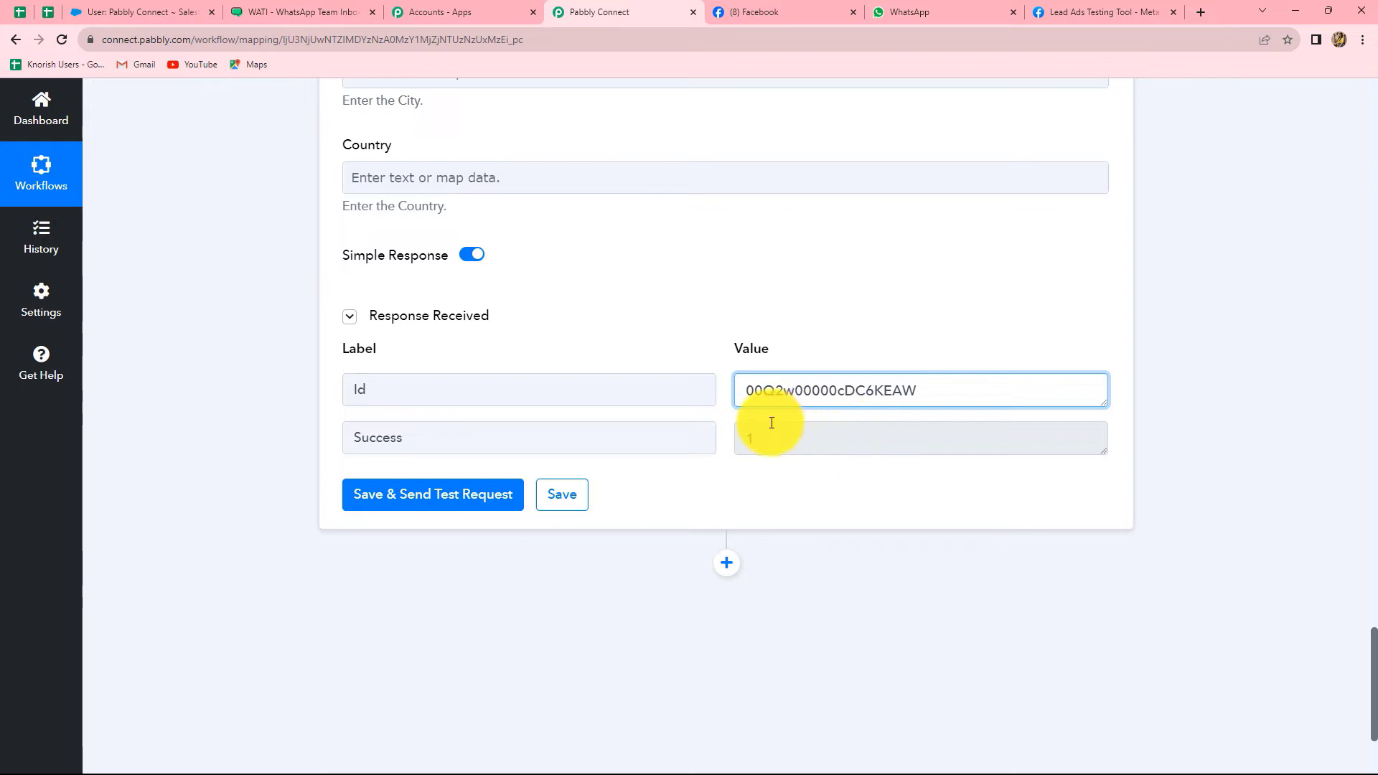
# Confirm the new Pabbly test lead in Salesforce's Recent Leads, then view the WATI templates
pyautogui.click(147, 6)
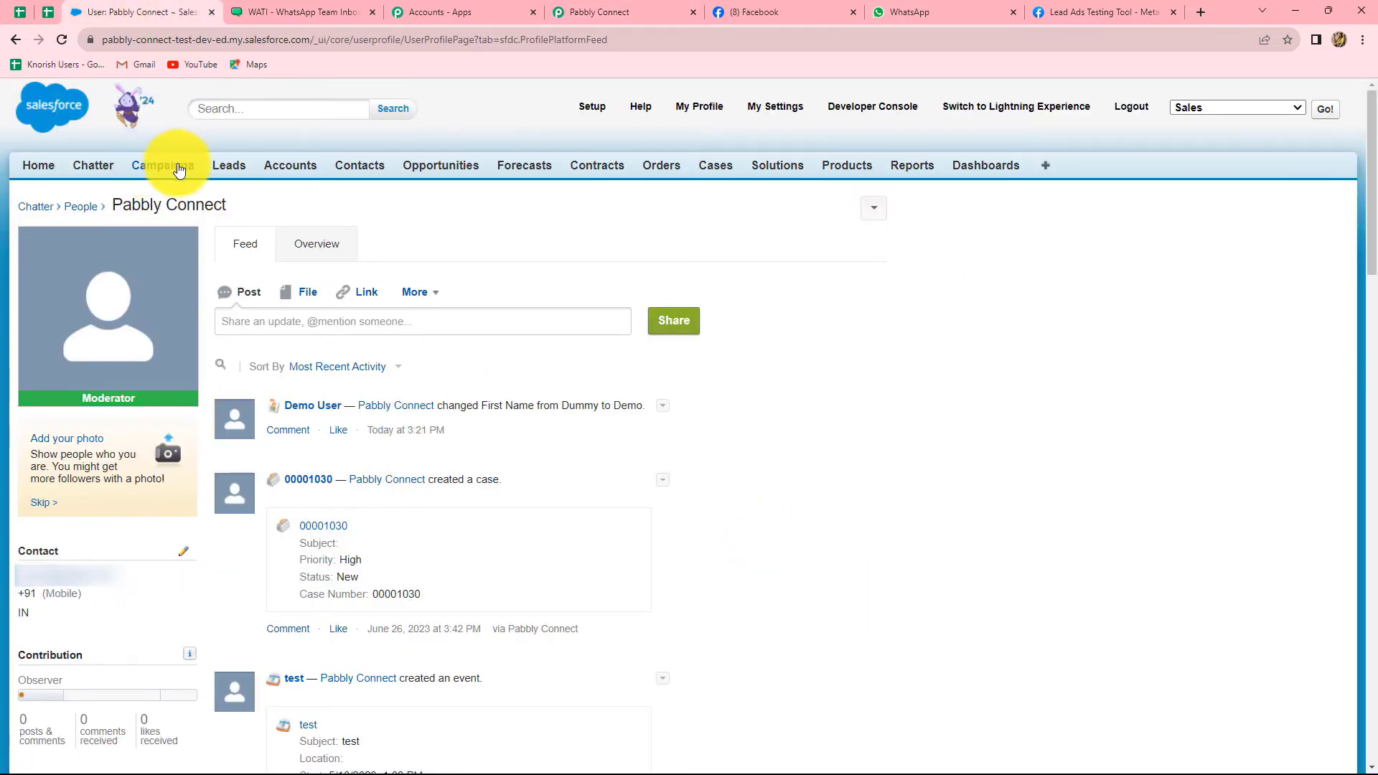
pyautogui.click(239, 170)
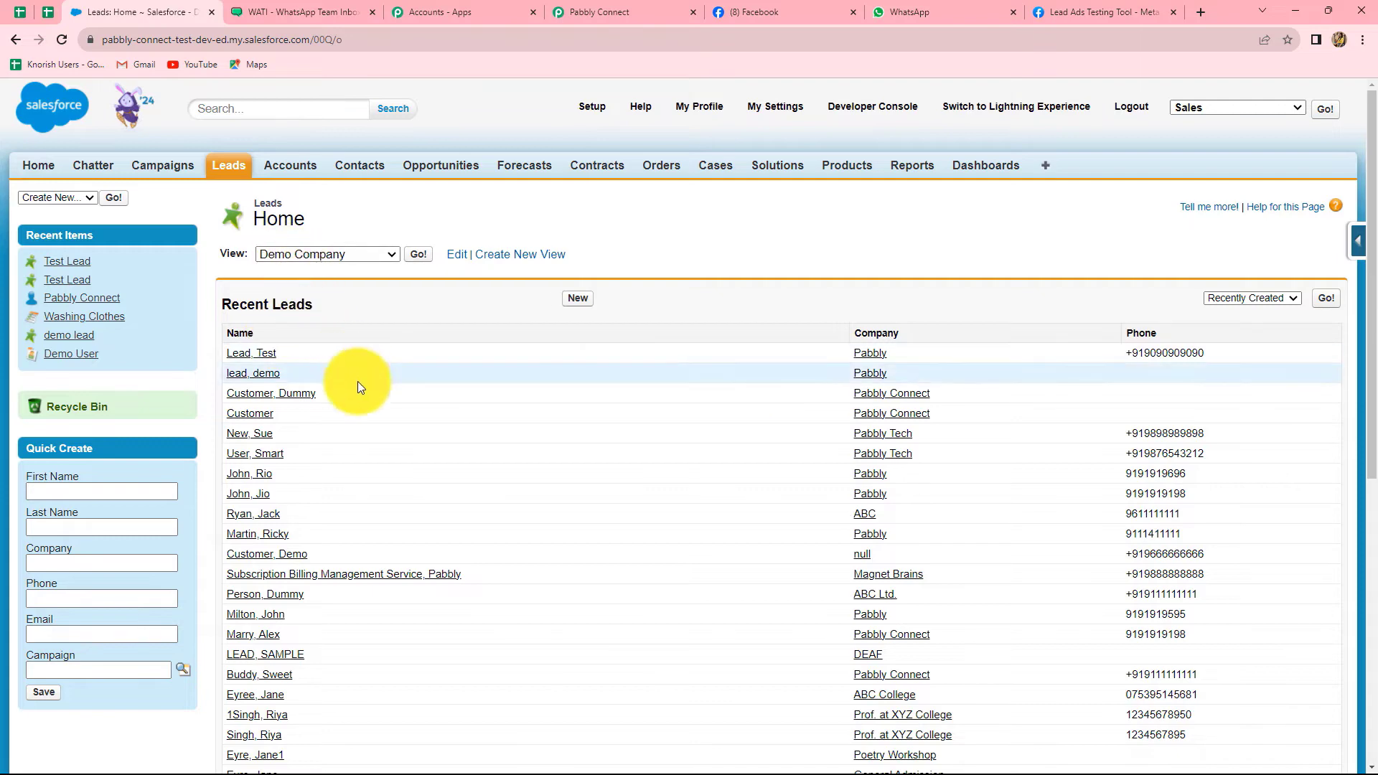
pyautogui.click(316, 3)
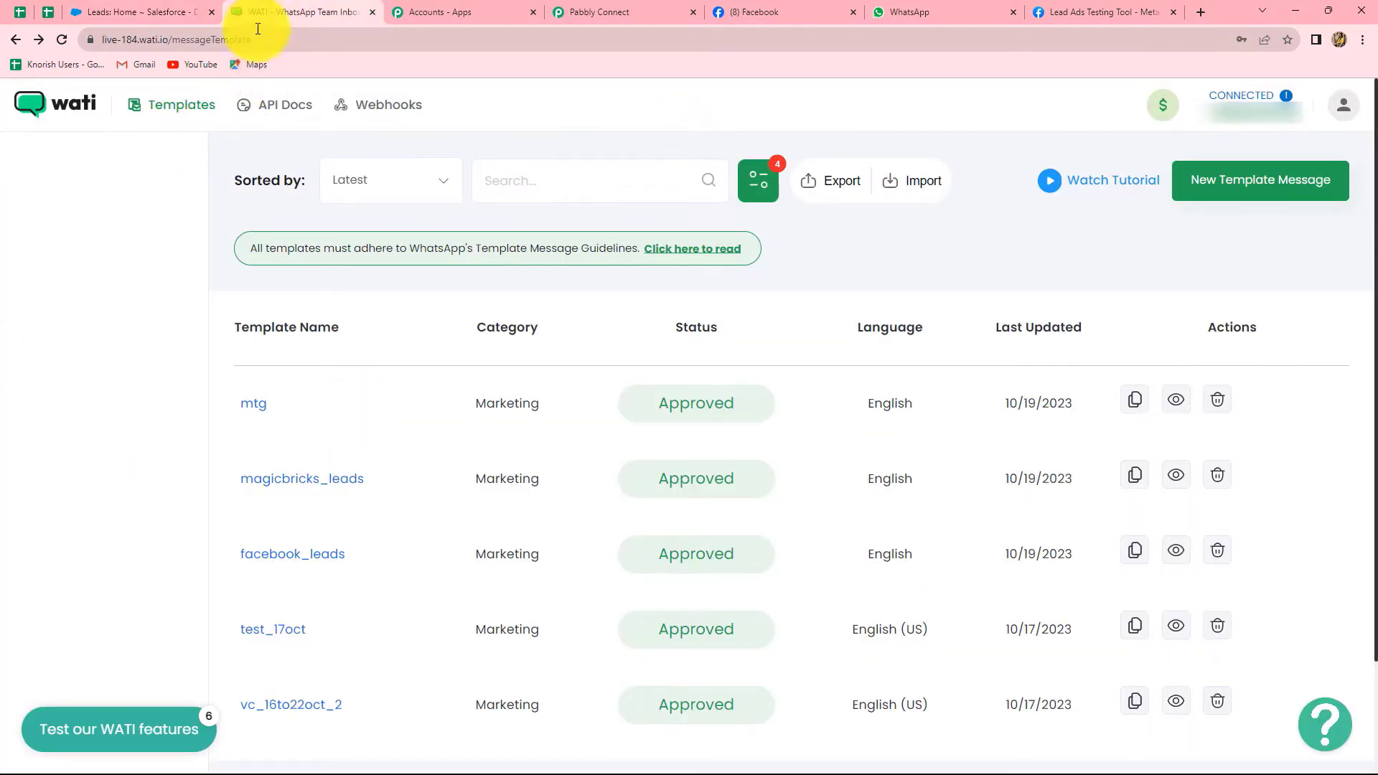
# Add a WATI action with the Send Template Message event and begin a new WATI connection
pyautogui.click(657, 4)
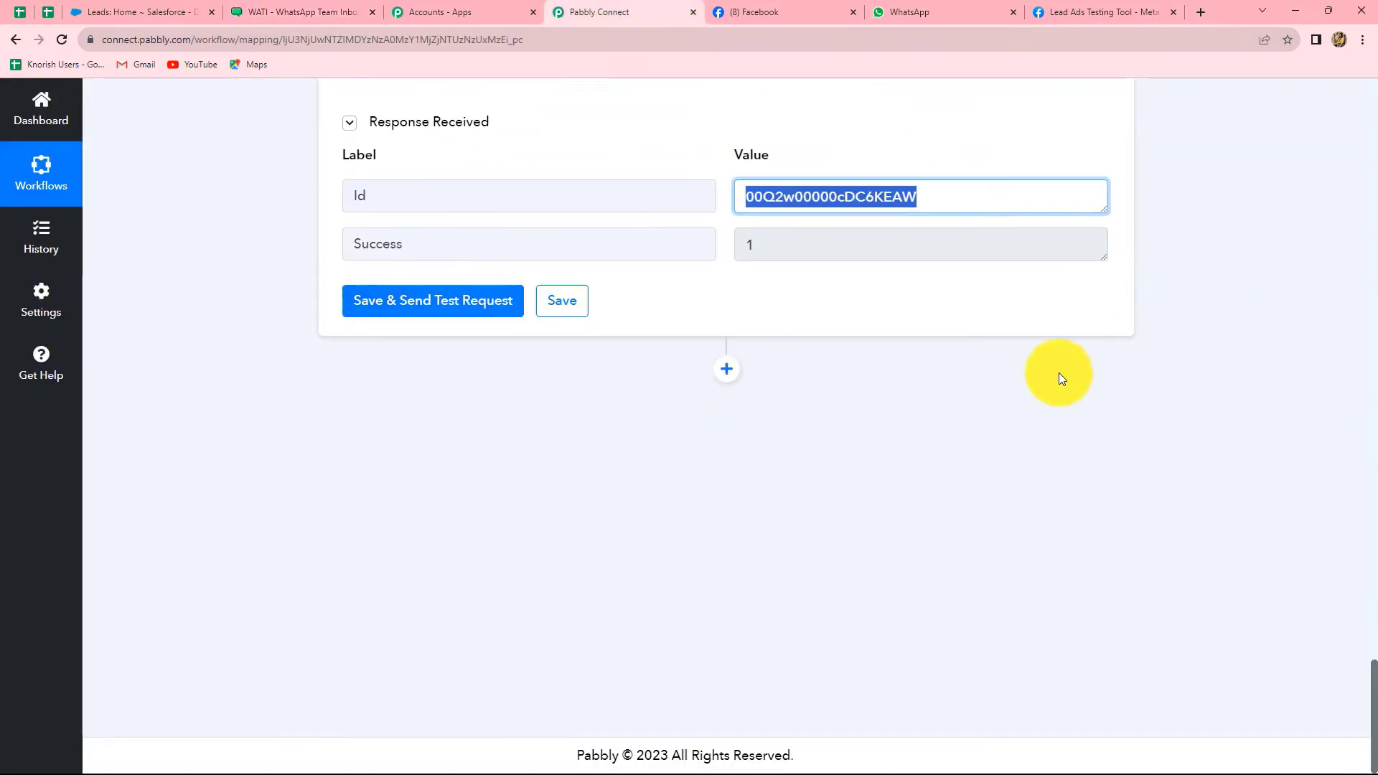
pyautogui.click(727, 371)
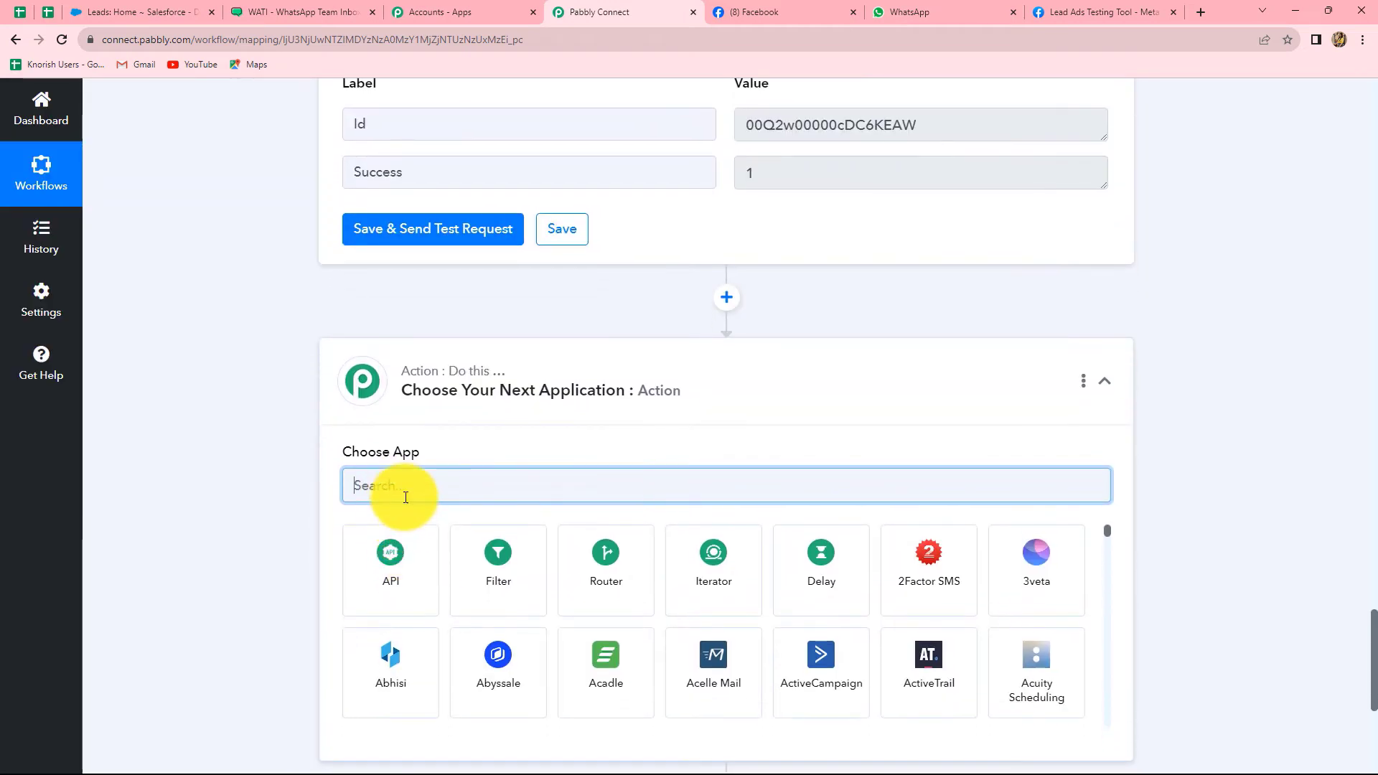
pyautogui.write('Wat')
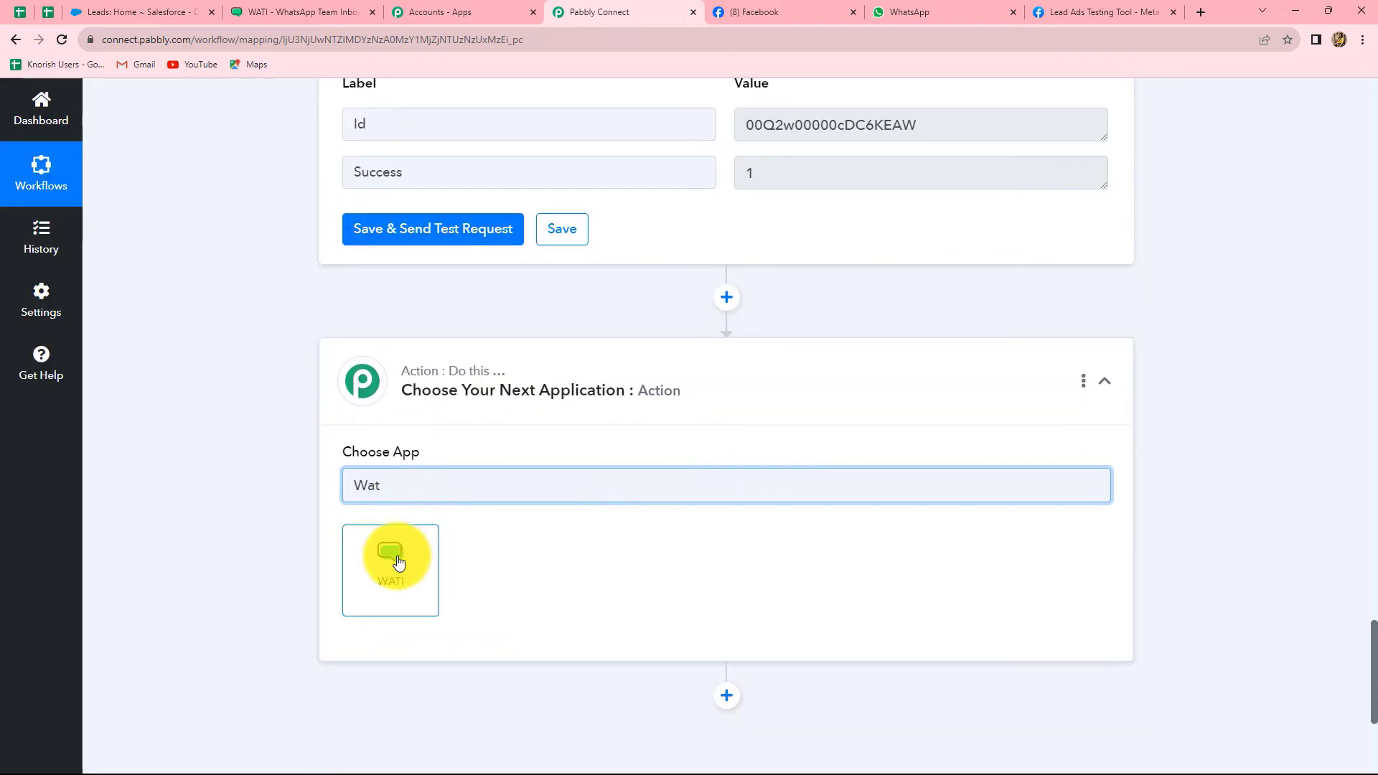
pyautogui.click(399, 560)
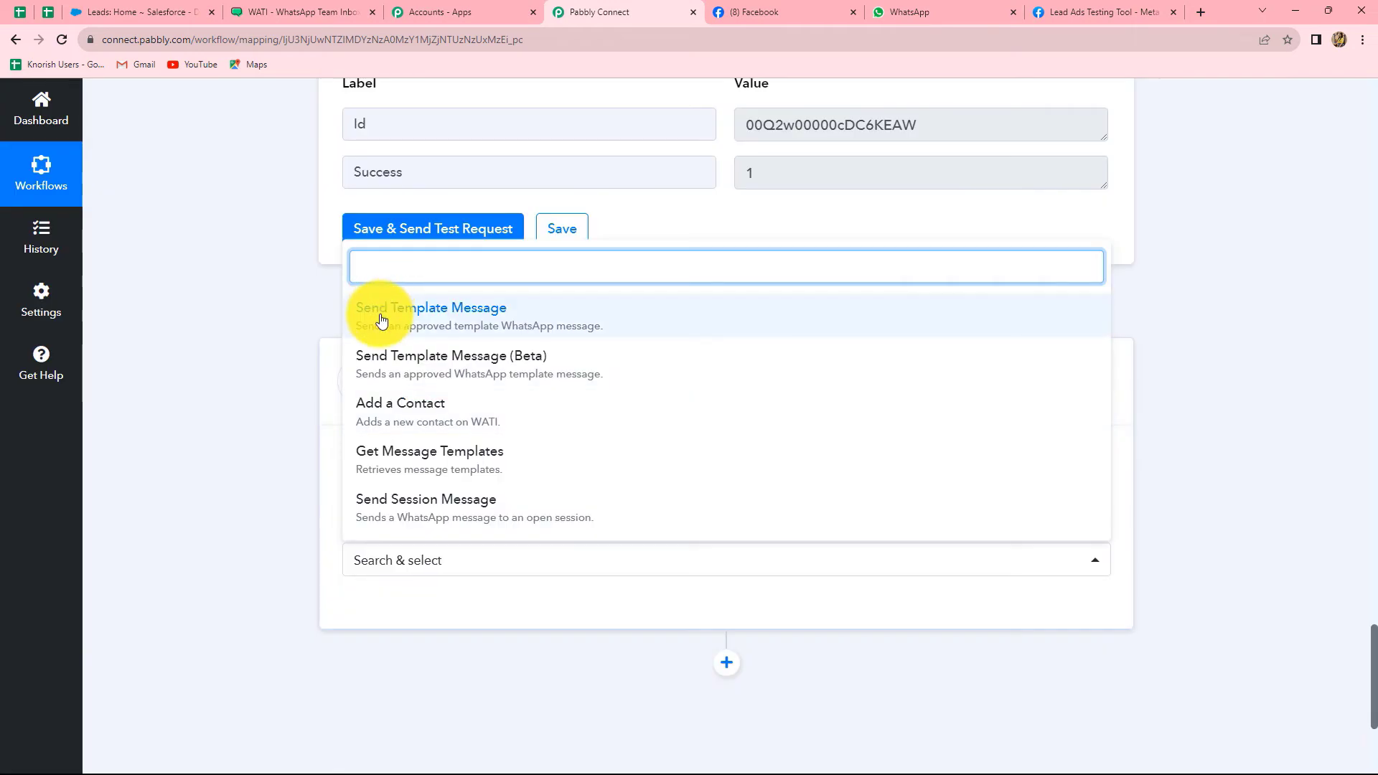
pyautogui.click(381, 320)
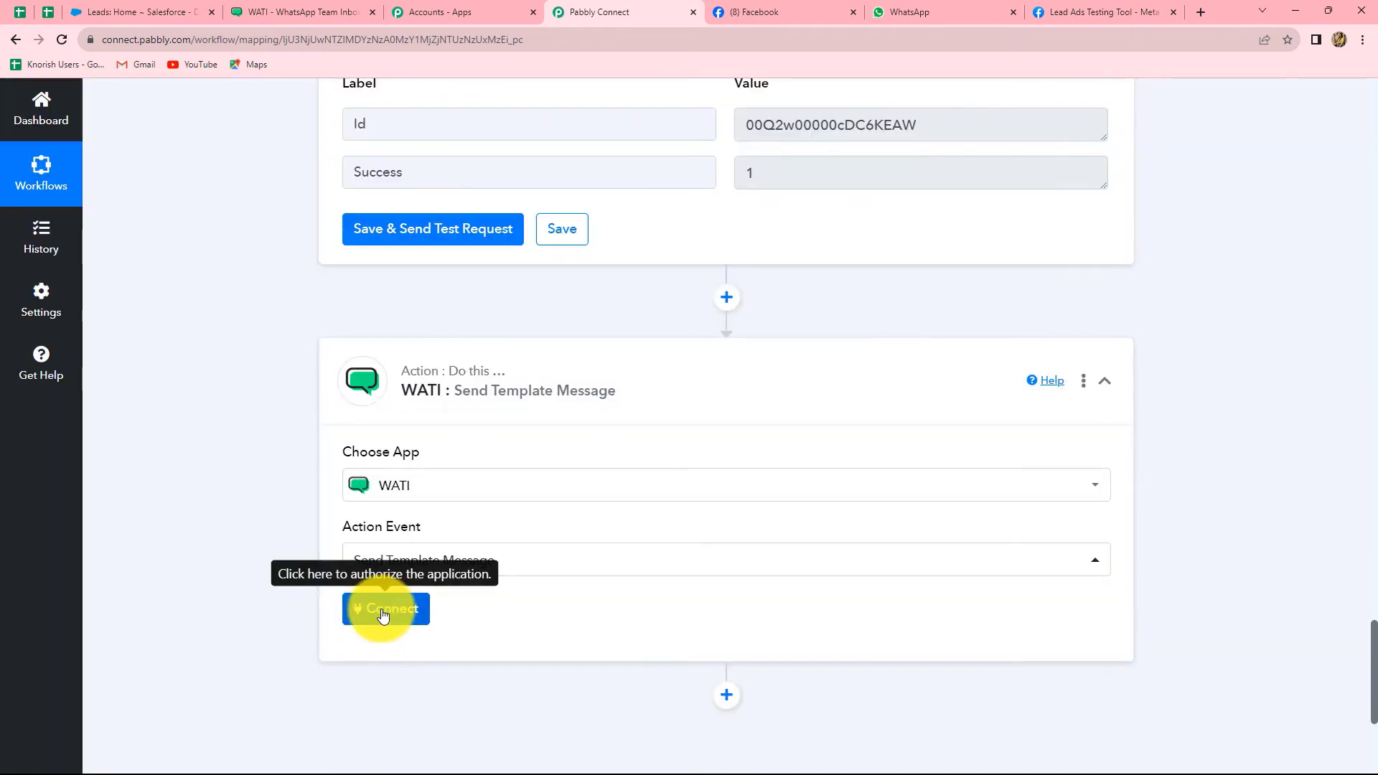
pyautogui.click(384, 610)
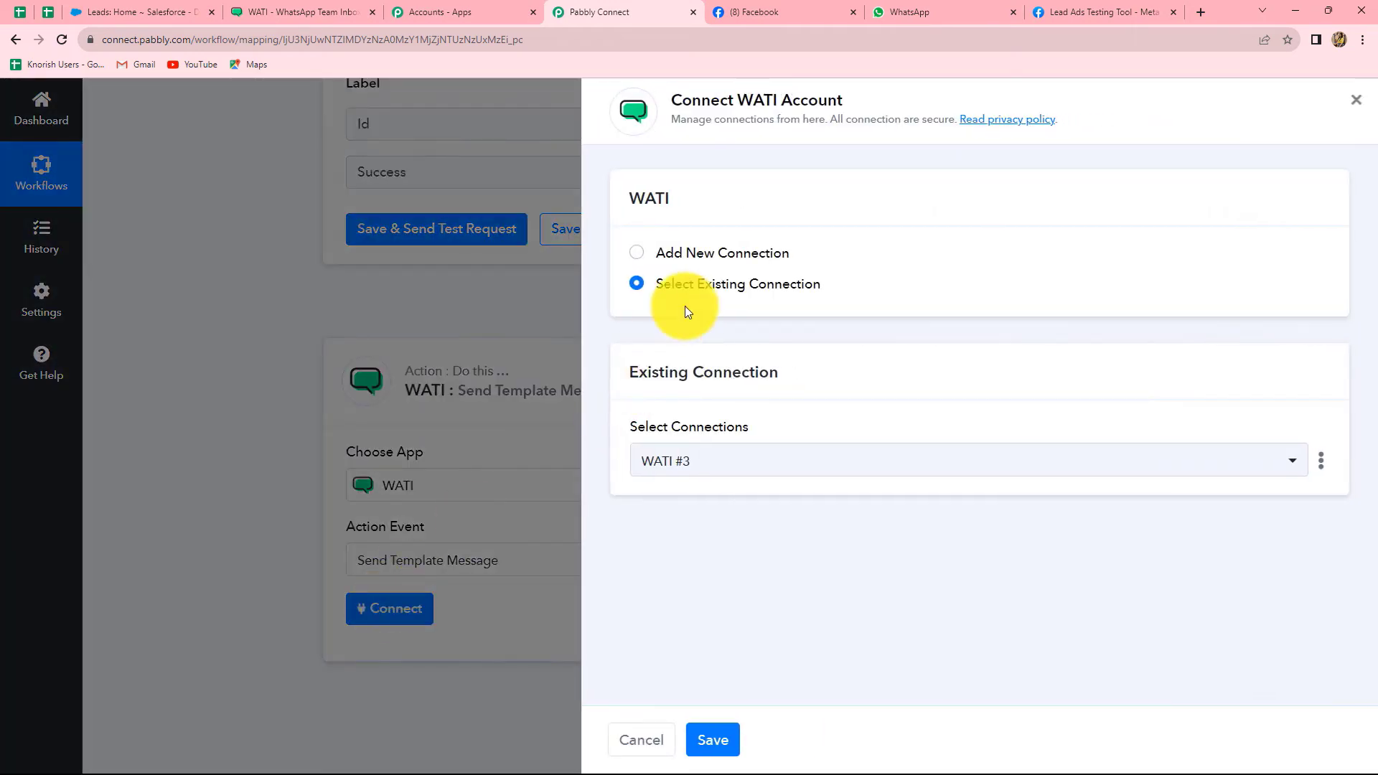
pyautogui.click(638, 253)
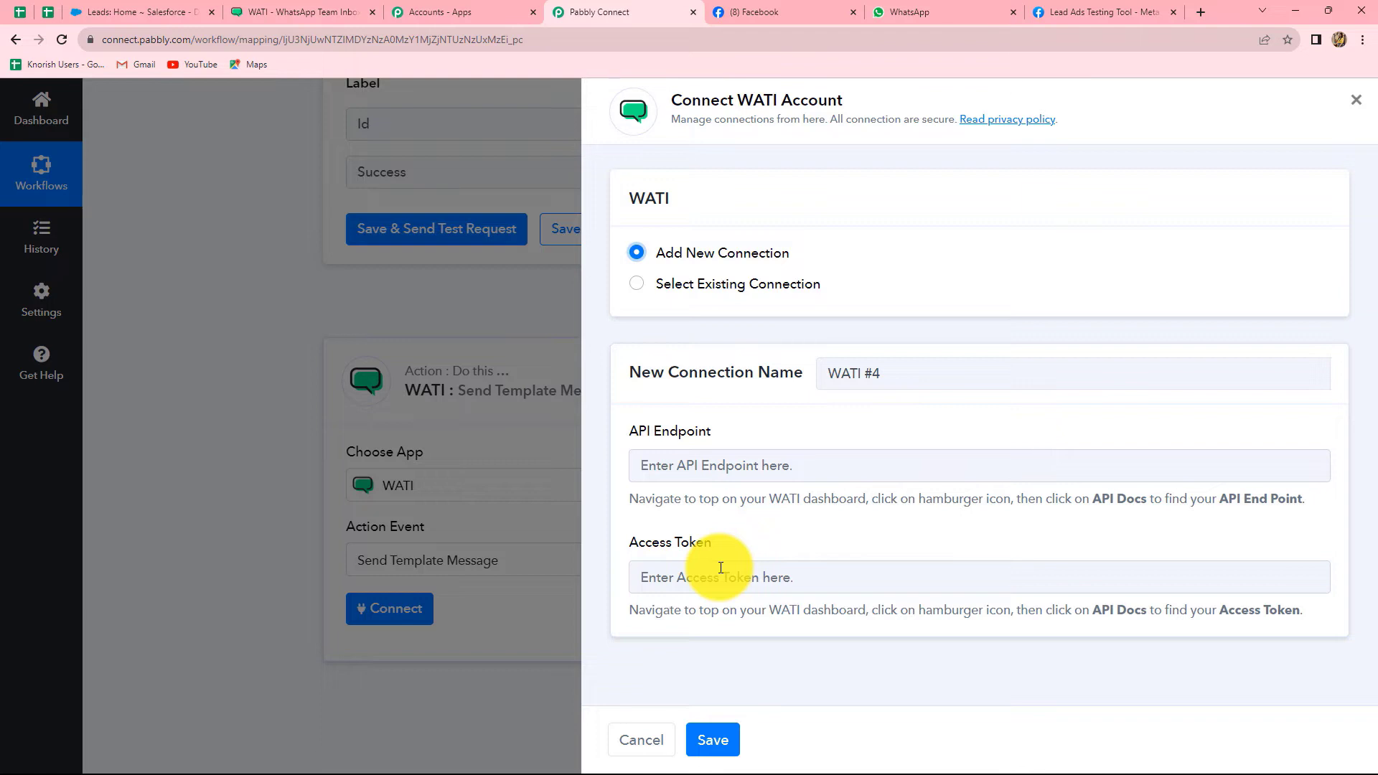
# Copy the API endpoint from WATI's API Docs into the connection's API Endpoint field
pyautogui.click(280, 9)
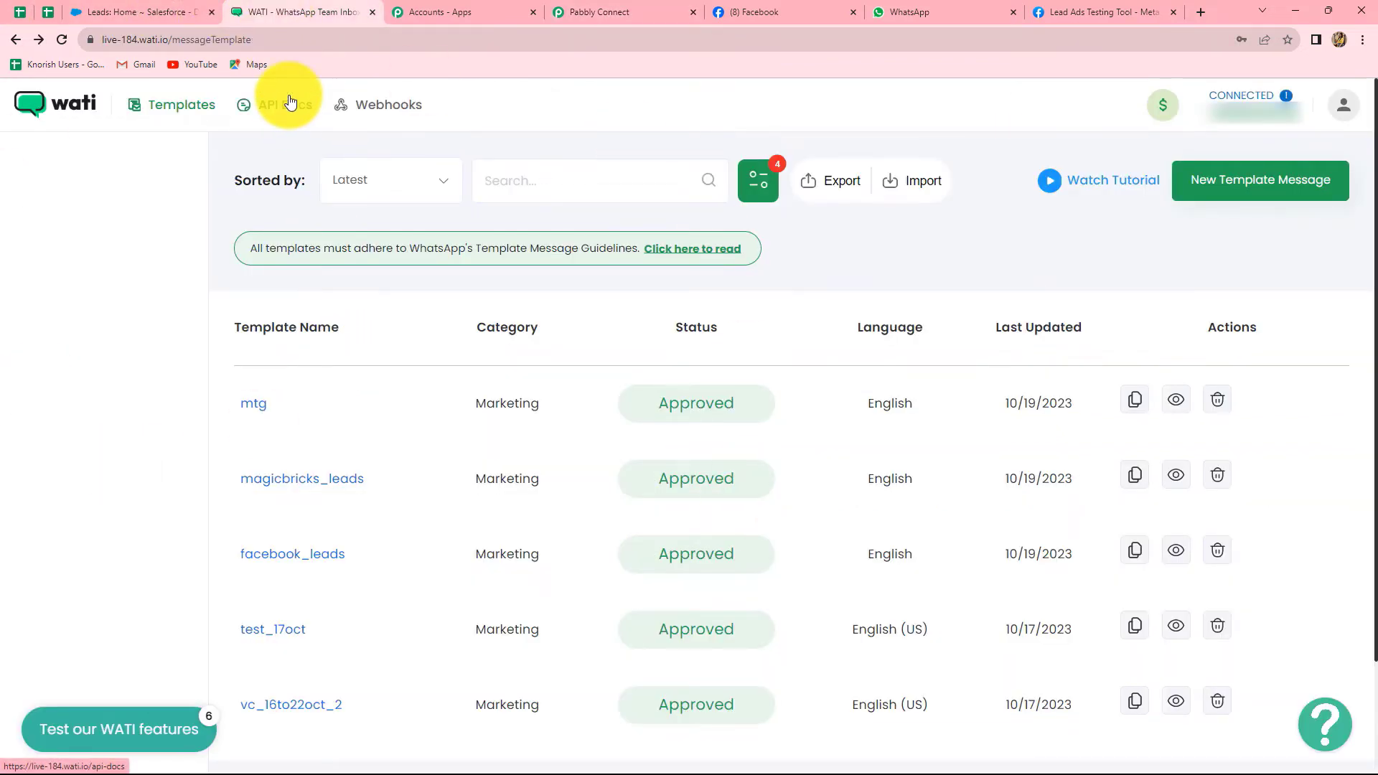
pyautogui.click(286, 104)
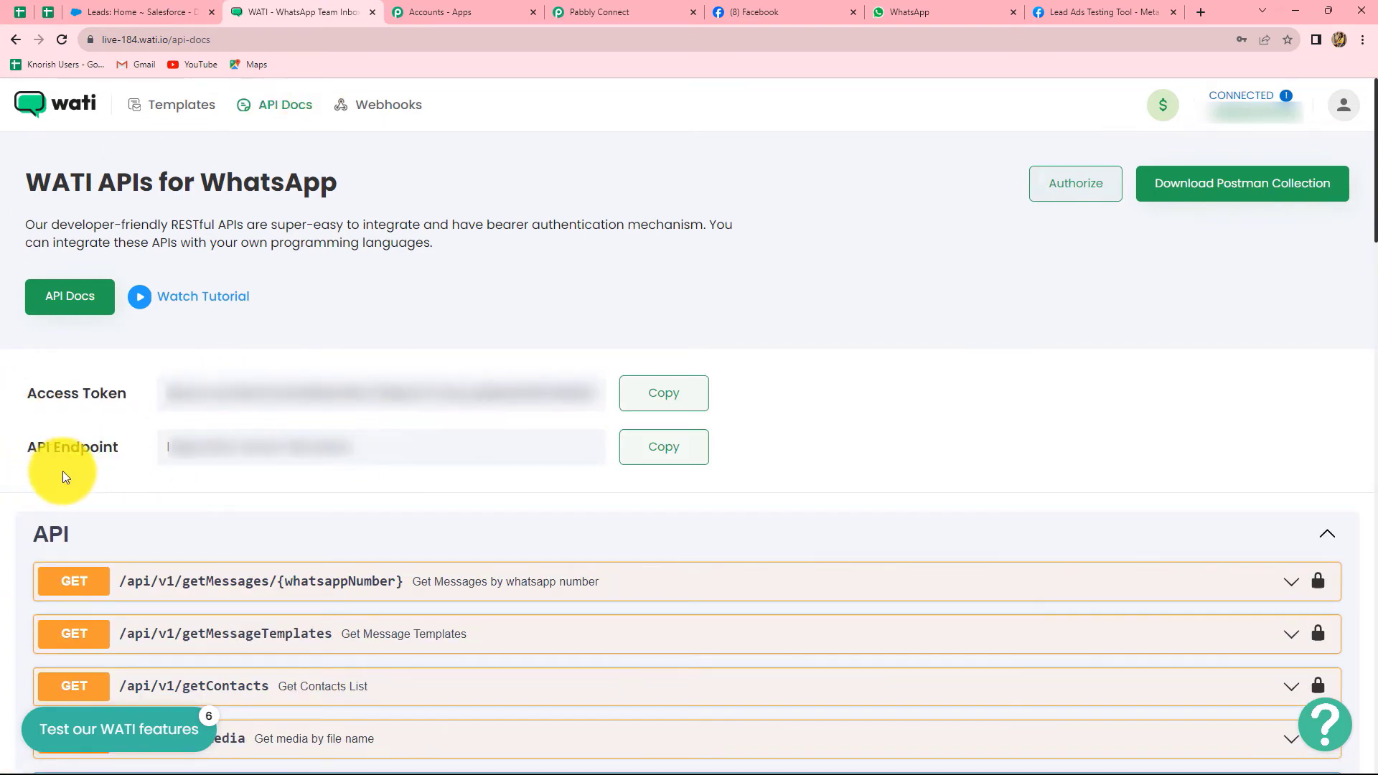
pyautogui.click(659, 453)
pyautogui.click(656, 10)
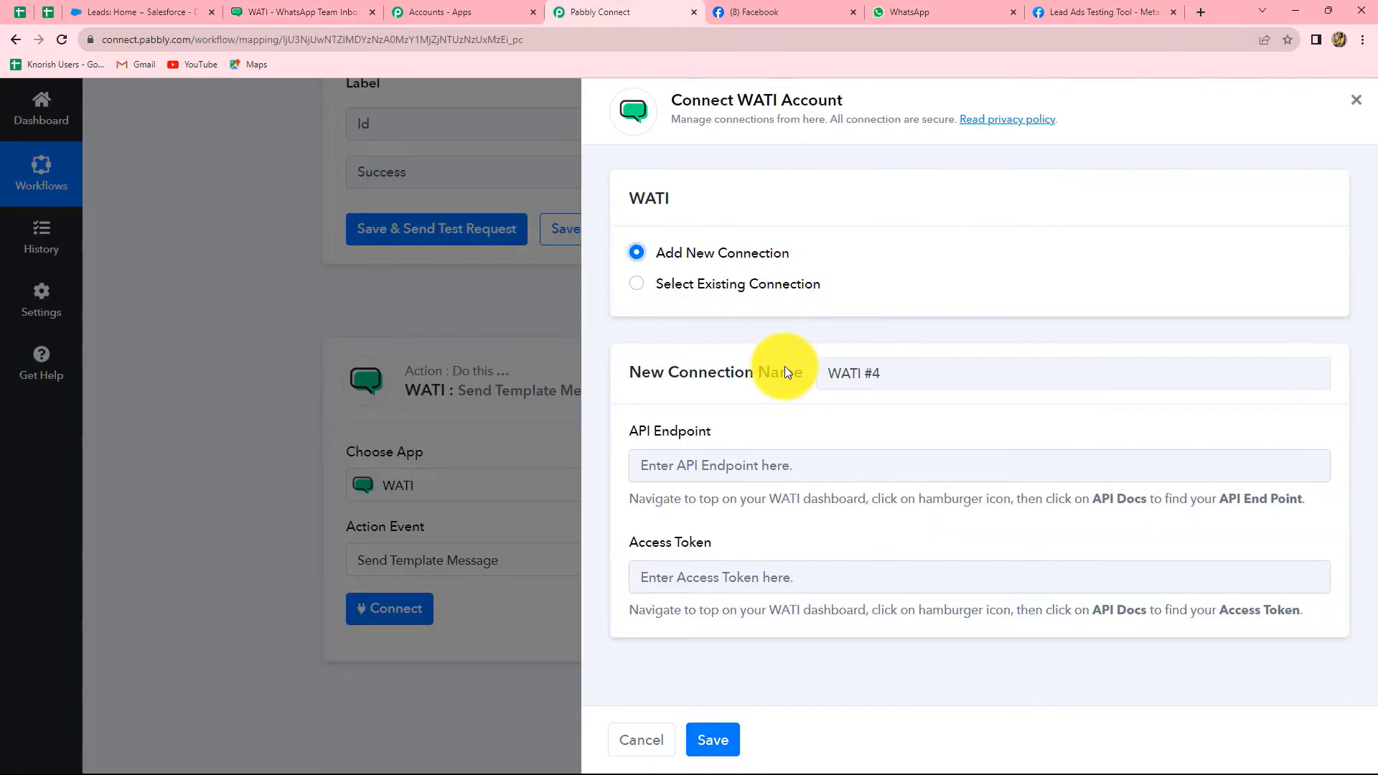
pyautogui.click(739, 465)
pyautogui.hotkey('ctrl', 'v')
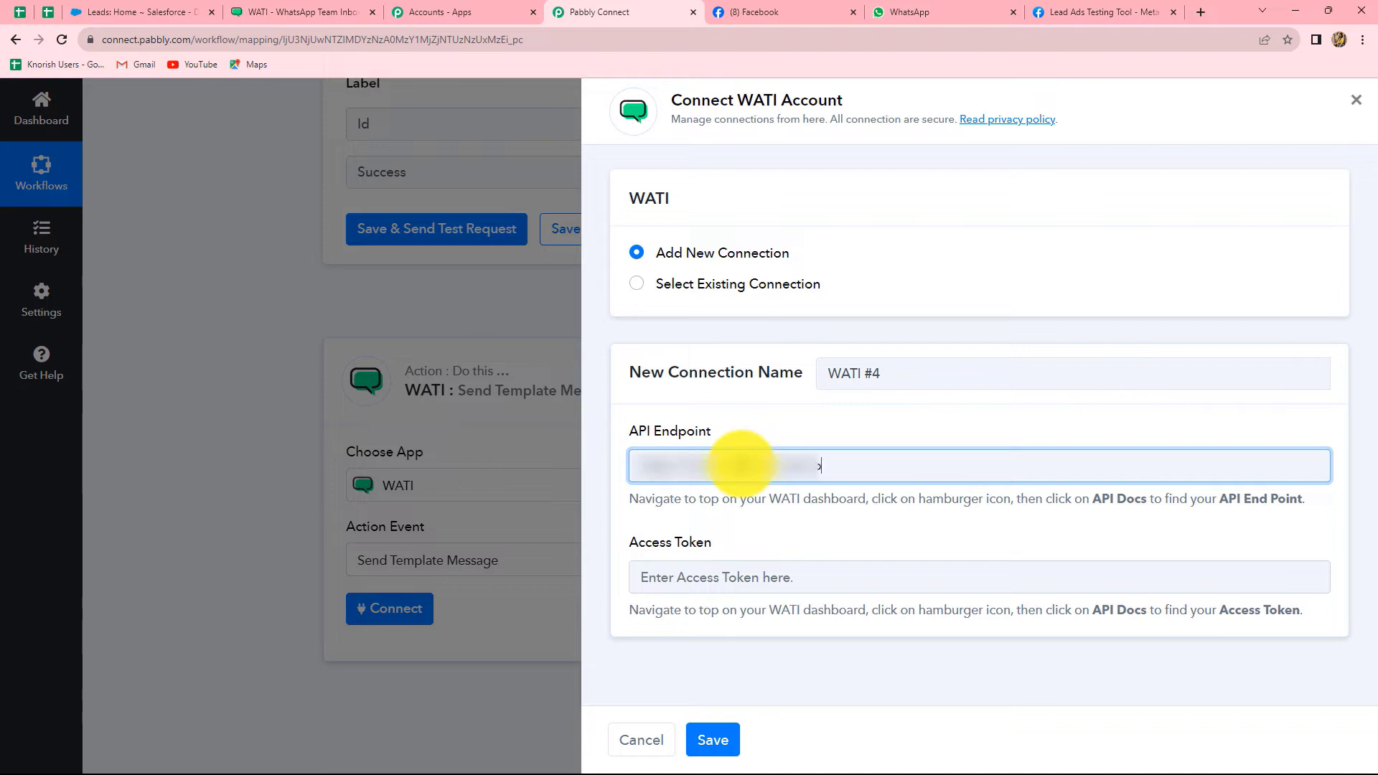
# Paste WATI's access token into the Access Token field and save the connection
pyautogui.click(310, 7)
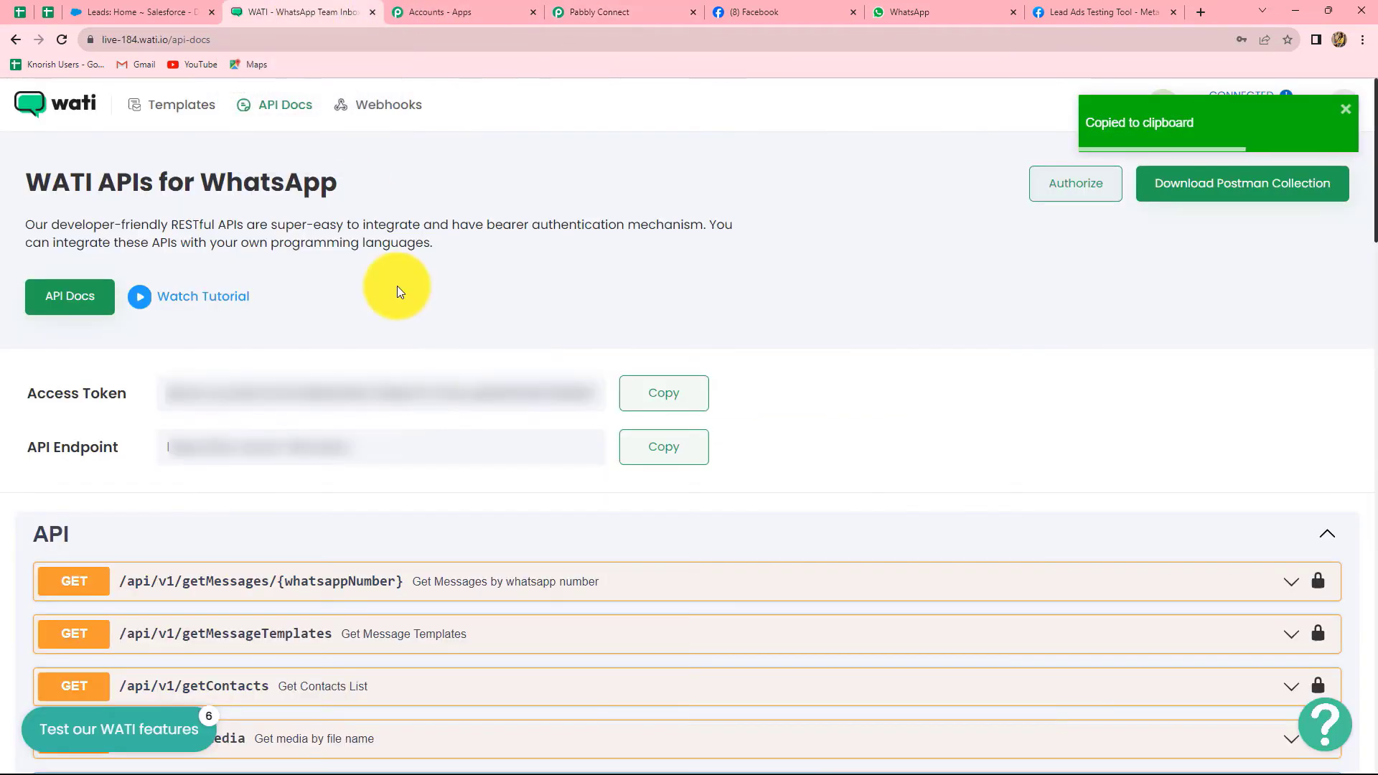
pyautogui.click(660, 402)
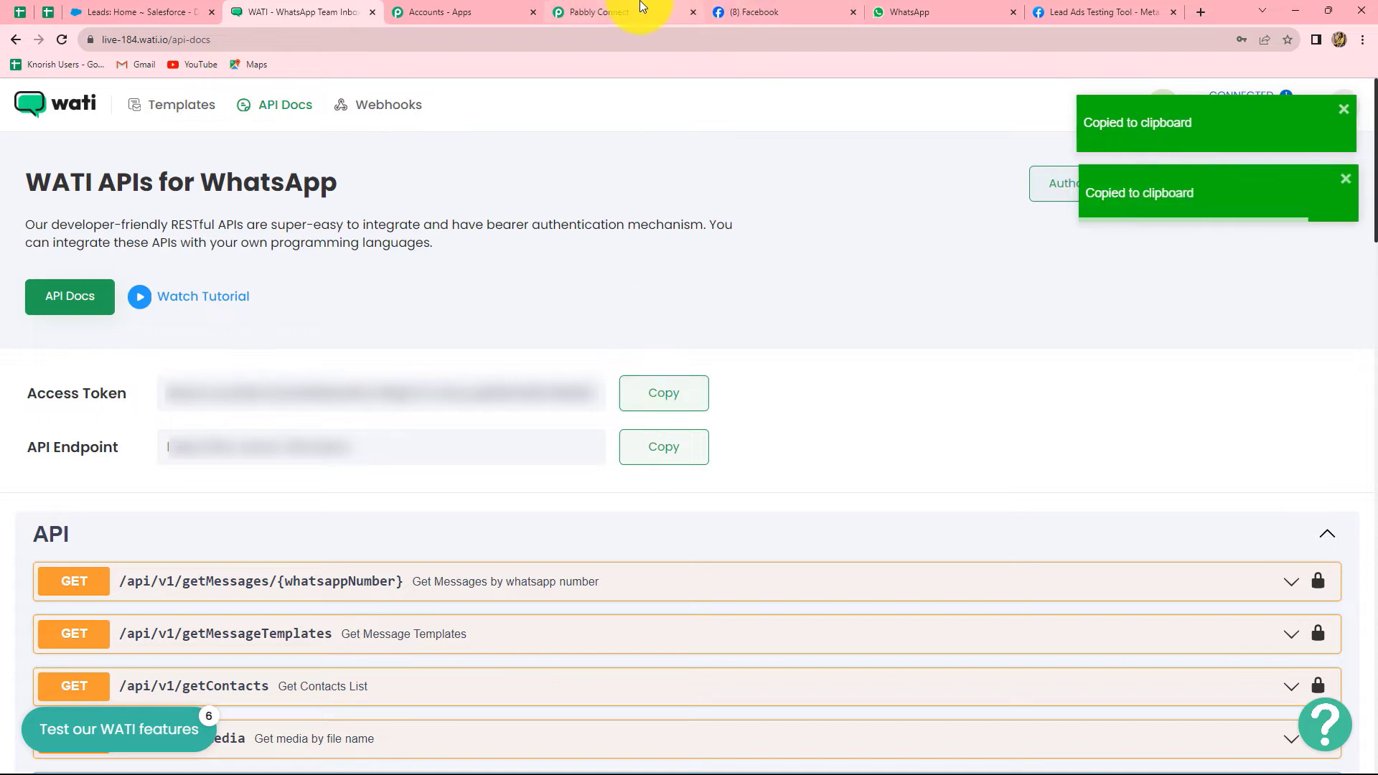
pyautogui.click(632, 12)
pyautogui.click(639, 578)
pyautogui.hotkey('ctrl', 'v')
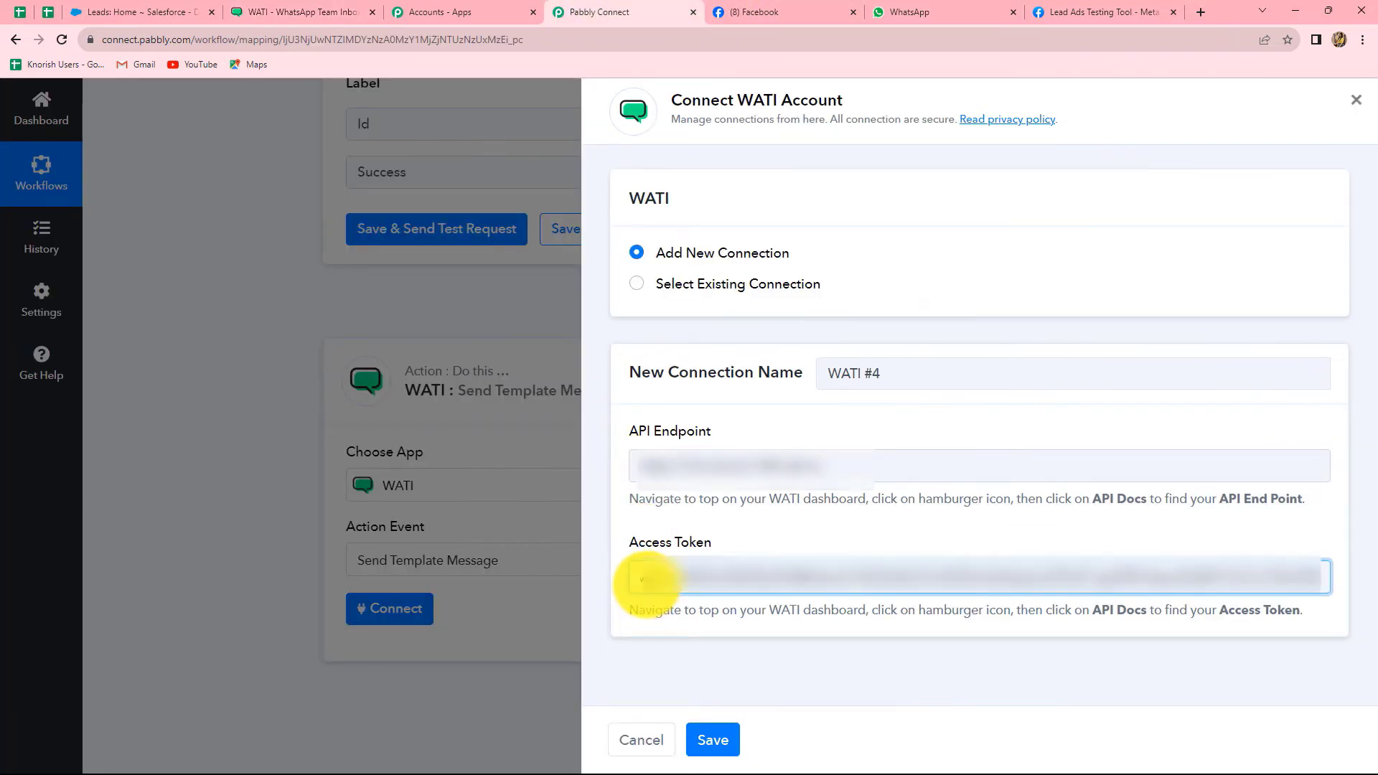
pyautogui.click(709, 739)
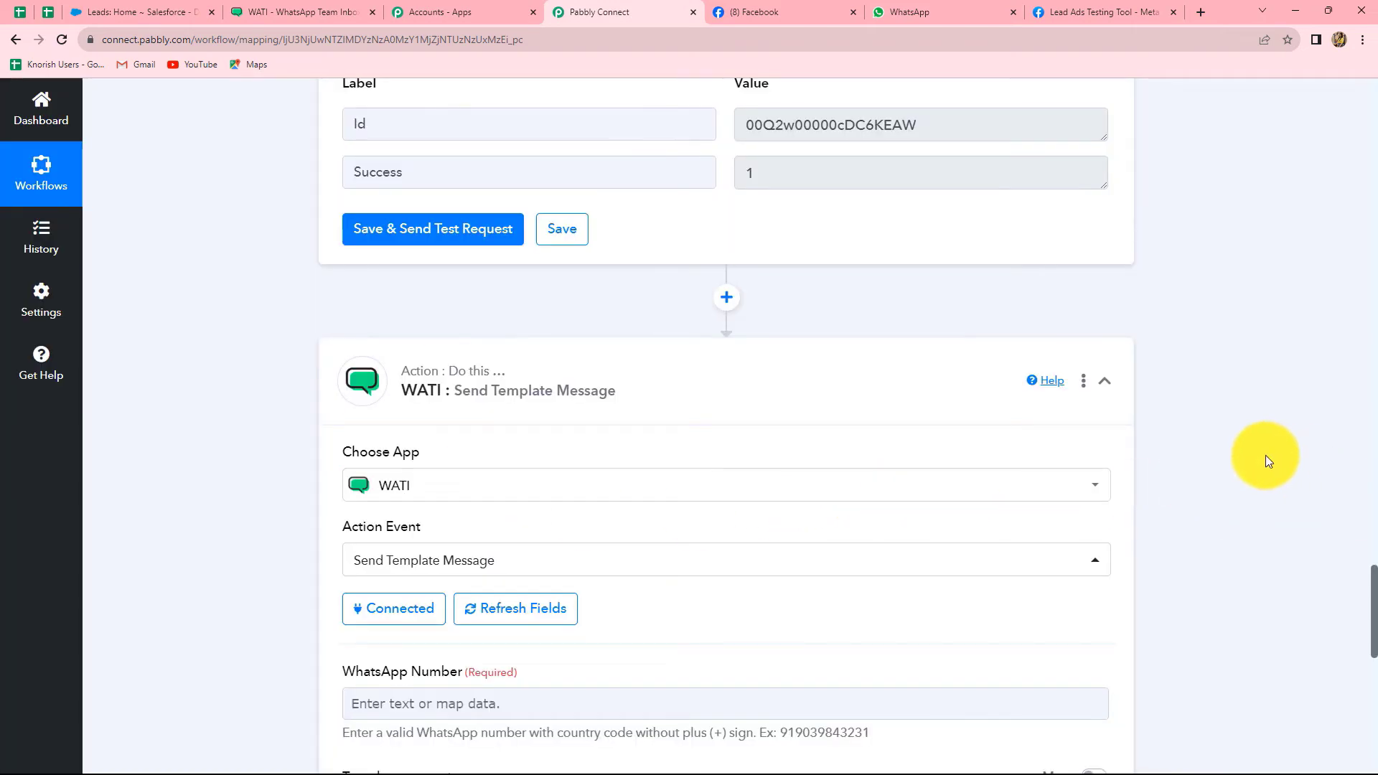
# Review the Send Template Message fields and the Facebook lead page, then bring up data for WhatsApp Number
pyautogui.scroll(-7, 1231, 449)
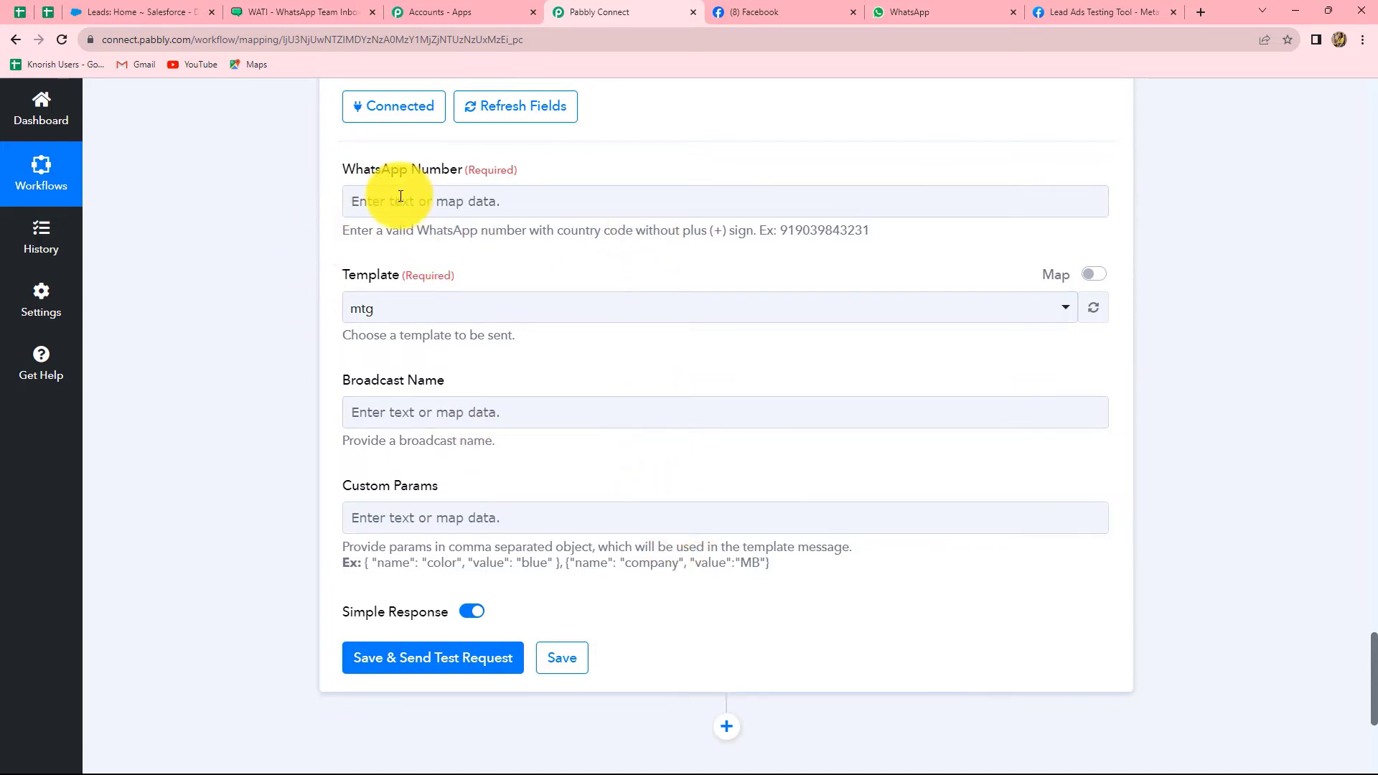
pyautogui.scroll(2, 416, 244)
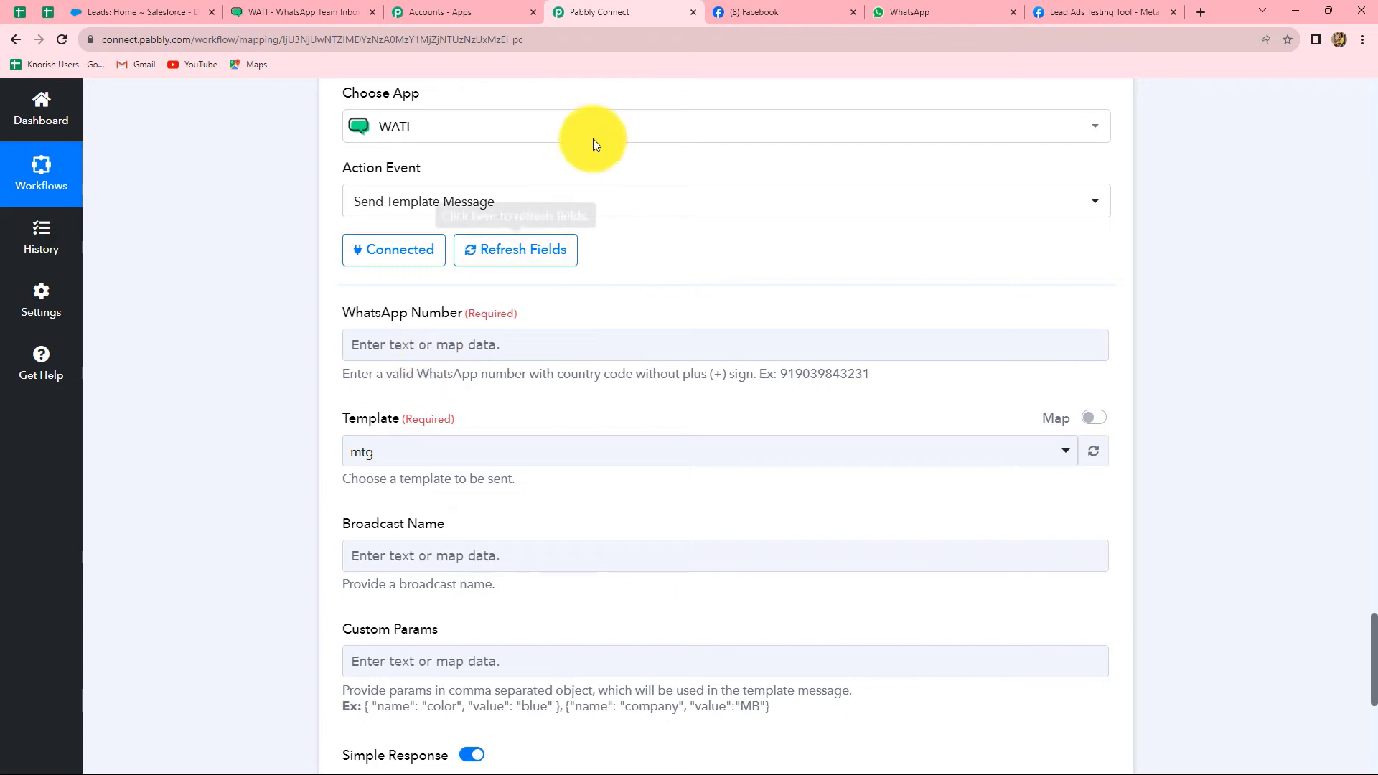
pyautogui.click(753, 12)
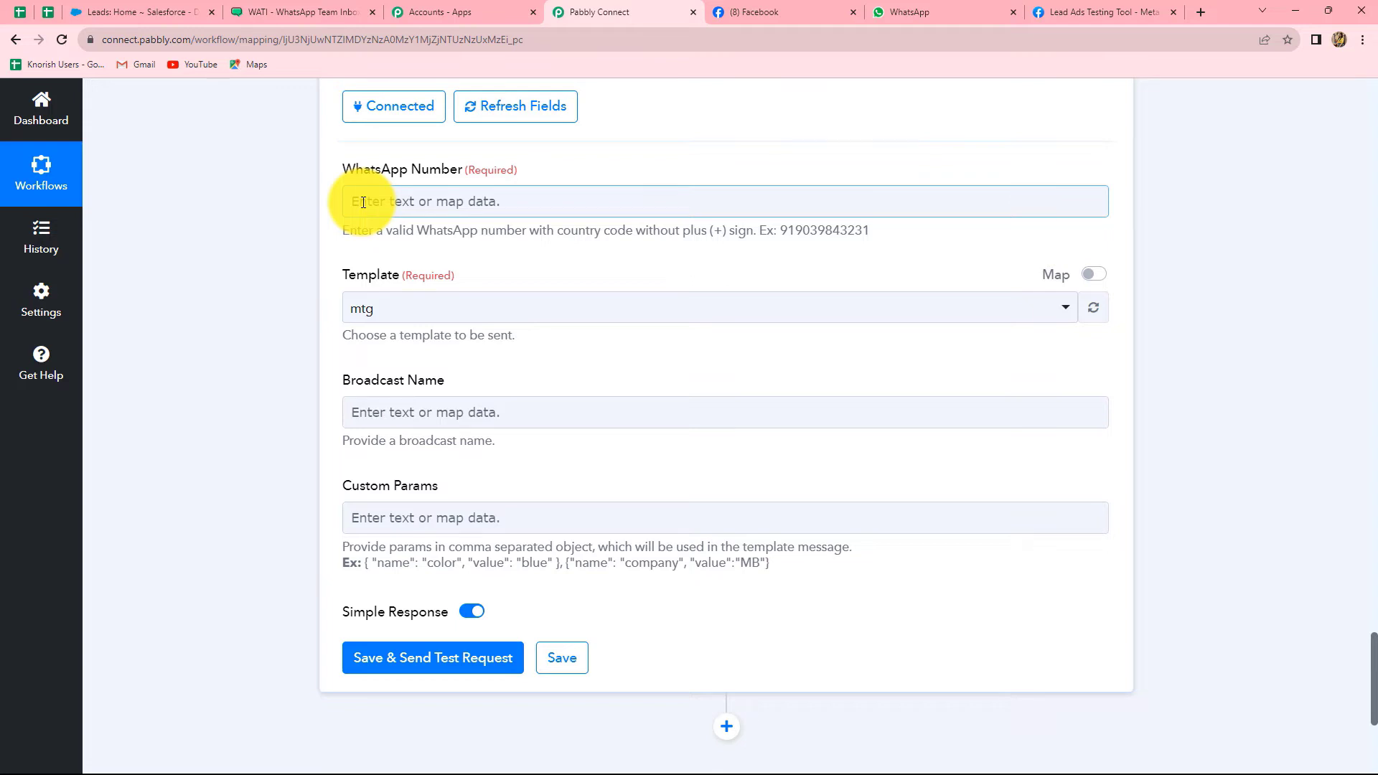
pyautogui.click(363, 202)
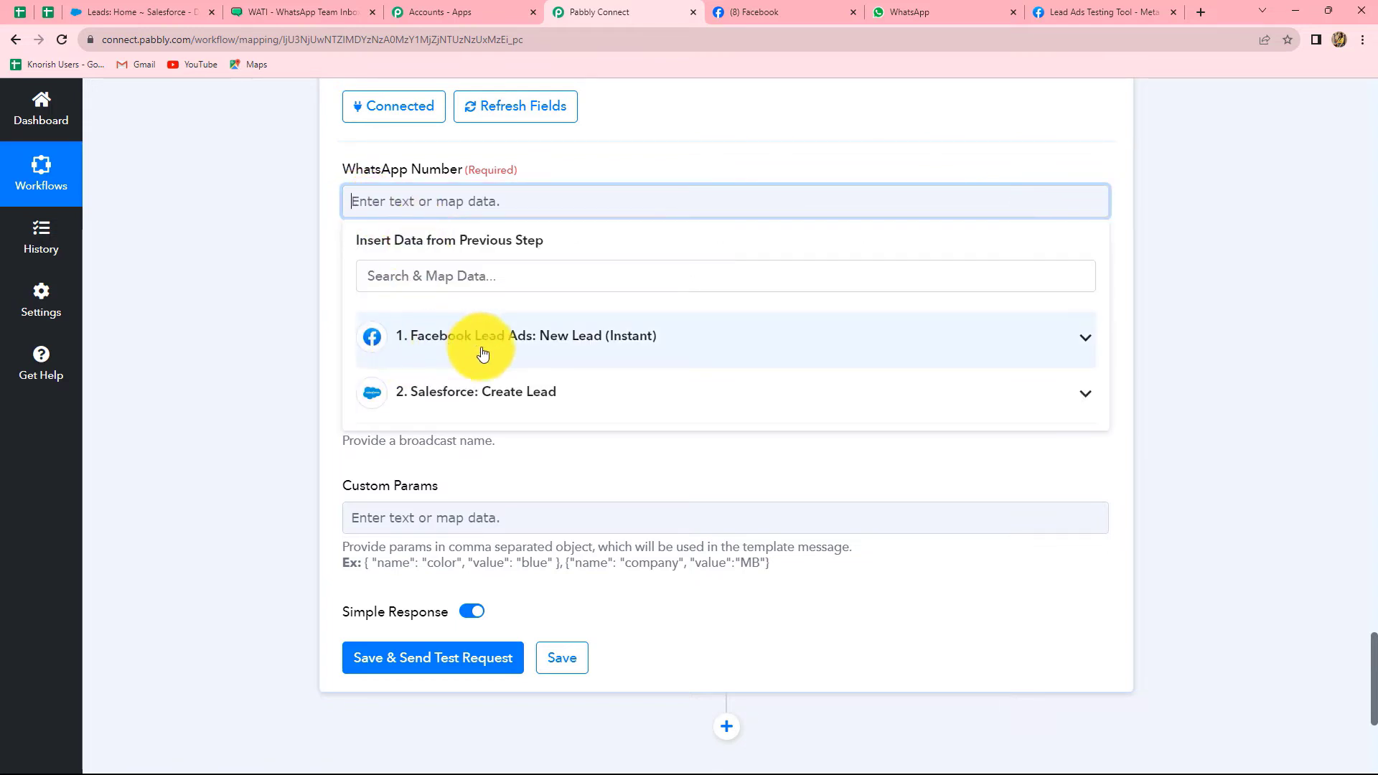
# Insert Res4 Phone Number from Facebook Lead Ads: New Lead as the WhatsApp Number value
pyautogui.click(482, 353)
pyautogui.click(518, 495)
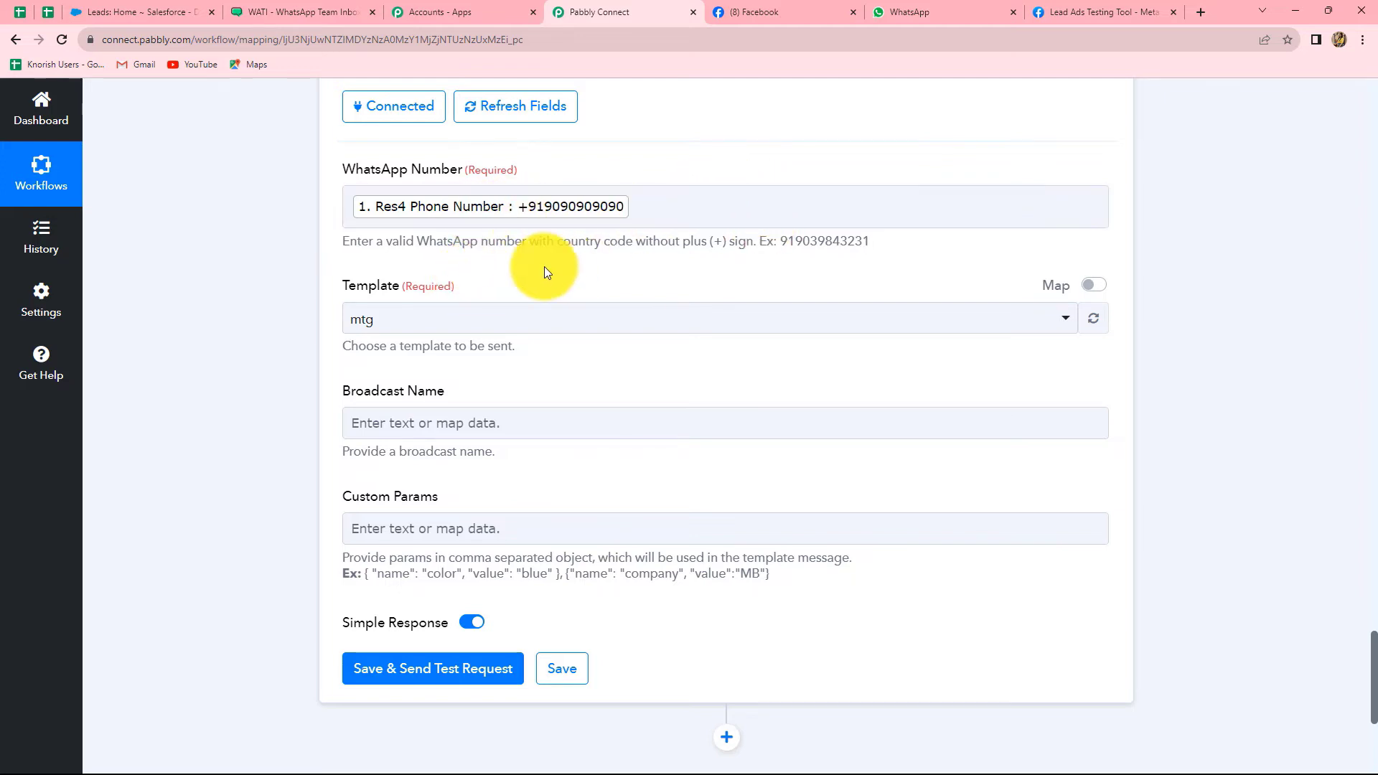
pyautogui.scroll(-1, 544, 269)
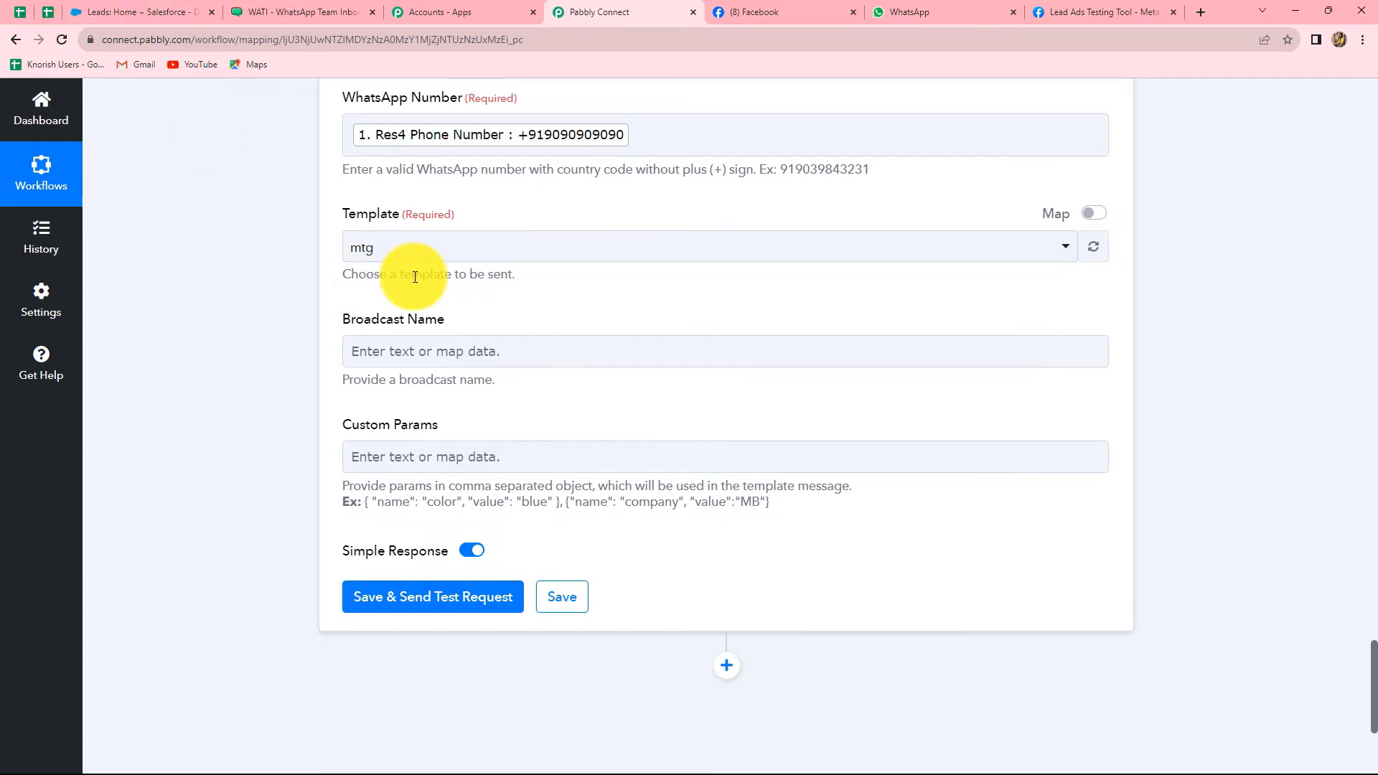
# Open WATI's Templates list showing mtg, magicbricks_leads, facebook_leads and other approved templates
pyautogui.click(270, 11)
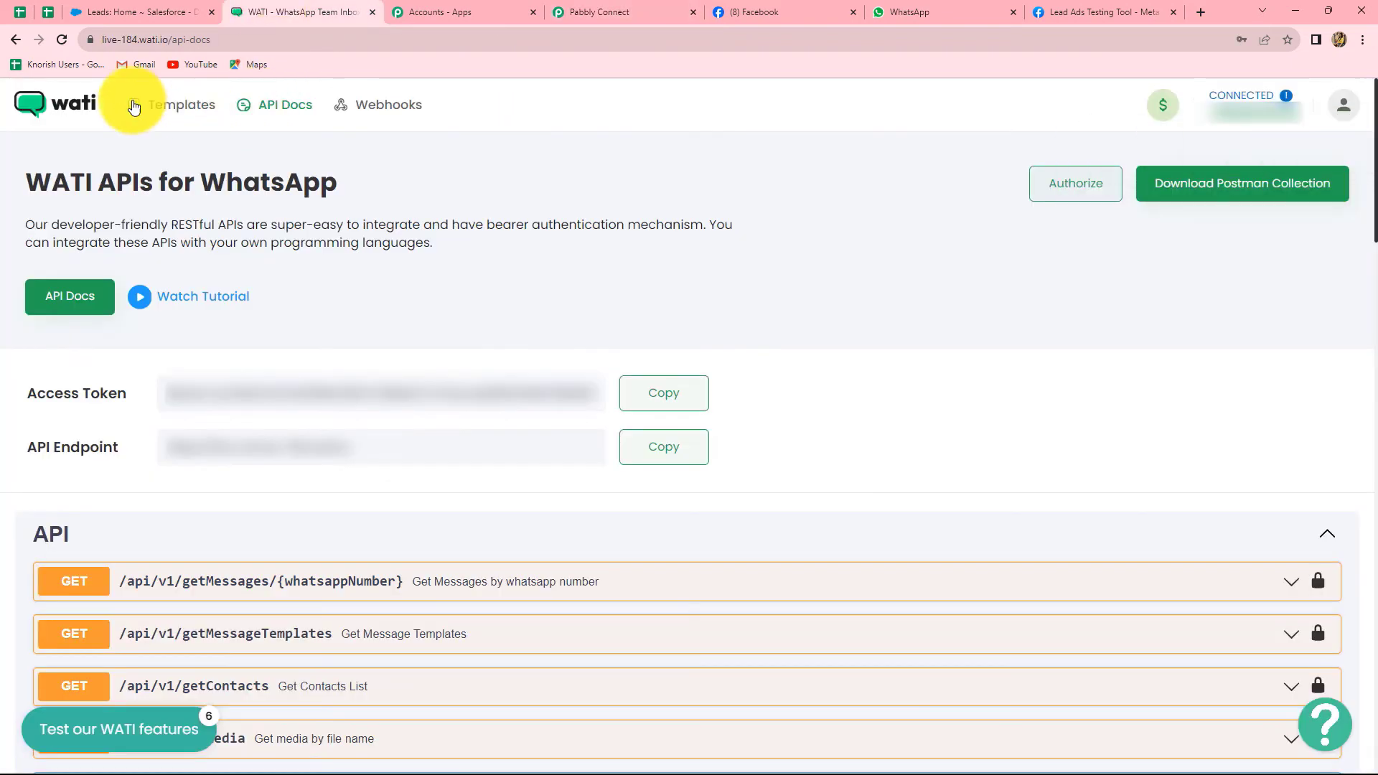
pyautogui.click(202, 106)
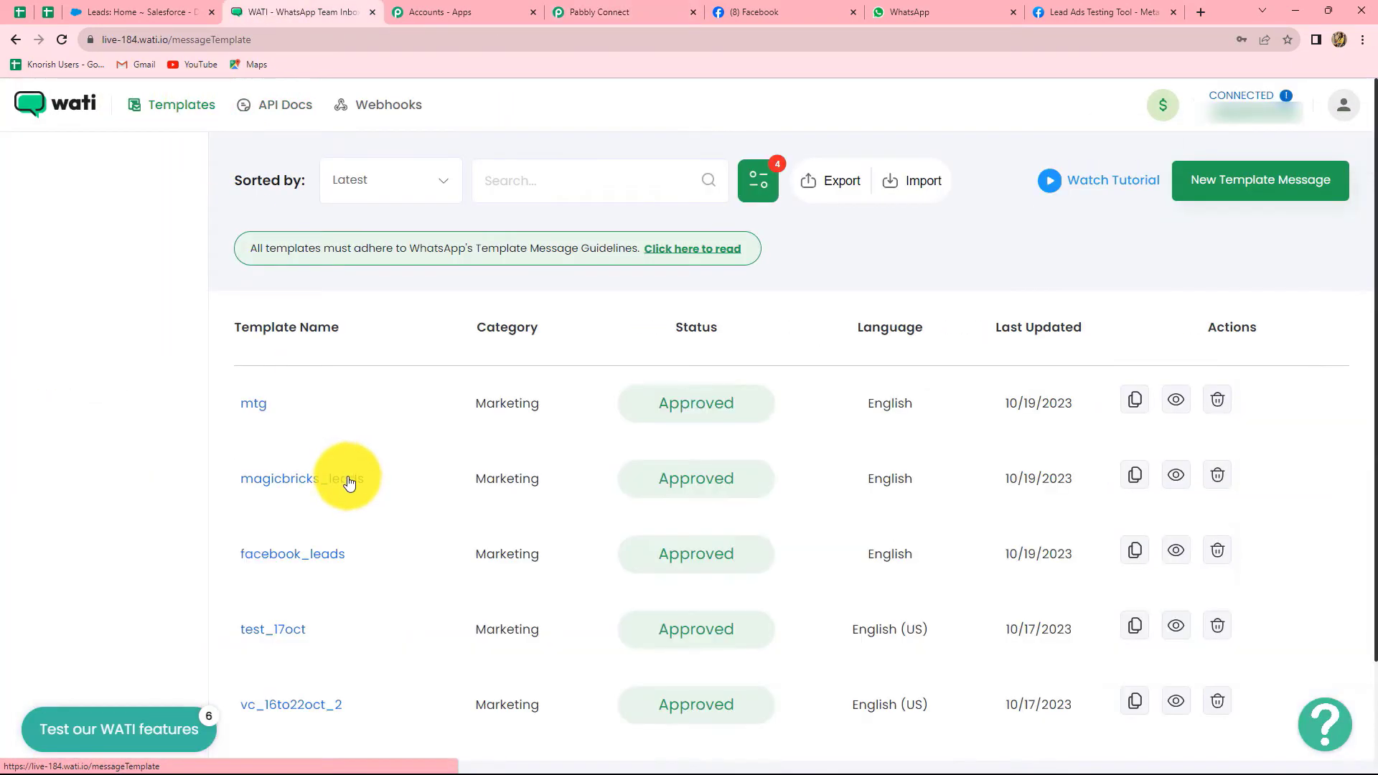
pyautogui.scroll(-2, 850, 437)
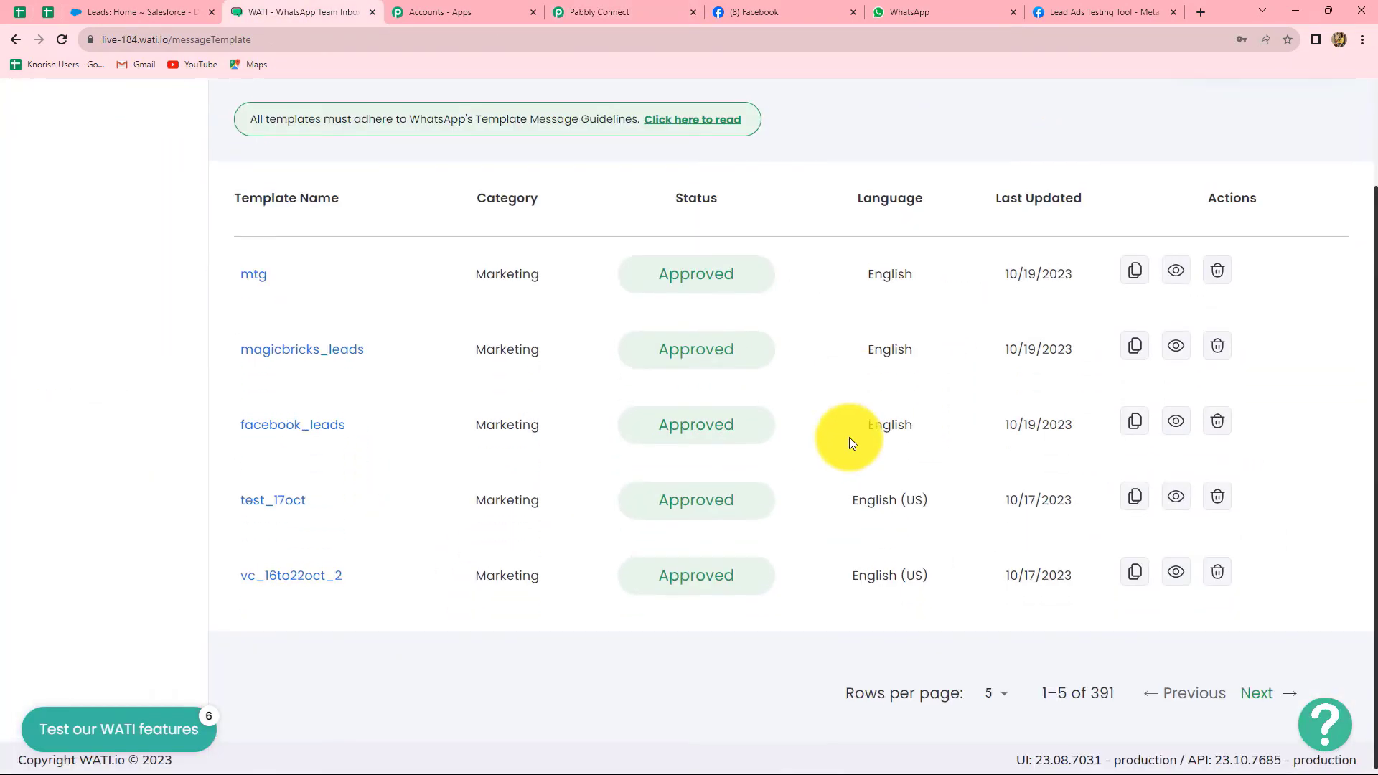
pyautogui.scroll(2, 850, 437)
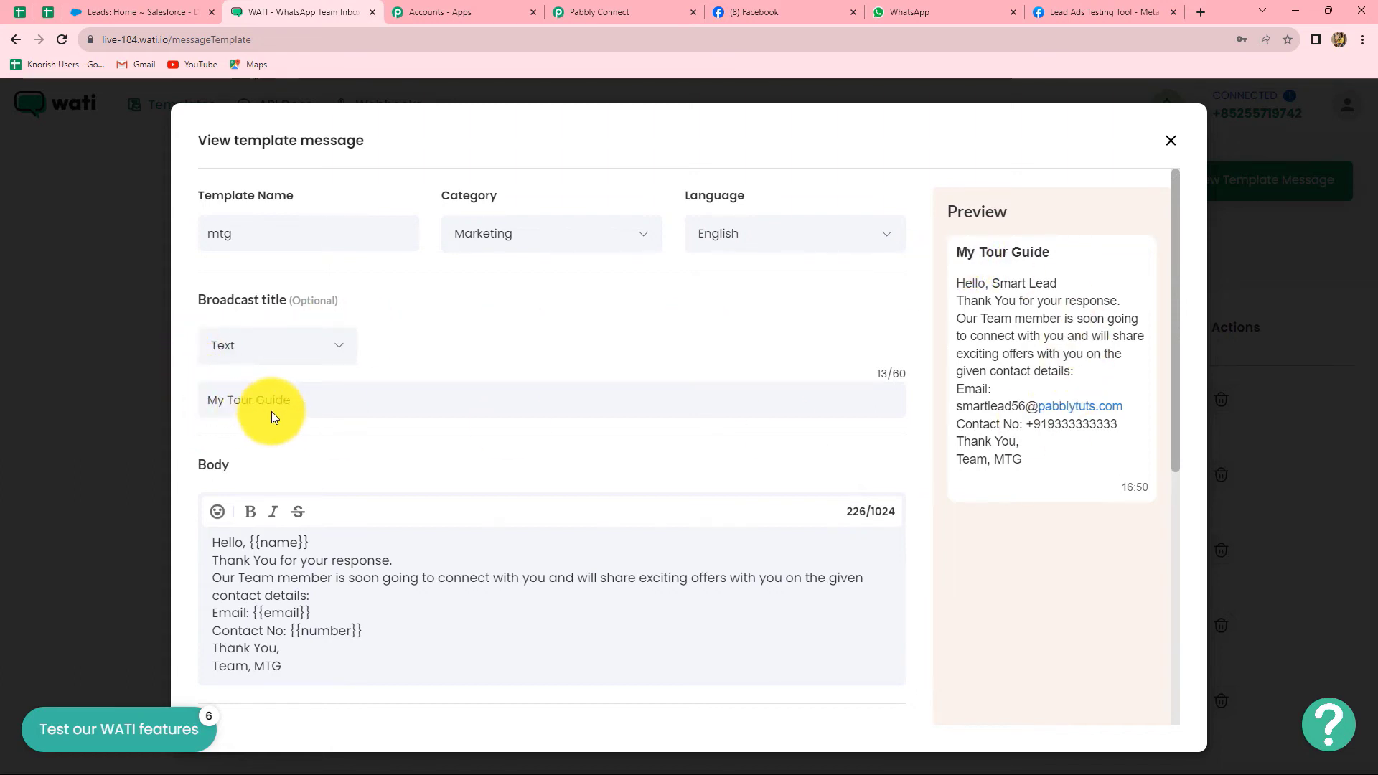
# Read through the mtg template's My Tour Guide body and its placeholders, then close the preview
pyautogui.moveTo(959, 251); pyautogui.dragTo(1075, 256)
pyautogui.click(1075, 255)
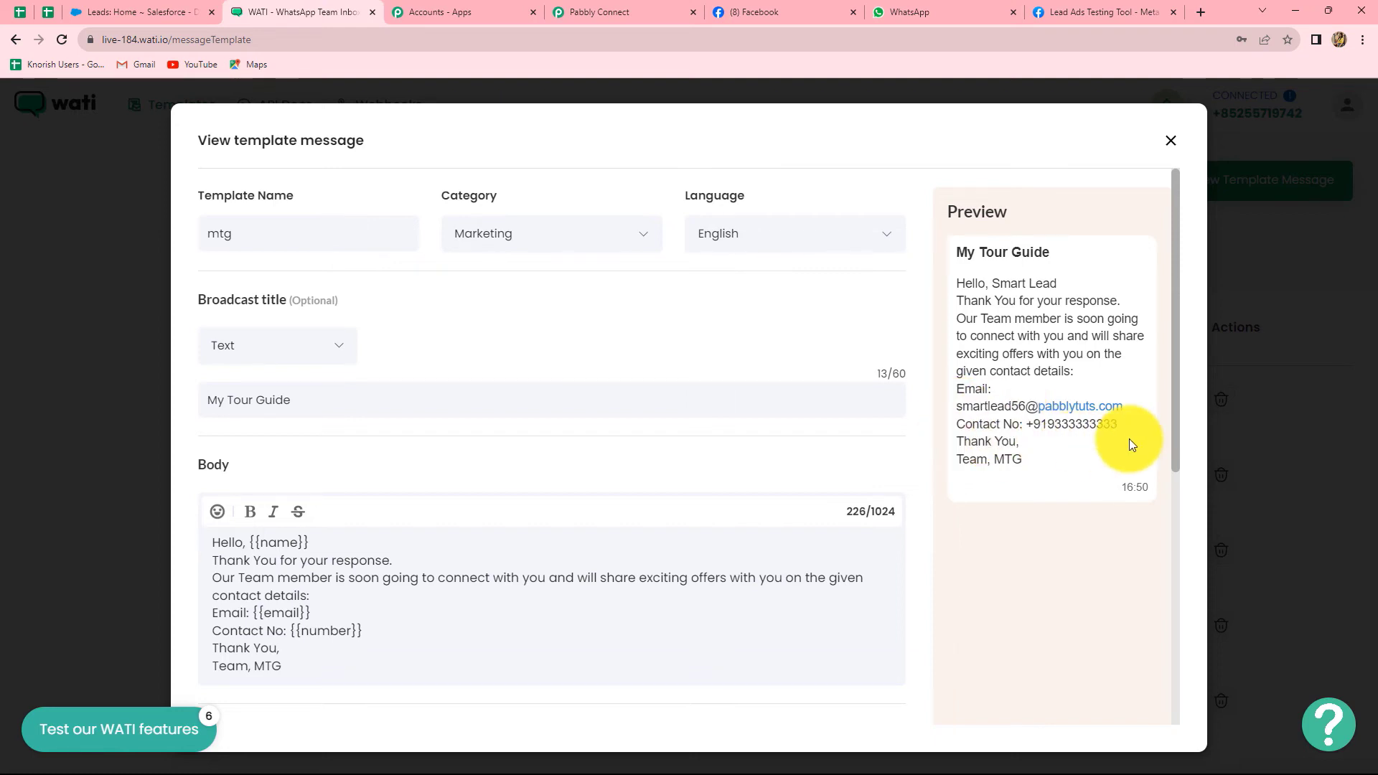
pyautogui.scroll(-2, 328, 495)
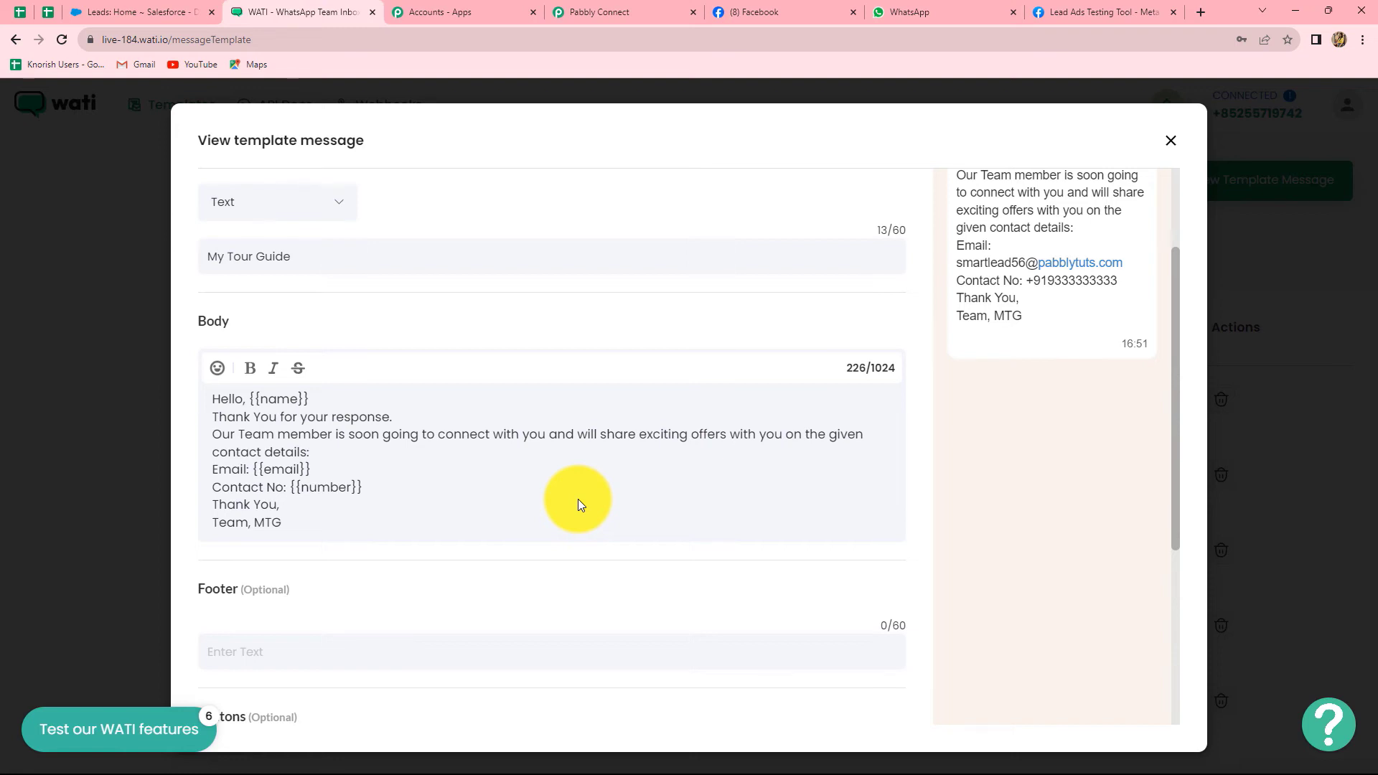
pyautogui.scroll(-1, 578, 498)
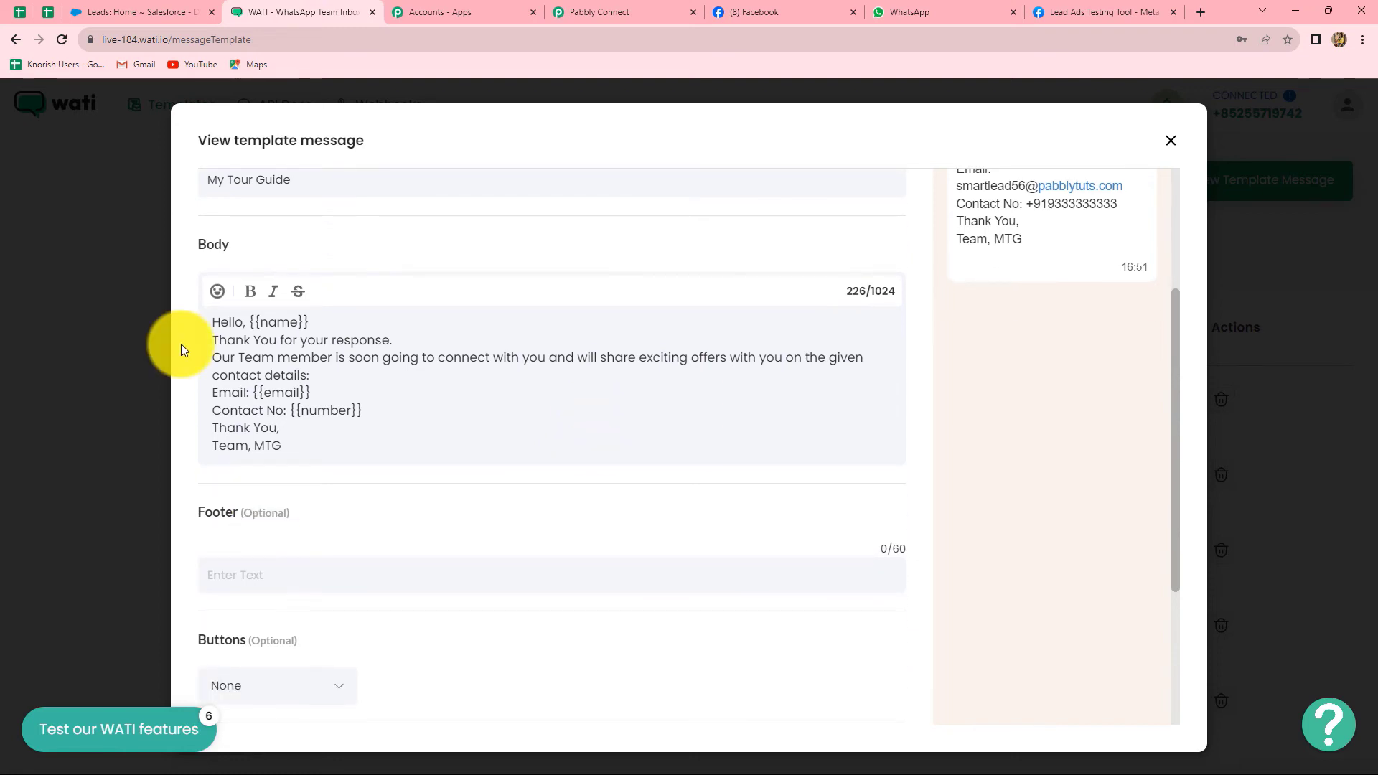
pyautogui.scroll(-3, 180, 343)
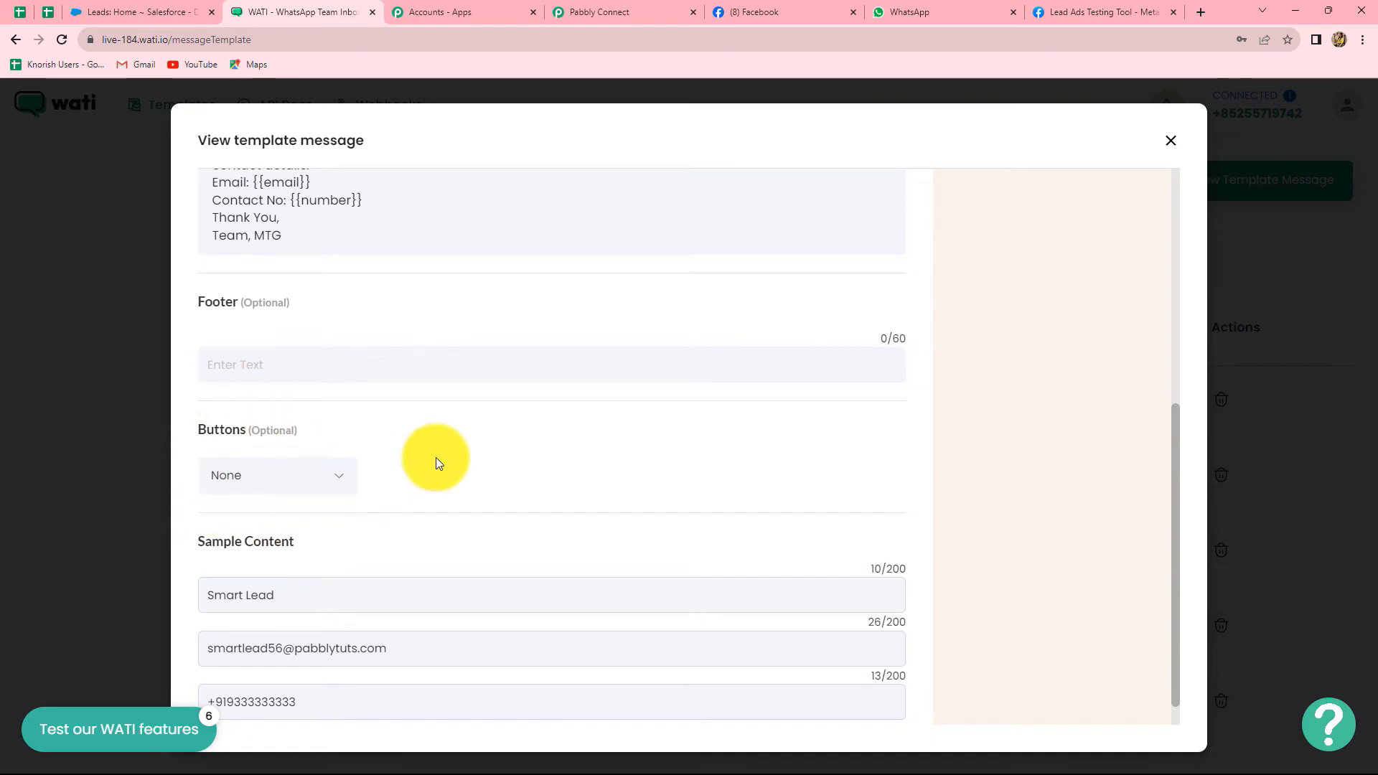
pyautogui.scroll(-1, 436, 456)
pyautogui.scroll(5, 454, 393)
pyautogui.scroll(-4, 454, 393)
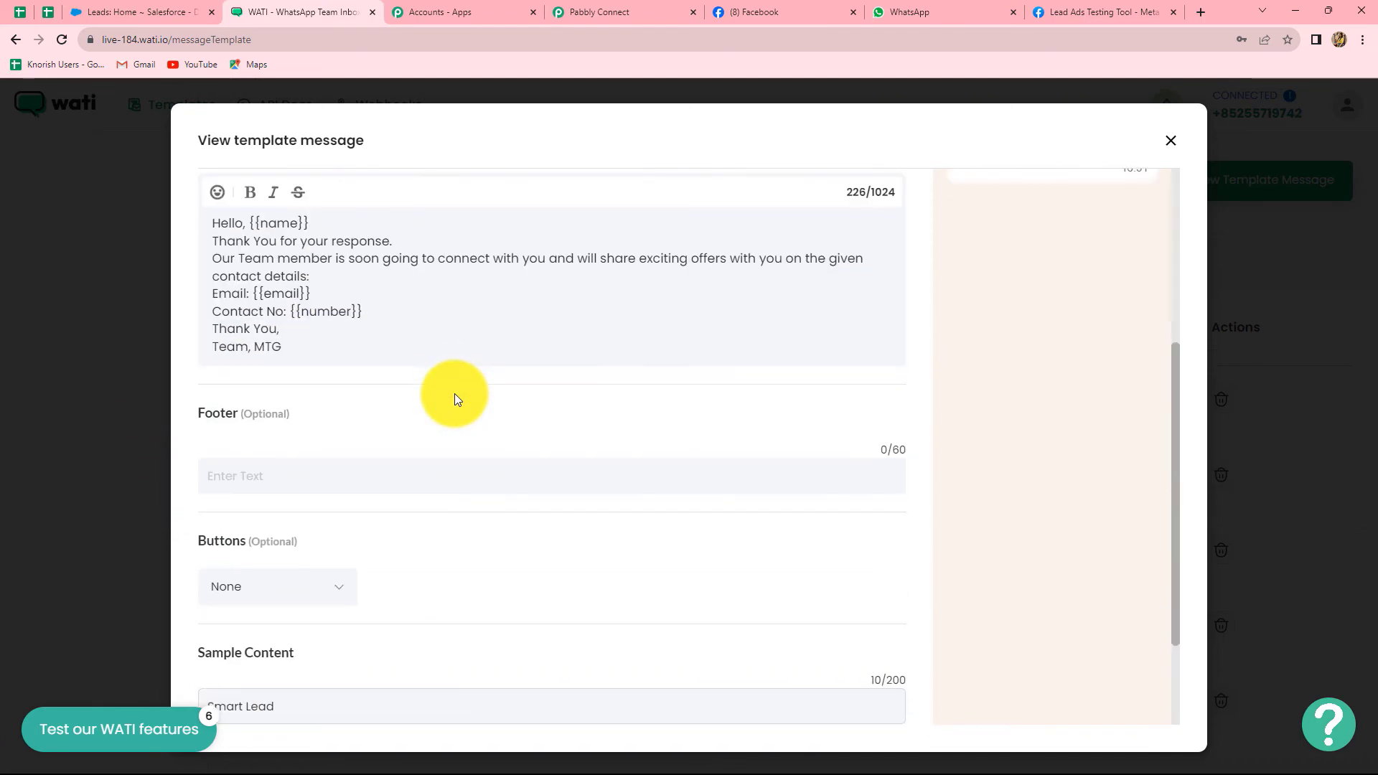
pyautogui.scroll(-2, 454, 393)
pyautogui.scroll(6, 455, 393)
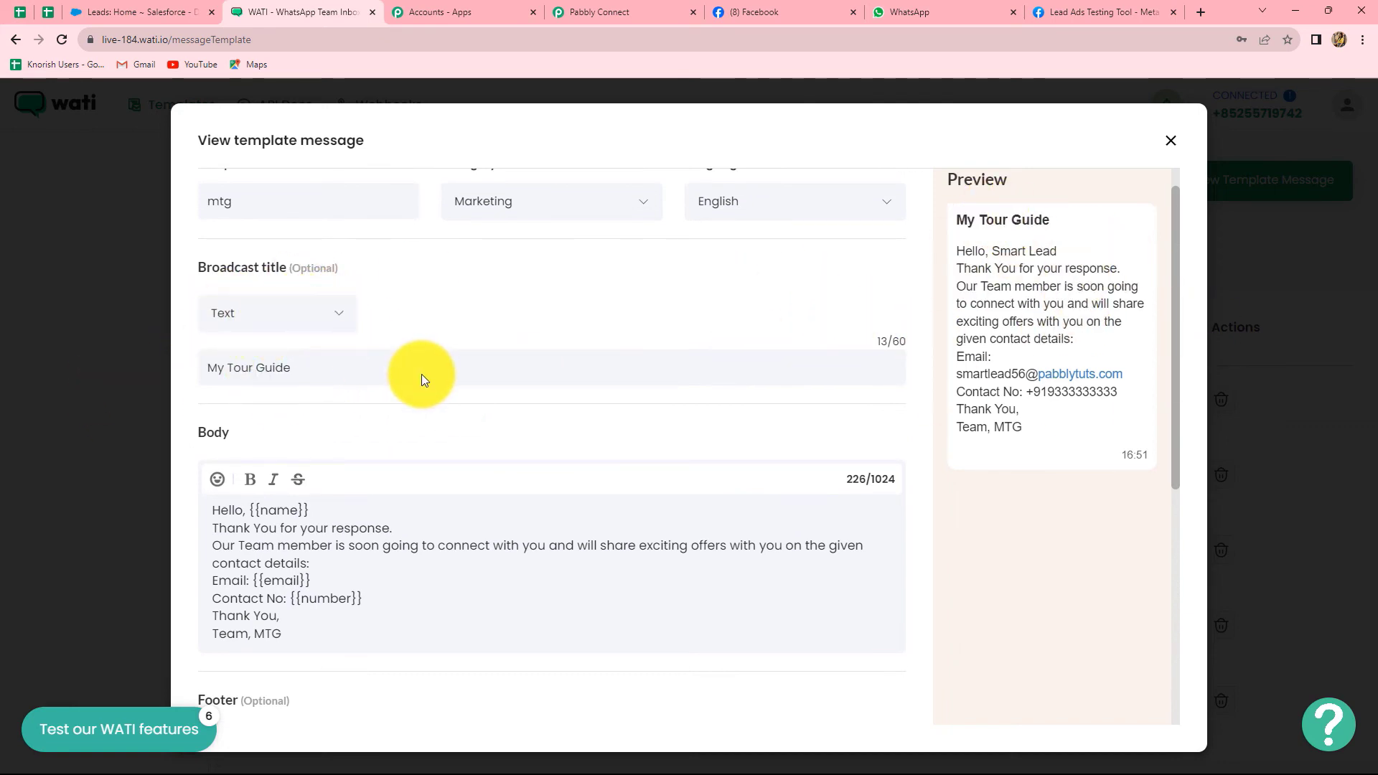
pyautogui.scroll(-6, 422, 379)
pyautogui.scroll(2, 489, 518)
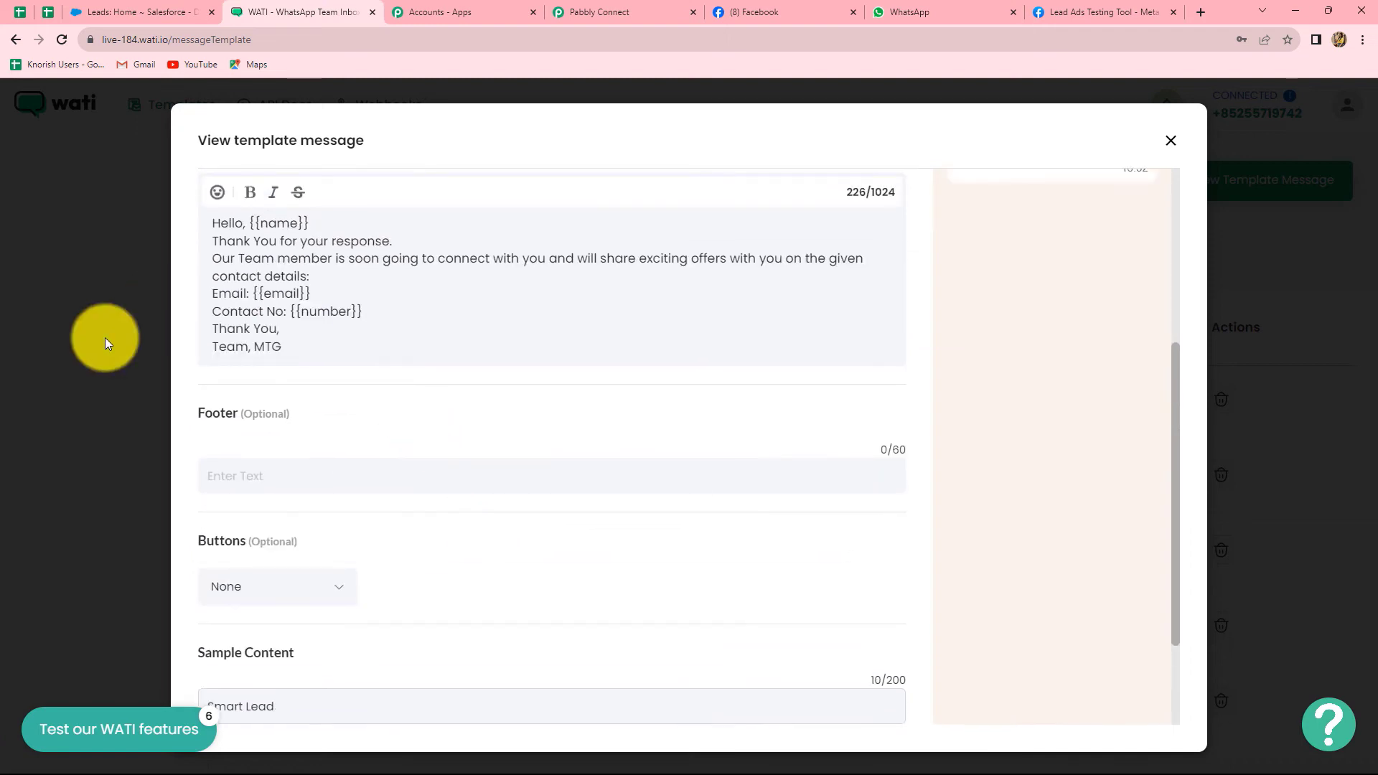
pyautogui.scroll(-2, 323, 476)
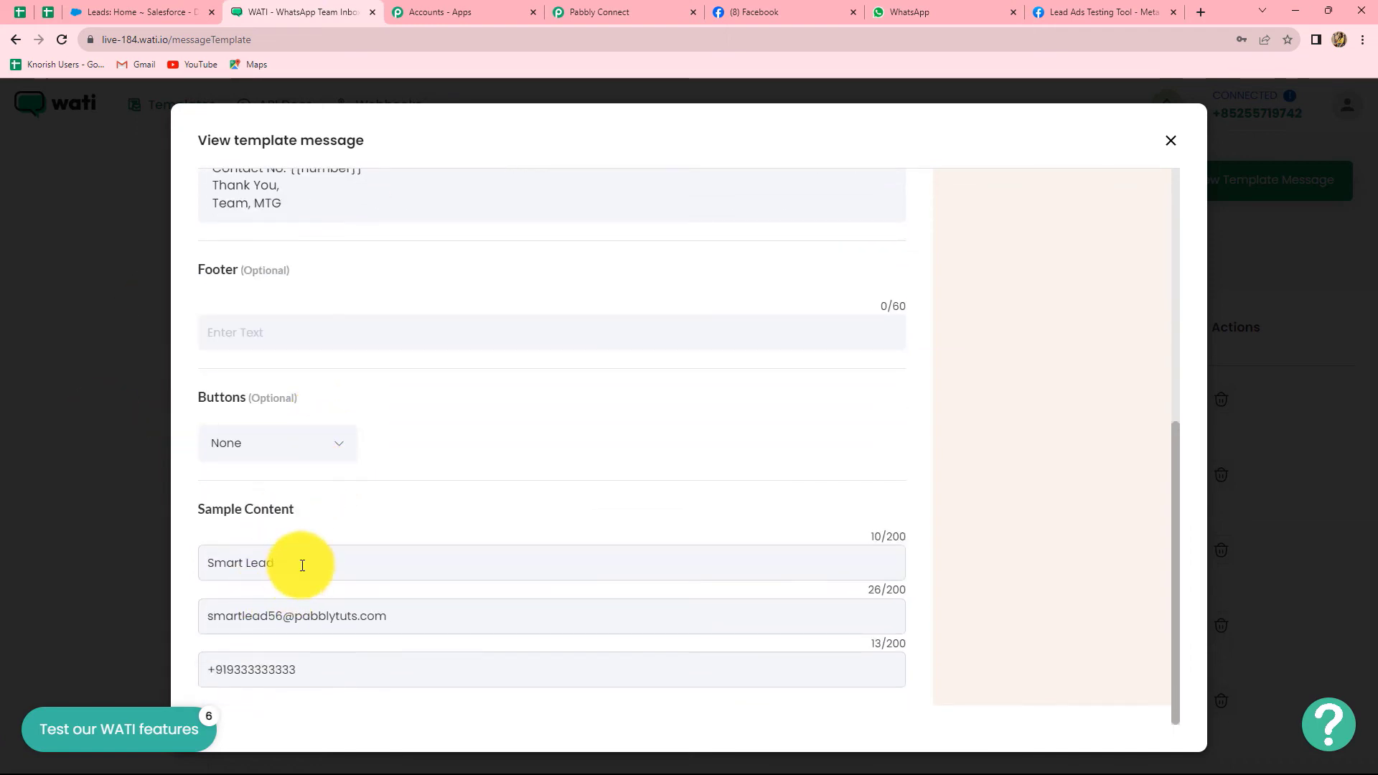
pyautogui.scroll(3, 457, 505)
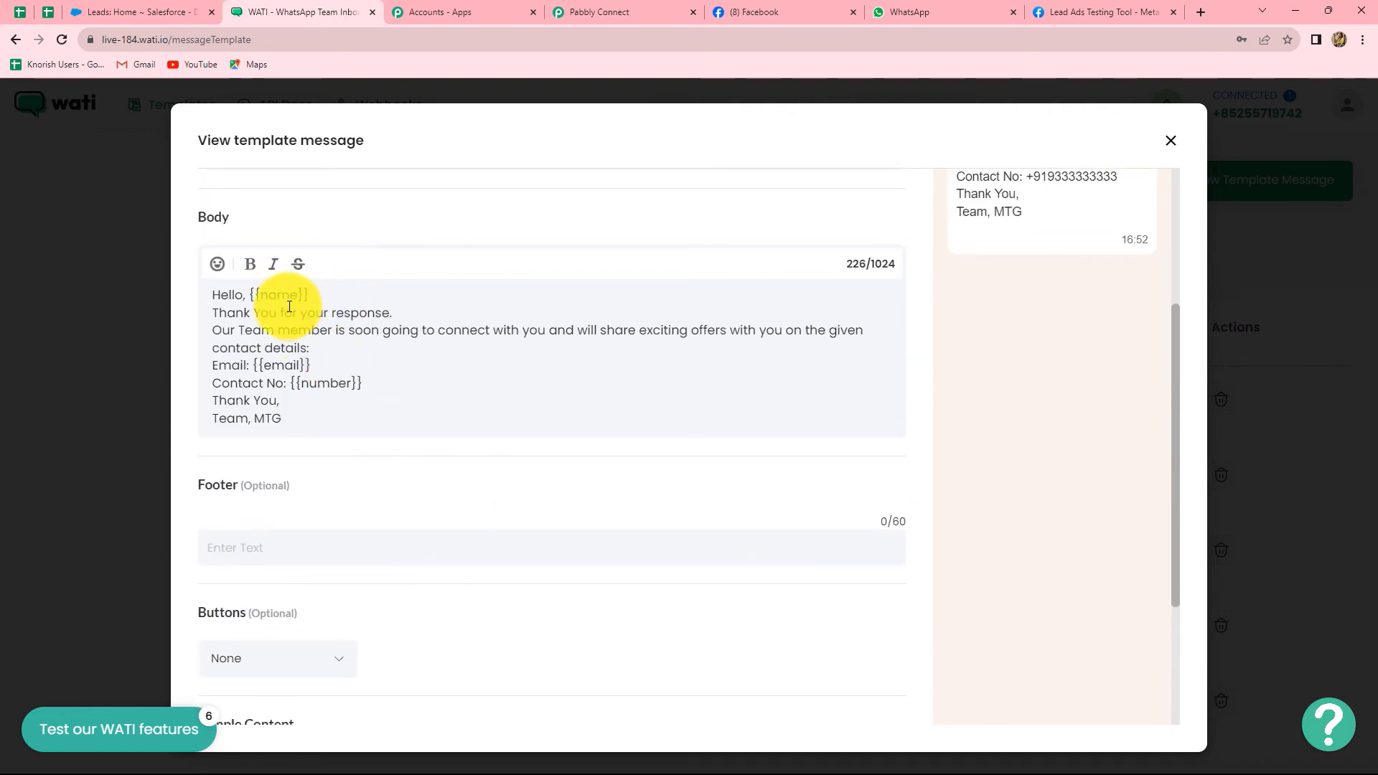
pyautogui.scroll(-3, 320, 403)
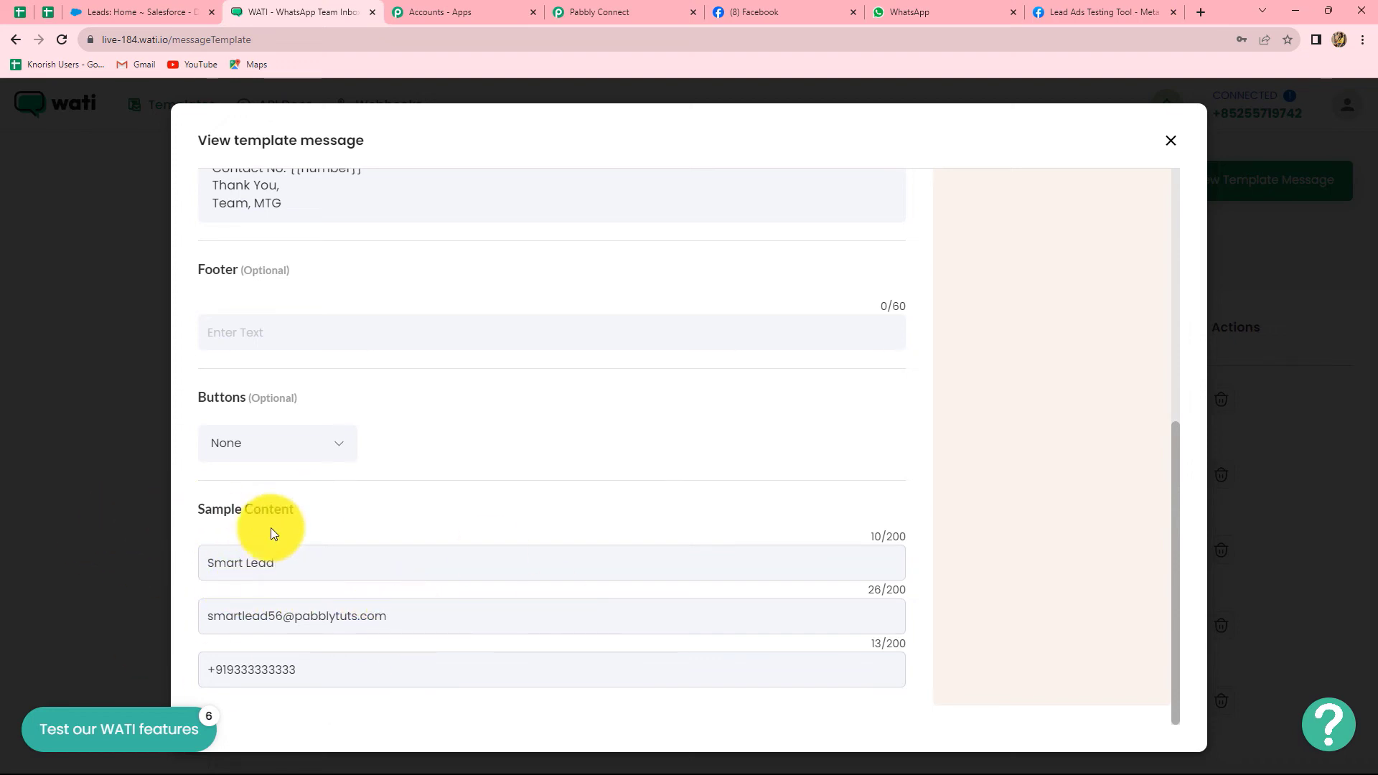
pyautogui.scroll(6, 566, 438)
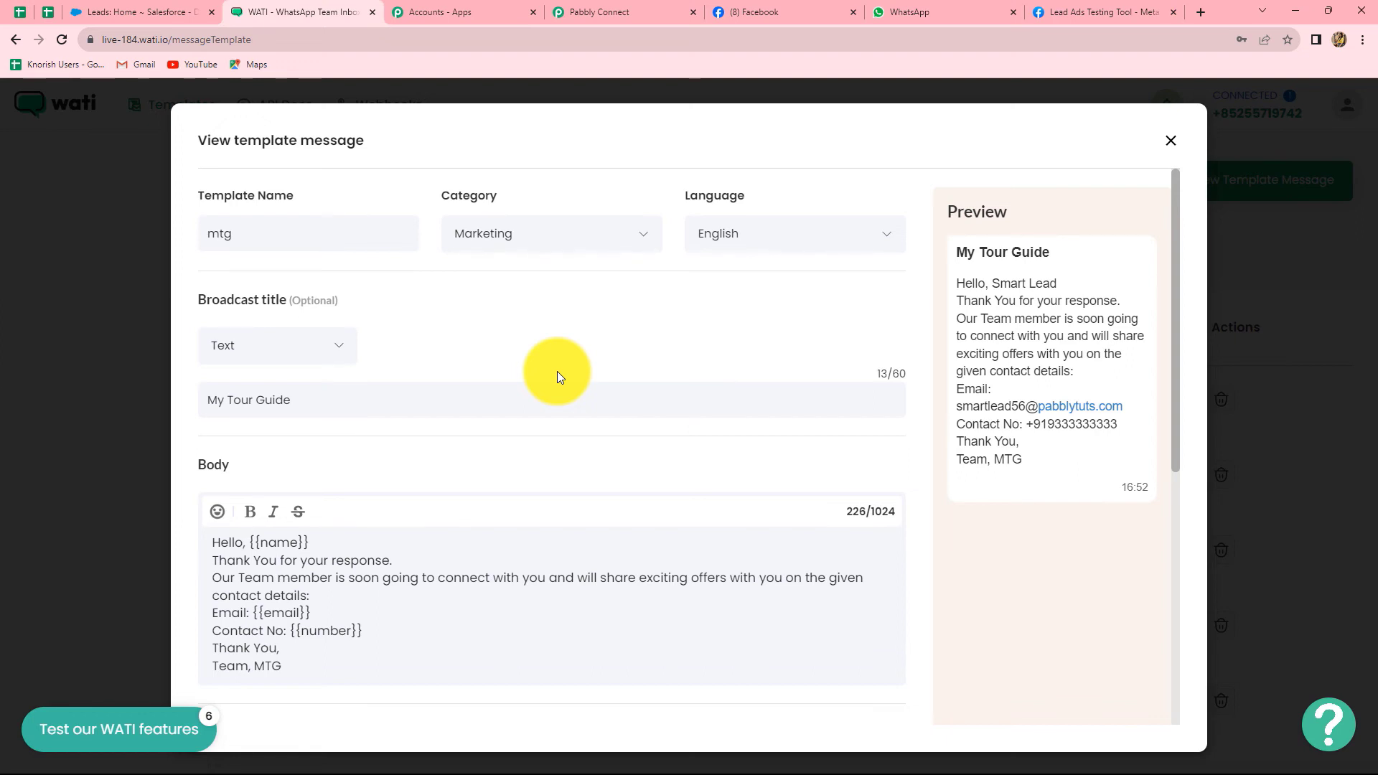
pyautogui.click(1172, 145)
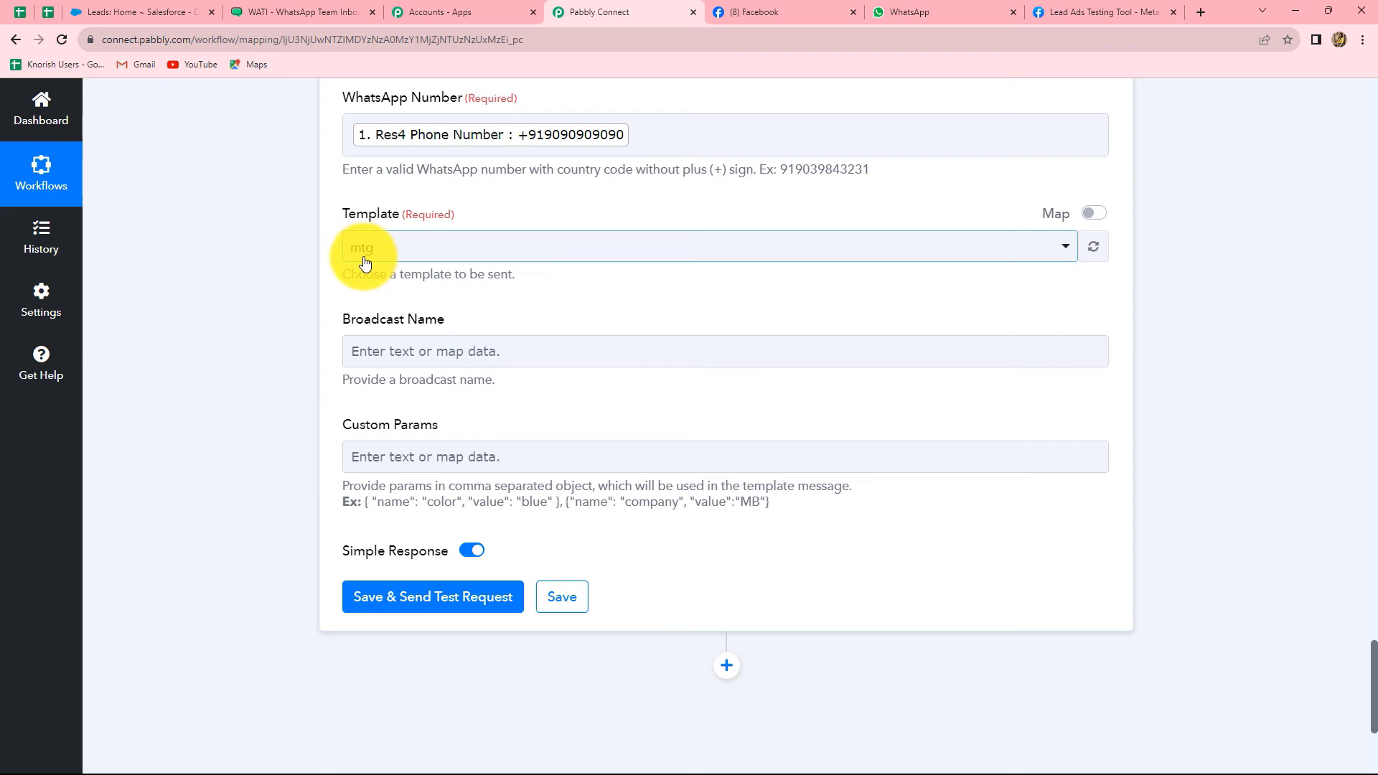
# Confirm template mtg and, after checking its title in WATI, set Broadcast Name to 'My Tour Guide'
pyautogui.click(455, 460)
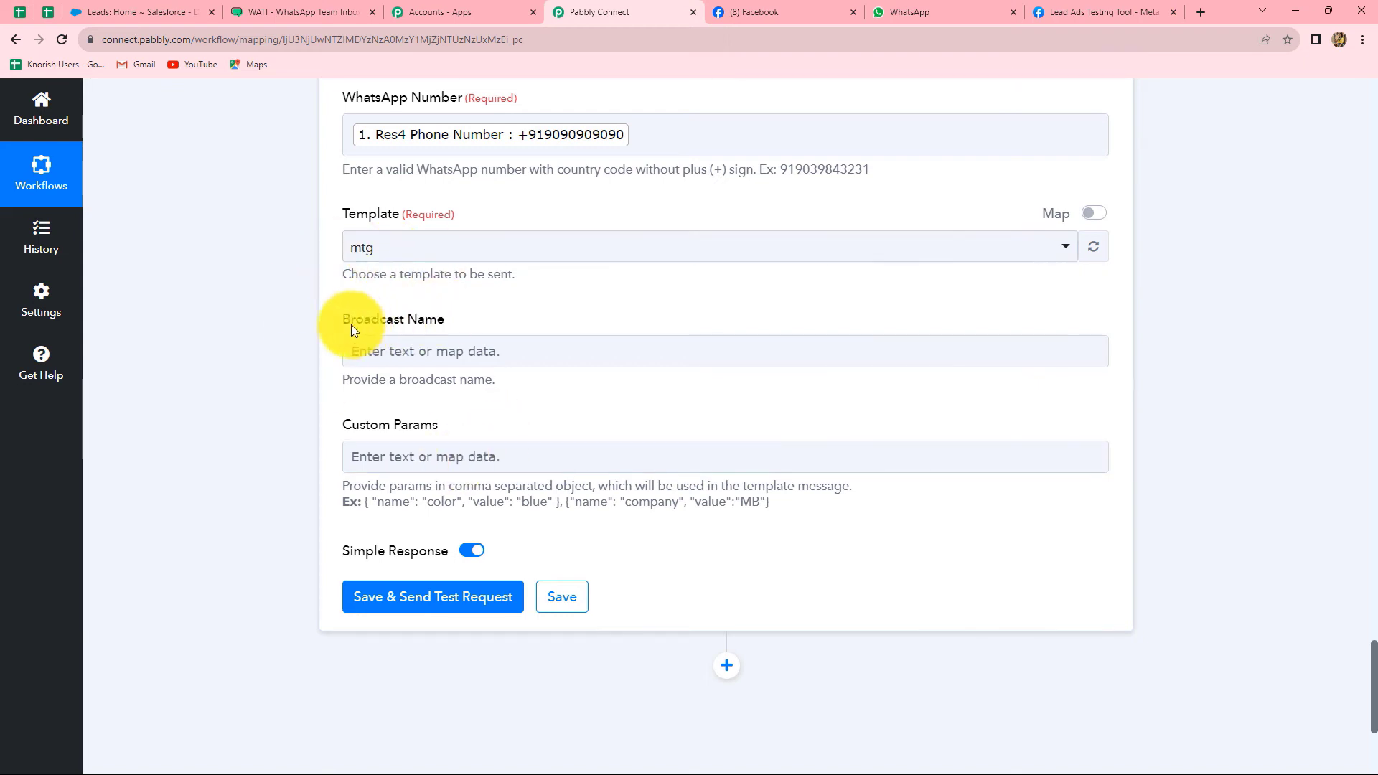
pyautogui.click(354, 4)
pyautogui.click(258, 407)
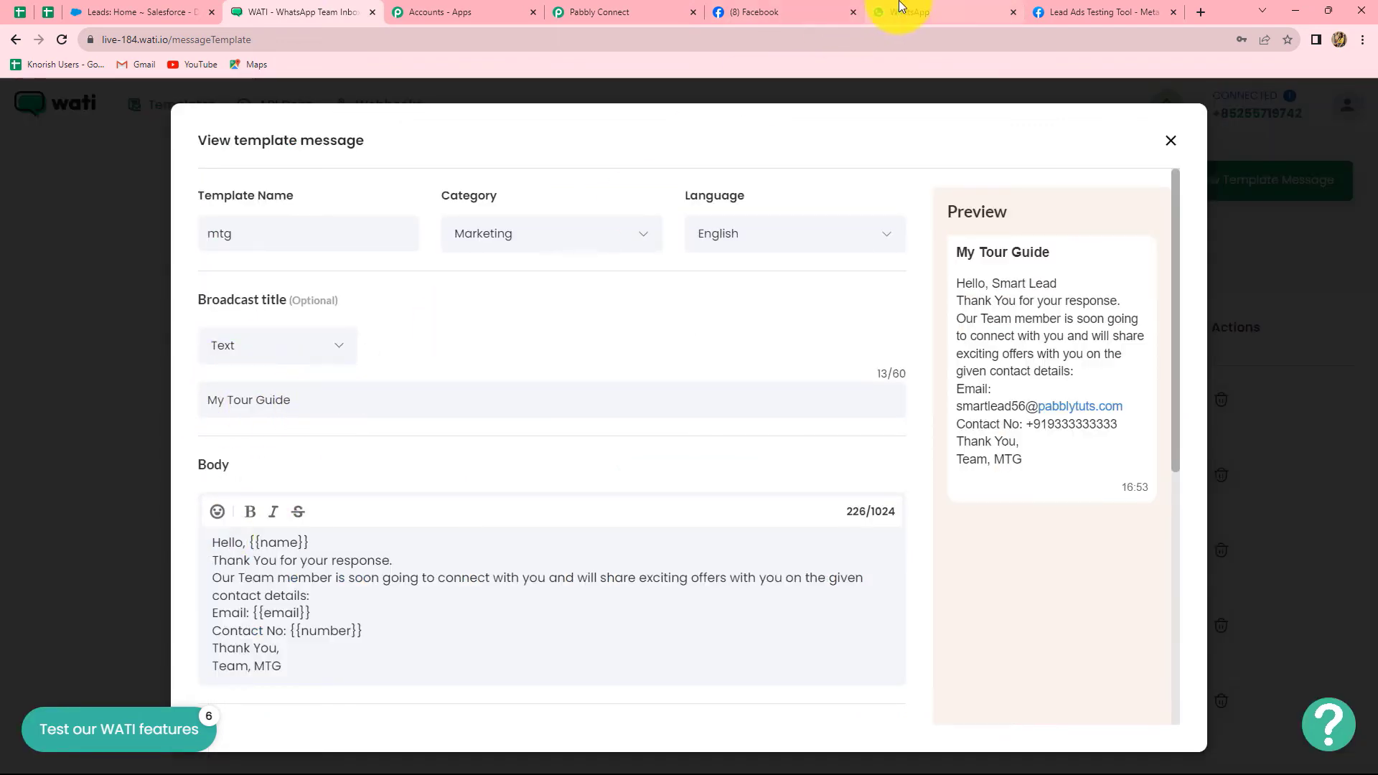
pyautogui.click(557, 12)
pyautogui.click(455, 351)
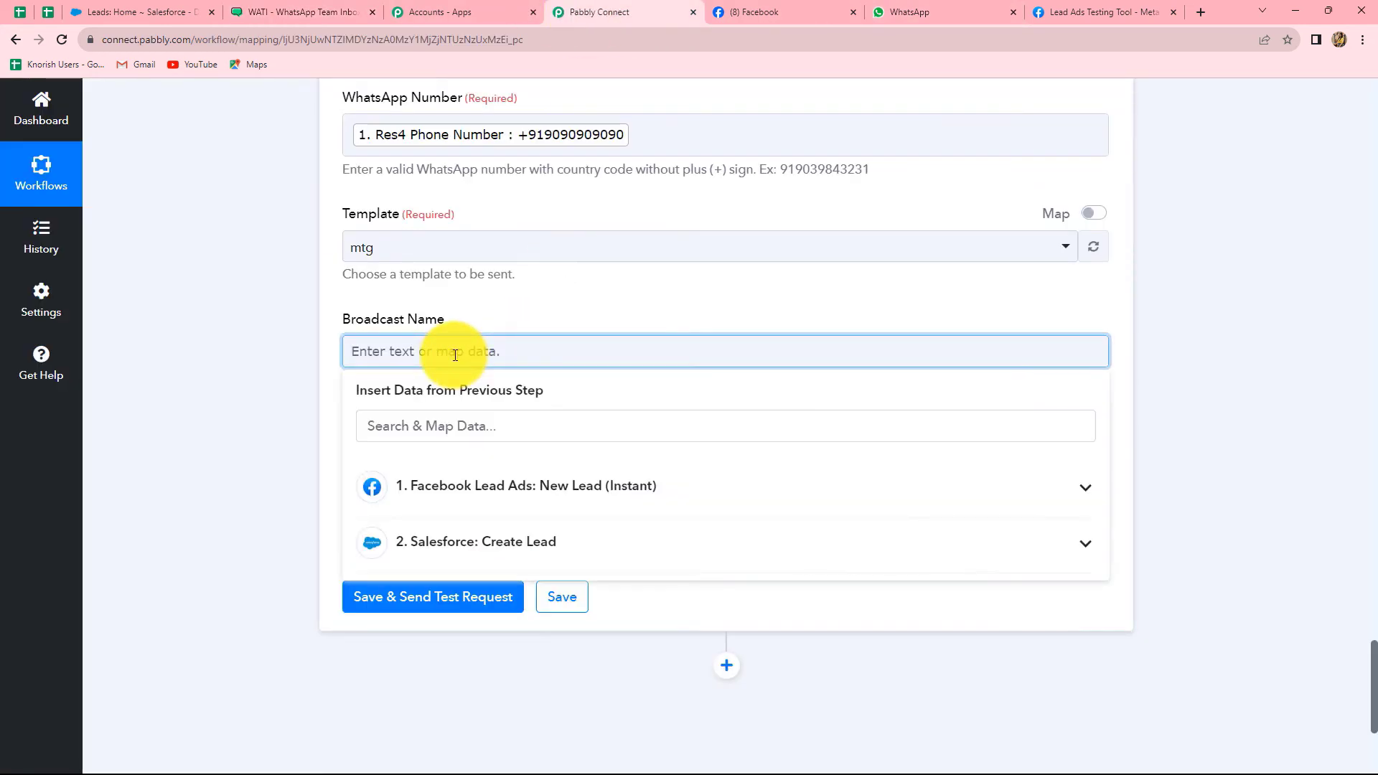
pyautogui.write('My Tour Guide')
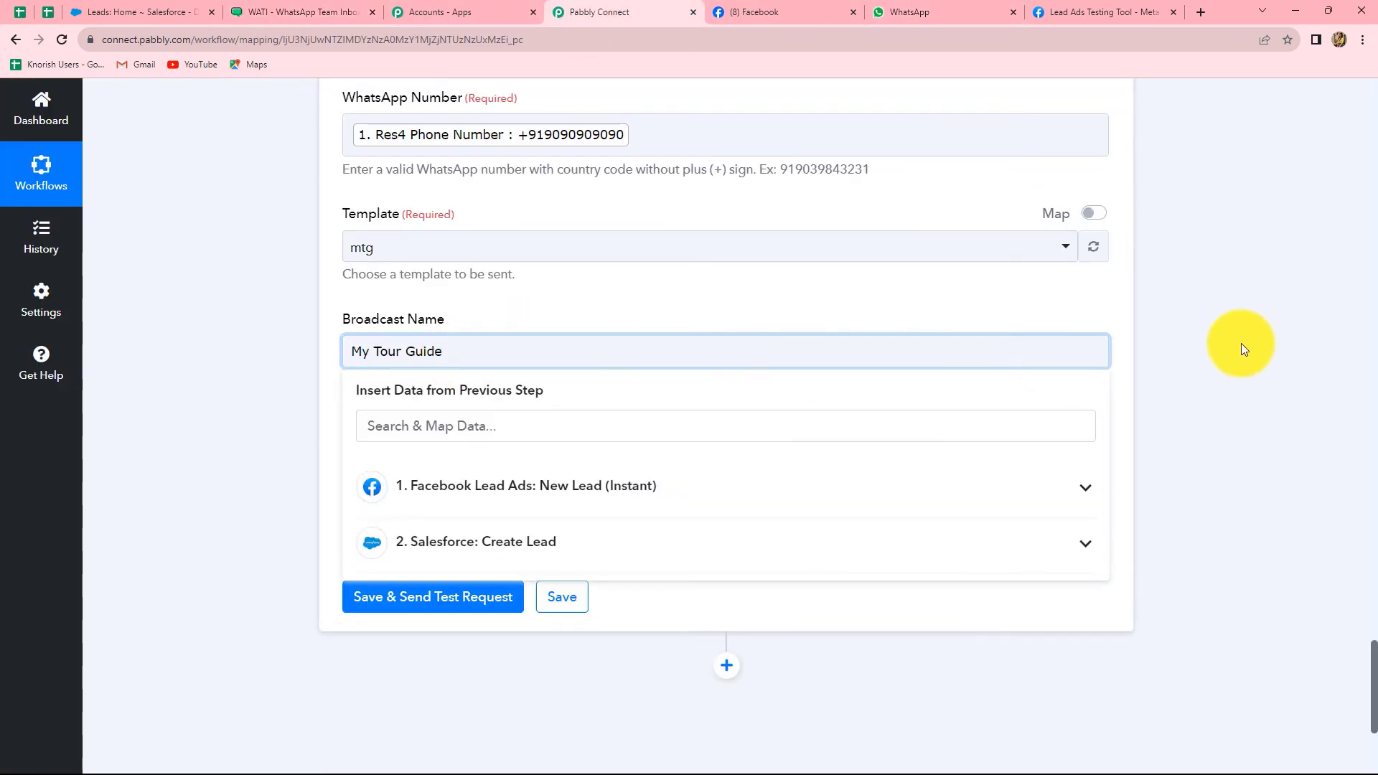
pyautogui.click(1231, 344)
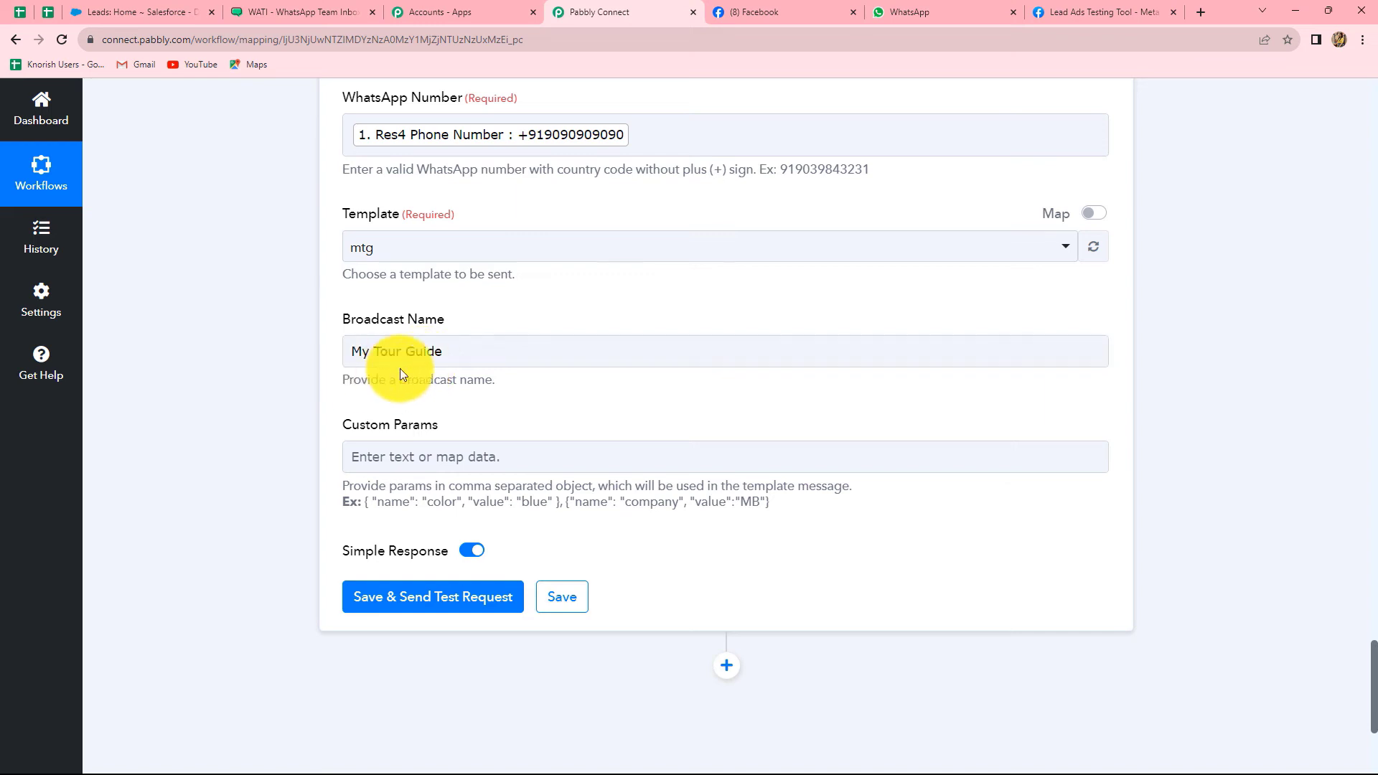
# Copy the example params object into the Custom Params field
pyautogui.scroll(-2, 476, 436)
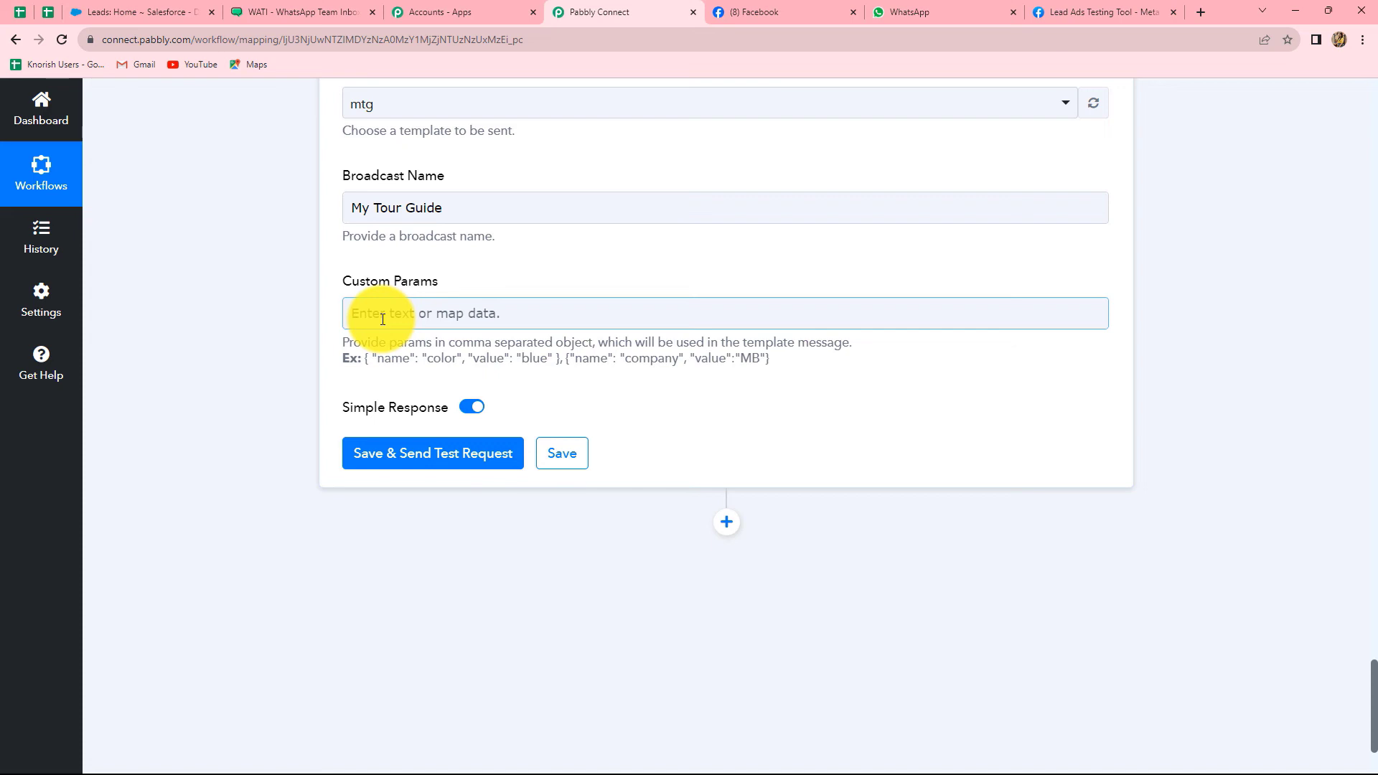
pyautogui.click(357, 373)
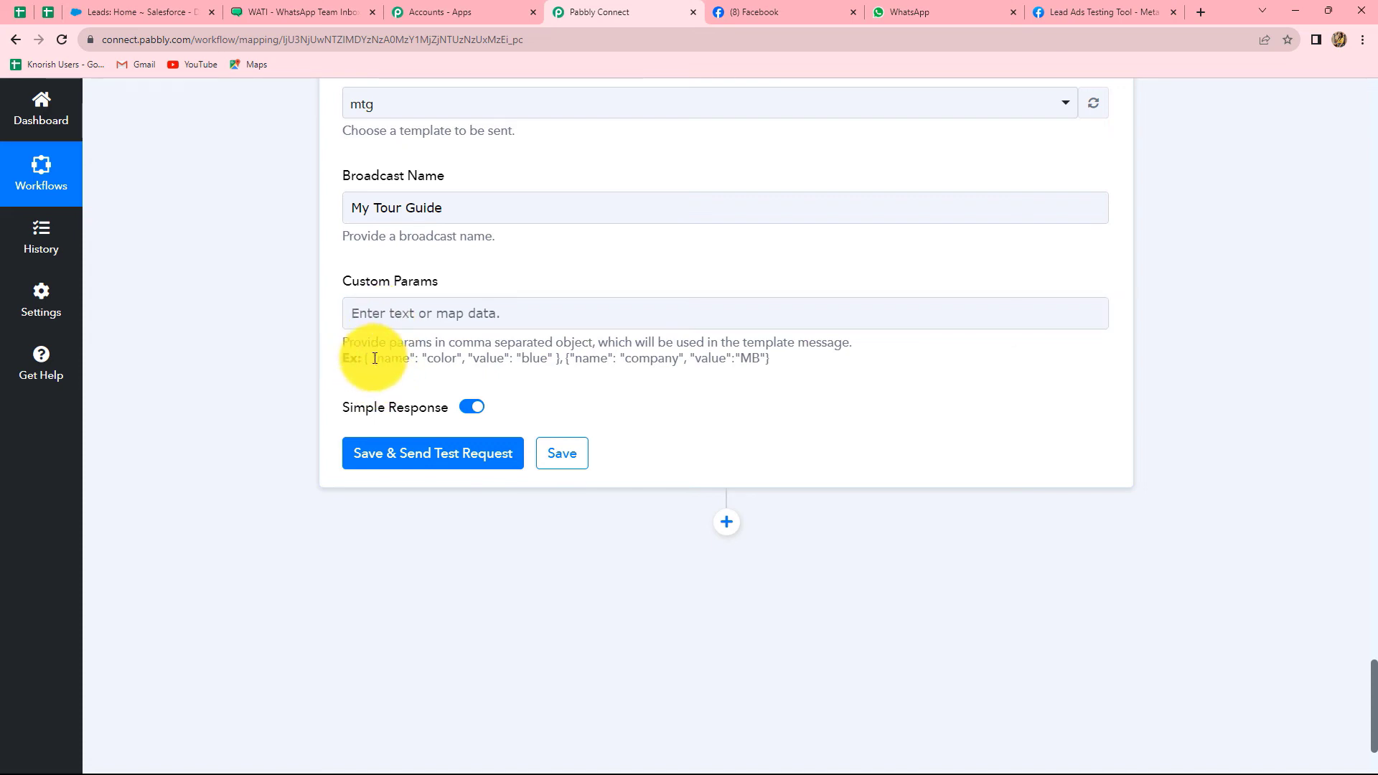
pyautogui.moveTo(365, 357); pyautogui.dragTo(561, 371)
pyautogui.hotkey('ctrl', 'c')
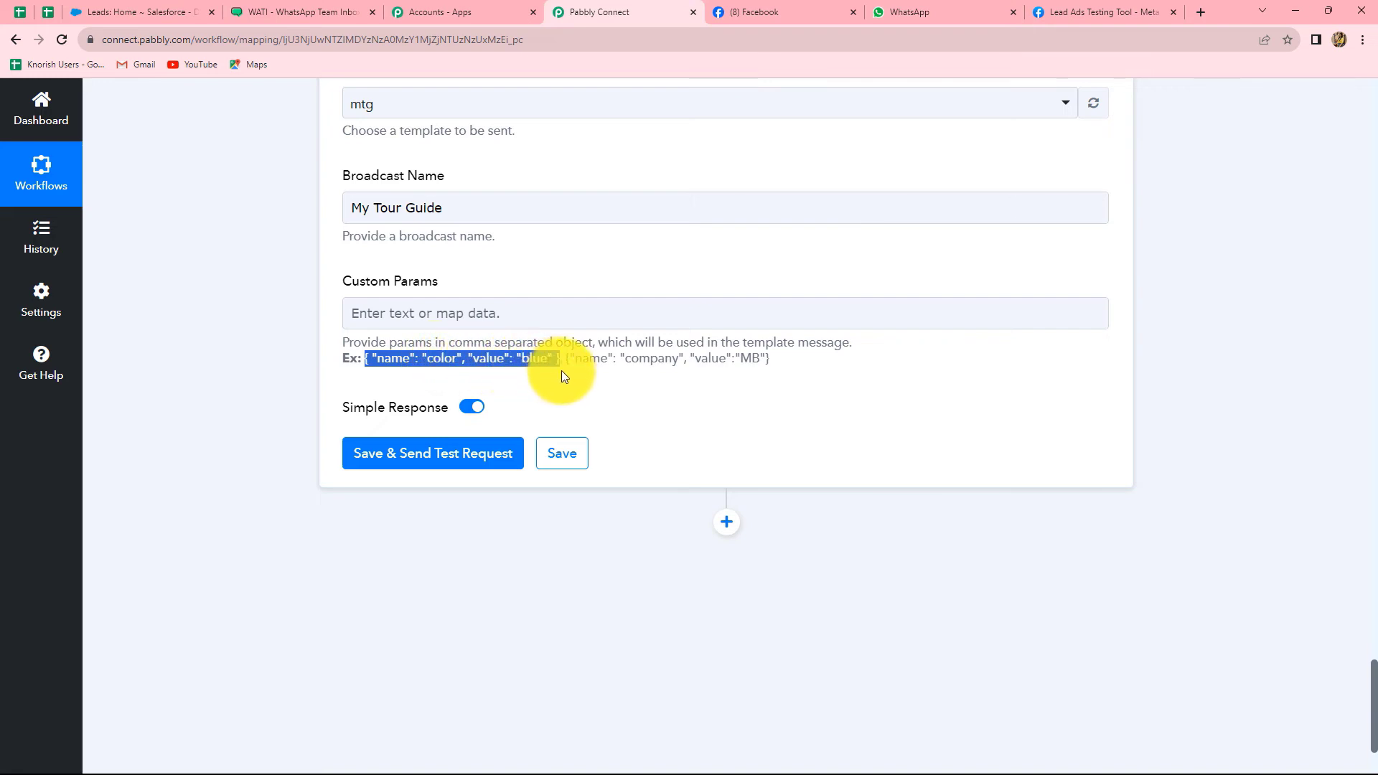
pyautogui.click(561, 371)
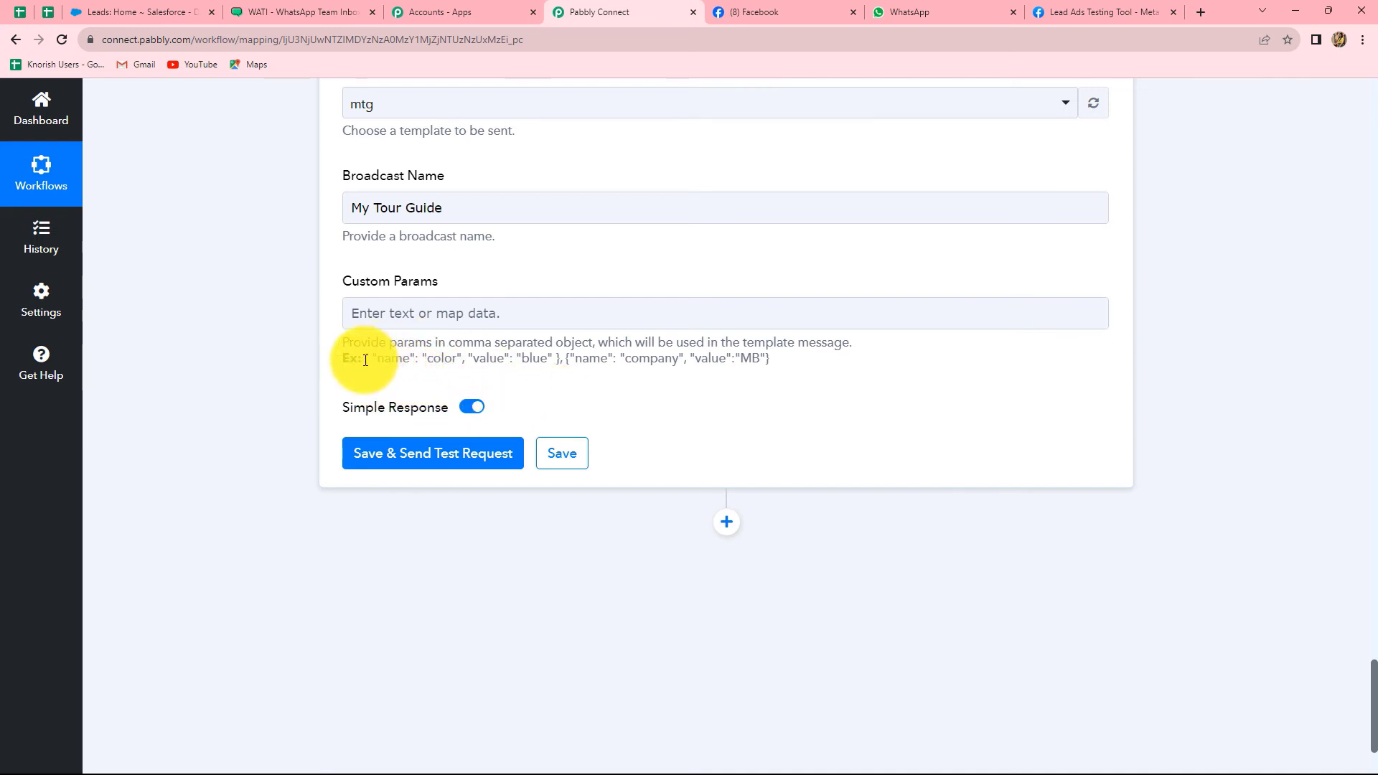
pyautogui.moveTo(365, 359); pyautogui.dragTo(498, 371)
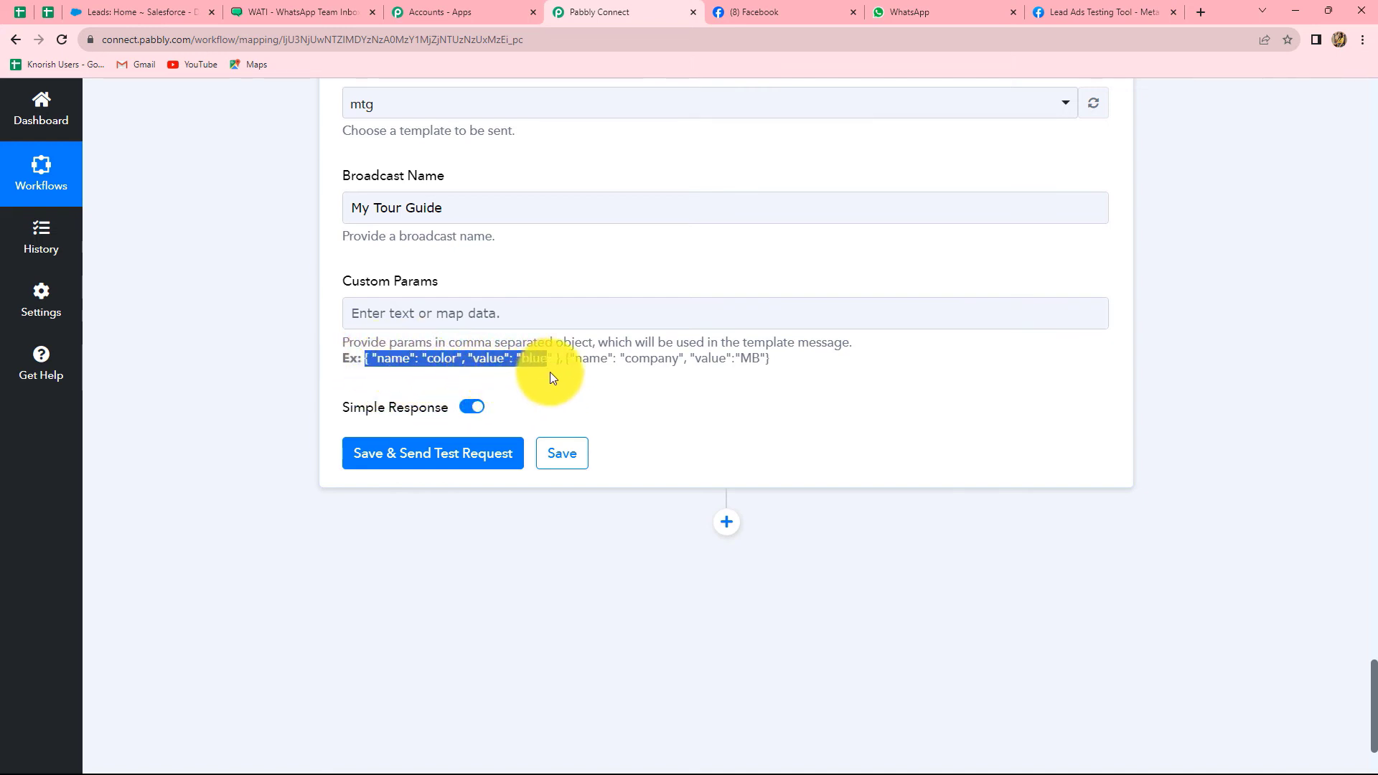
pyautogui.click(591, 315)
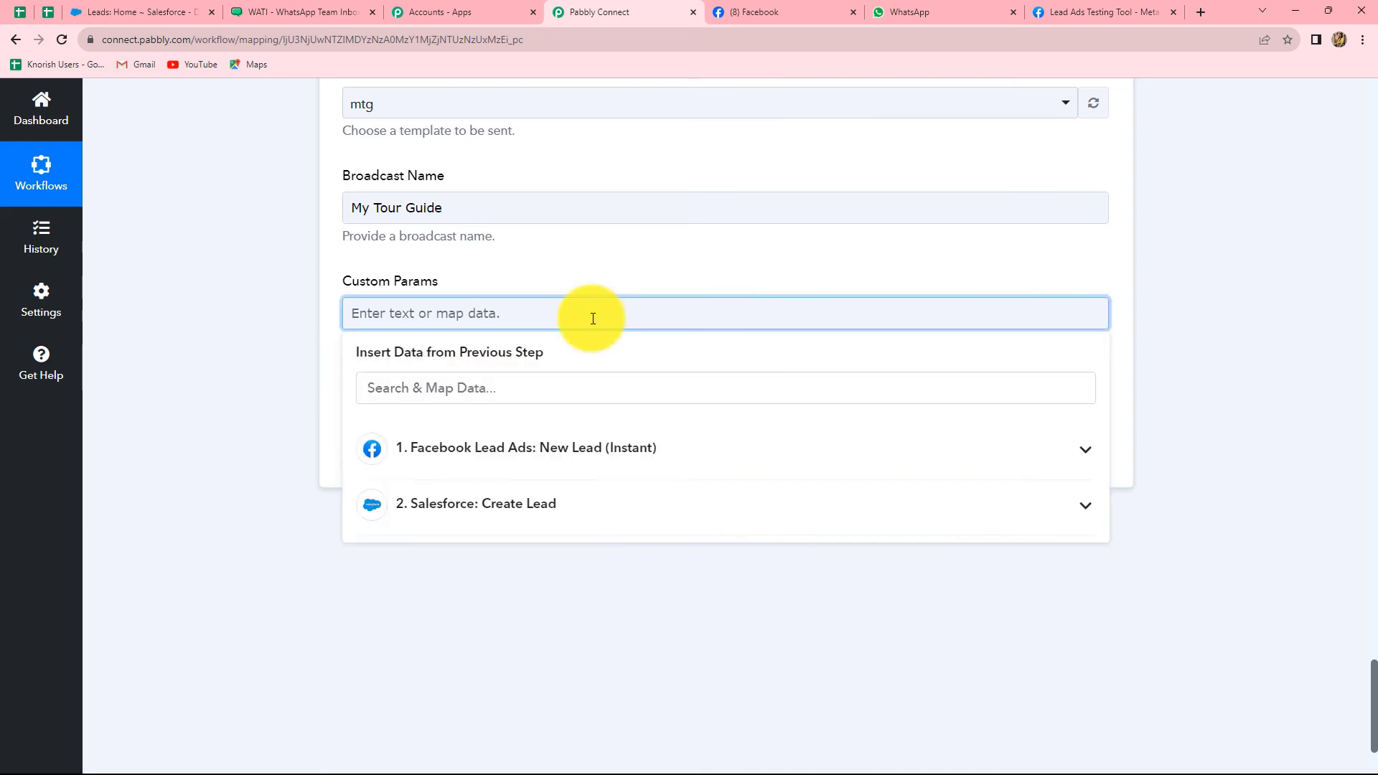
pyautogui.hotkey('ctrl', 'v')
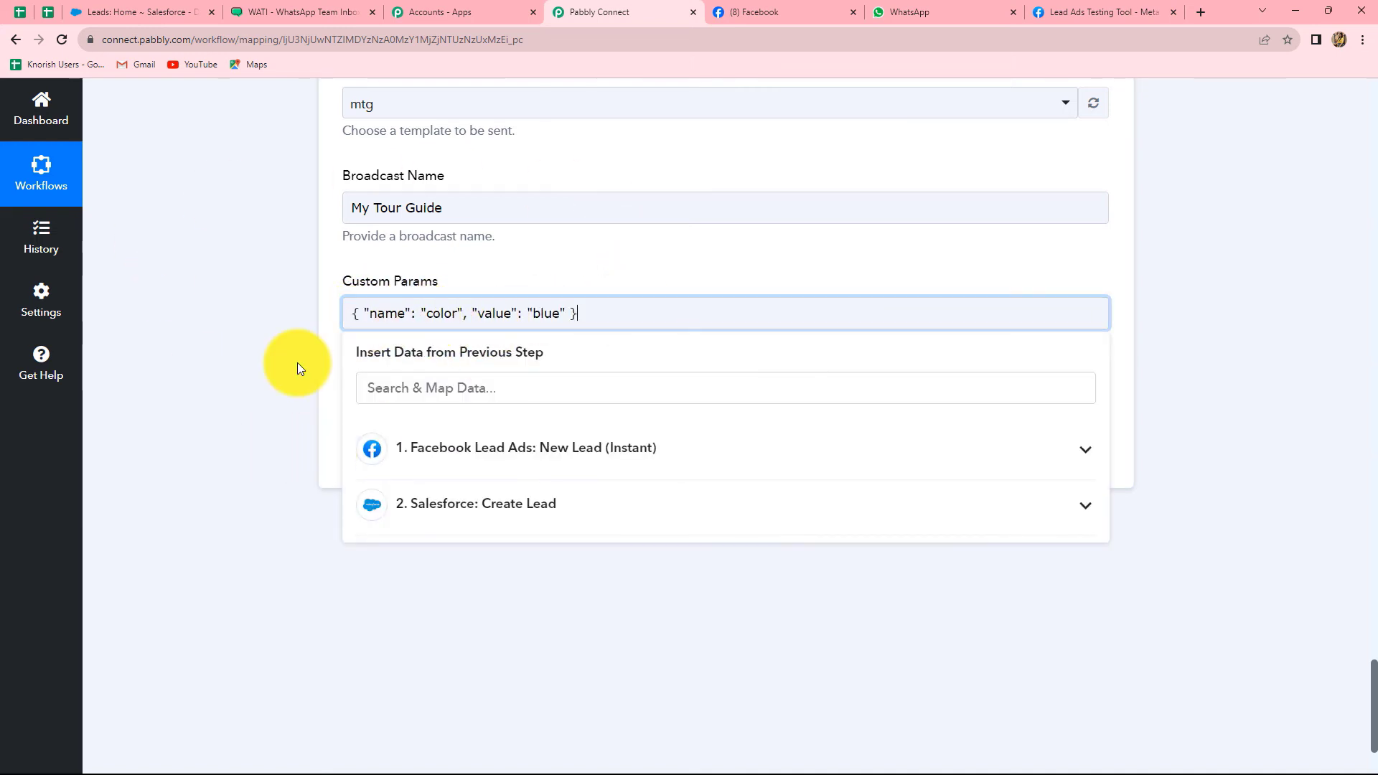
# Rename the param color to name and set its value to the lead's Res4 First Name
pyautogui.click(457, 316)
pyautogui.press('BackSpace')
pyautogui.press('BackSpace')
pyautogui.press('BackSpace')
pyautogui.press('BackSpace')
pyautogui.press('BackSpace')
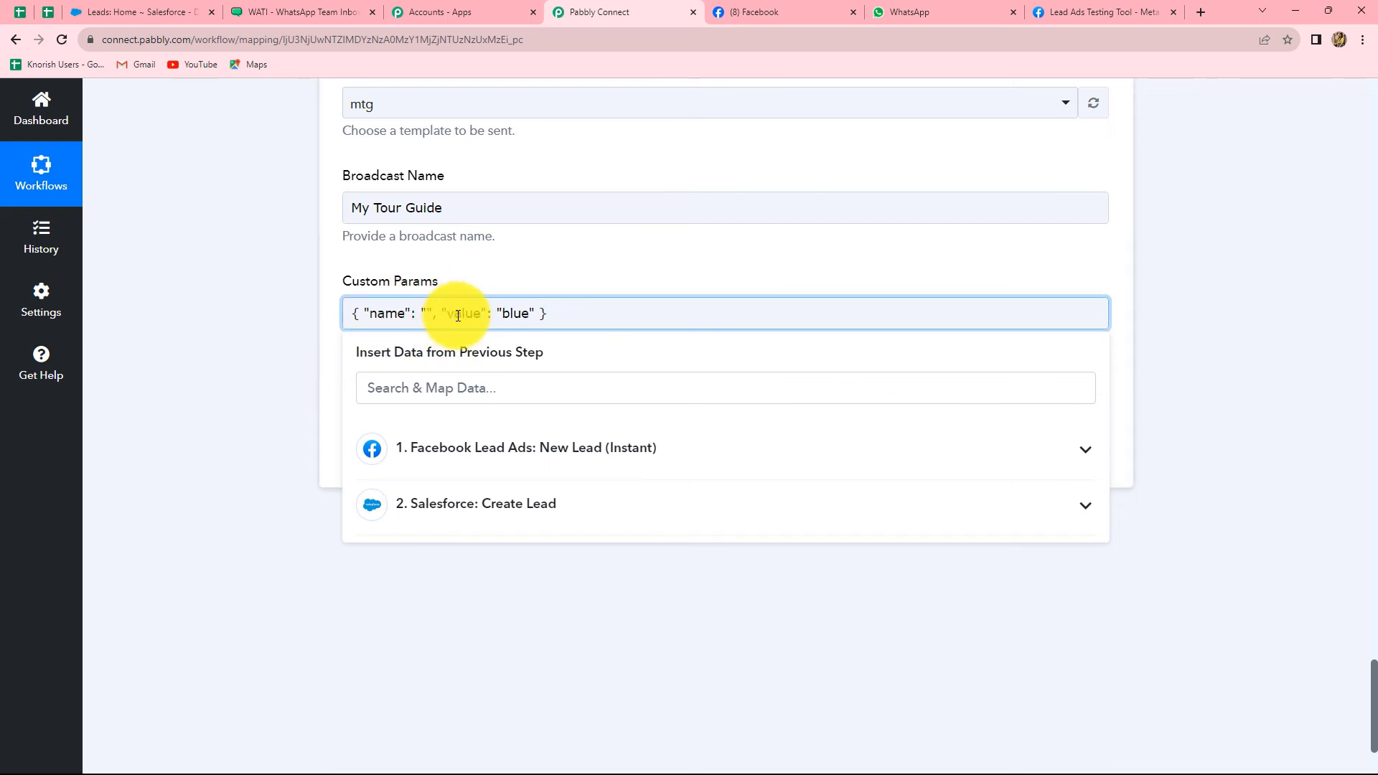
pyautogui.write('name')
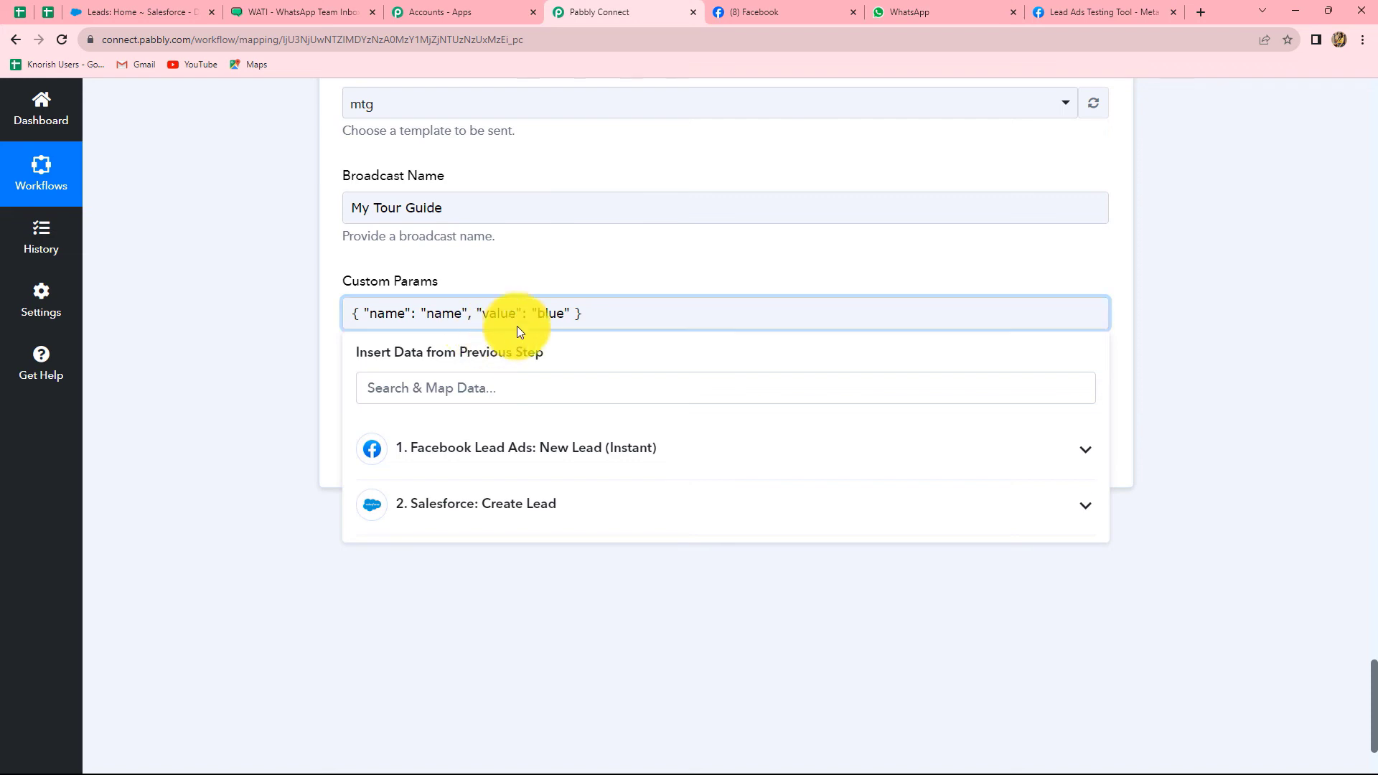
pyautogui.click(566, 313)
pyautogui.press('BackSpace')
pyautogui.press('BackSpace')
pyautogui.press('BackSpace')
pyautogui.press('BackSpace')
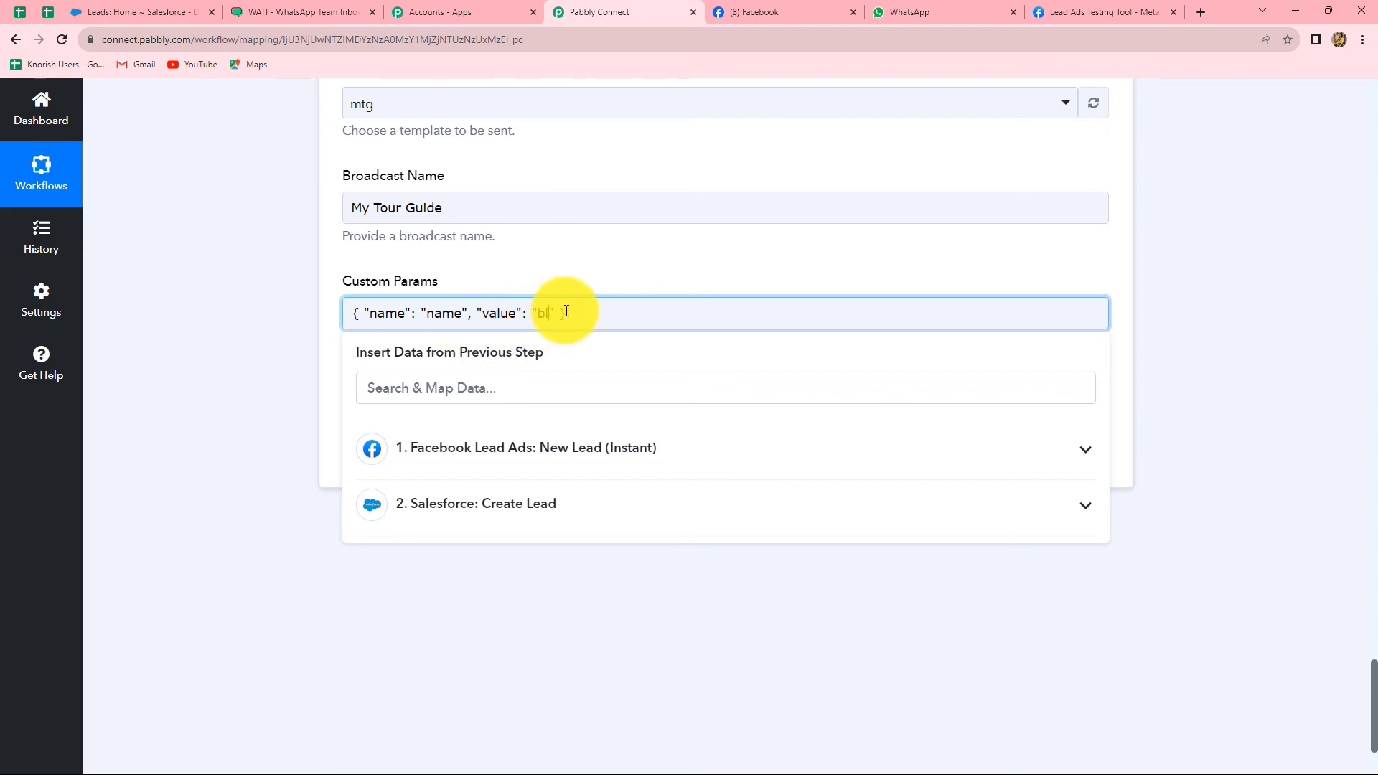
pyautogui.click(524, 456)
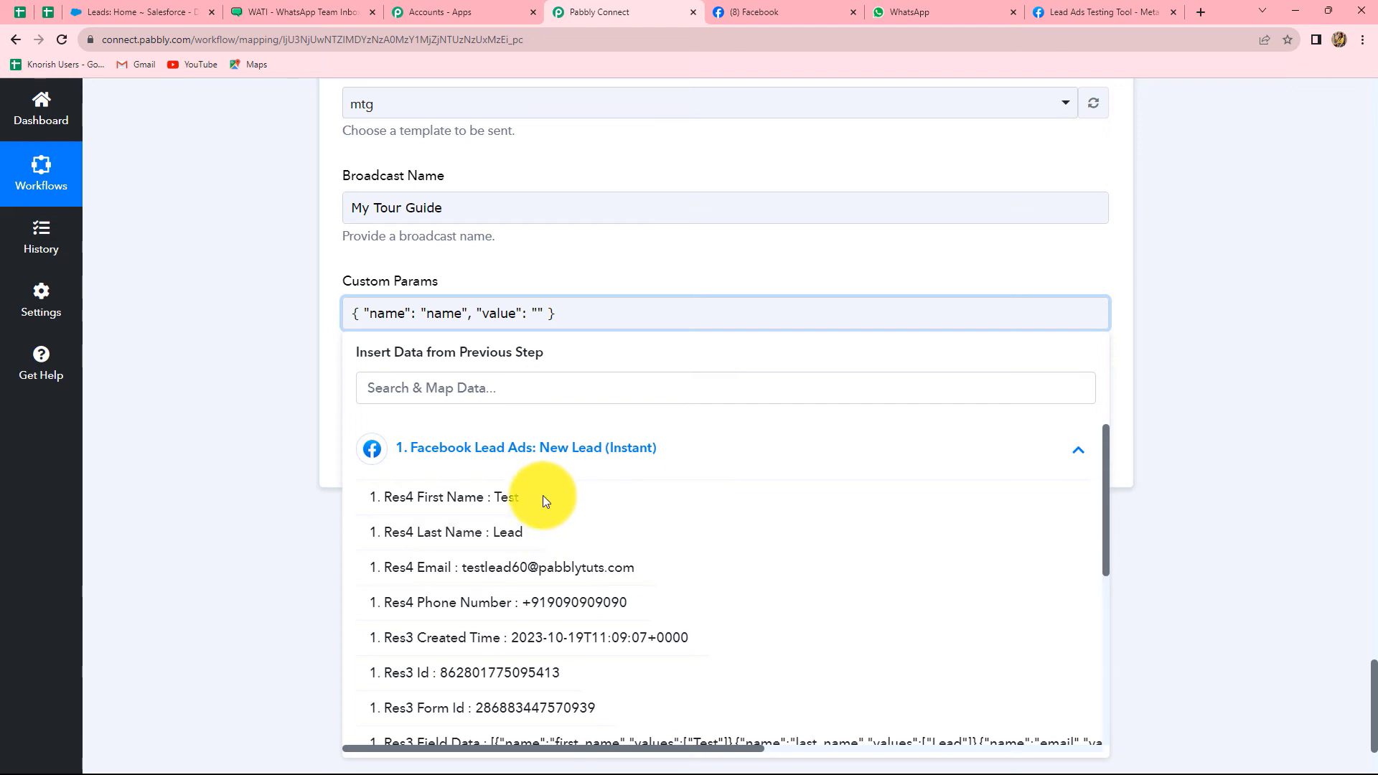
pyautogui.click(538, 498)
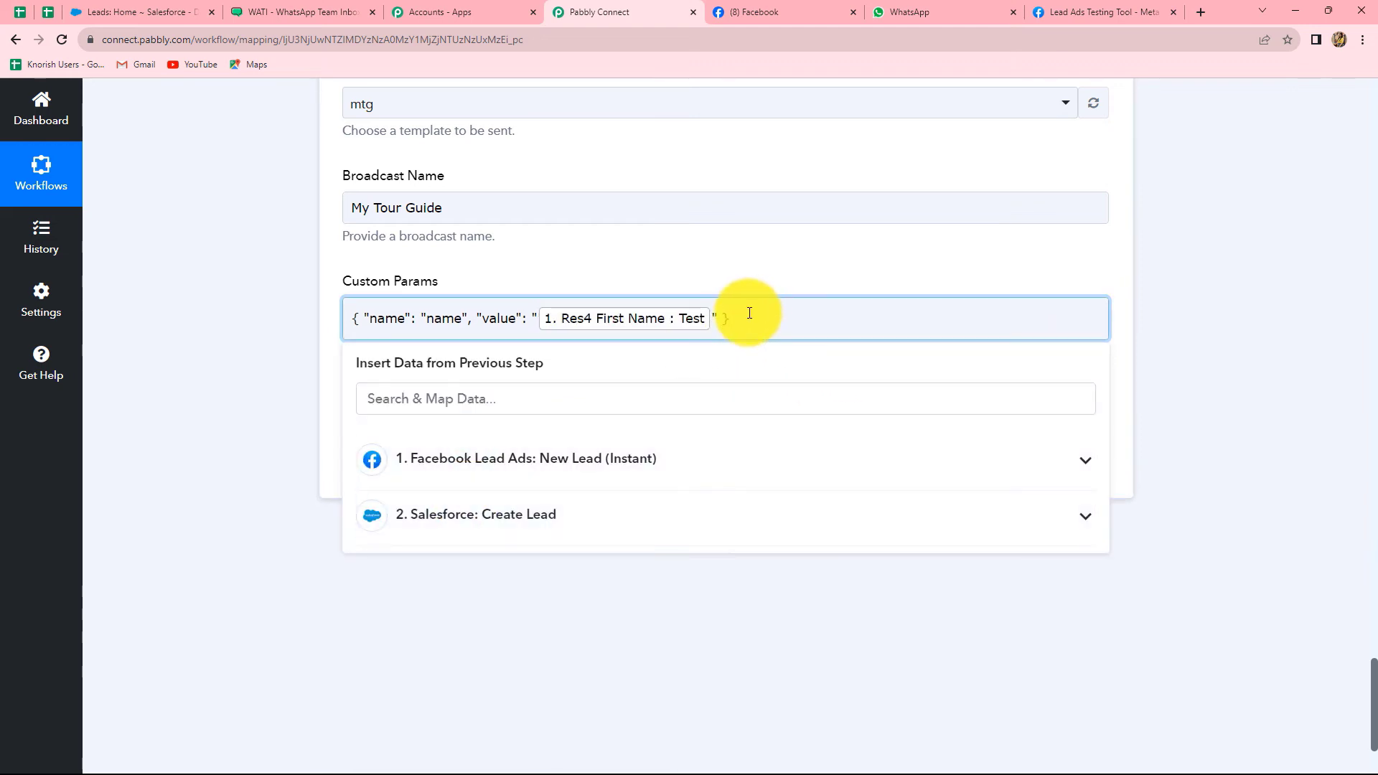
# Add a second param named email, replacing MB with the lead's Res4 Email
pyautogui.write(',')
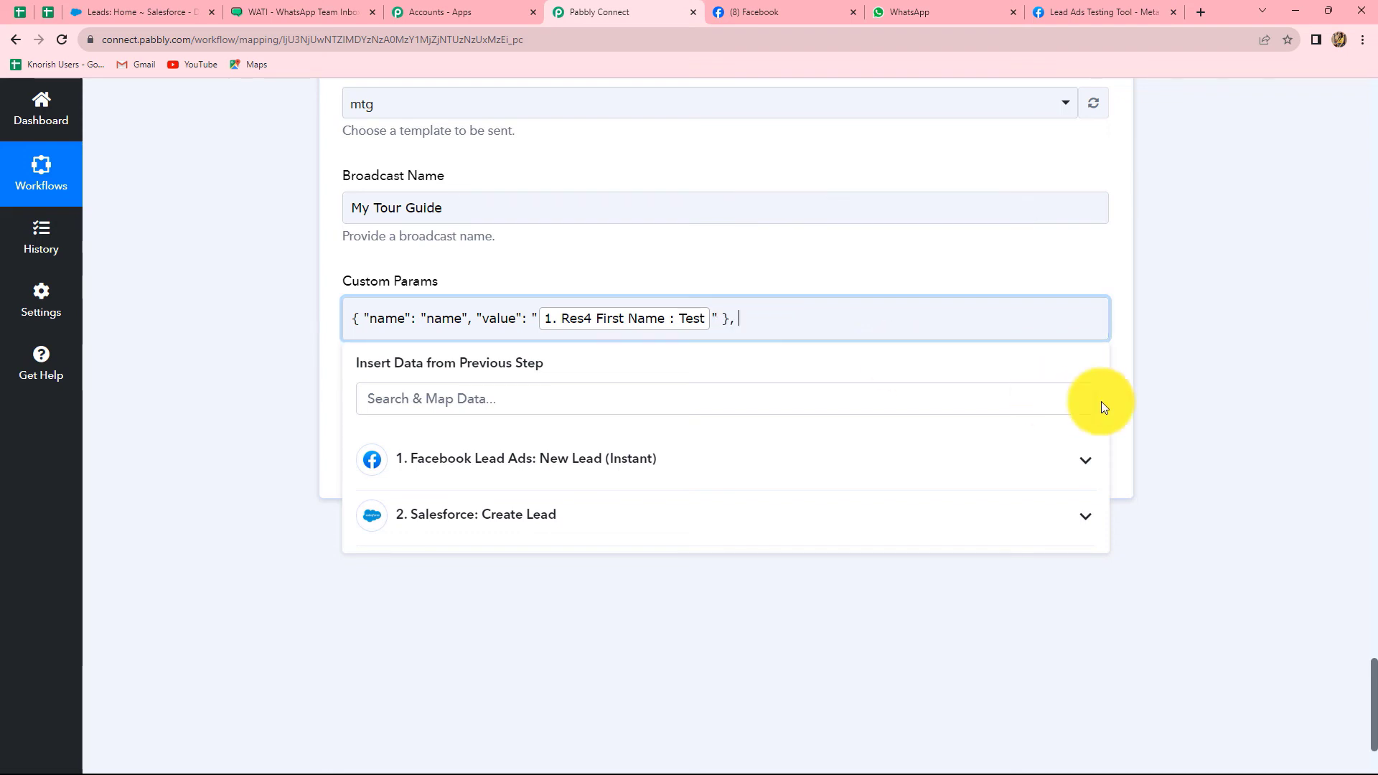
pyautogui.click(1118, 407)
pyautogui.moveTo(572, 368); pyautogui.dragTo(748, 309)
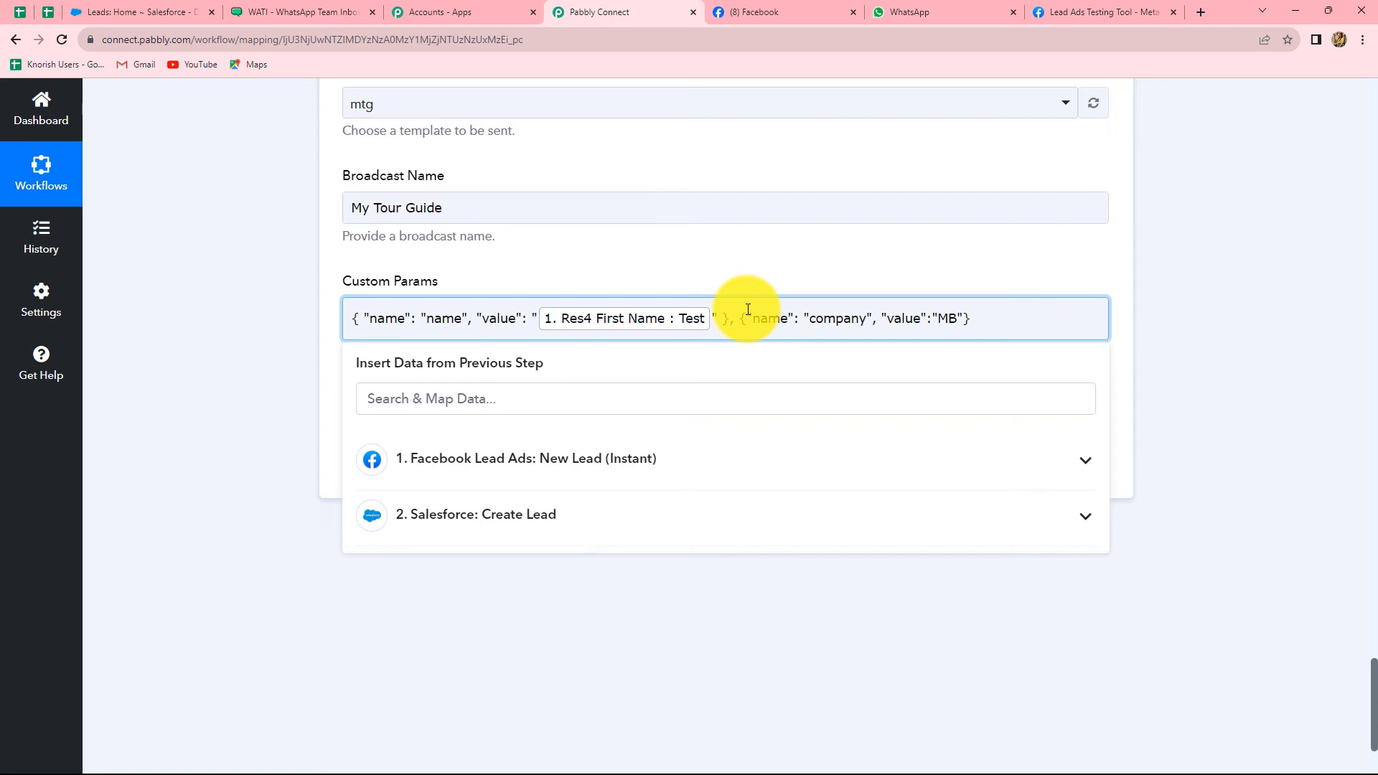
pyautogui.click(865, 321)
pyautogui.press('BackSpace')
pyautogui.press('BackSpace')
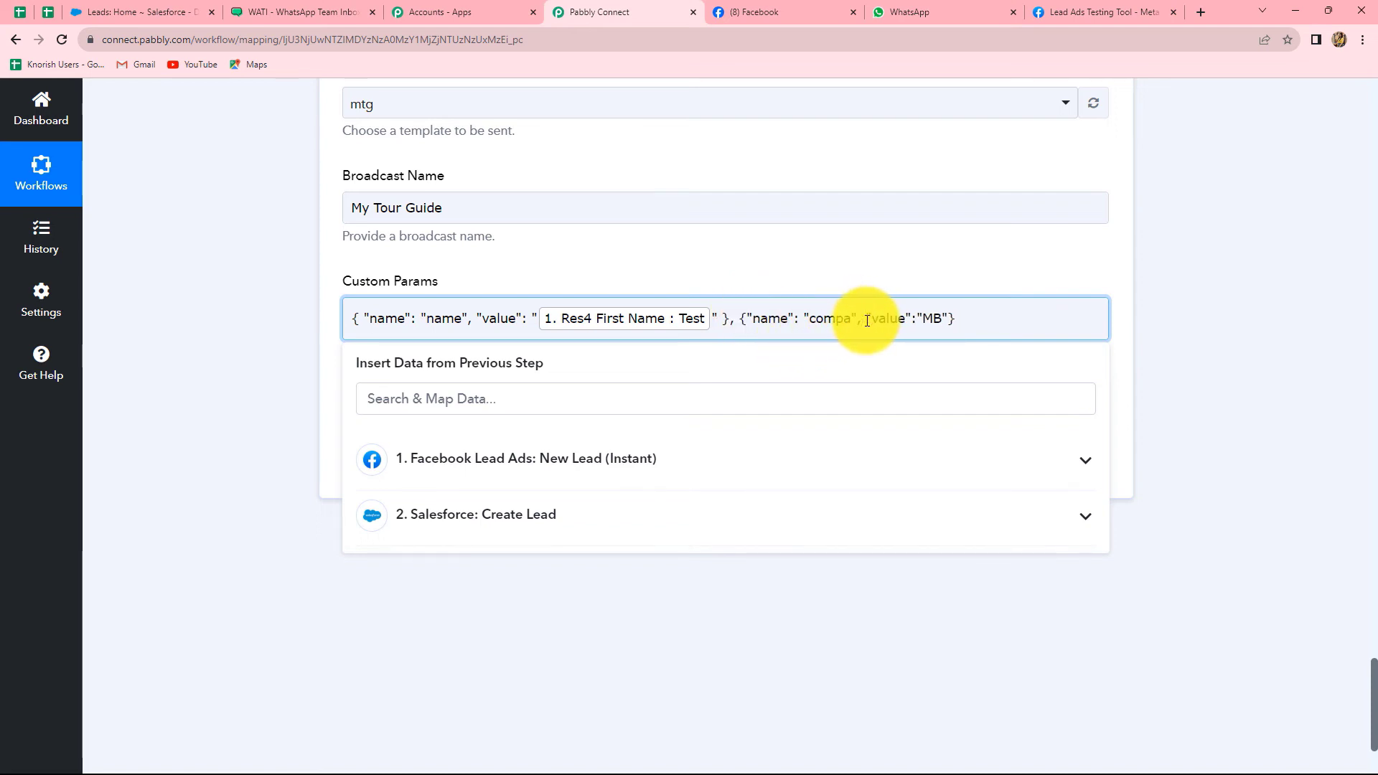
pyautogui.press('BackSpace')
pyautogui.press('BackSpace')
pyautogui.press('BackSpace')
pyautogui.press('BackSpace')
pyautogui.press('BackSpace')
pyautogui.write('ema')
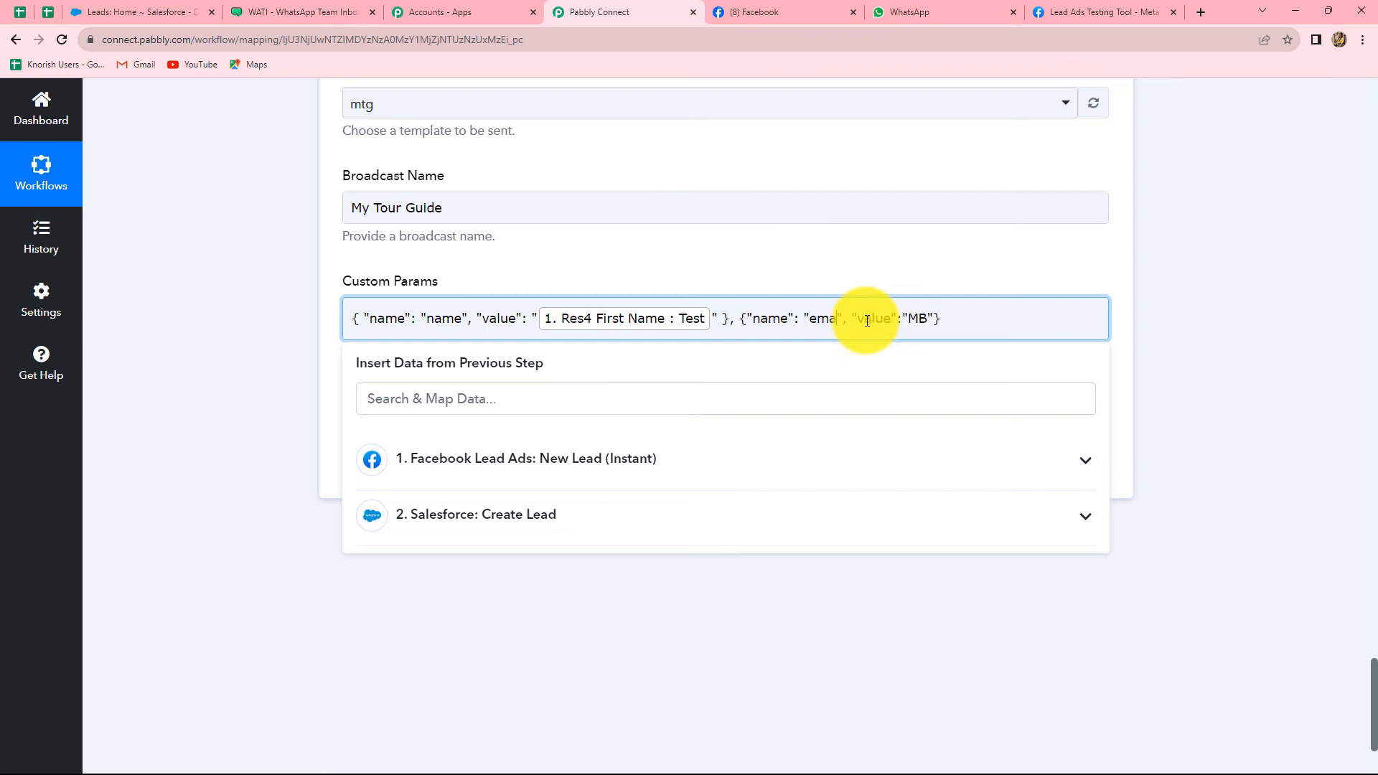
pyautogui.write('il')
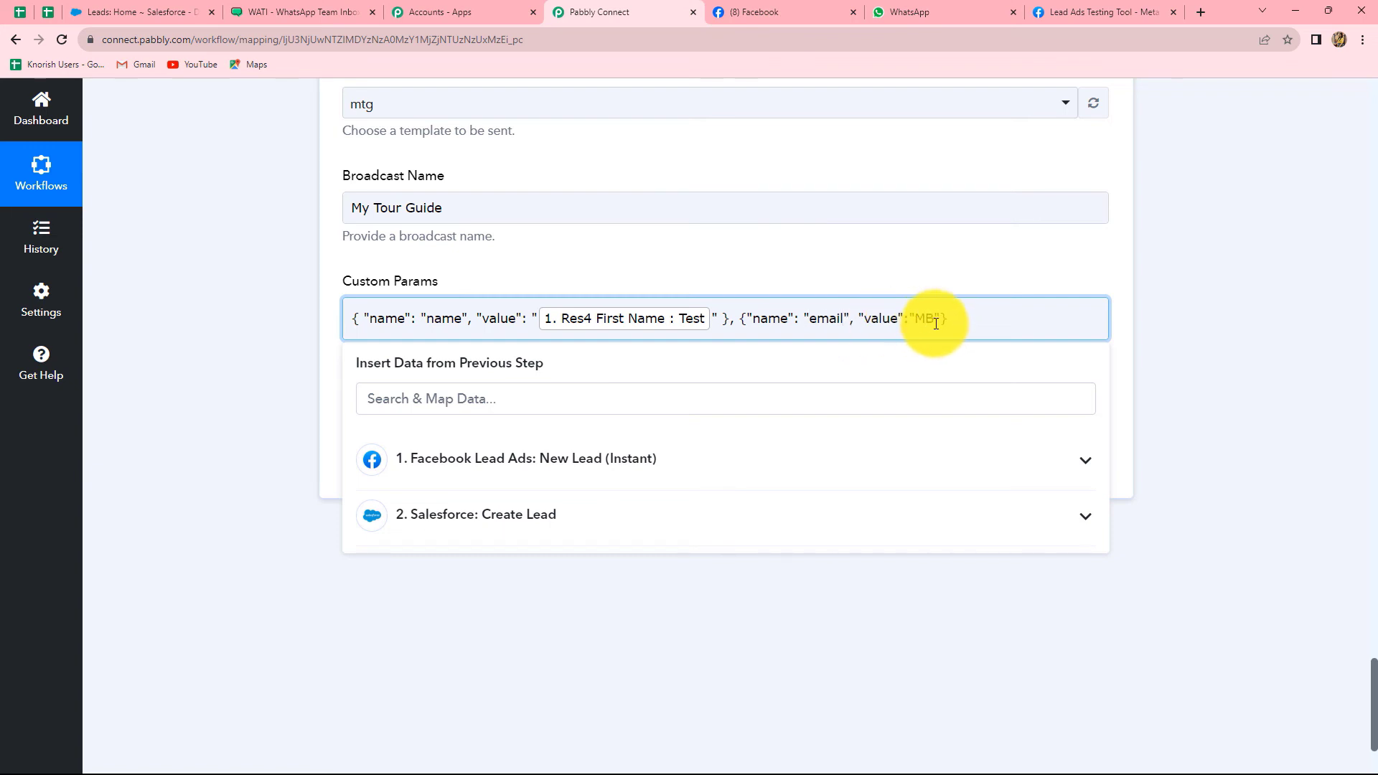
pyautogui.press('BackSpace')
pyautogui.press('BackSpace')
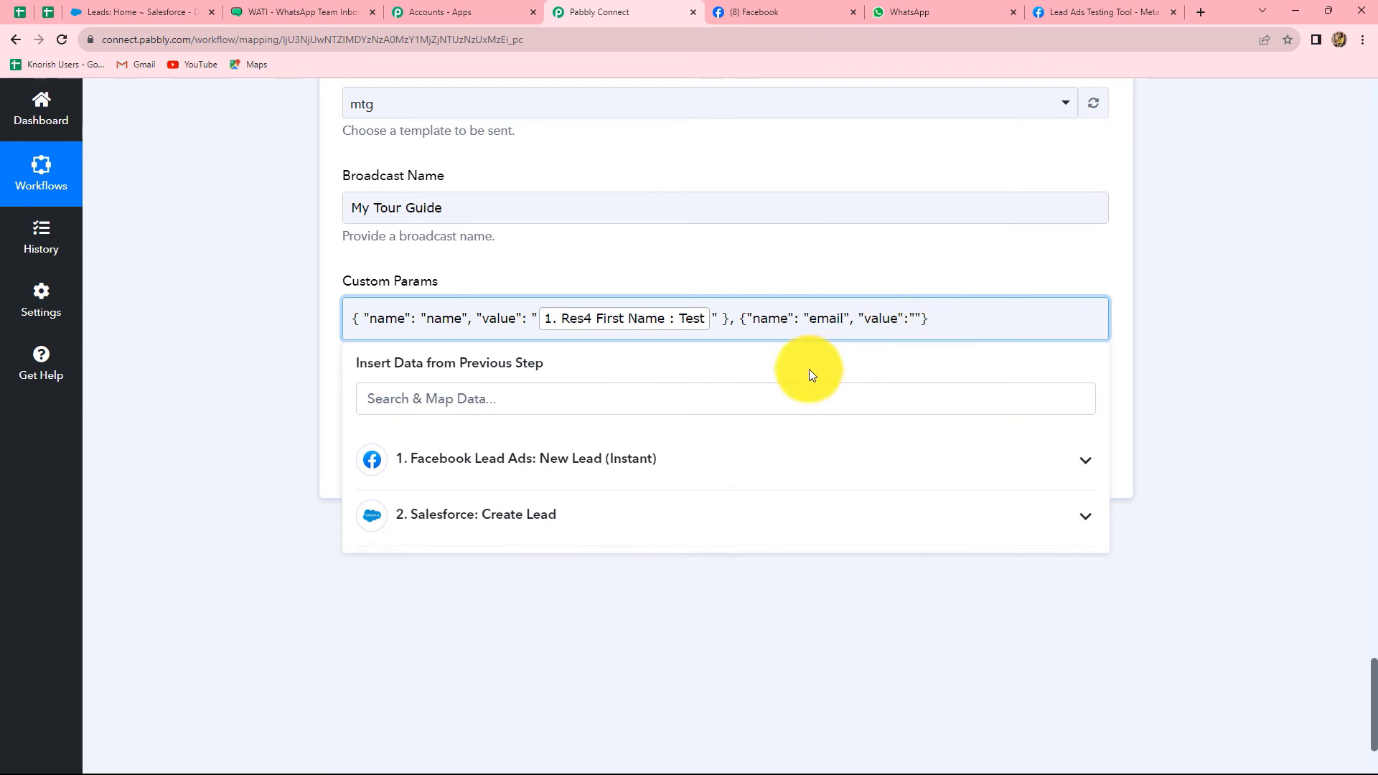
pyautogui.click(643, 461)
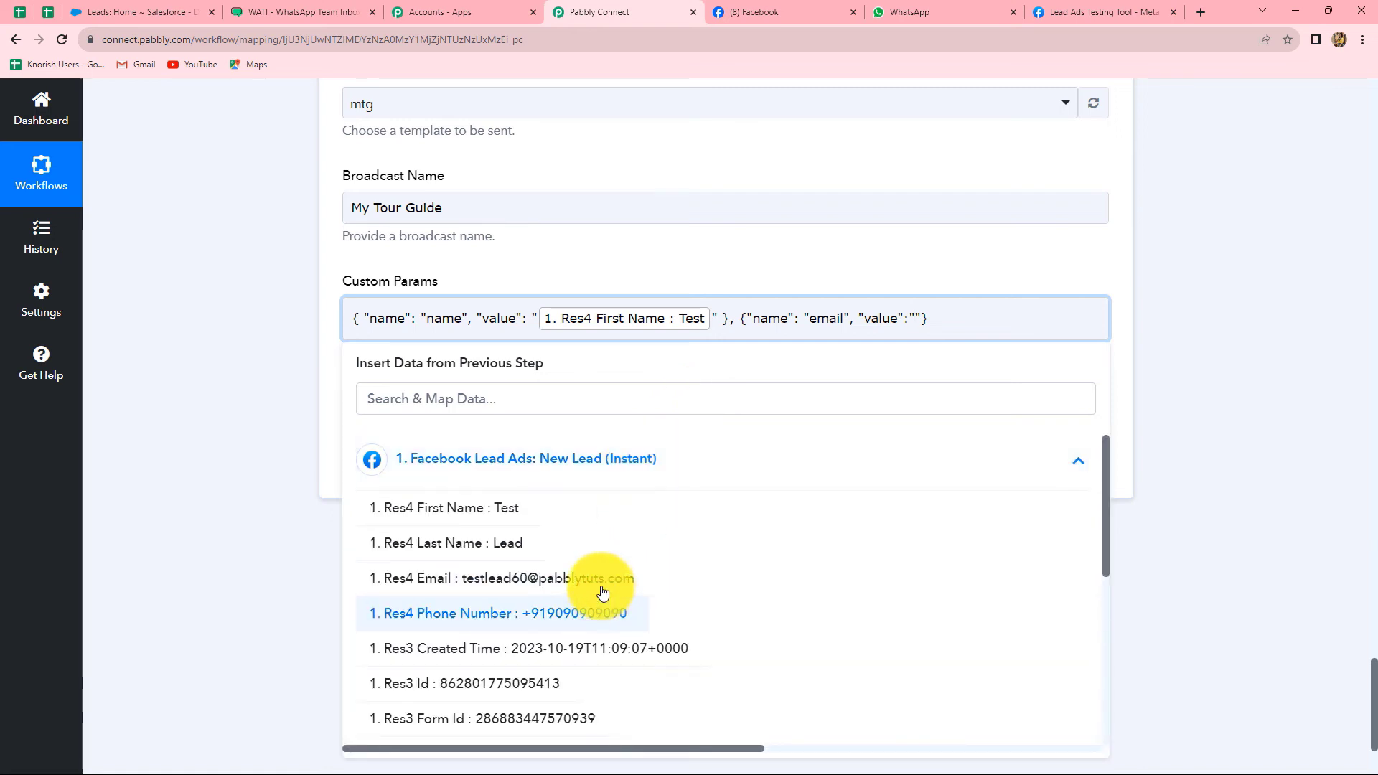
pyautogui.click(602, 574)
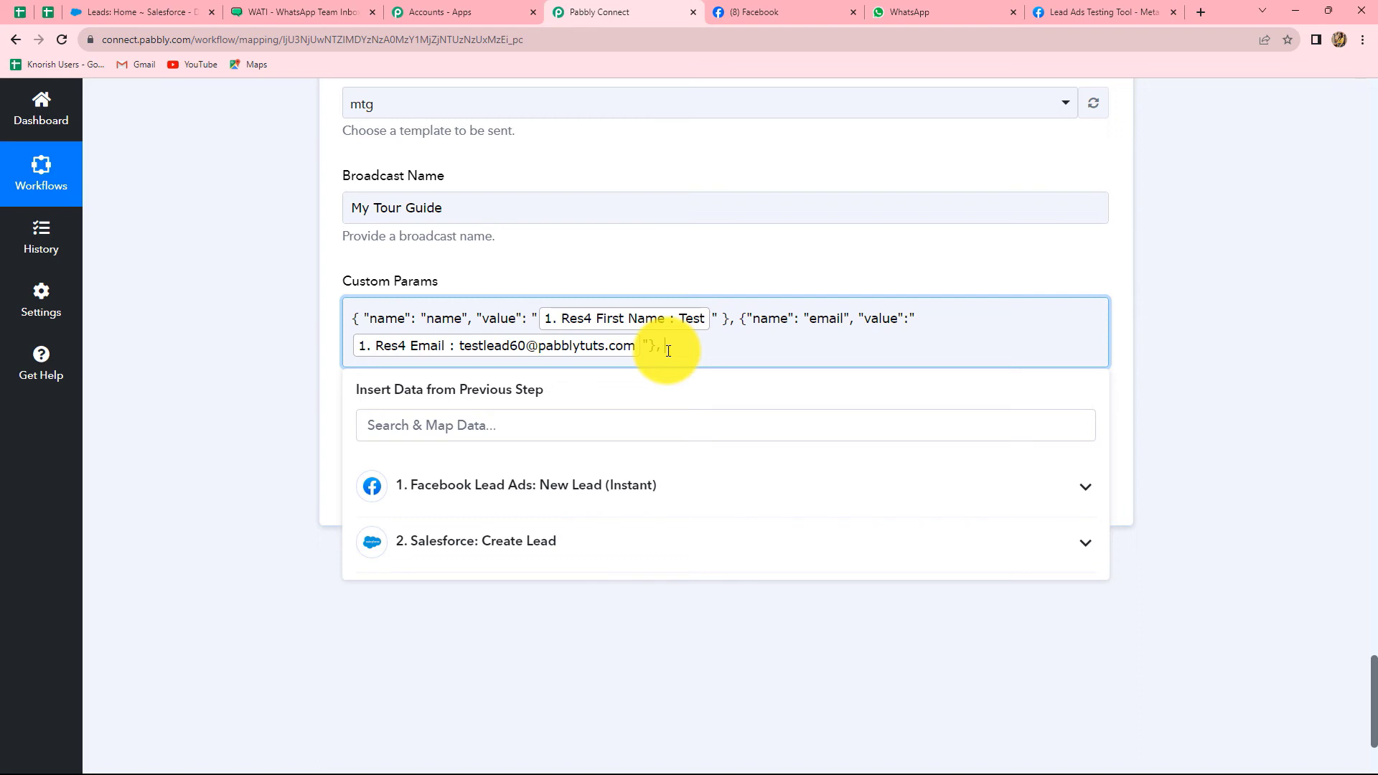
pyautogui.click(1166, 413)
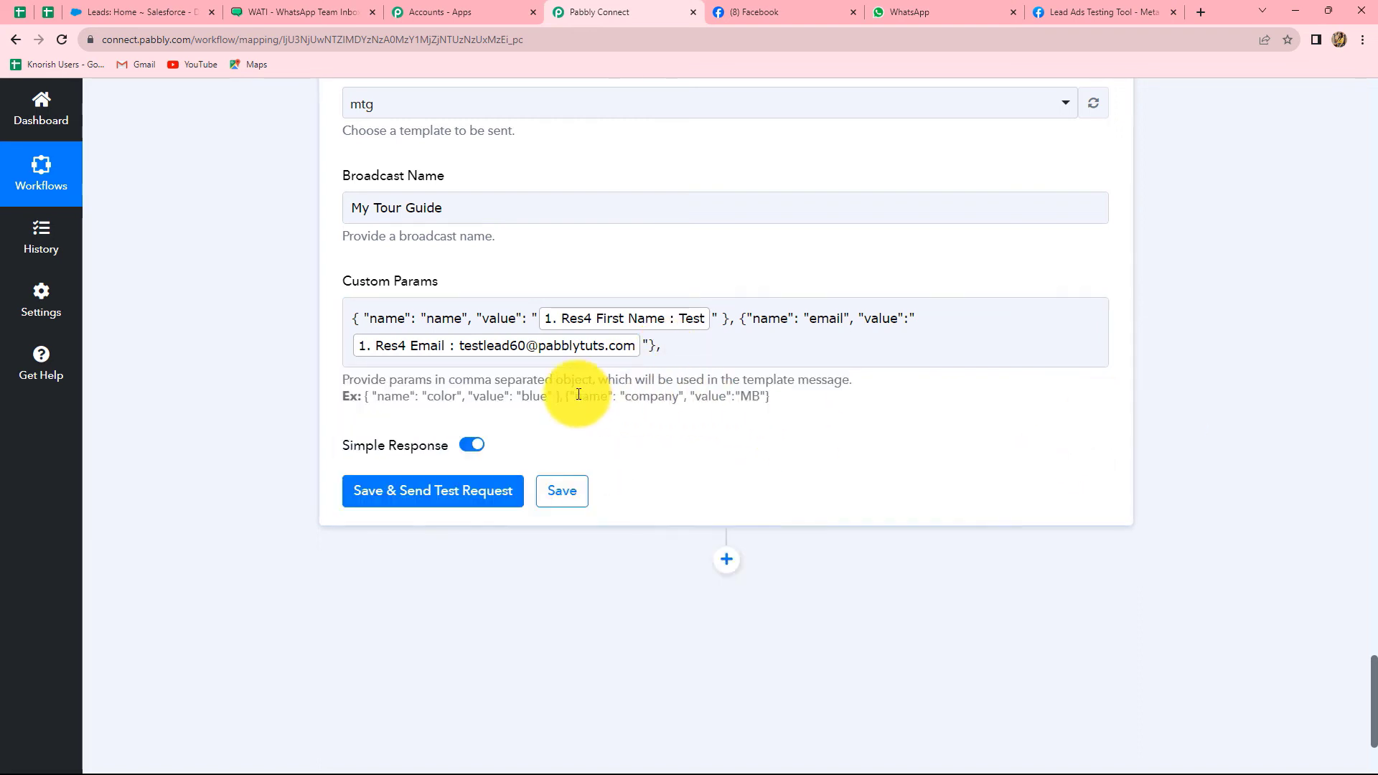
# Paste a third param after email, rename it number, and map its value to Res4 Phone Number
pyautogui.moveTo(567, 396); pyautogui.dragTo(773, 402)
pyautogui.hotkey('ctrl', 'c')
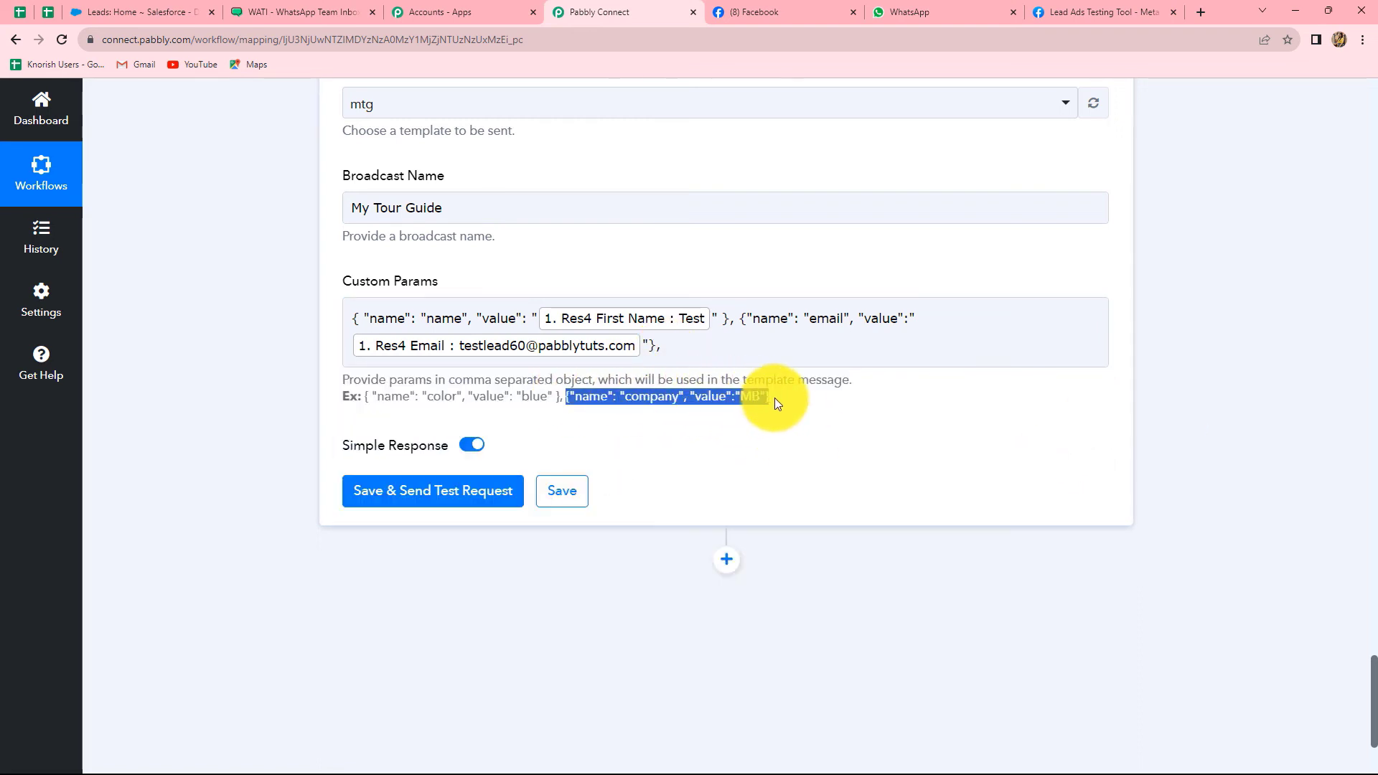
pyautogui.click(693, 344)
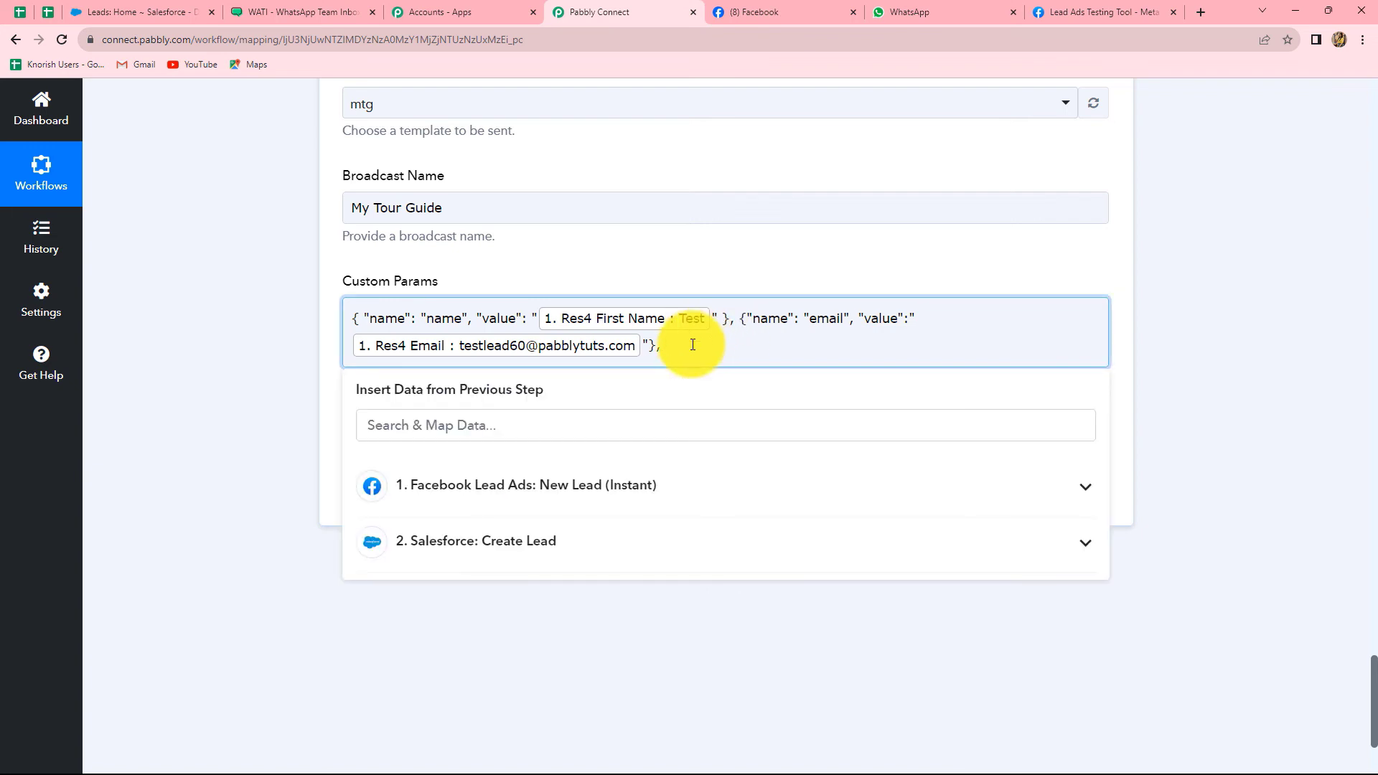
pyautogui.hotkey('ctrl', 'v')
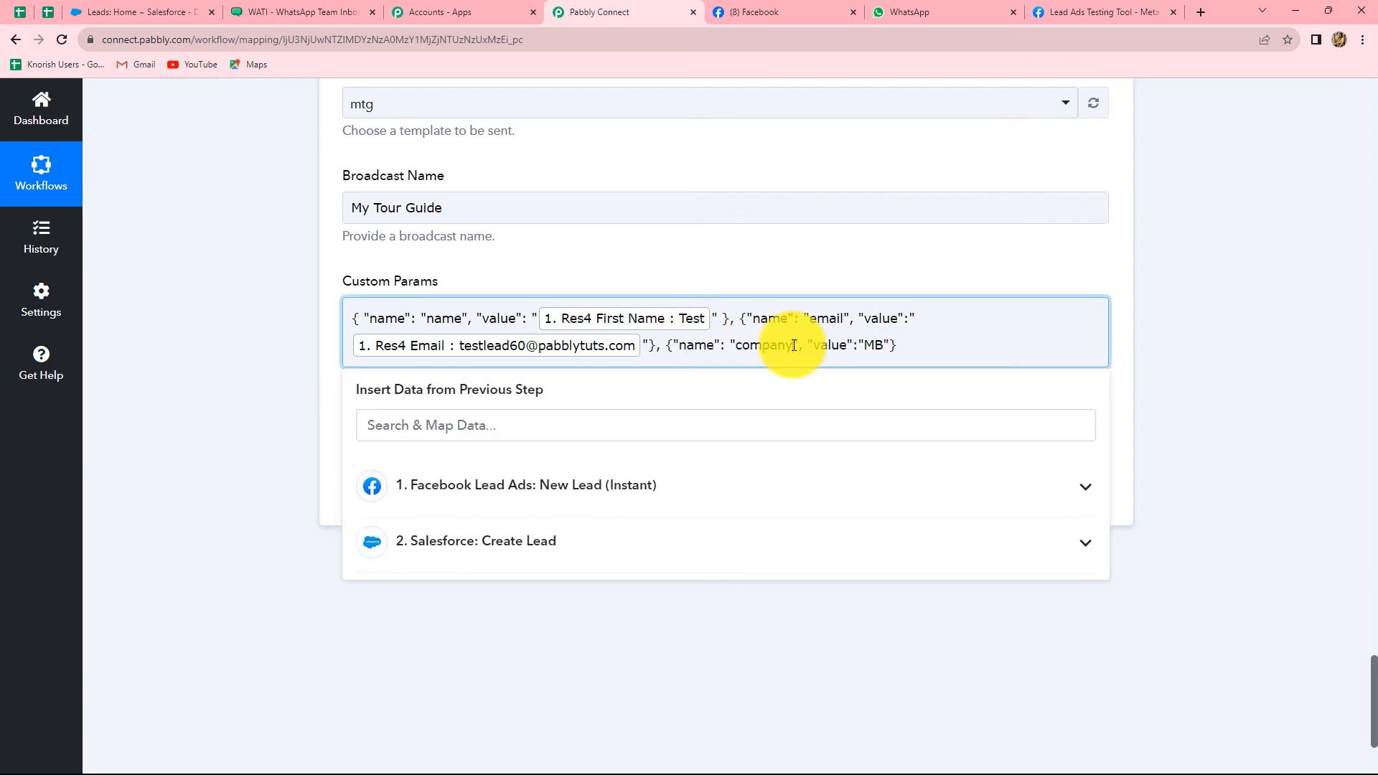
pyautogui.click(794, 345)
pyautogui.press('BackSpace')
pyautogui.press('BackSpace')
pyautogui.press('BackSpace')
pyautogui.press('BackSpace')
pyautogui.press('BackSpace')
pyautogui.press('BackSpace')
pyautogui.press('BackSpace')
pyautogui.write('number')
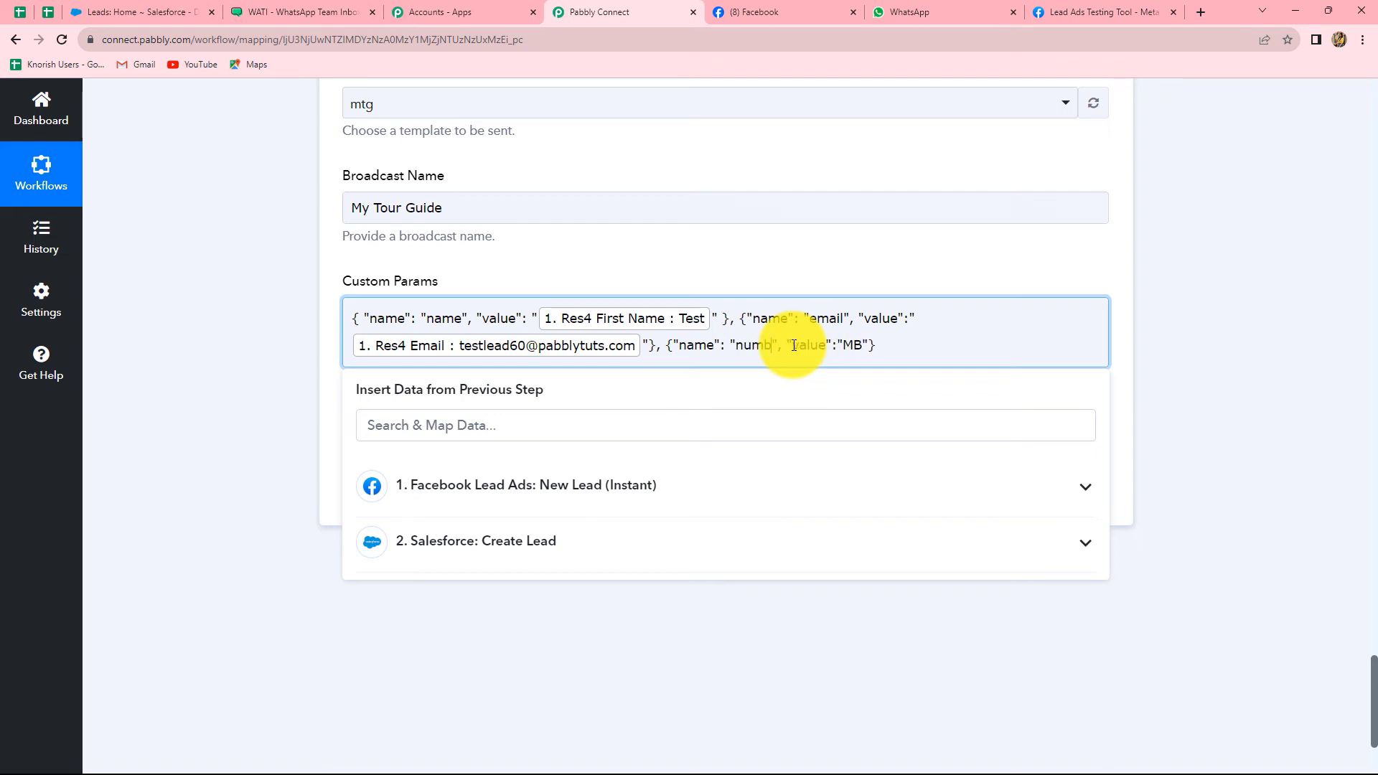
pyautogui.click(874, 344)
pyautogui.press('BackSpace')
pyautogui.press('BackSpace')
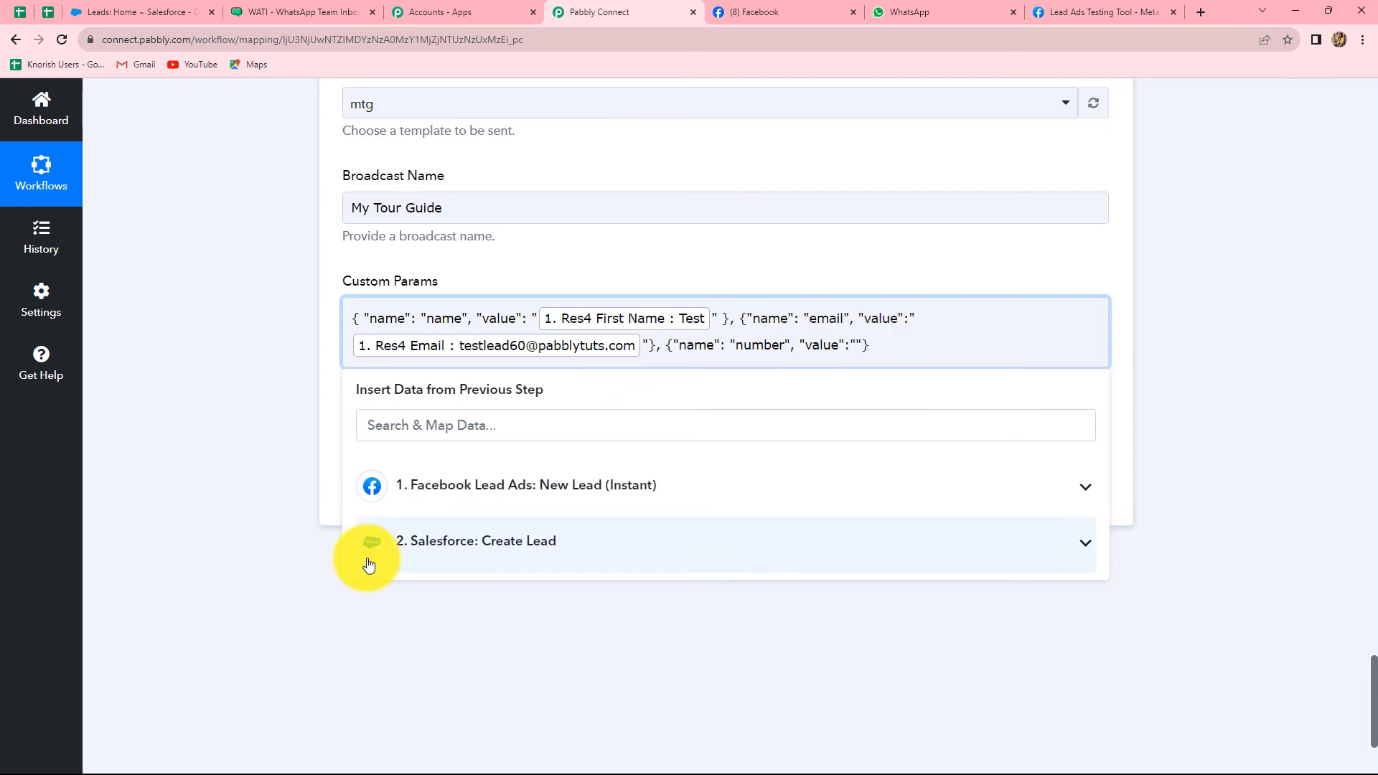
pyautogui.click(450, 490)
pyautogui.click(553, 634)
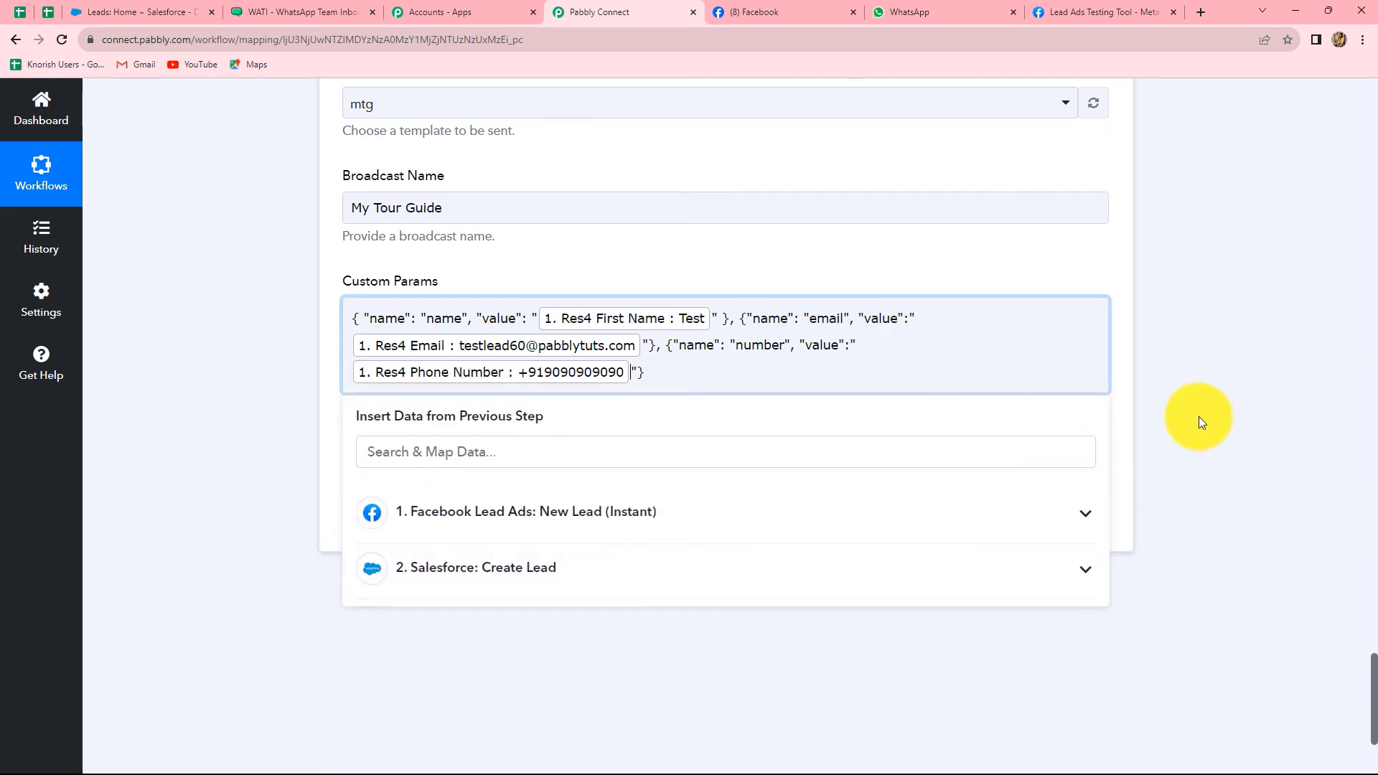
pyautogui.click(1238, 407)
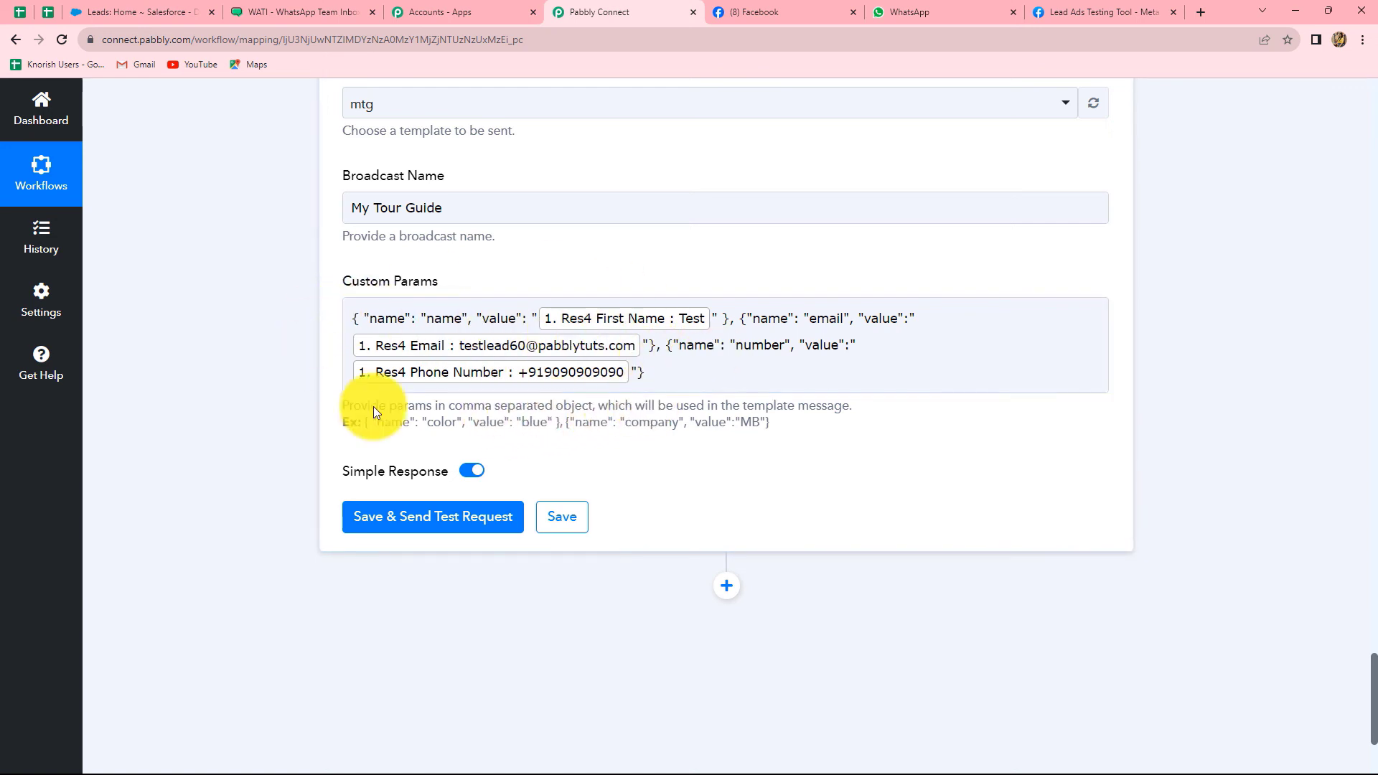
# Save the WATI step and send a test request, confirming a Result of 1
pyautogui.click(422, 518)
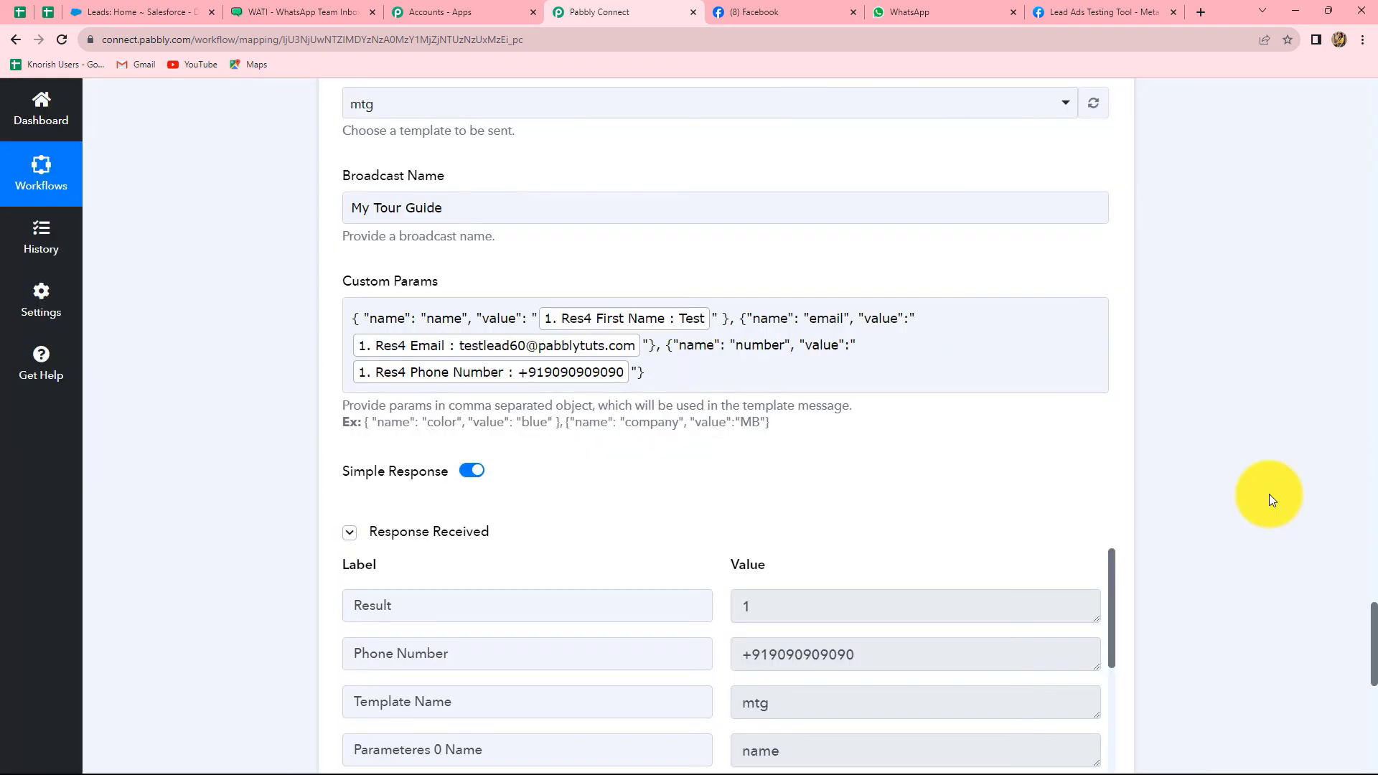
pyautogui.scroll(-3, 1297, 480)
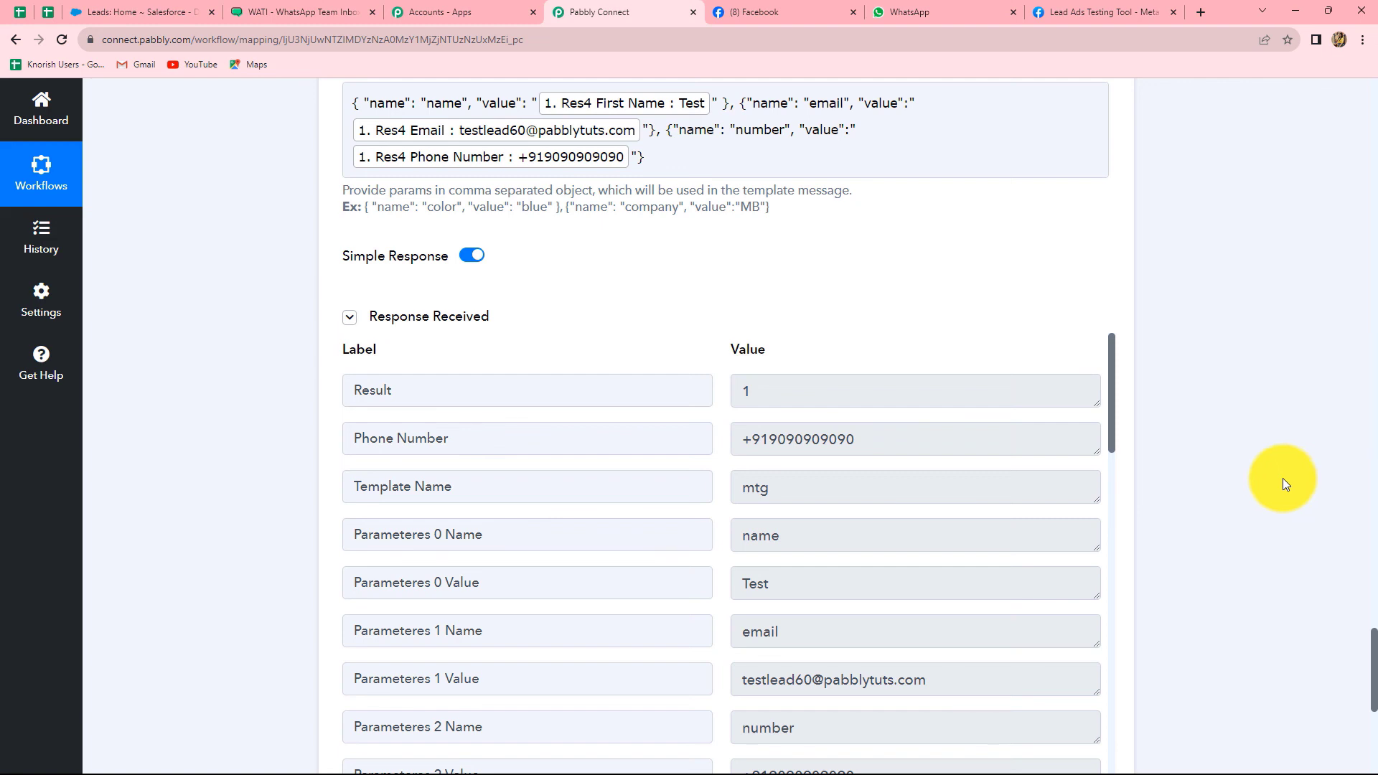
pyautogui.doubleClick(746, 391)
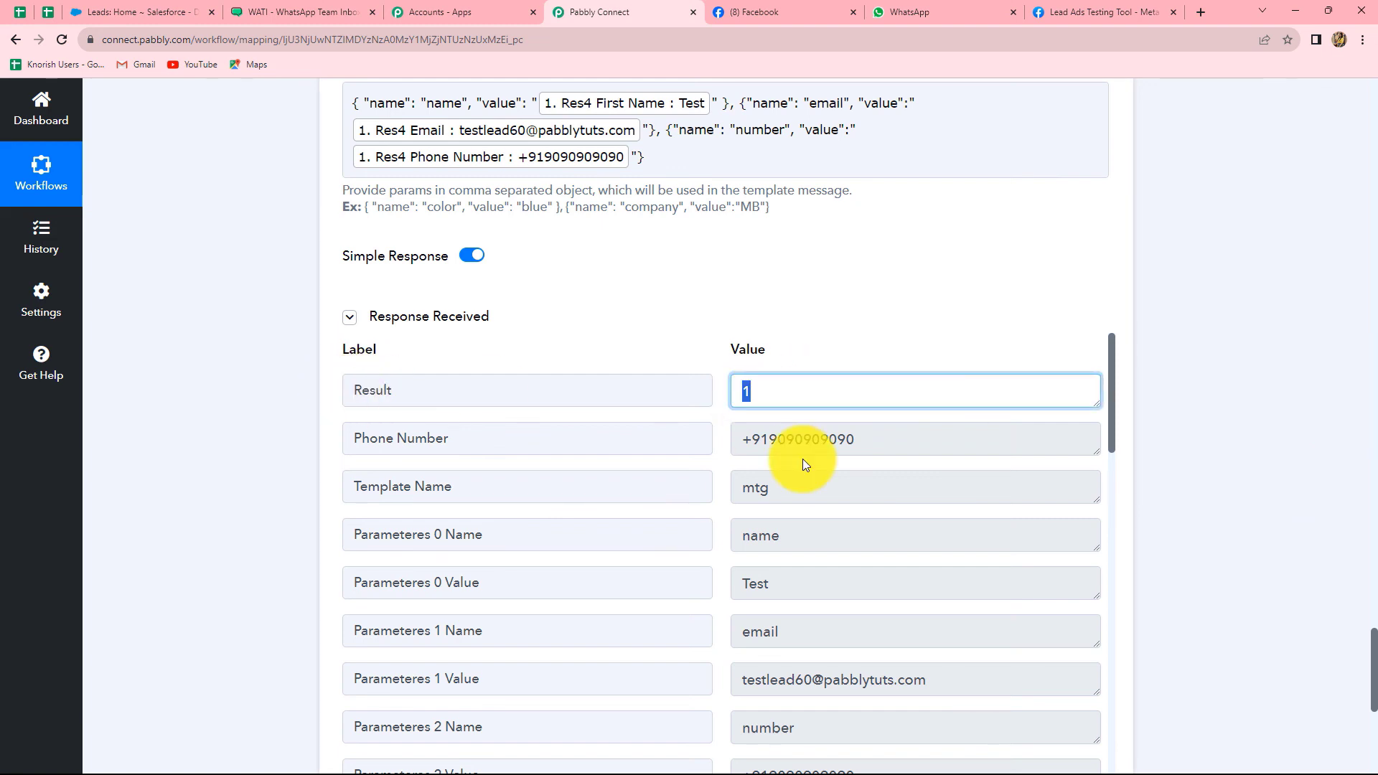
pyautogui.click(850, 468)
# Check the response's name, email and number params and the VALID contact status
pyautogui.scroll(-4, 849, 468)
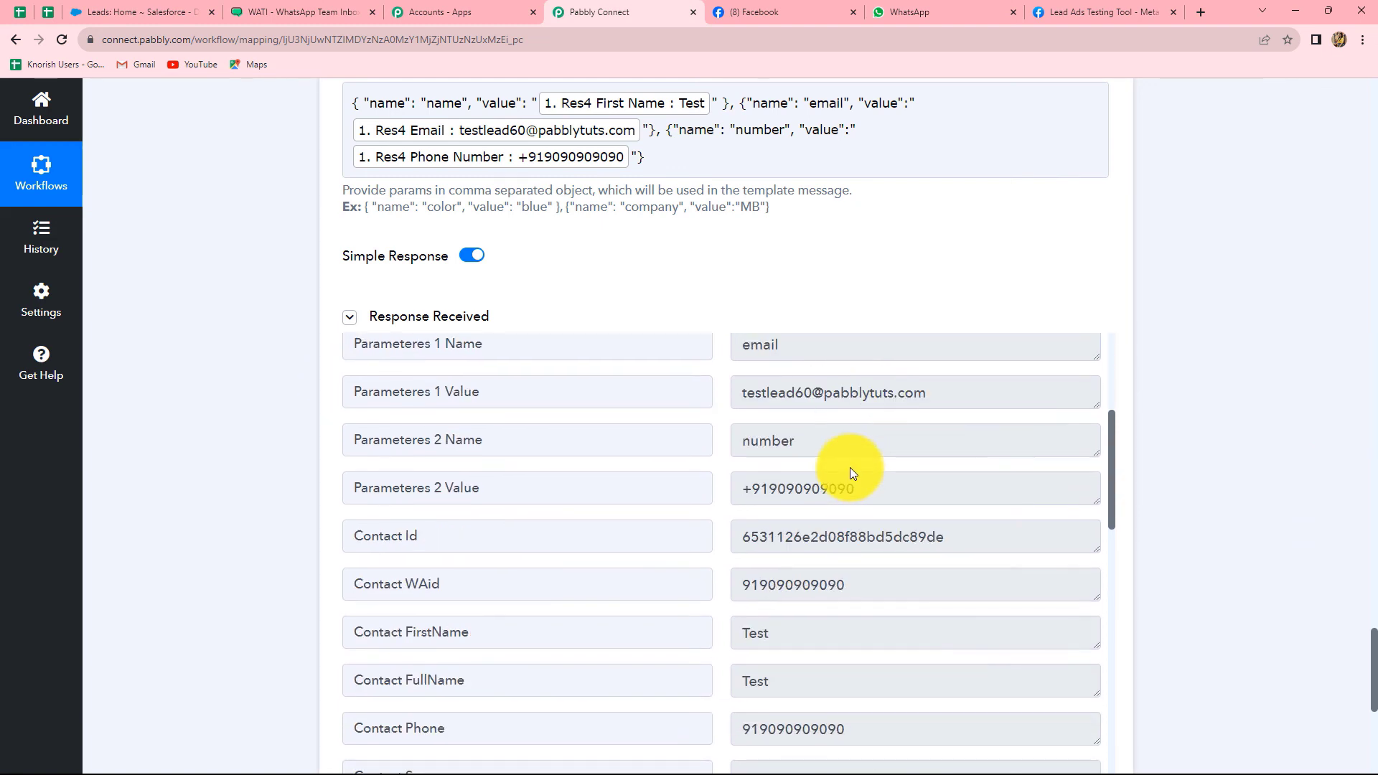
pyautogui.scroll(4, 850, 468)
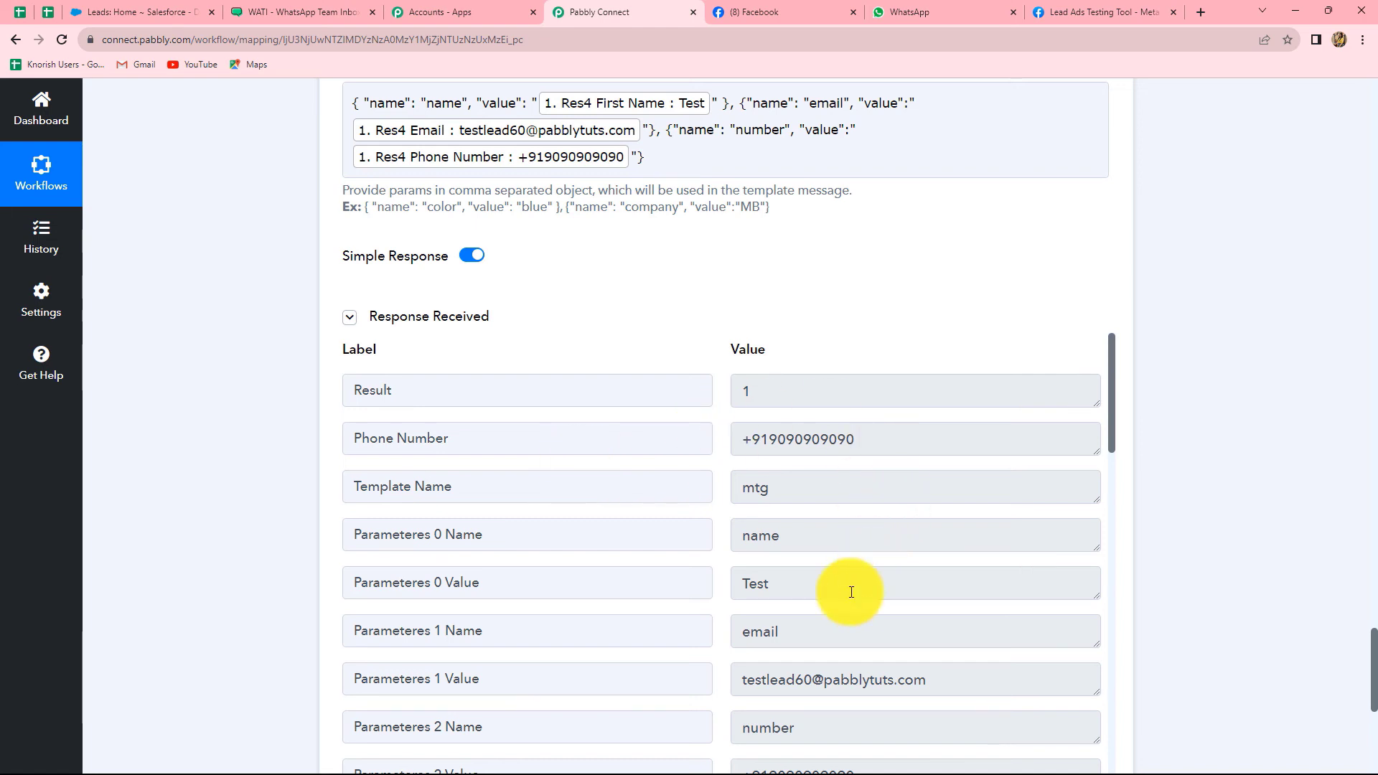
pyautogui.scroll(-2, 852, 587)
pyautogui.scroll(-6, 854, 593)
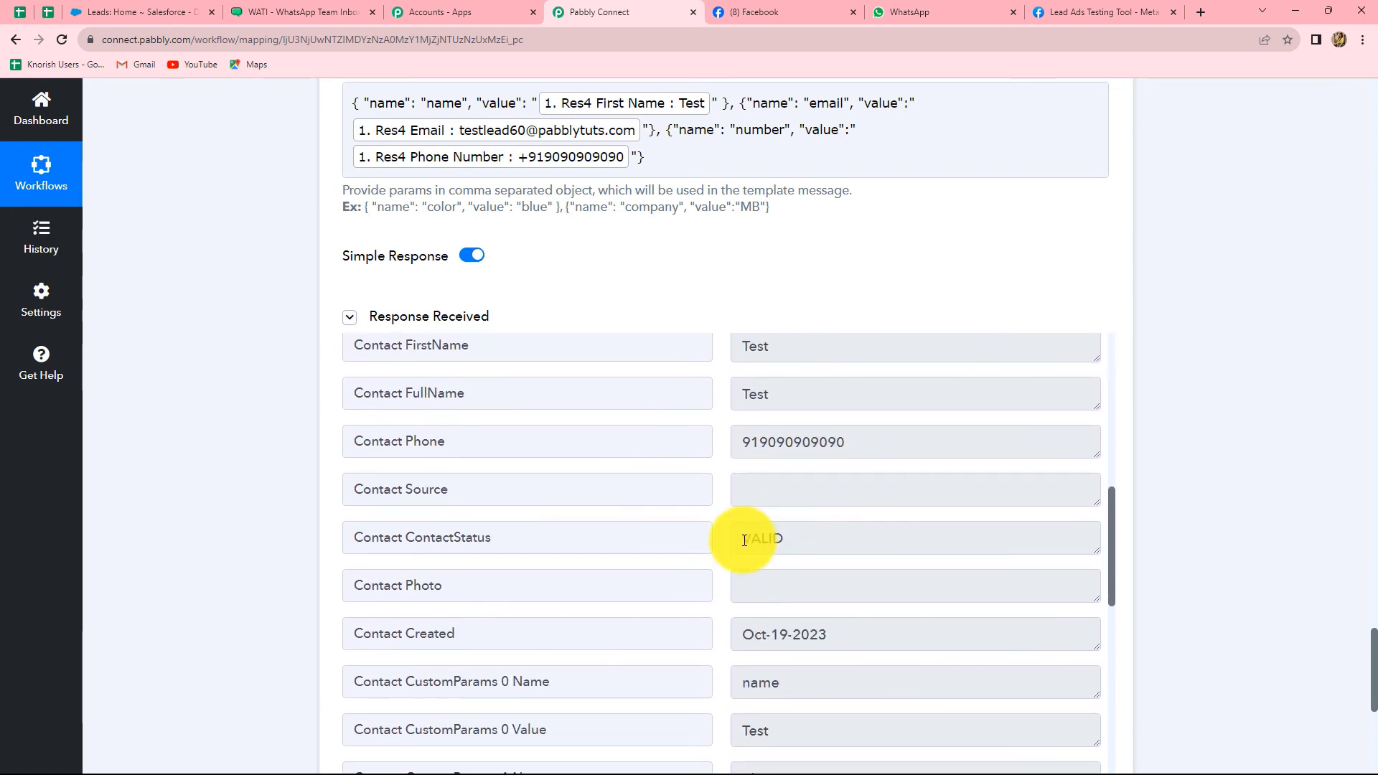
pyautogui.moveTo(750, 538); pyautogui.dragTo(790, 539)
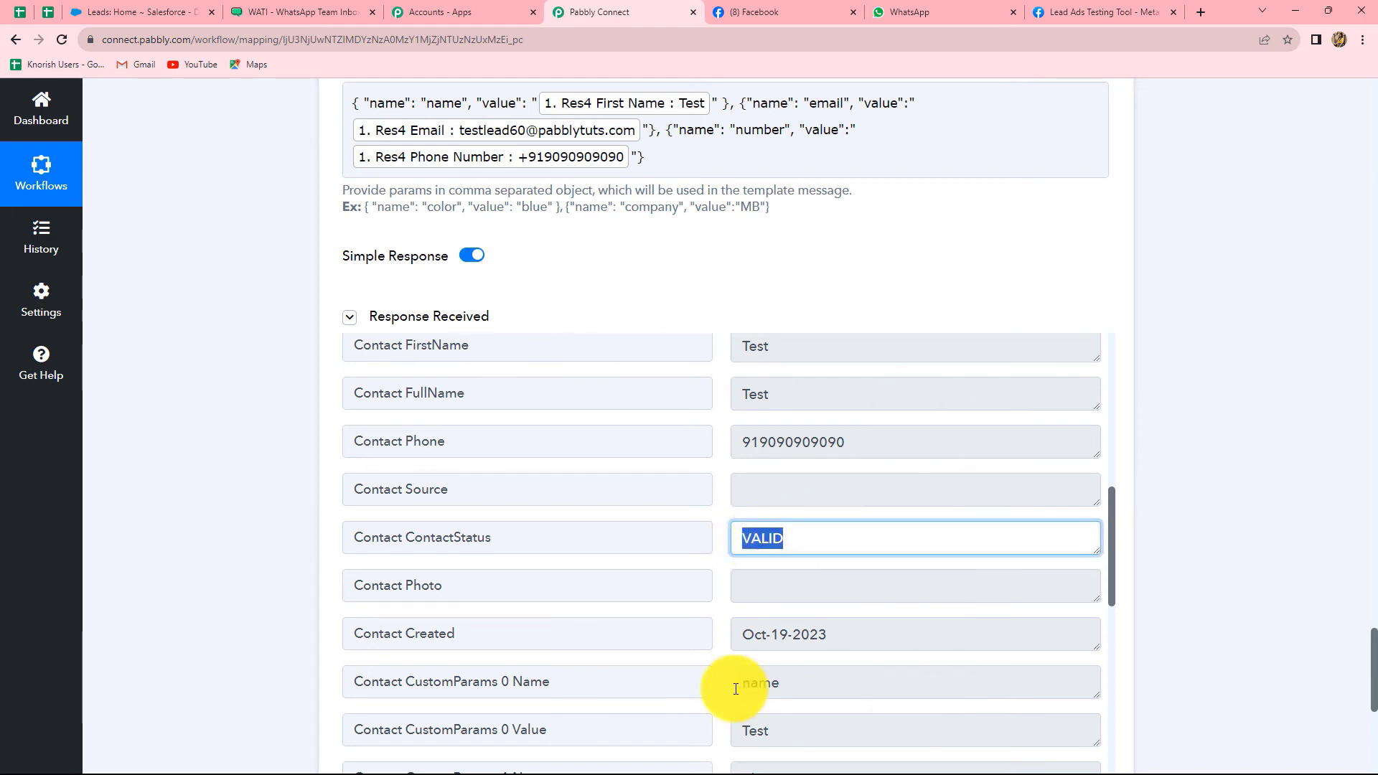
pyautogui.click(1217, 471)
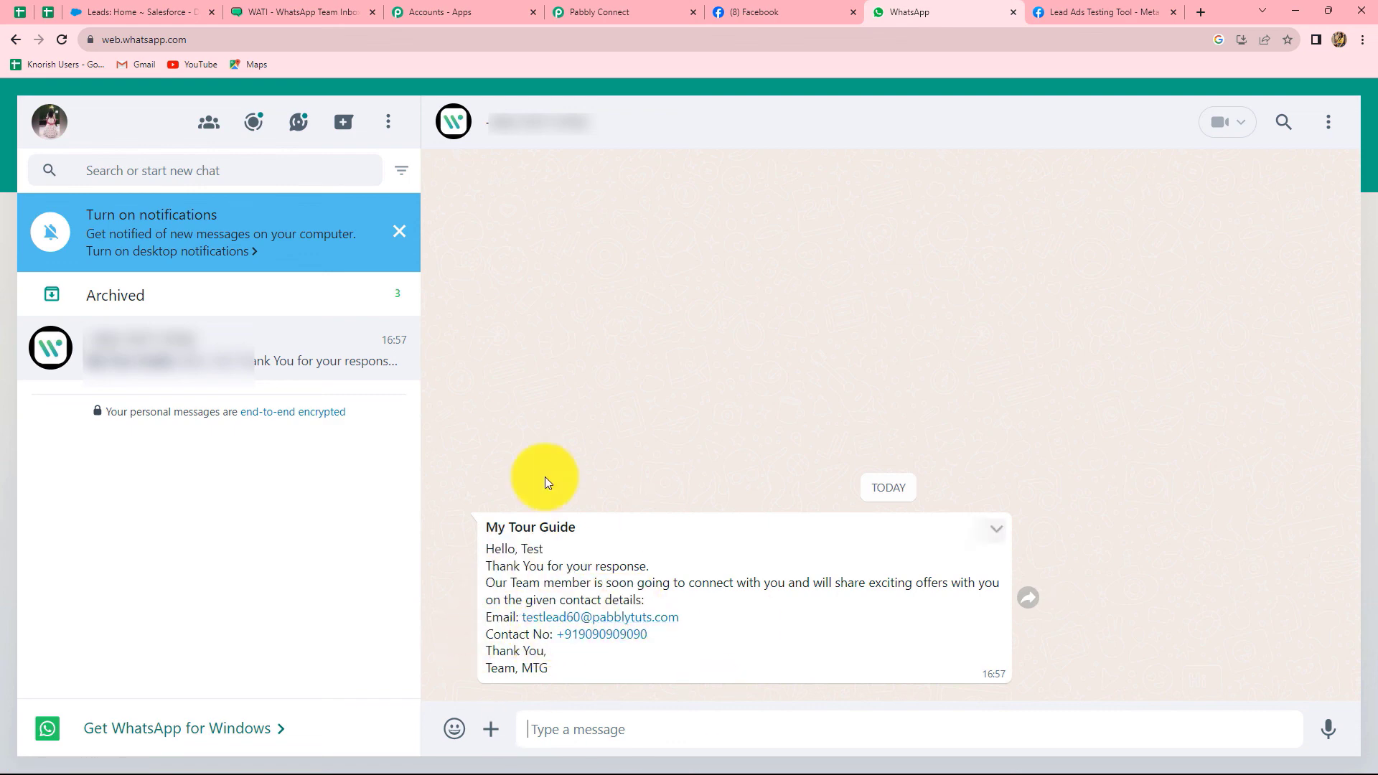
# Verify the My Tour Guide greeting for Test in WhatsApp, then collapse the WATI step in Pabbly
pyautogui.doubleClick(524, 549)
pyautogui.click(739, 637)
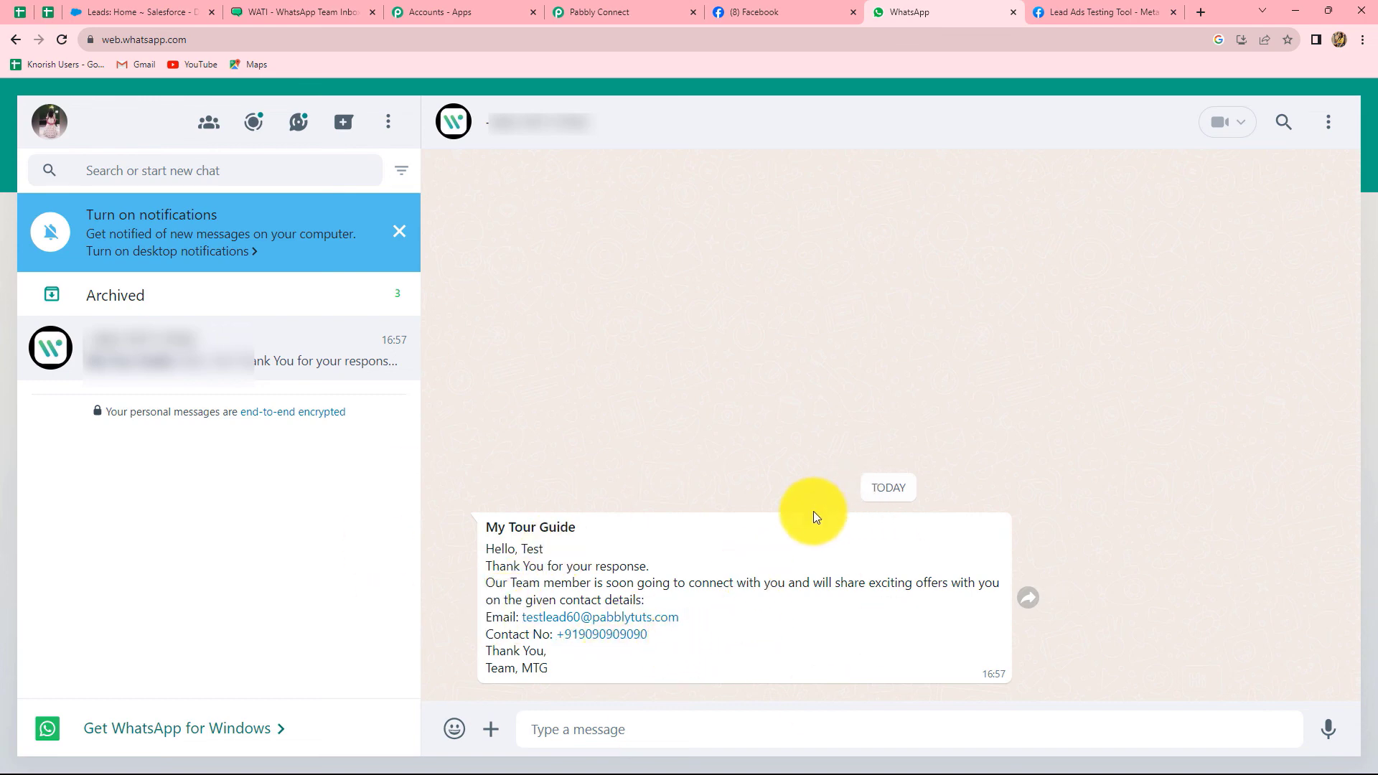
pyautogui.click(633, 19)
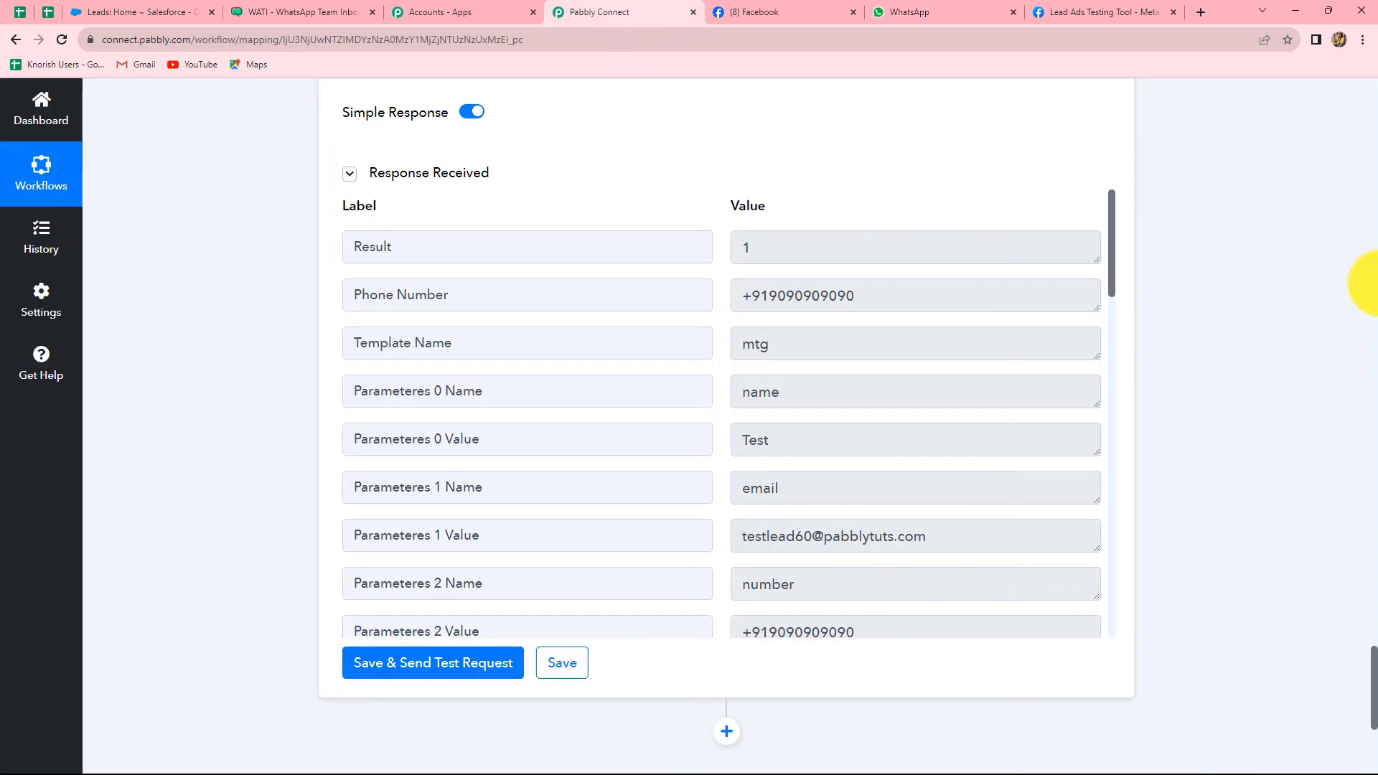
pyautogui.scroll(15, 1356, 291)
pyautogui.scroll(-3, 1356, 359)
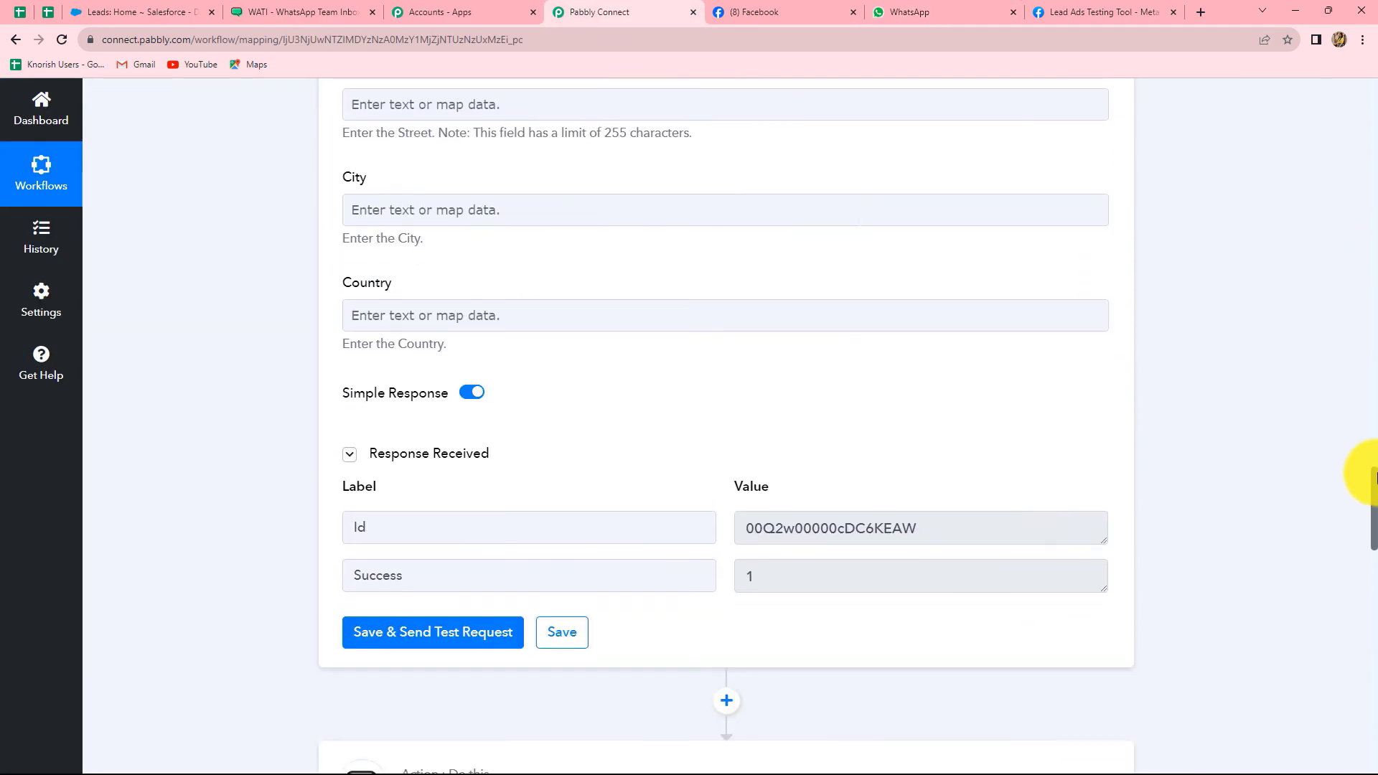
pyautogui.click(1102, 453)
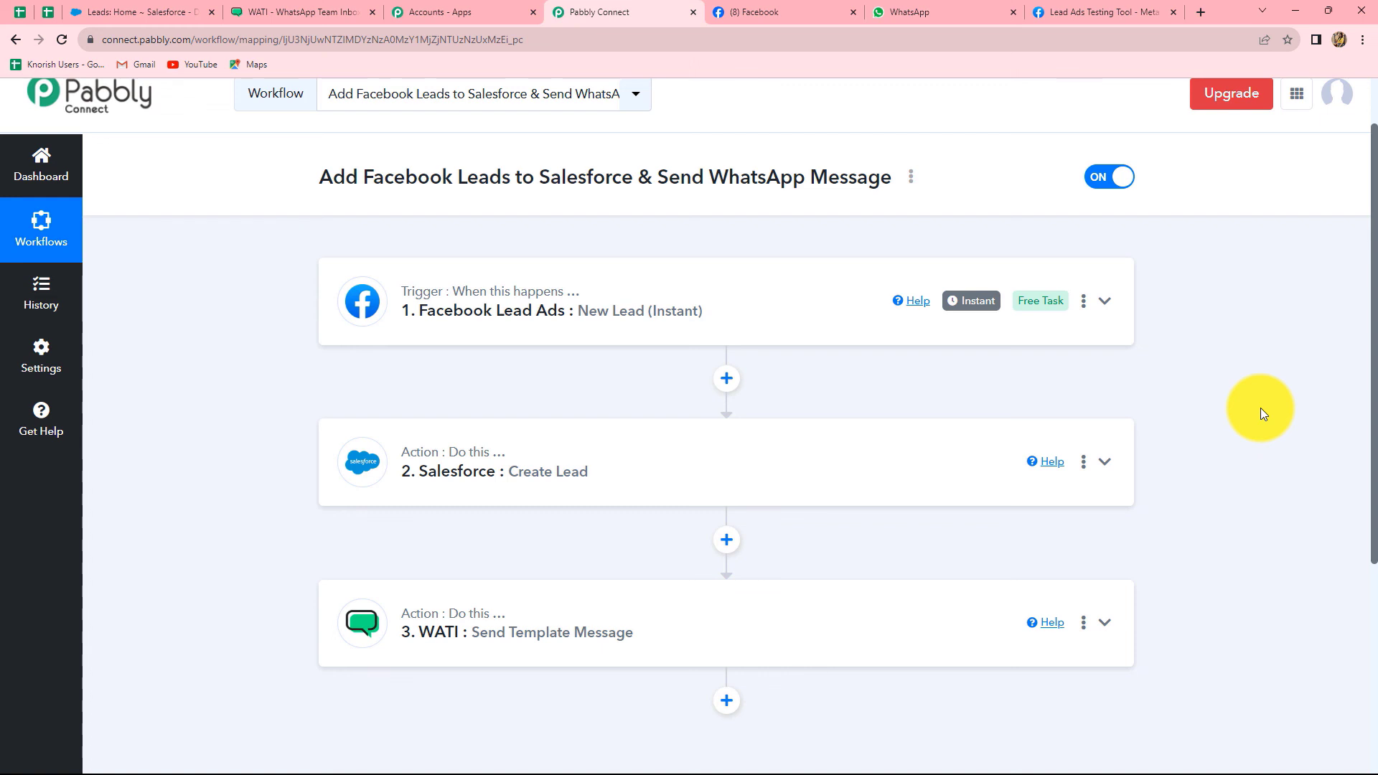